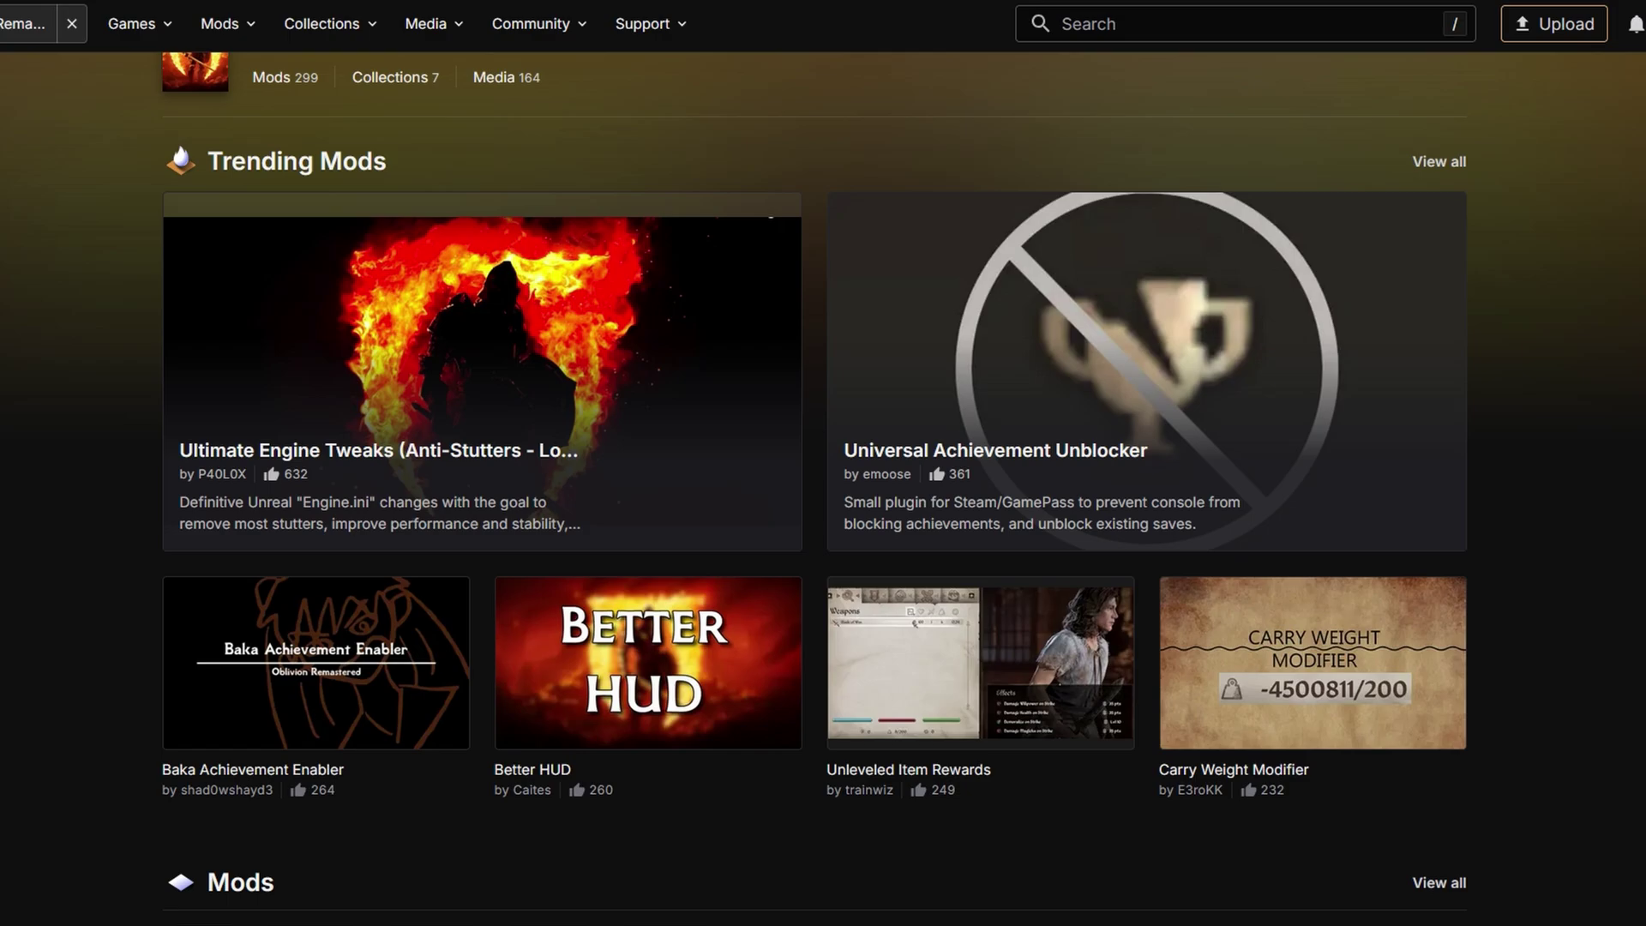
- Scroll up and down through the Oblivion Remastered mod listings on Nexus Mods
scroll(823, 480, "down", 2)
scroll(823, 480, "up", 3)
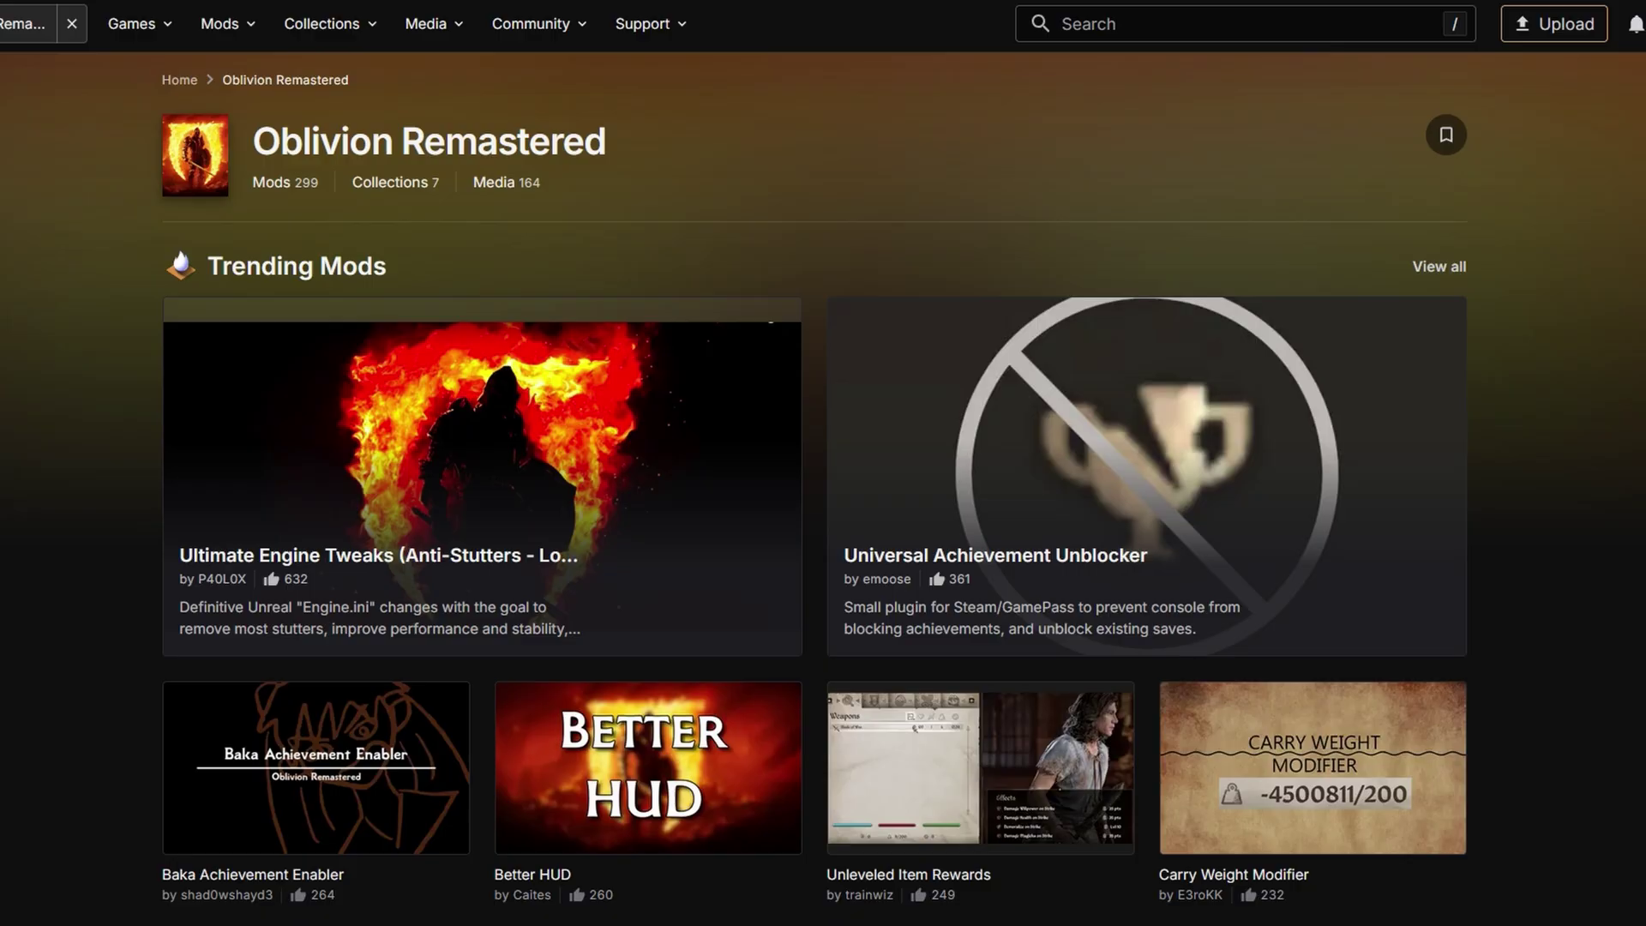
scroll(823, 480, "down", 2)
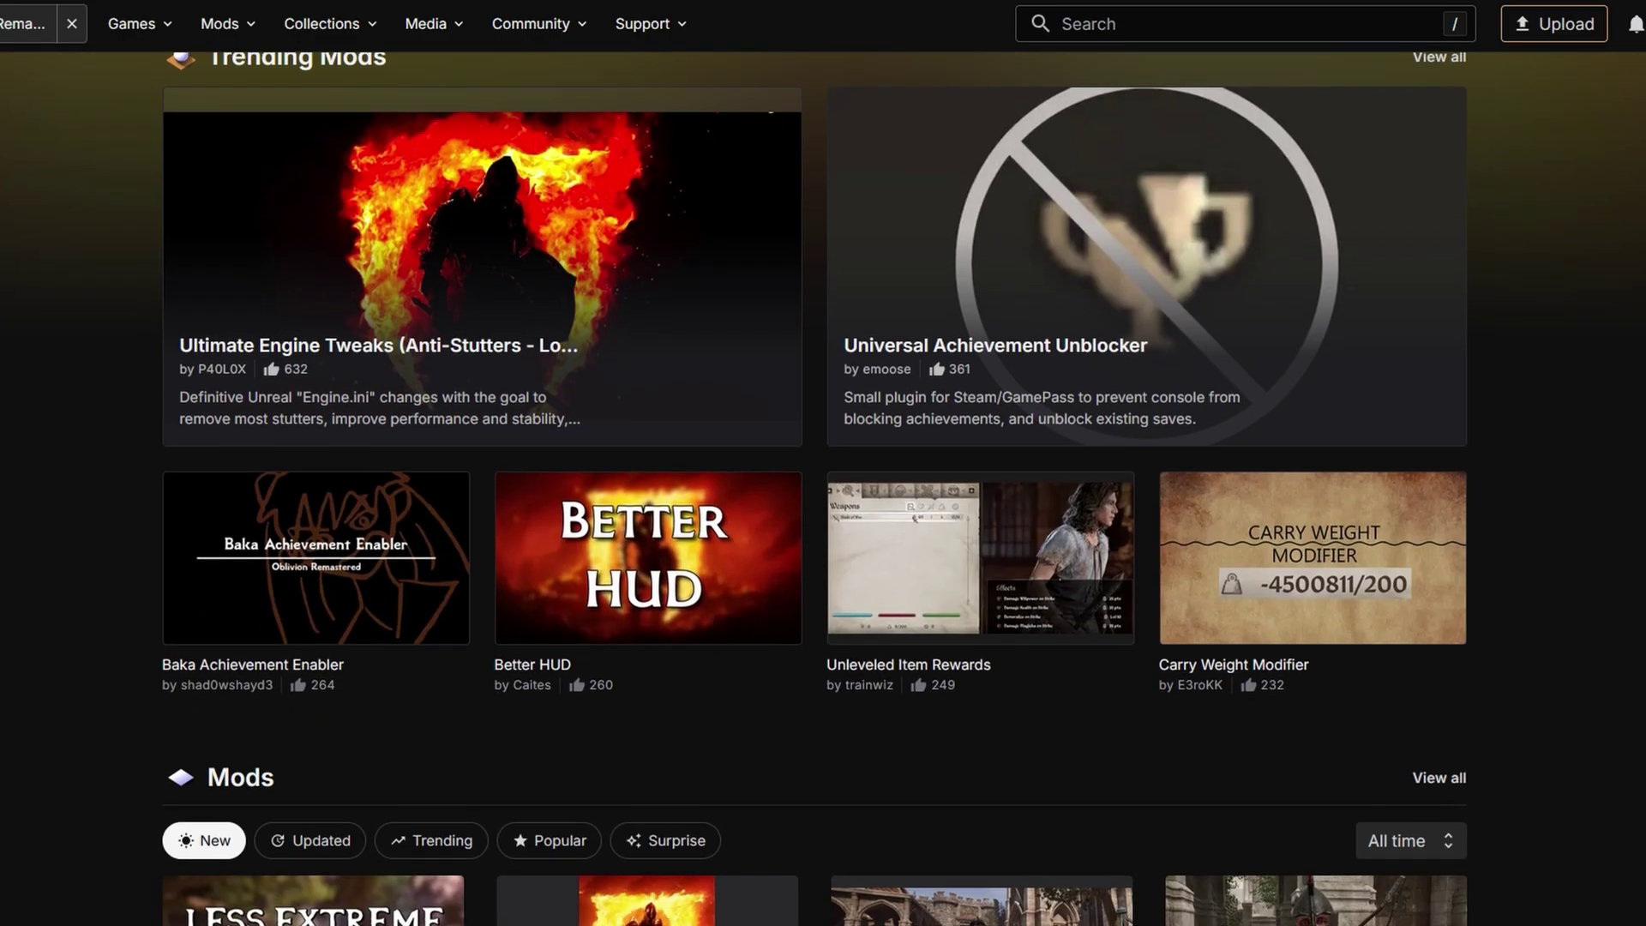
scroll(691, 246, "up", 1)
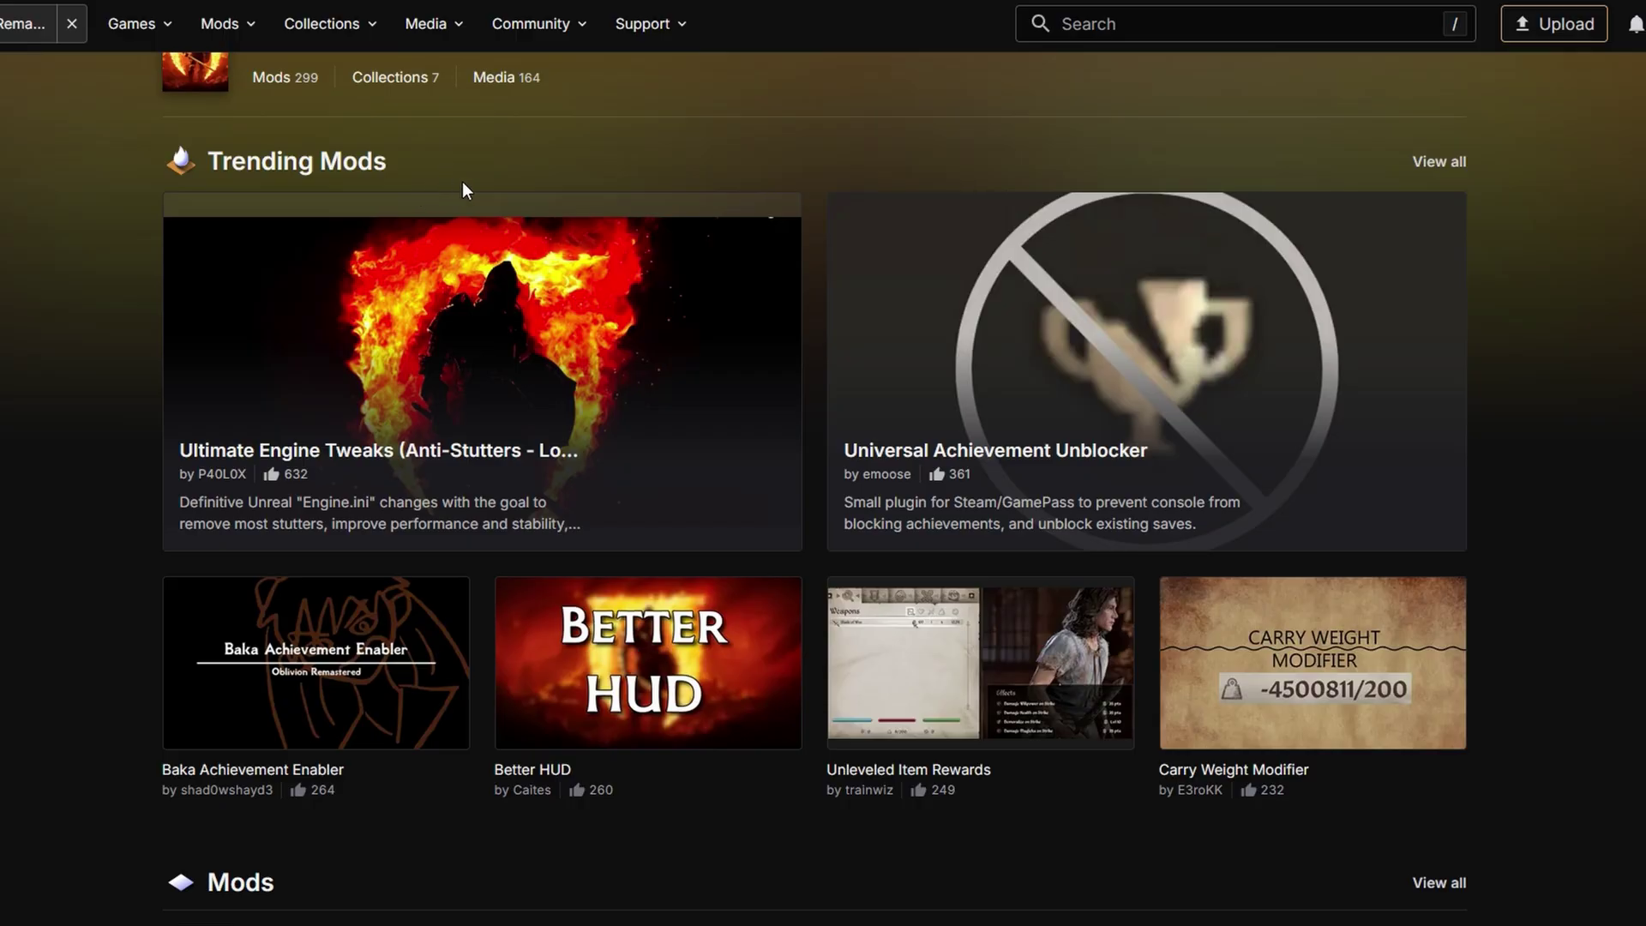
scroll(463, 183, "down", 2)
scroll(481, 197, "down", 3)
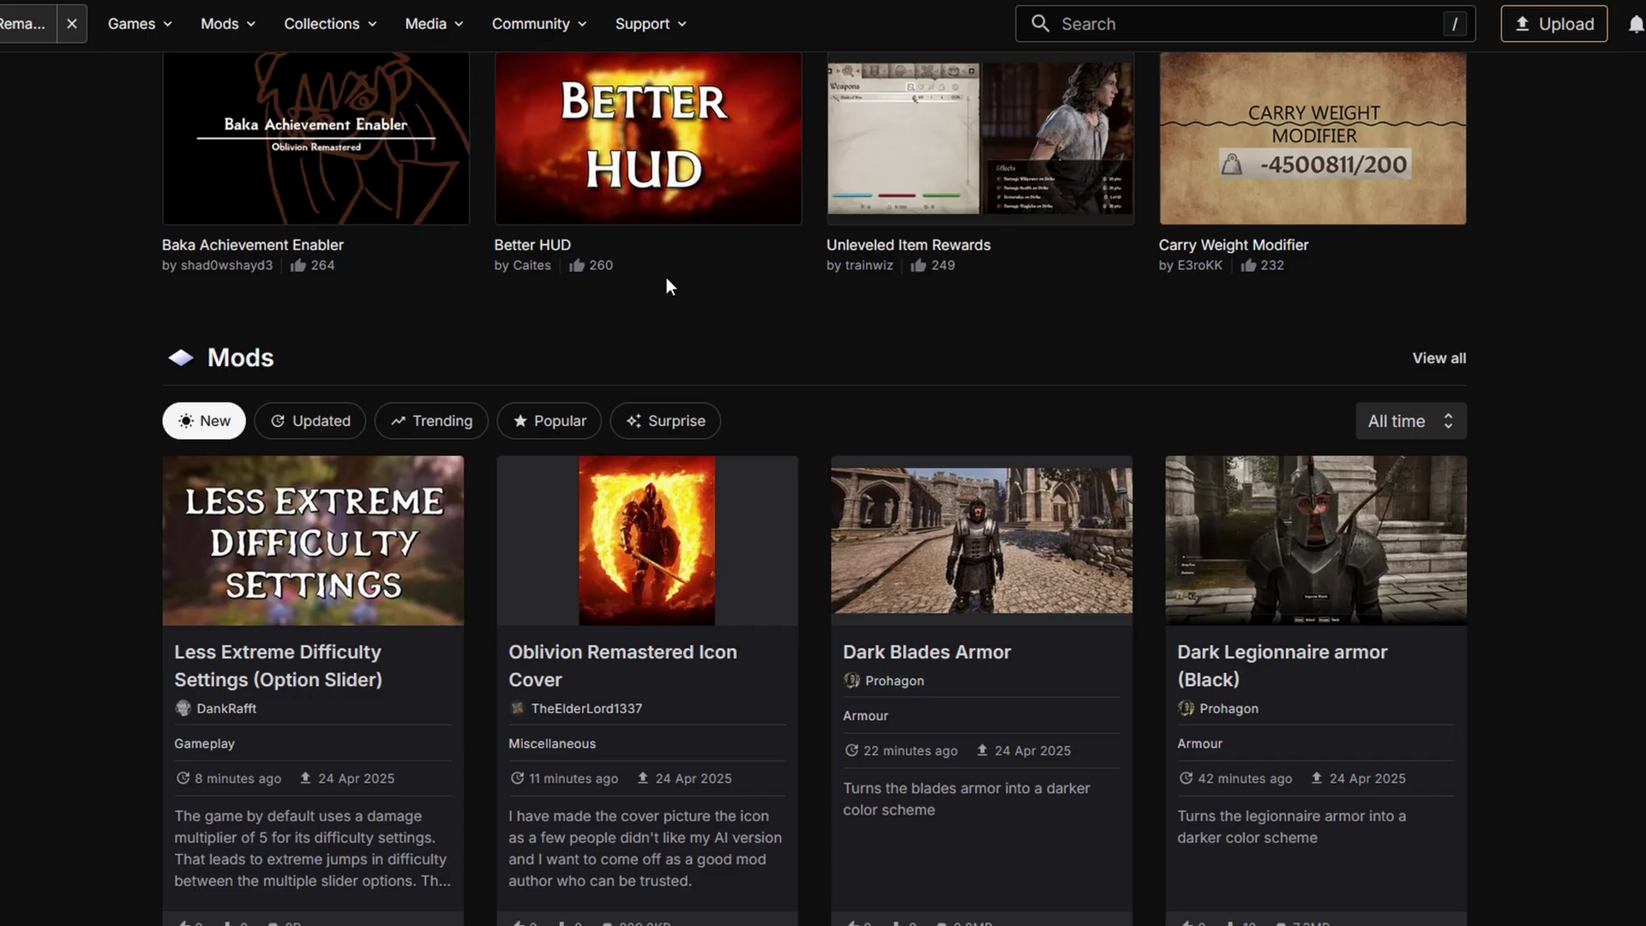
scroll(666, 283, "down", 10)
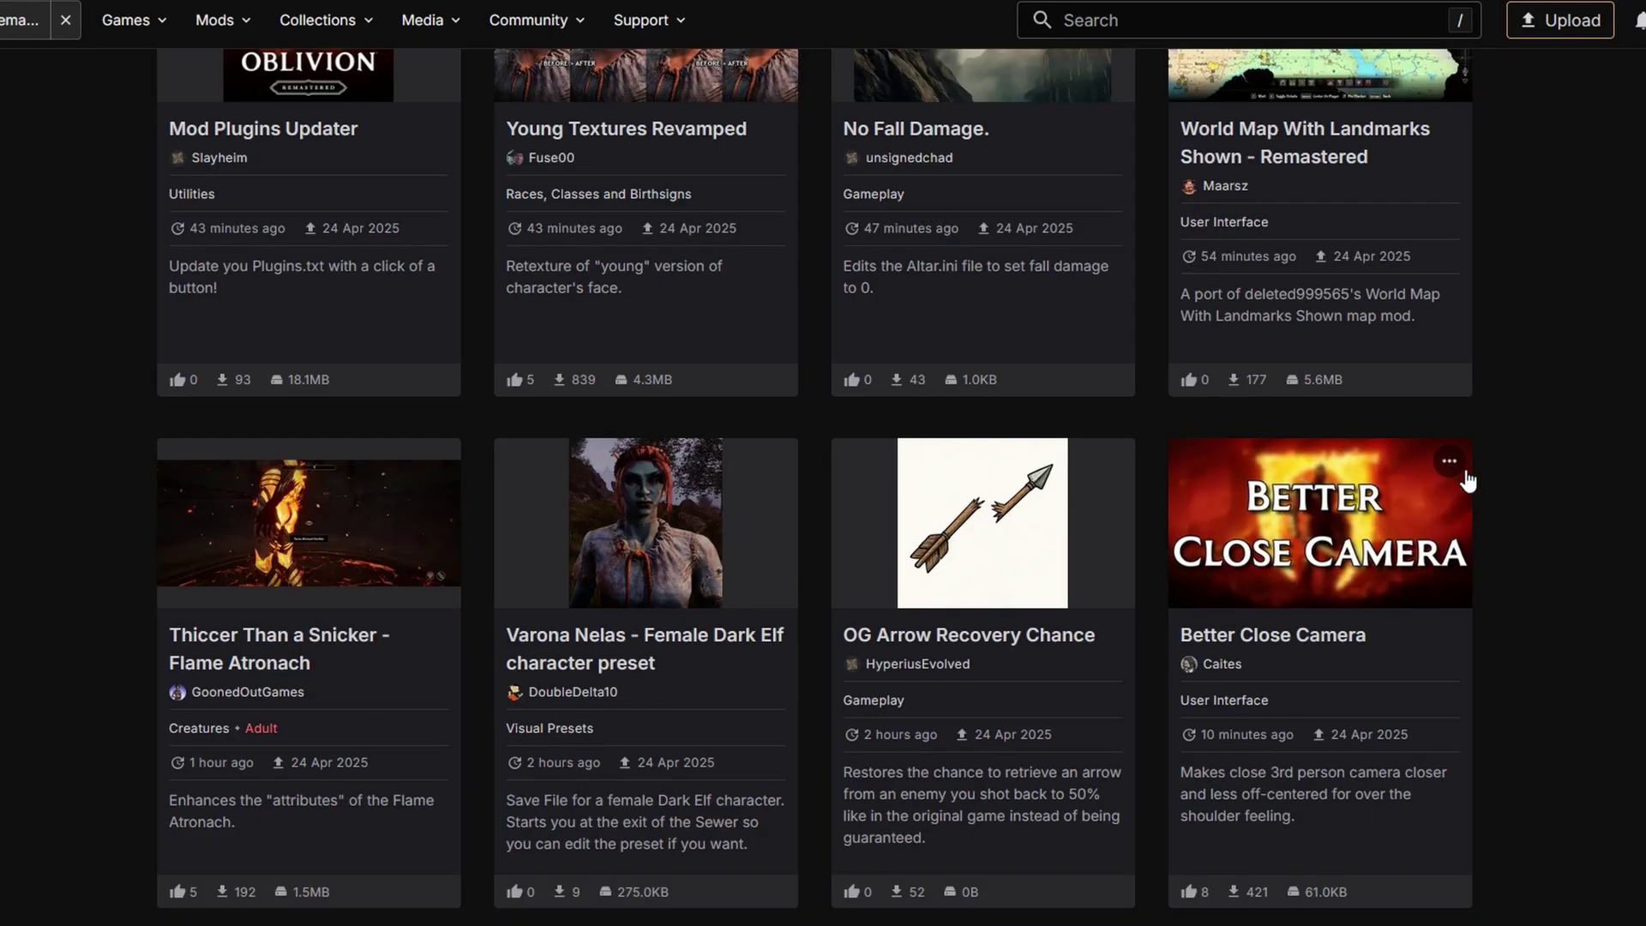
scroll(343, 553, "down", 1)
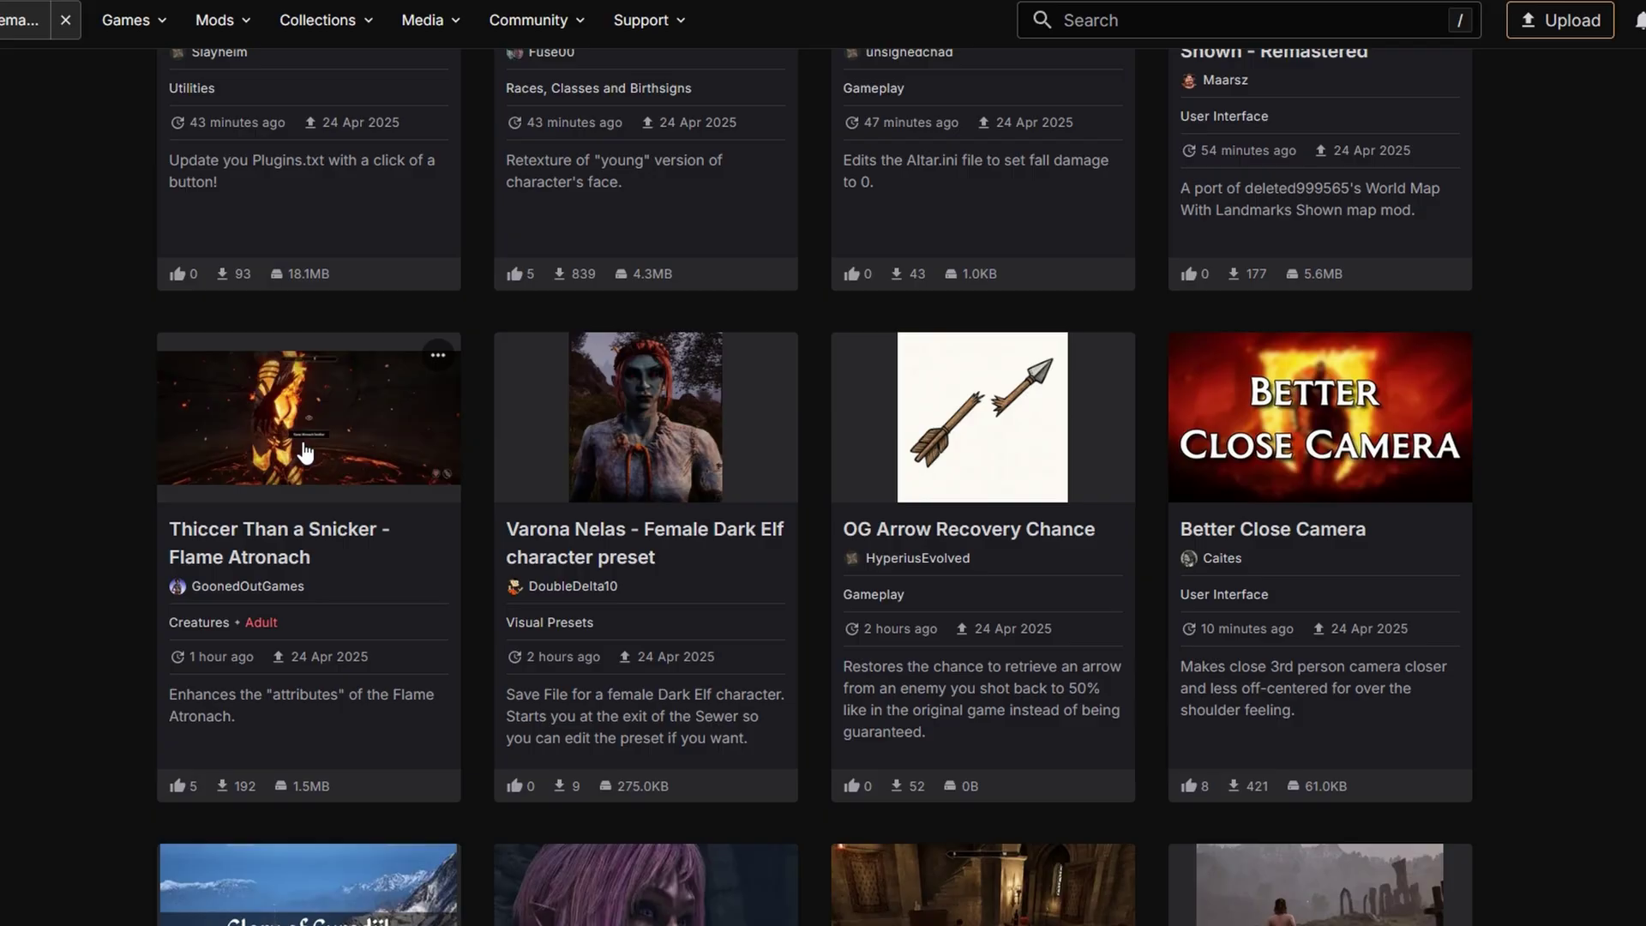
scroll(830, 504, "down", 2)
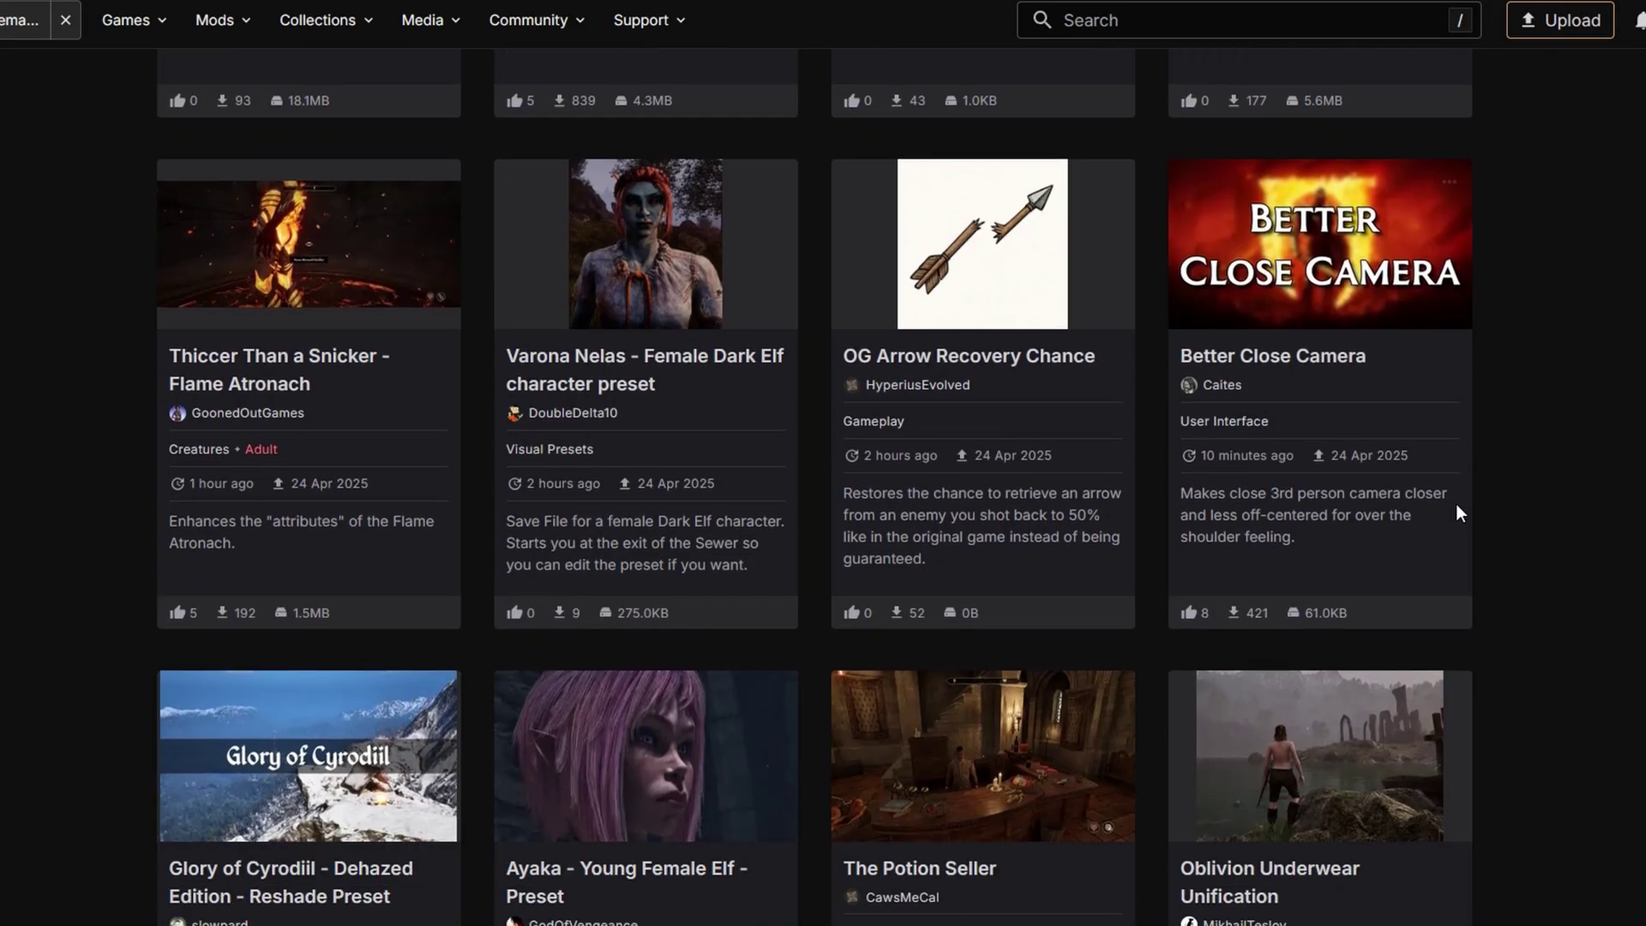
scroll(946, 673, "down", 3)
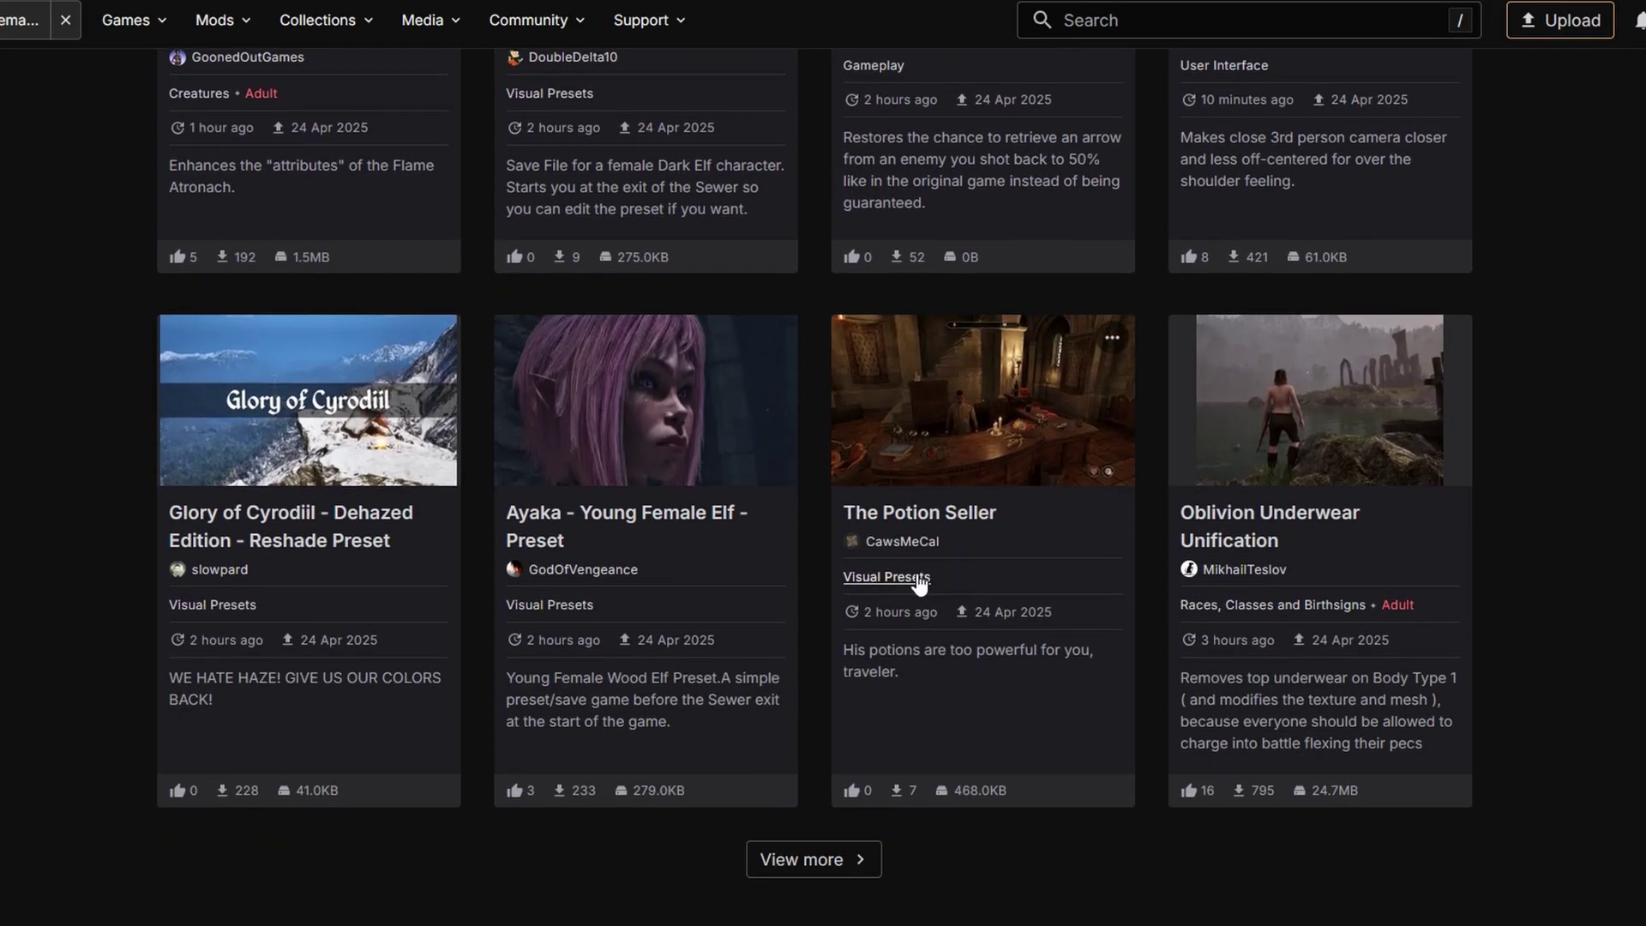
scroll(1102, 559, "up", 15)
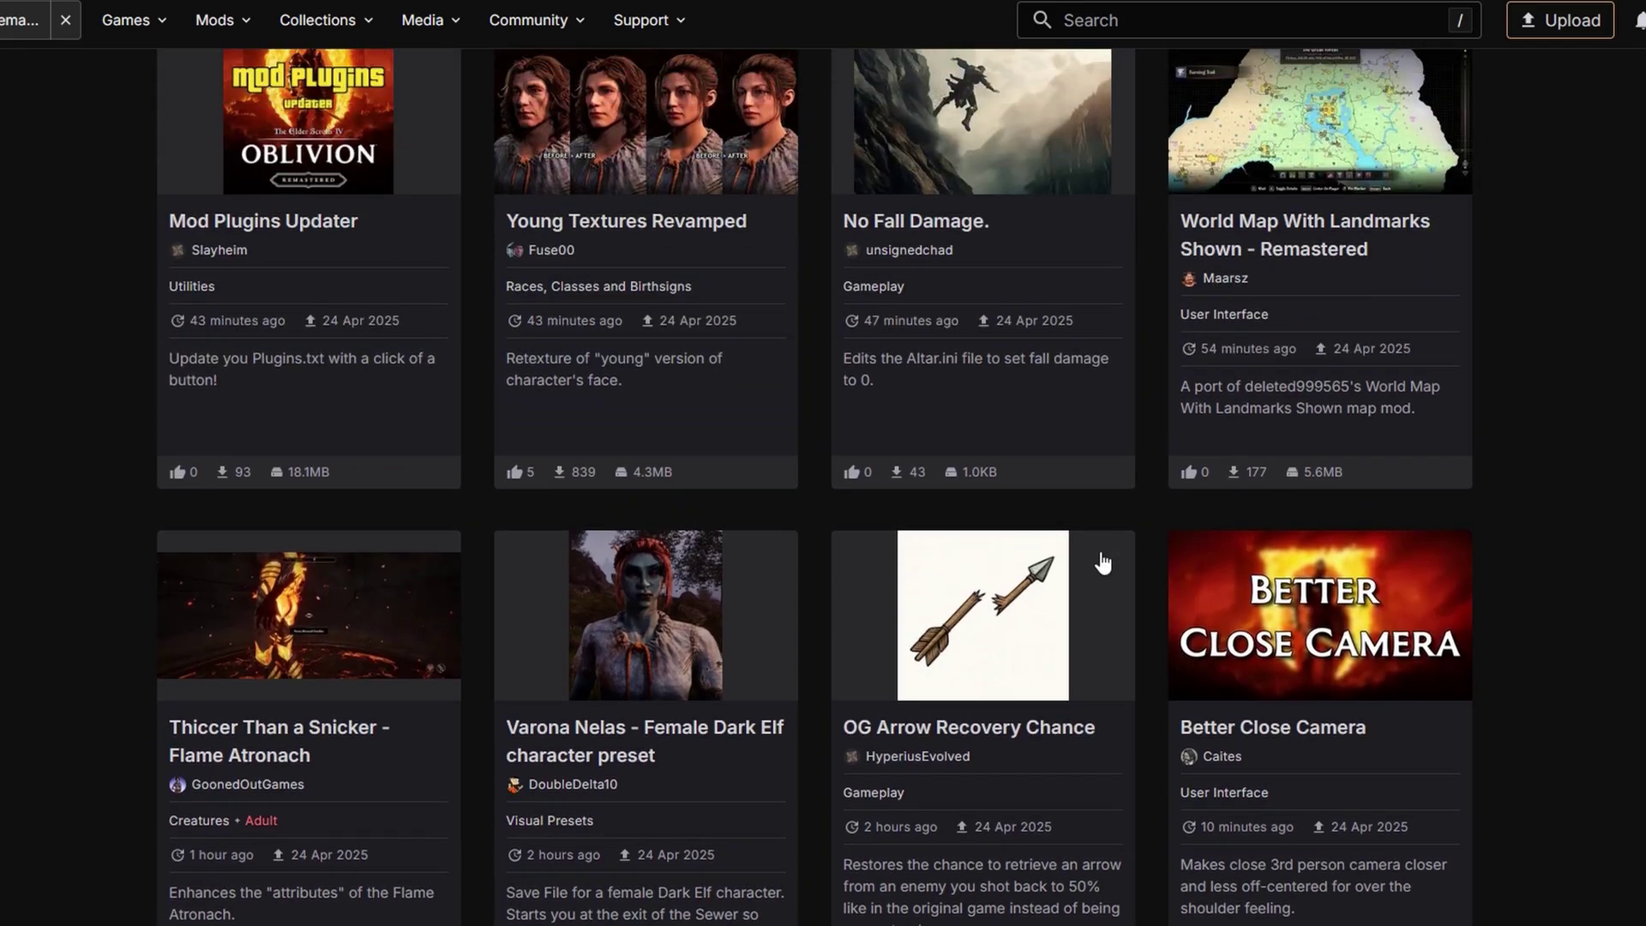
scroll(1070, 560, "up", 2)
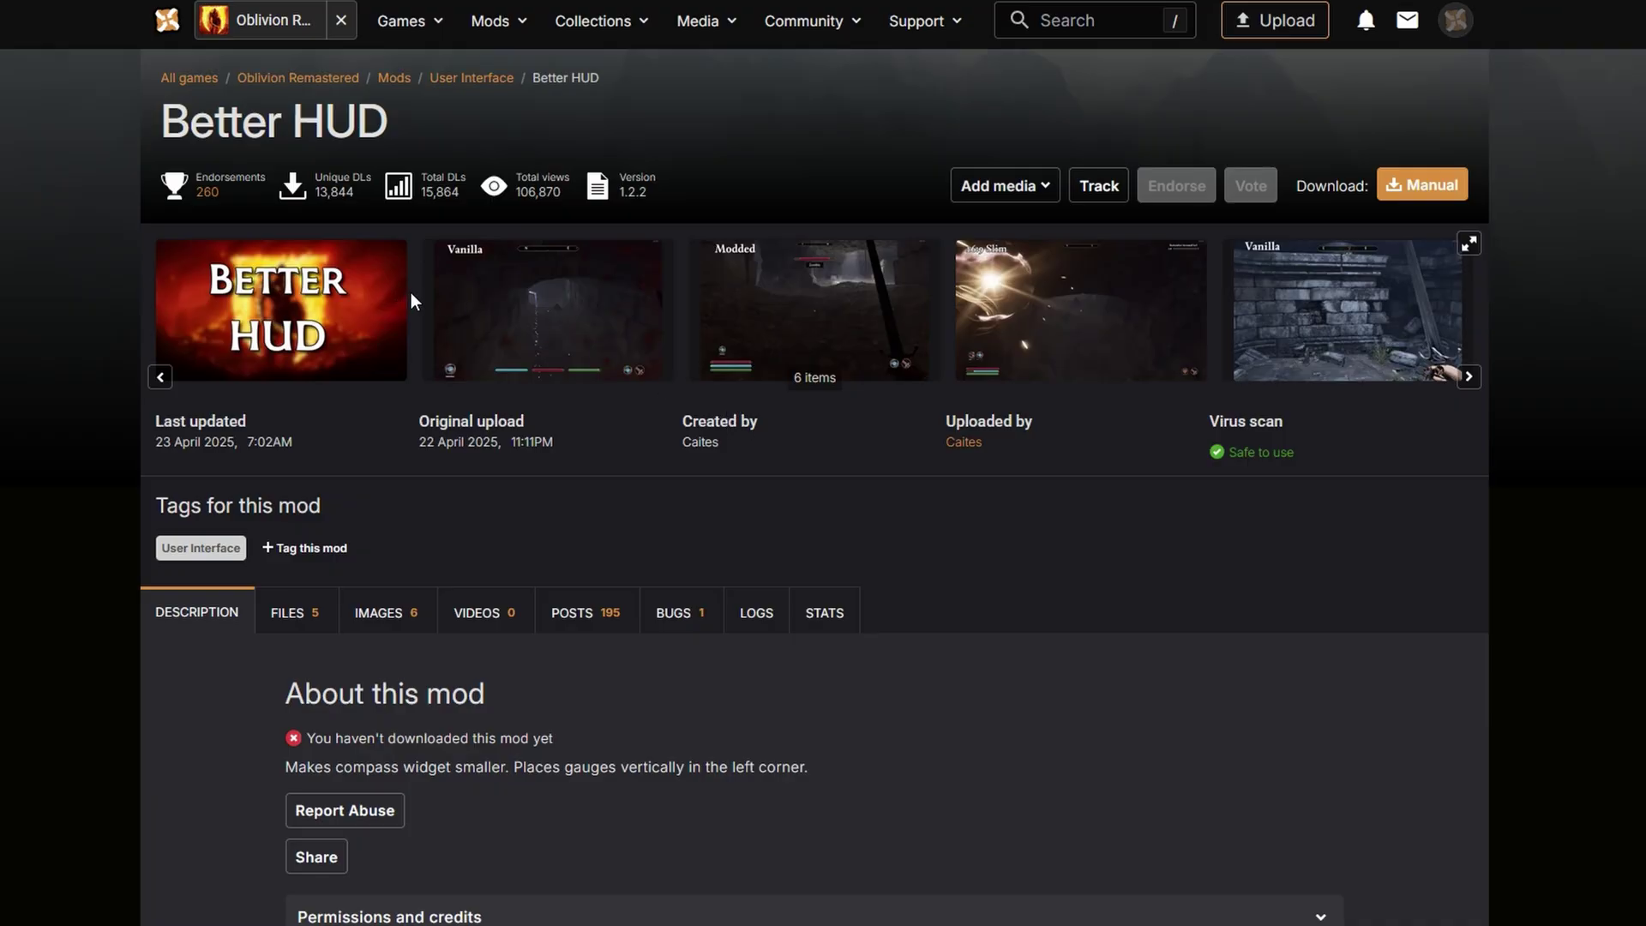
- View the Better HUD Vanilla, Modded and 16:9 Slim comparison screenshots full-size, then close the viewer
left_click(542, 334)
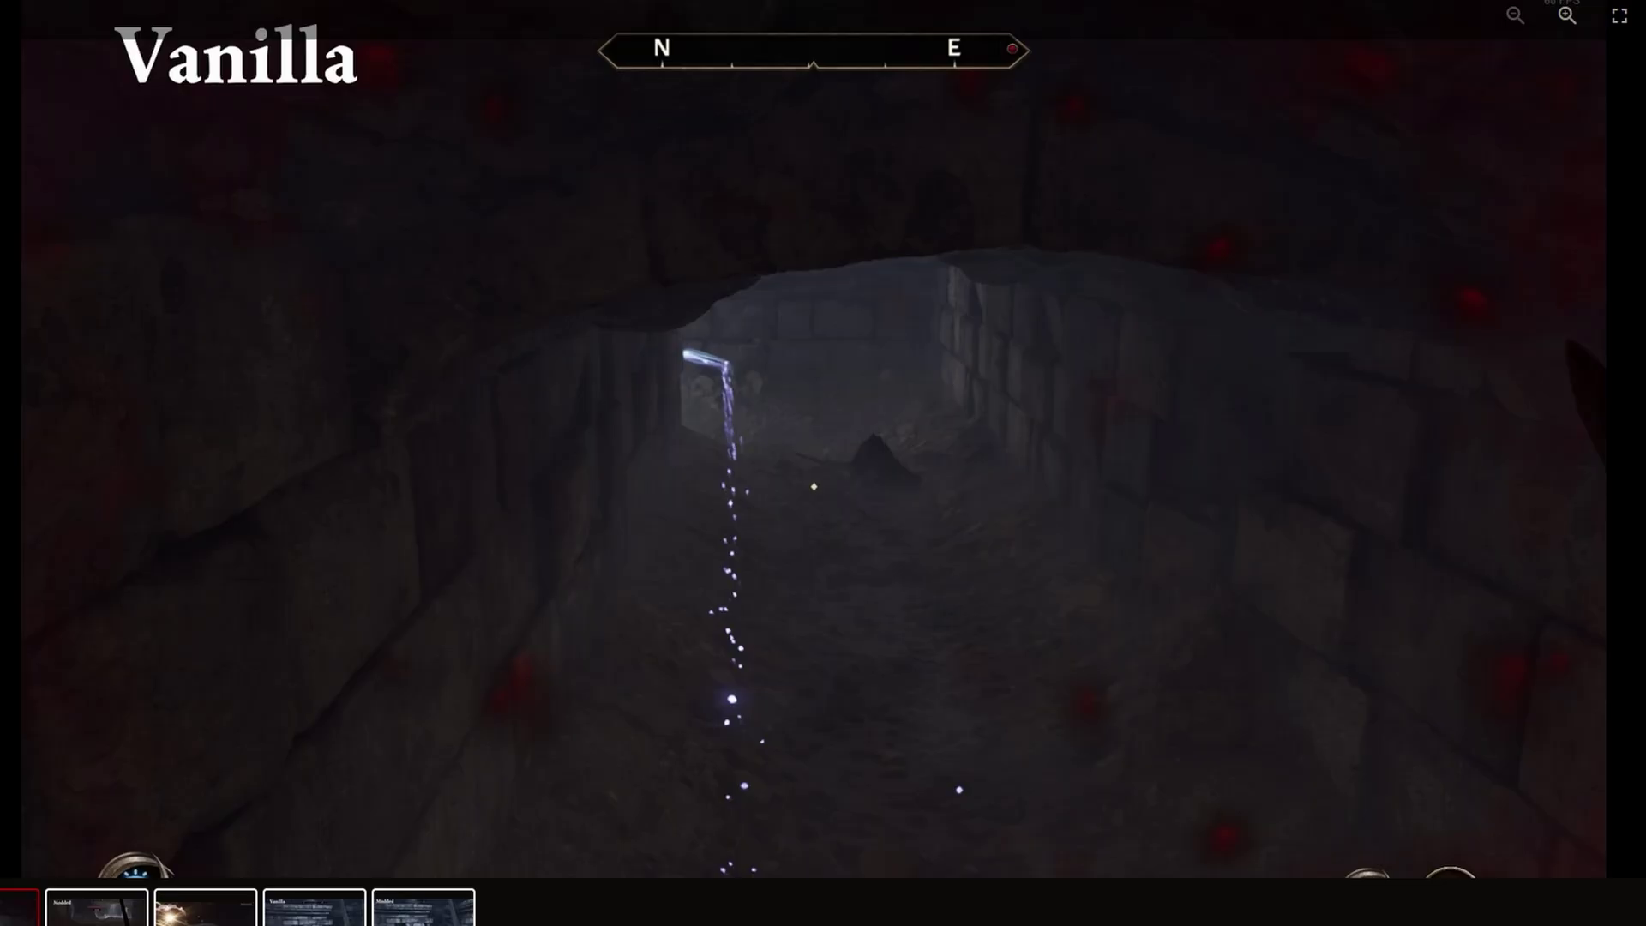
key("Right")
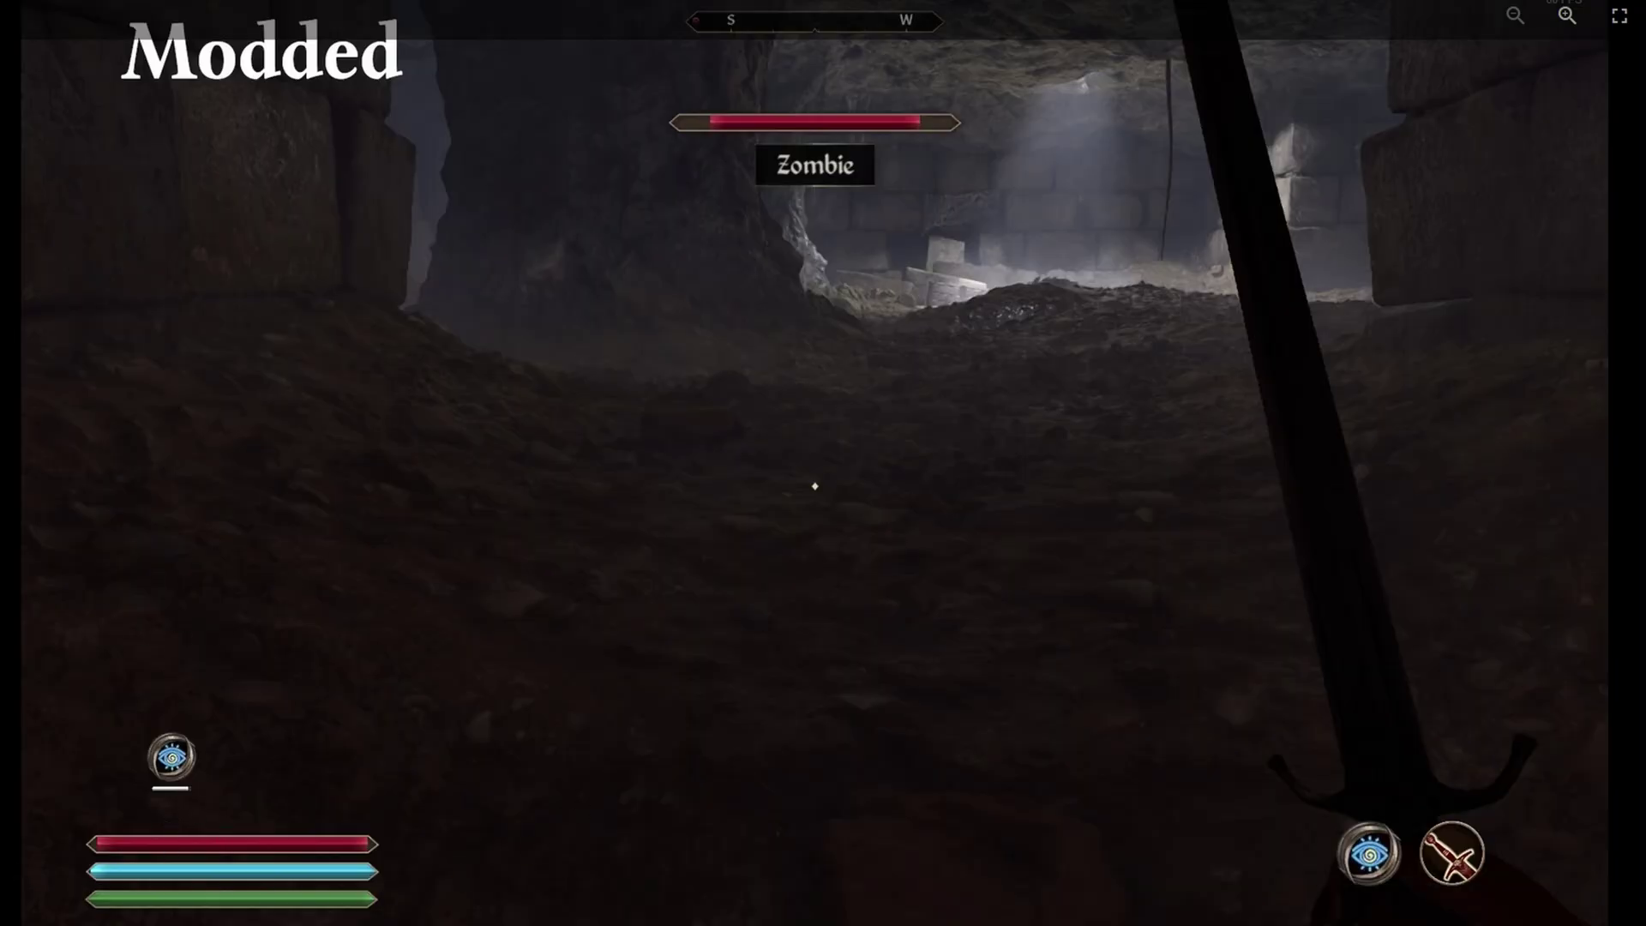
key("Right")
key("Right")
key("Right")
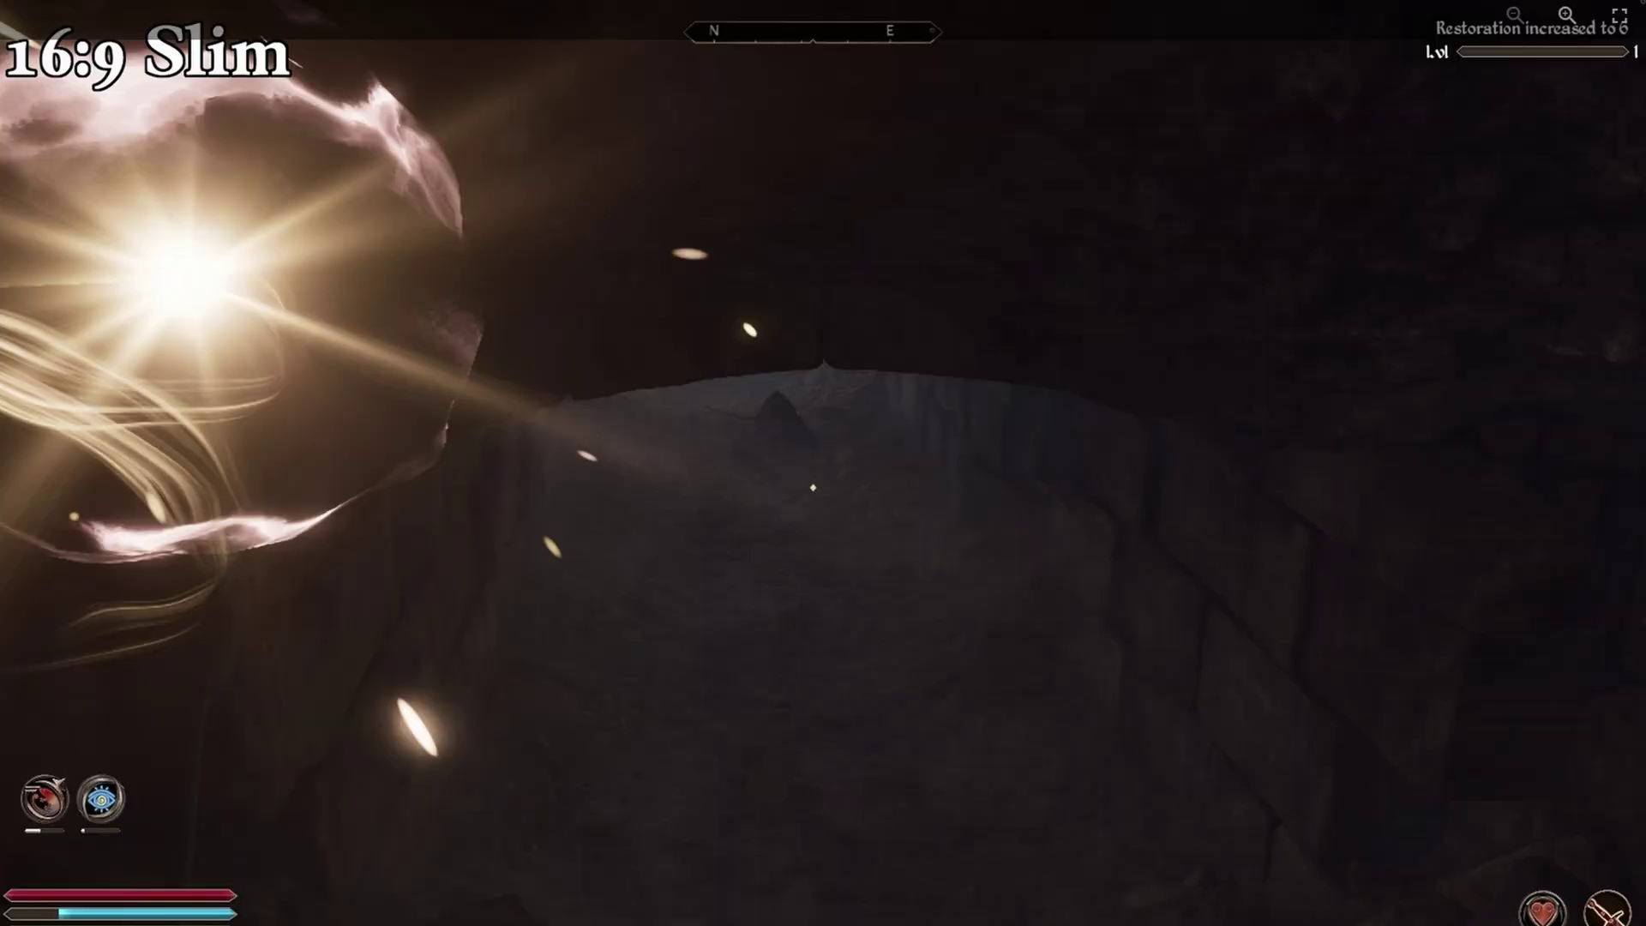
key("Right")
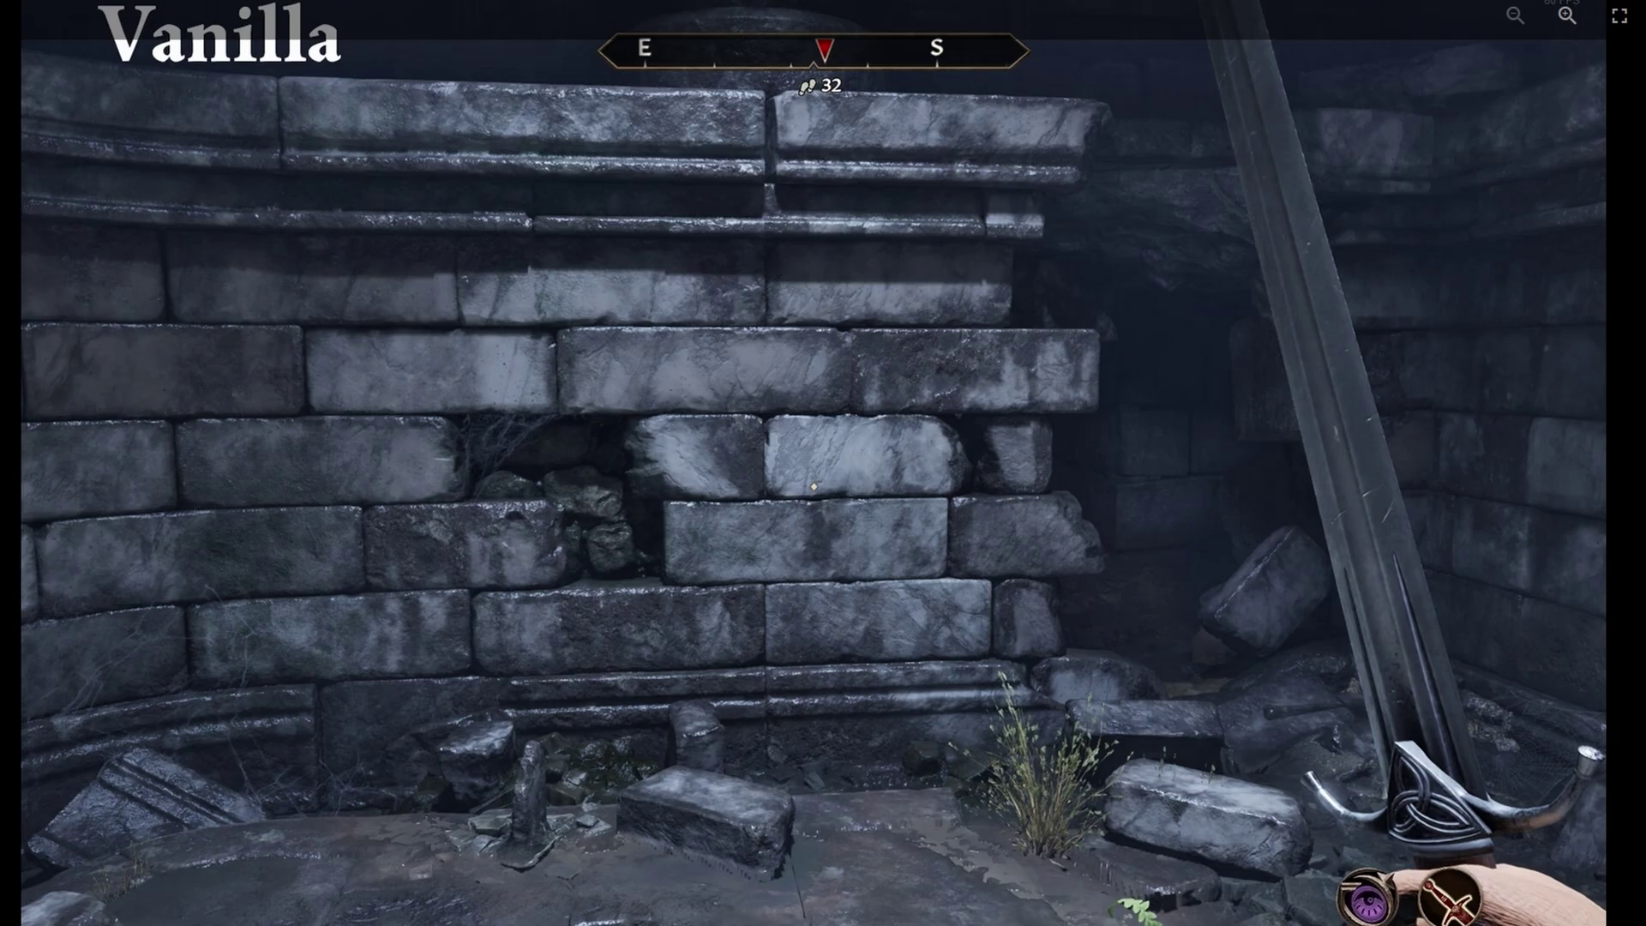
key("Escape")
- Show Better HUD's files list and start the manual download of the 16×9 version
left_click(275, 625)
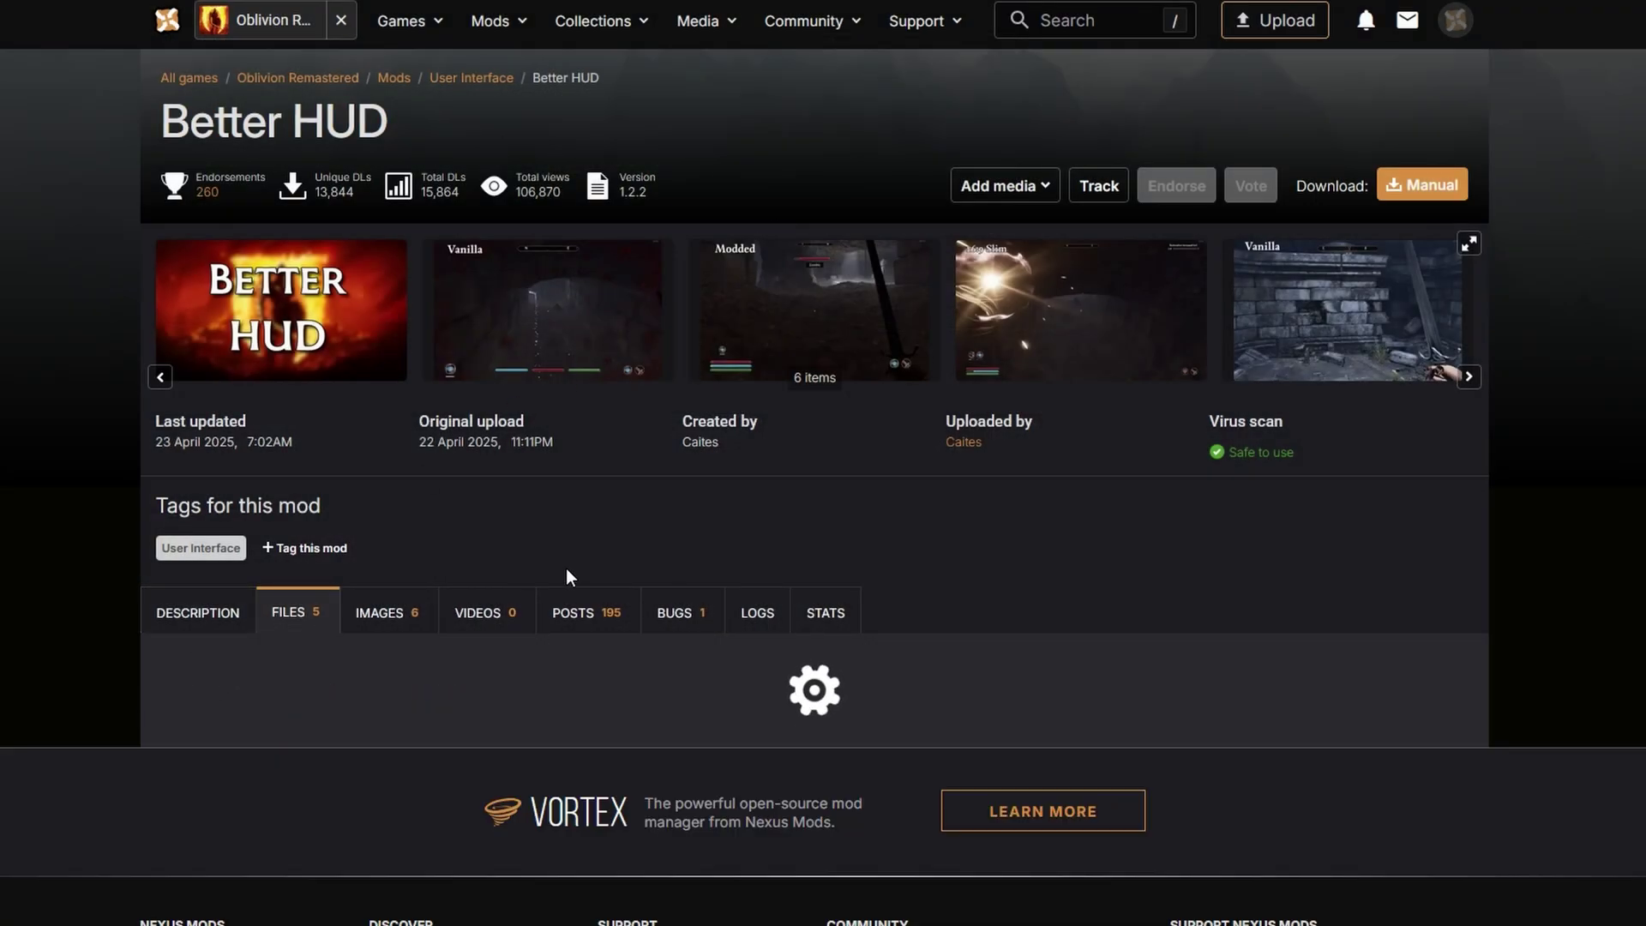
scroll(574, 549, "down", 5)
scroll(592, 514, "down", 2)
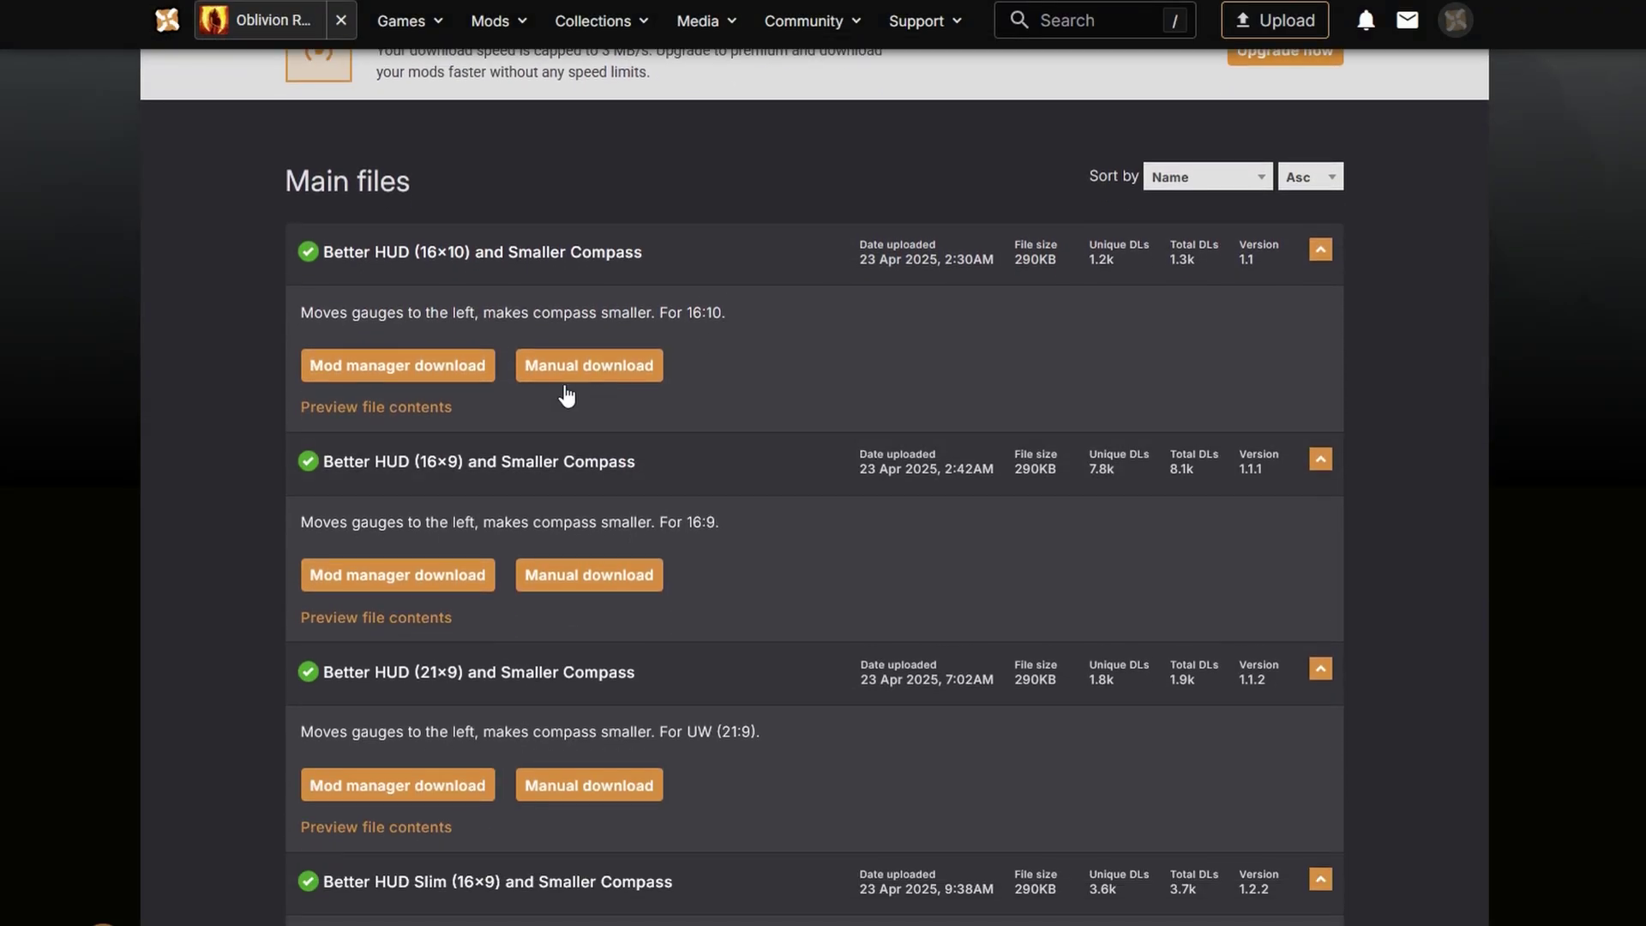
scroll(539, 385, "down", 1)
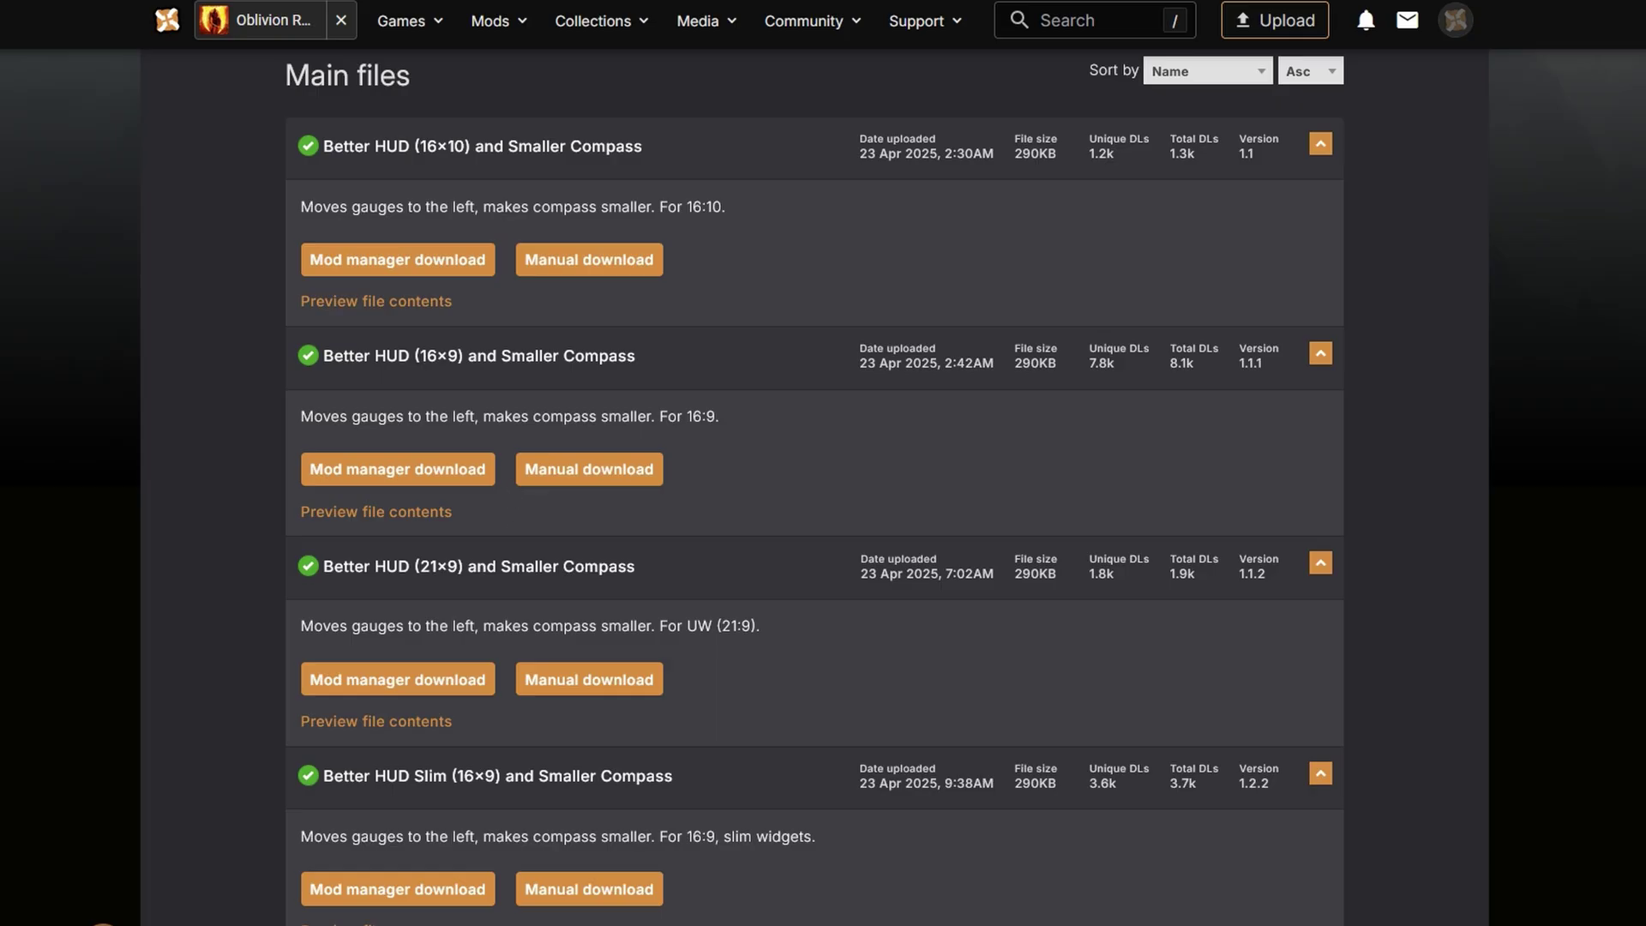
scroll(500, 691, "down", 3)
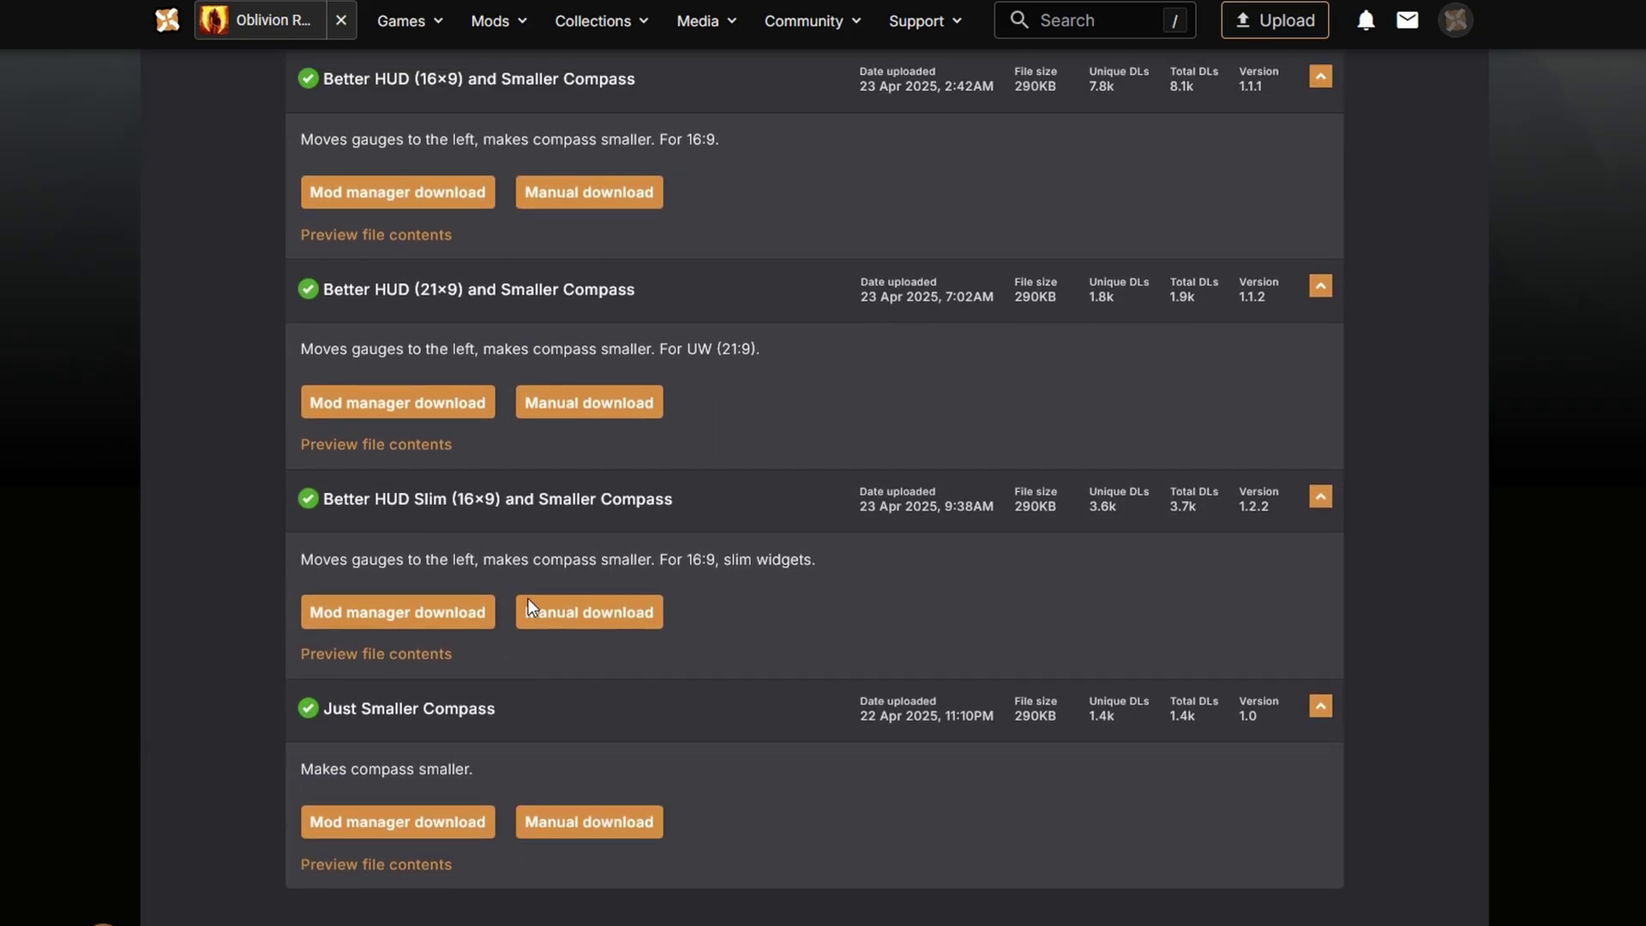
scroll(528, 598, "up", 2)
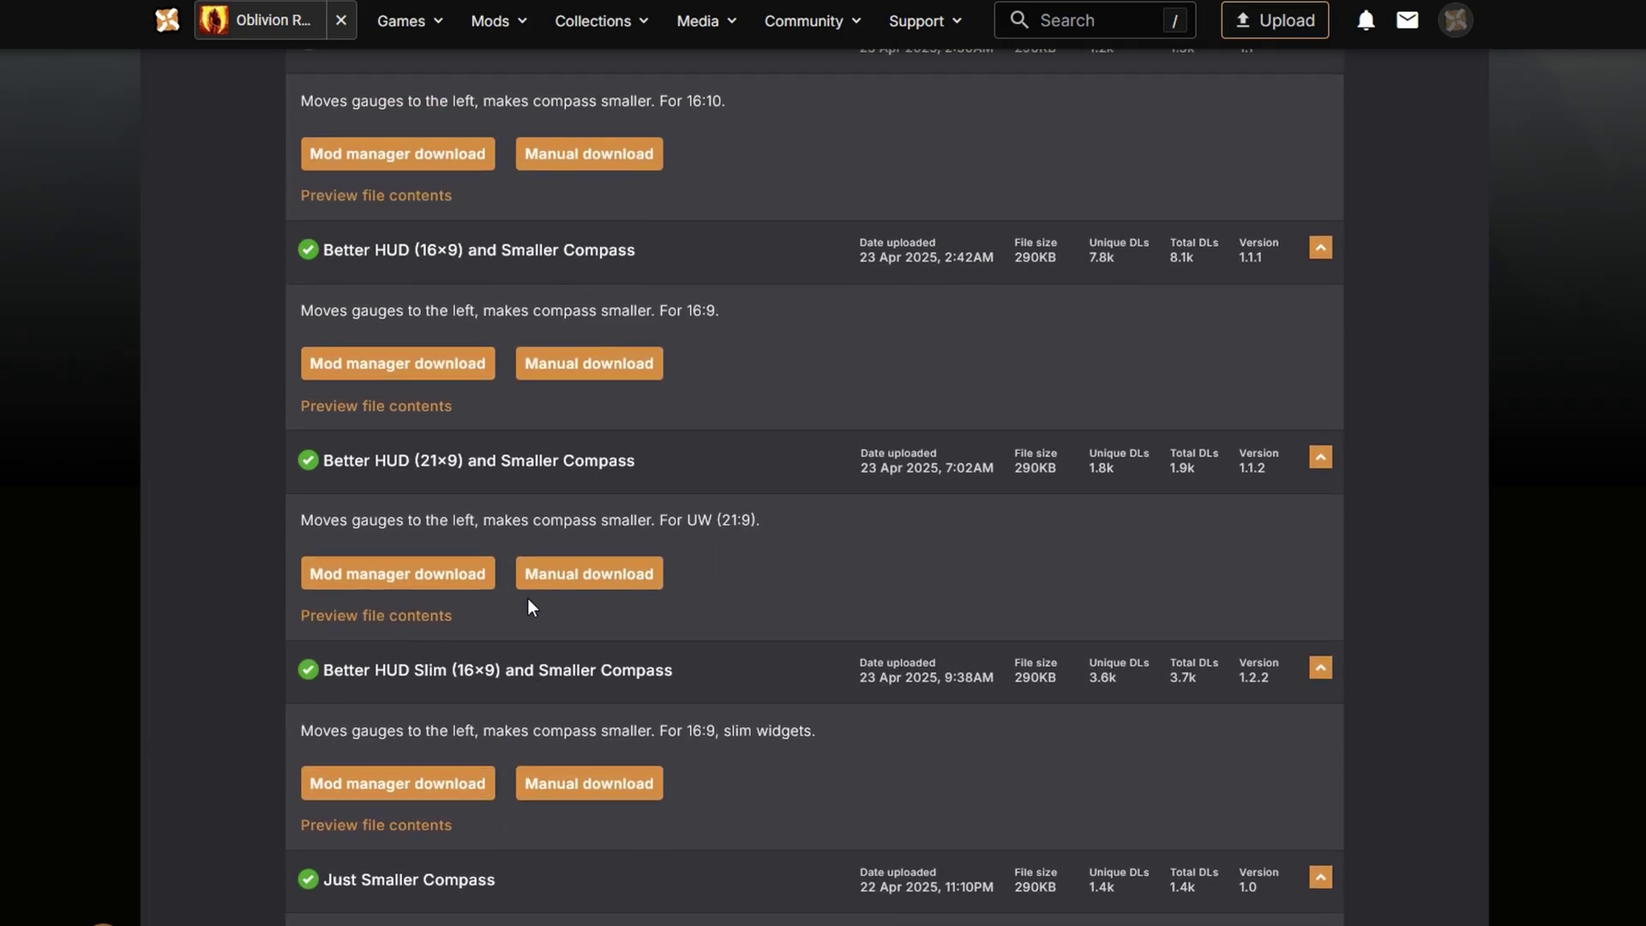
left_click(555, 367)
- Create a new 'oblivion' folder on drive C and save the archive into it
right_click(275, 340)
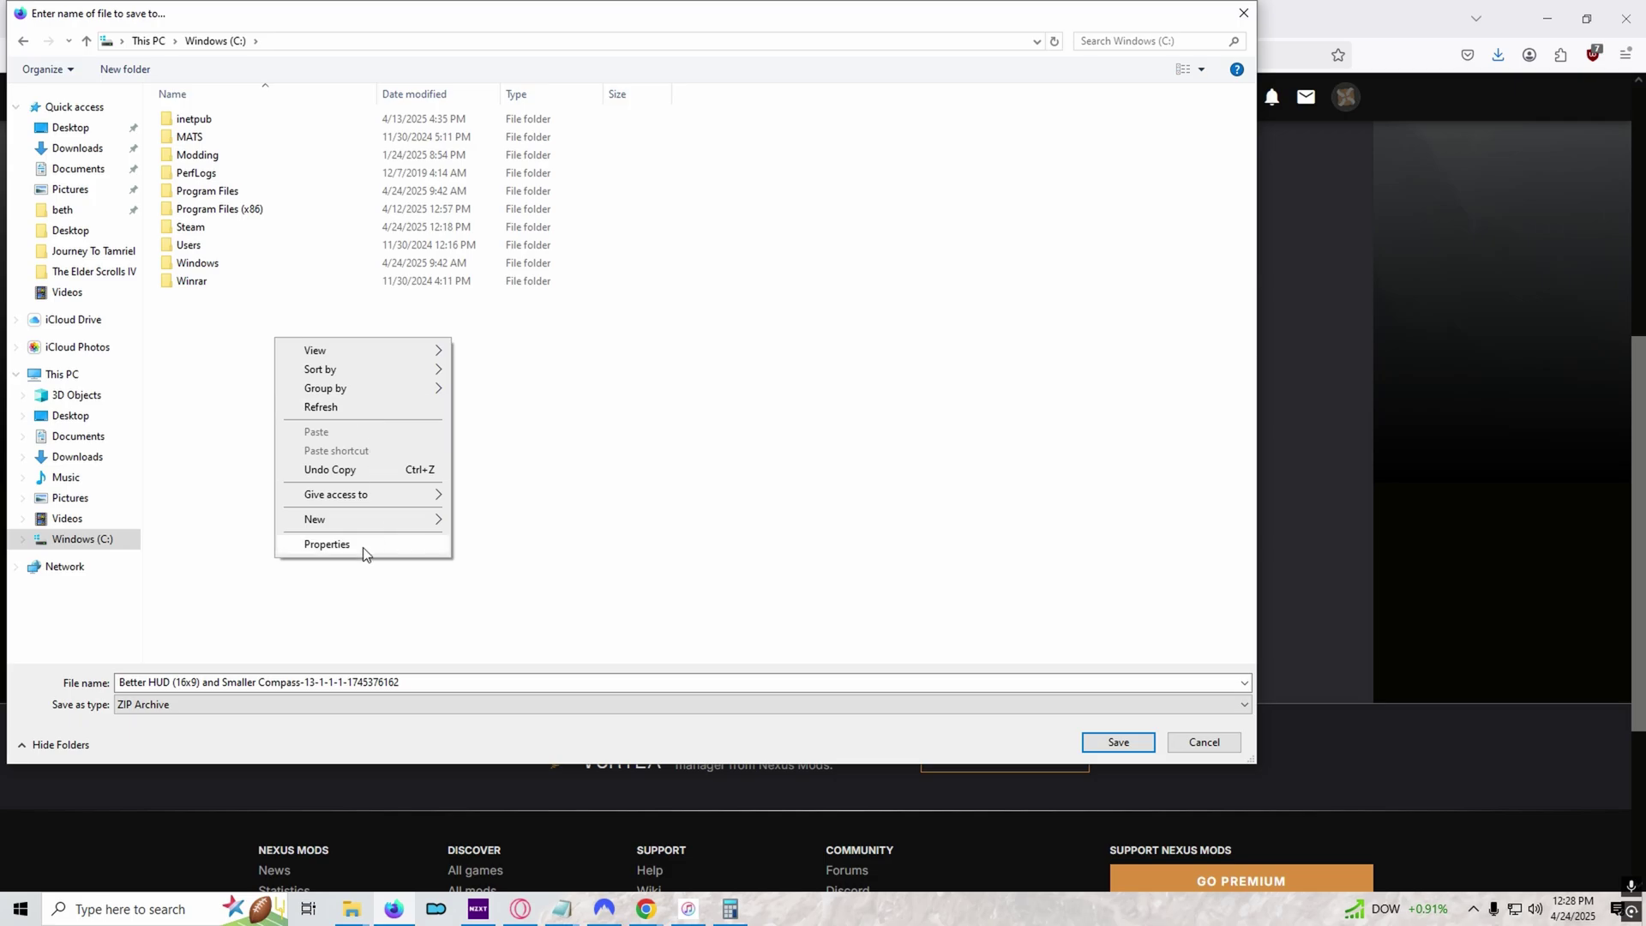
mouse_move(369, 520)
left_click(524, 529)
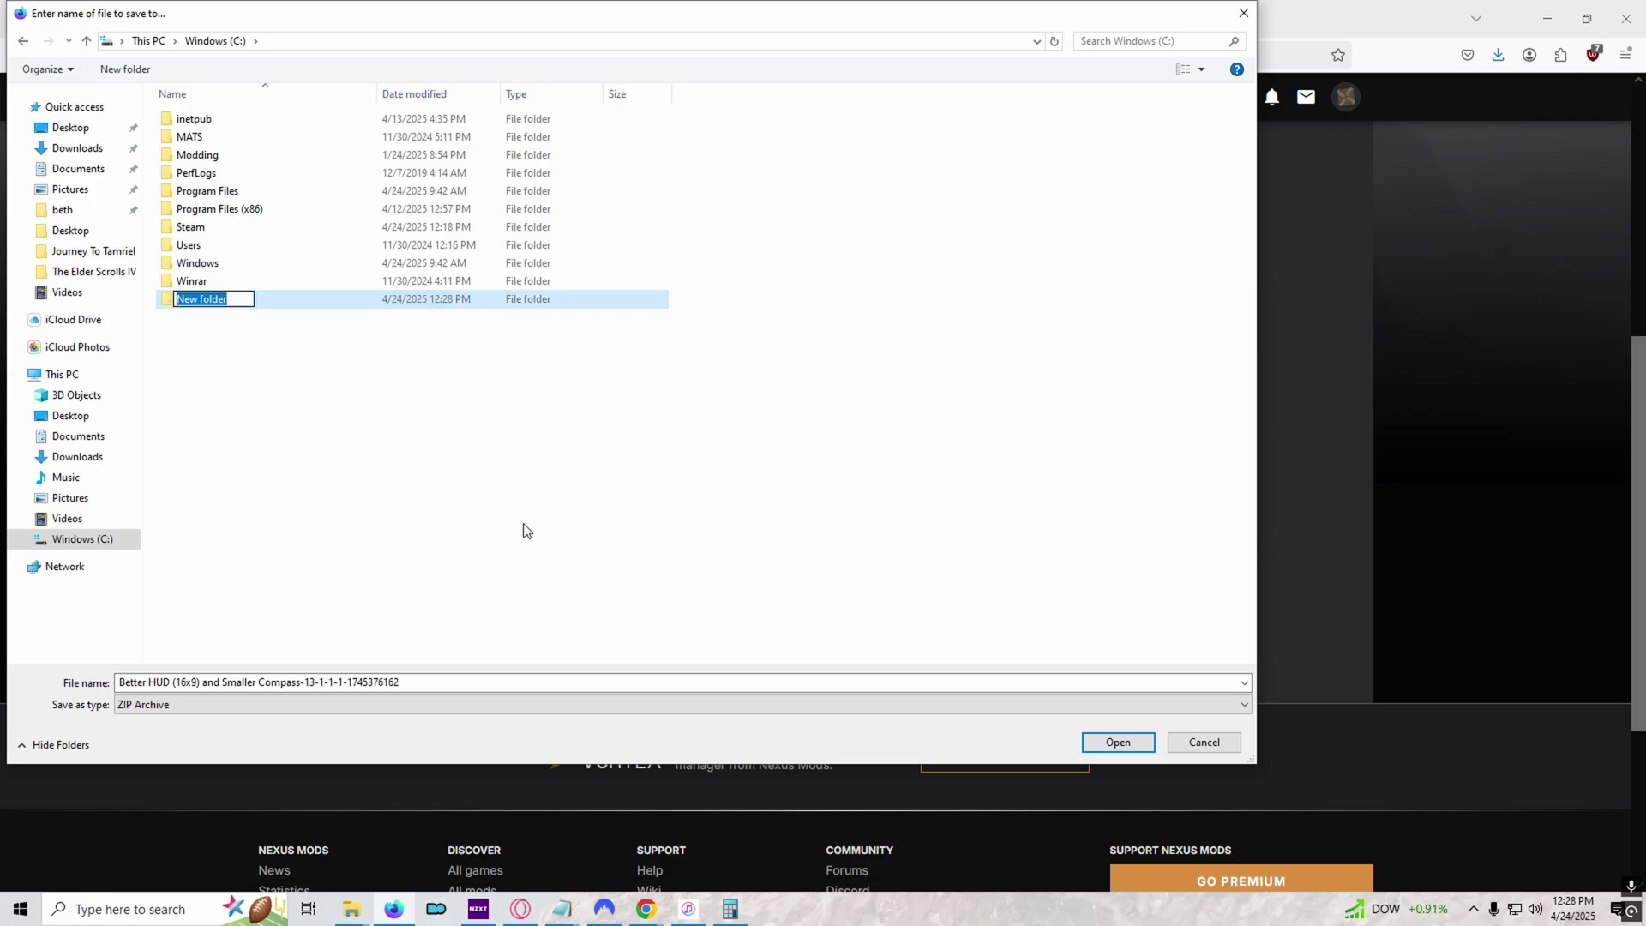
type("oblivion")
key("Return")
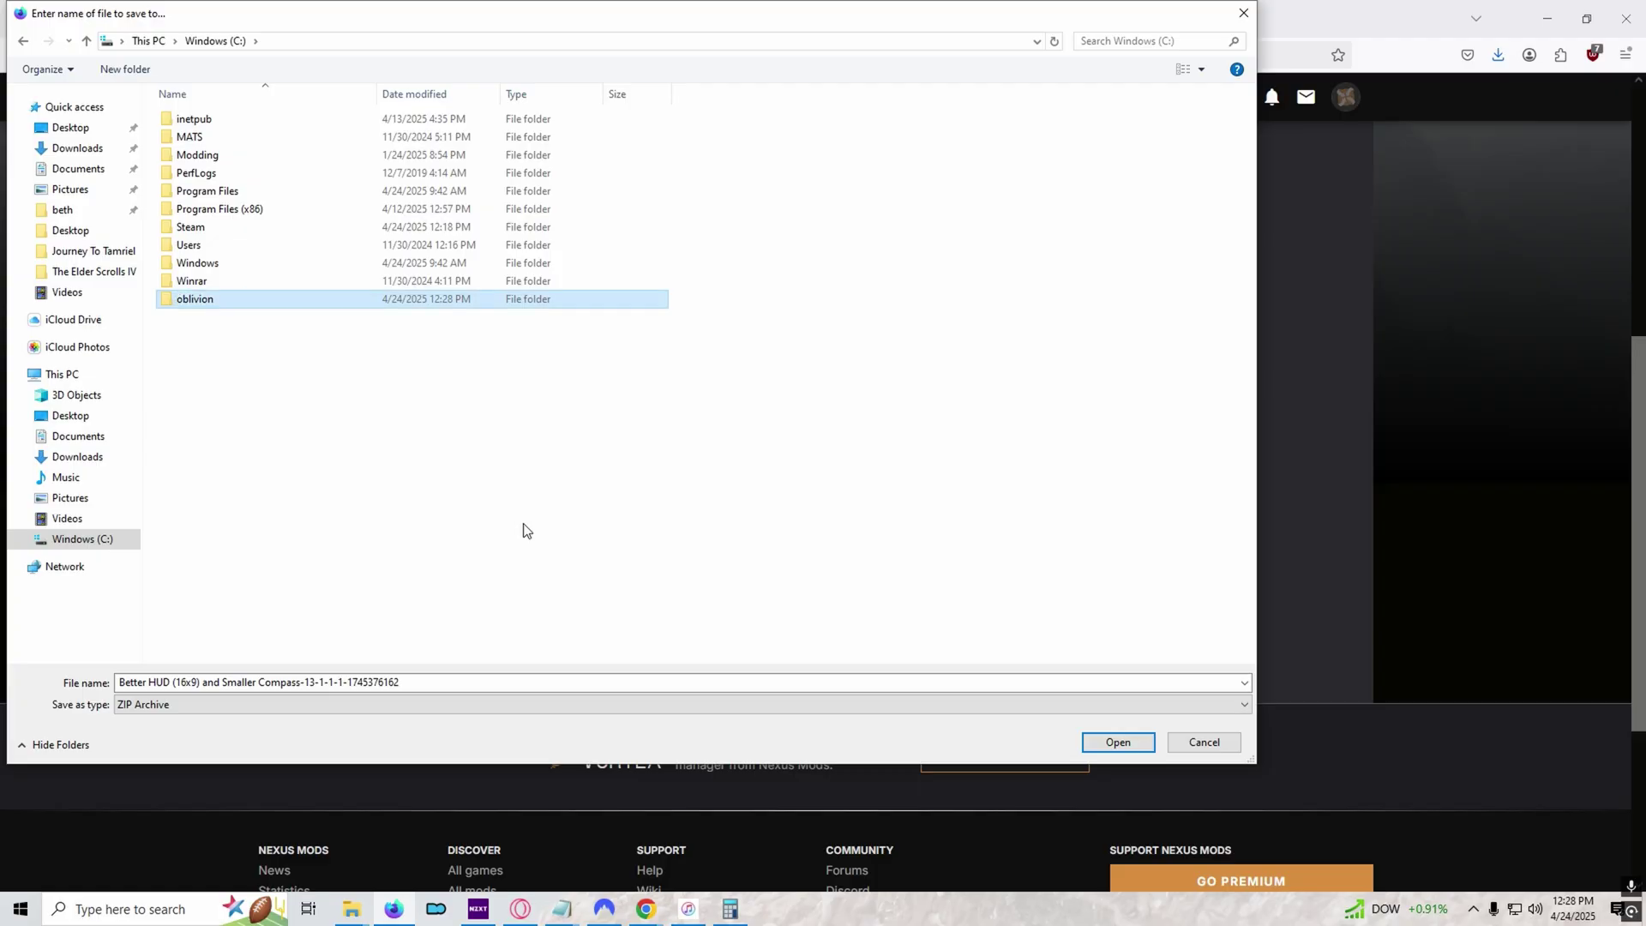
double_click(347, 305)
left_click(1119, 742)
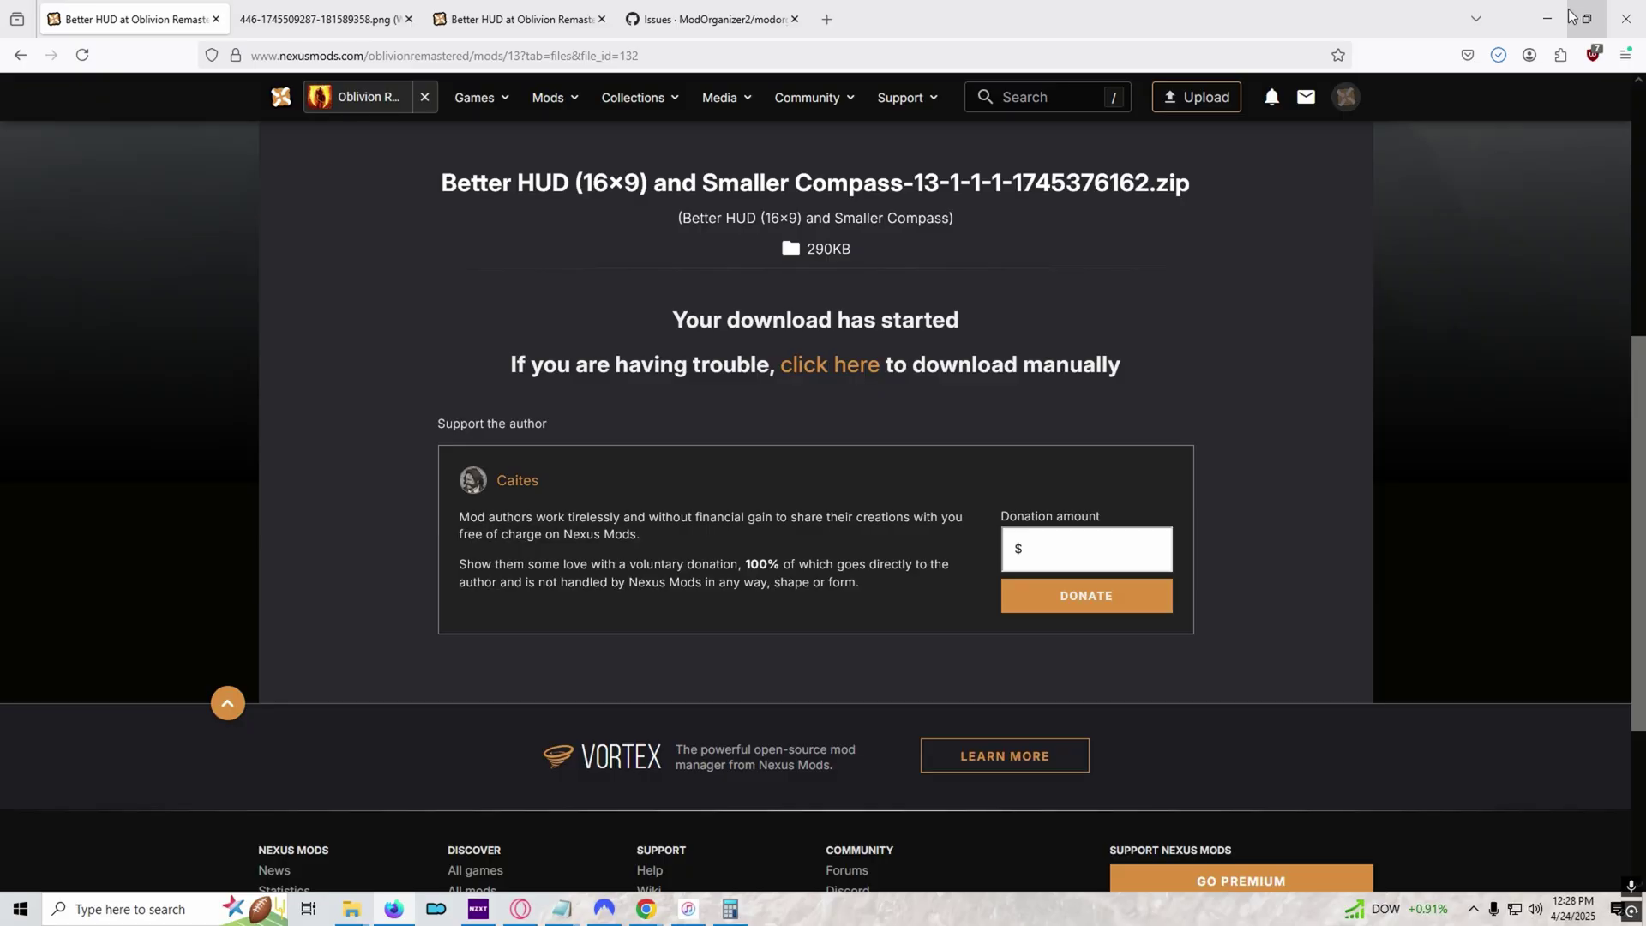
- Return to the Better HUD description and select '~mods' in the installation path
scroll(325, 326, "up", 3)
left_click(306, 361)
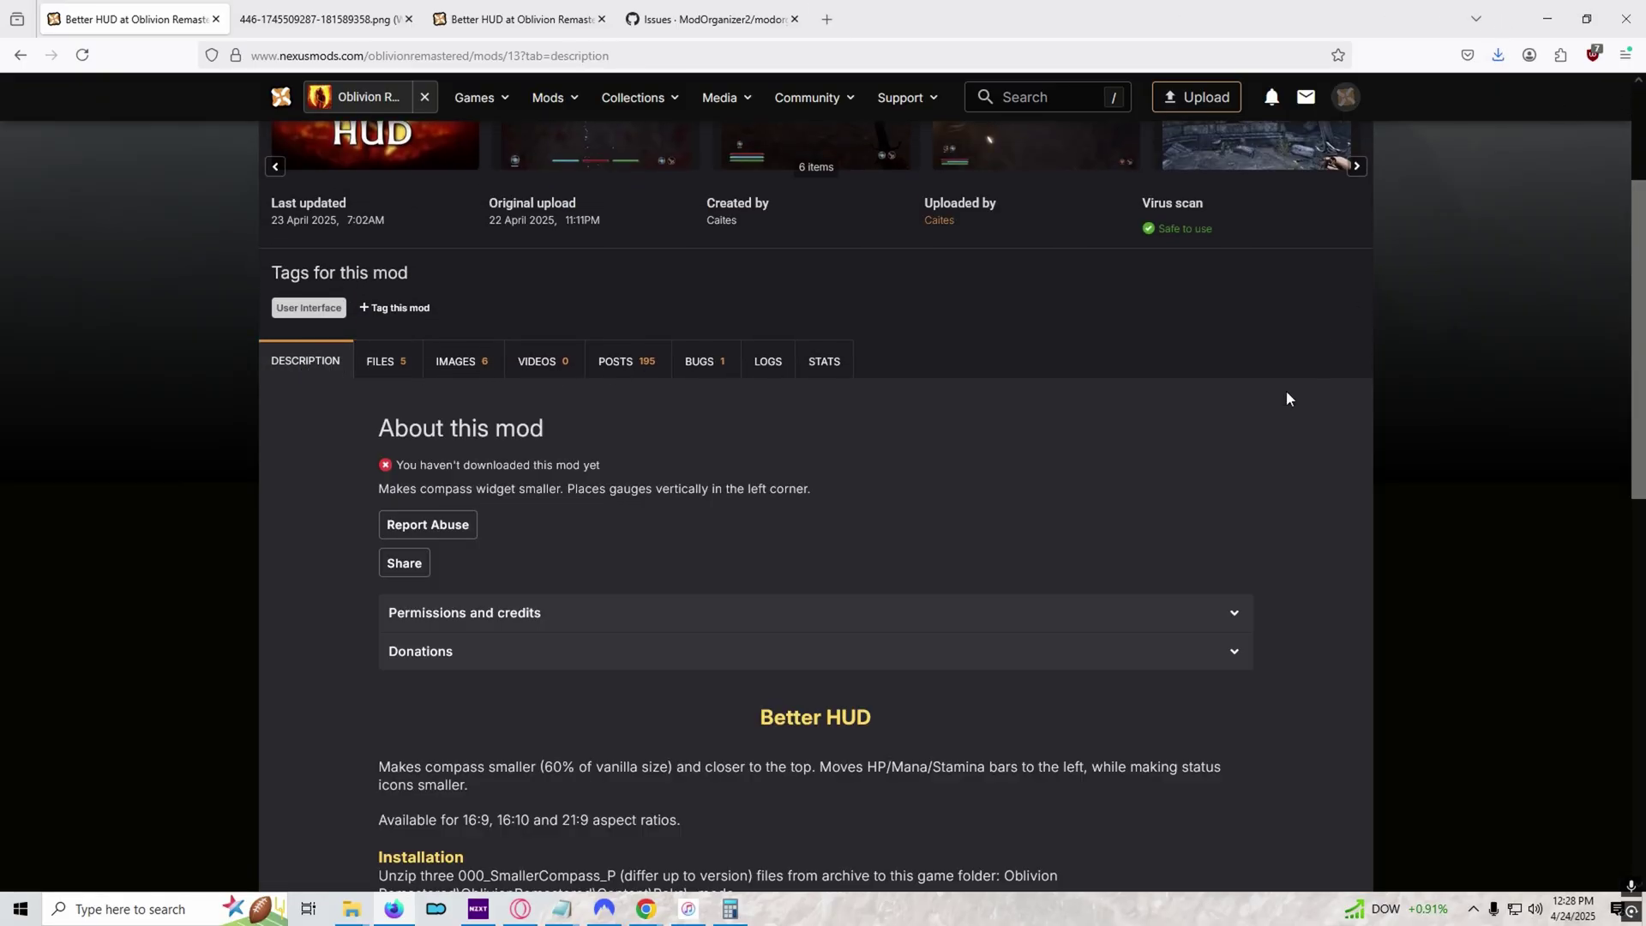
scroll(703, 541, "down", 3)
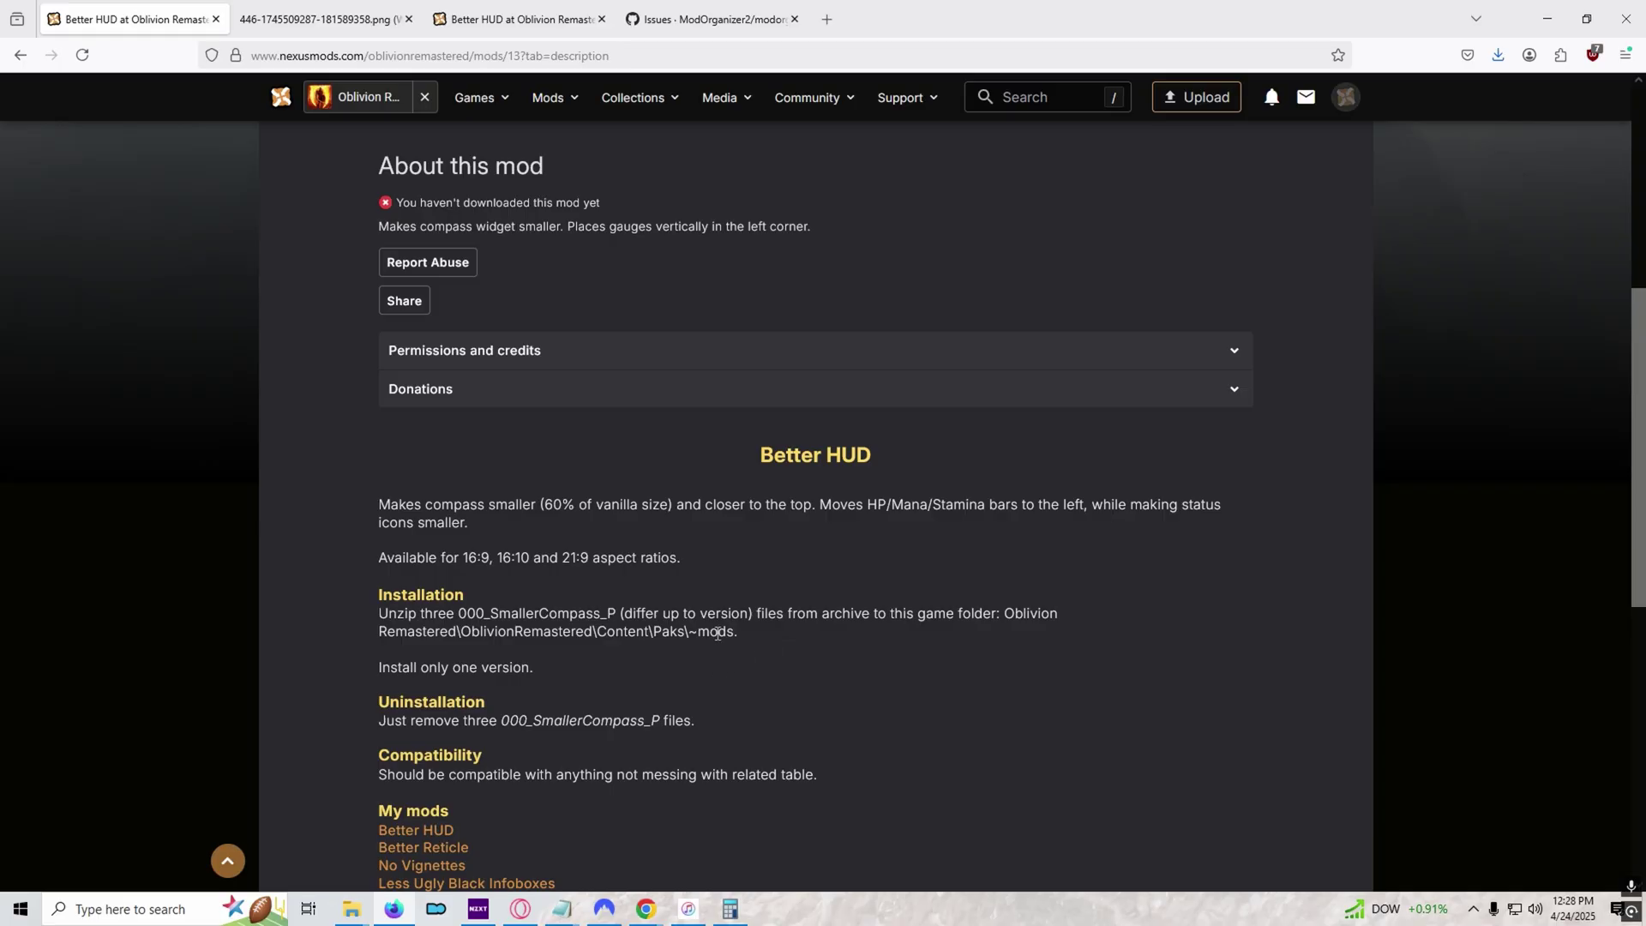
left_click_drag(694, 634, 734, 625)
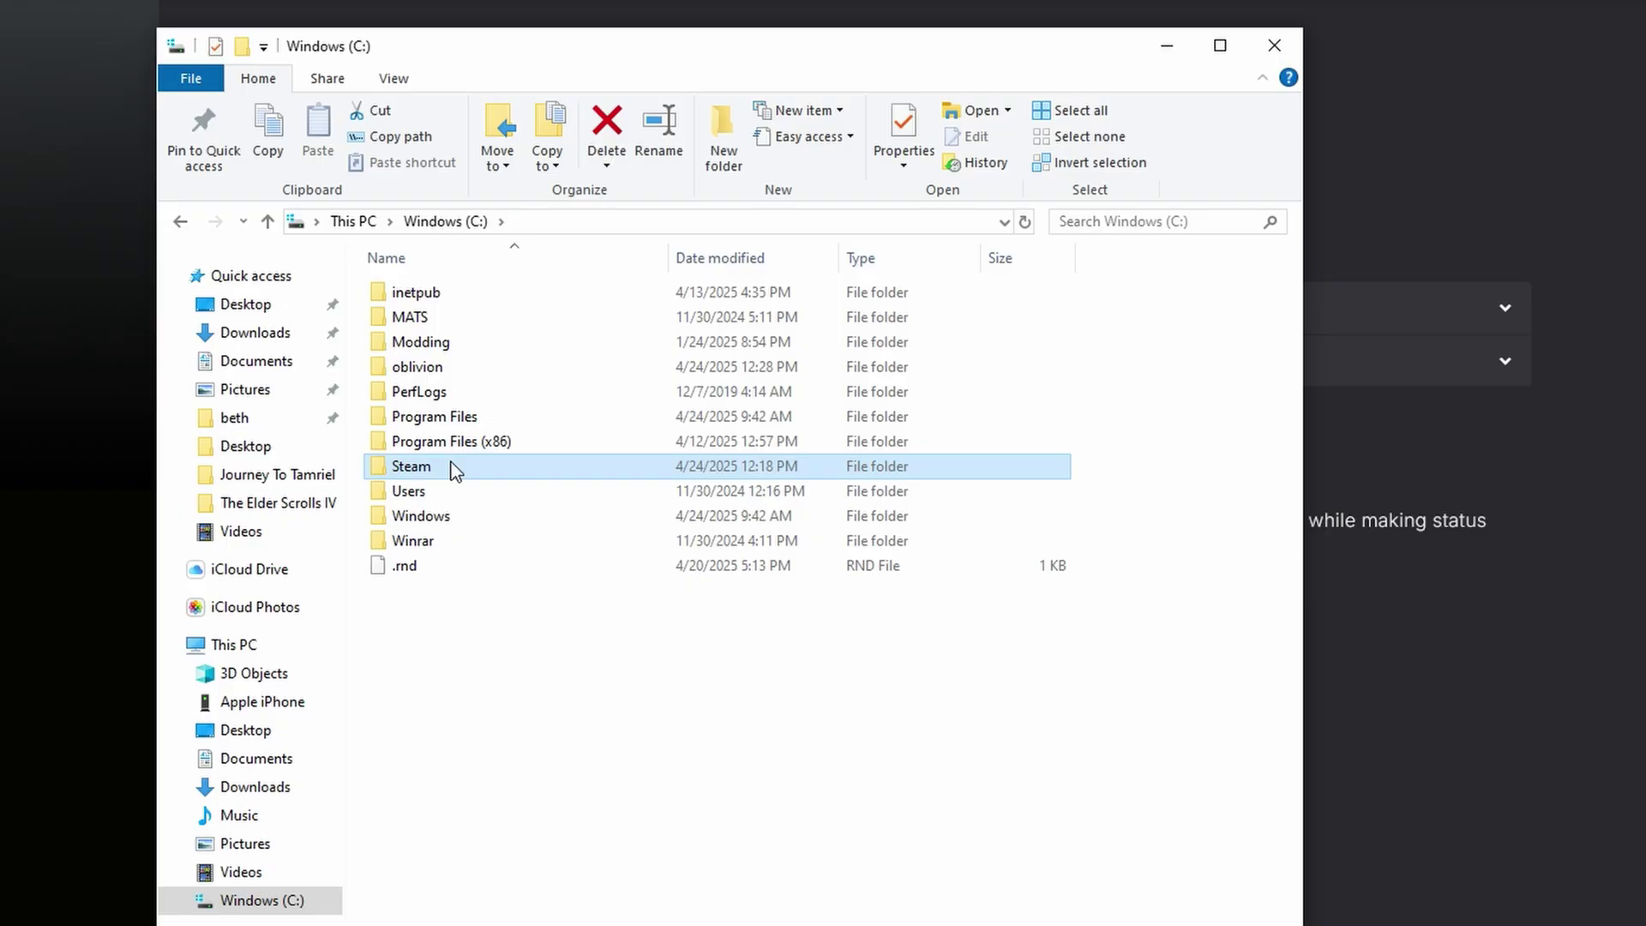
- Navigate to Steam\steamapps\common\Oblivion Remastered\OblivionRemastered\Content\Paks in File Explorer
double_click(455, 469)
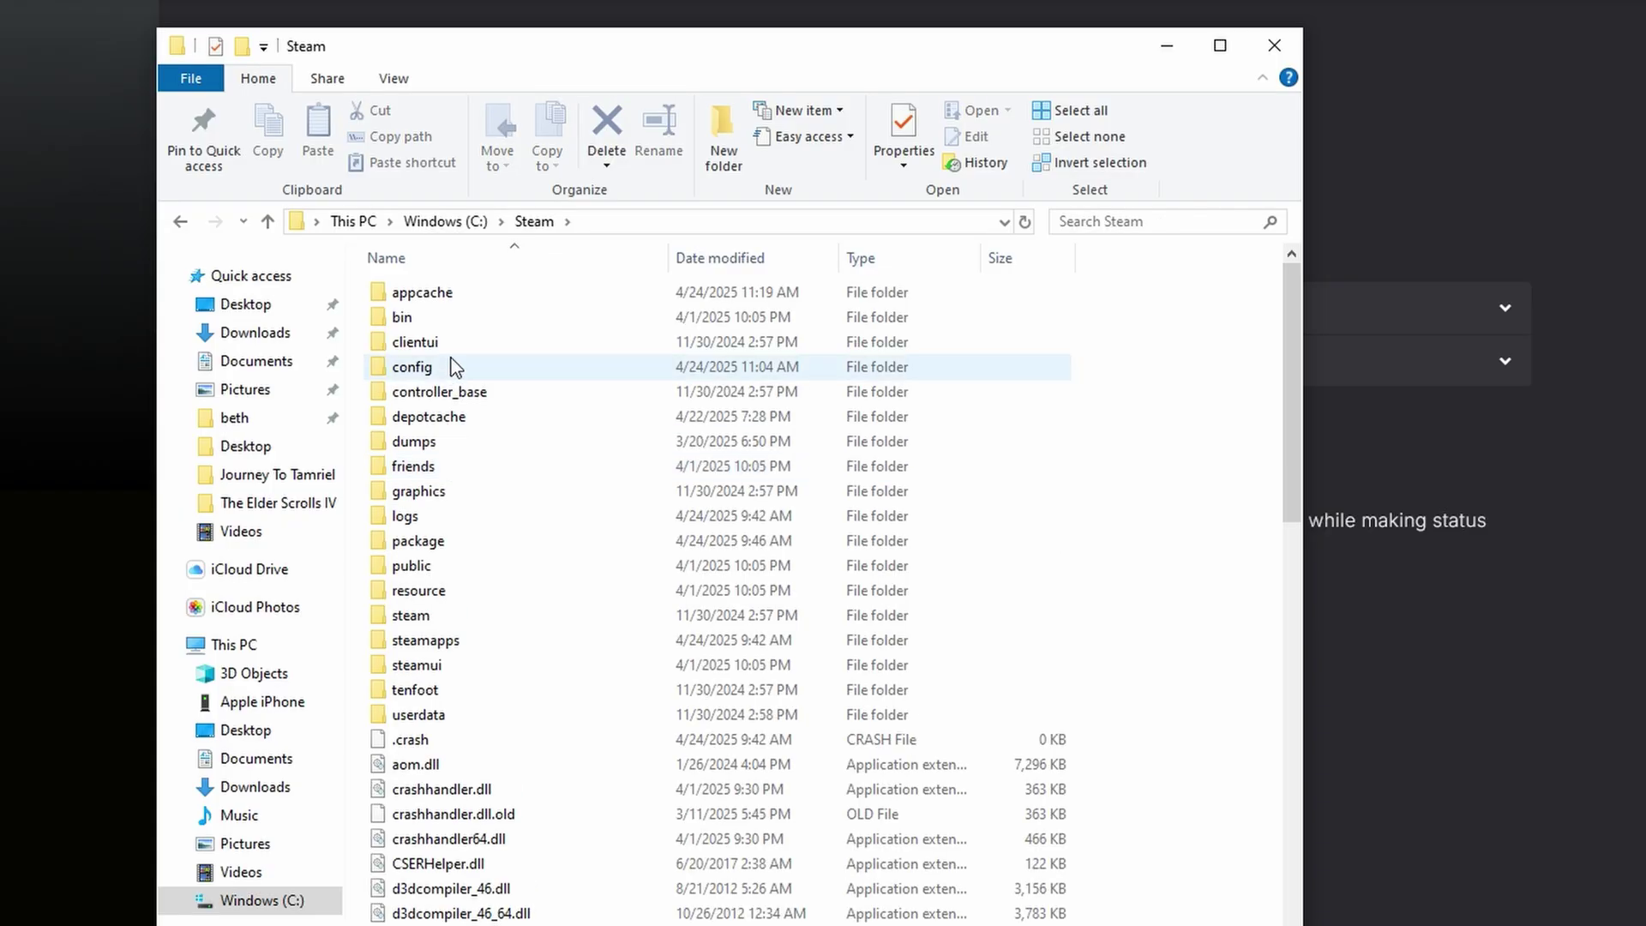
double_click(482, 643)
double_click(446, 290)
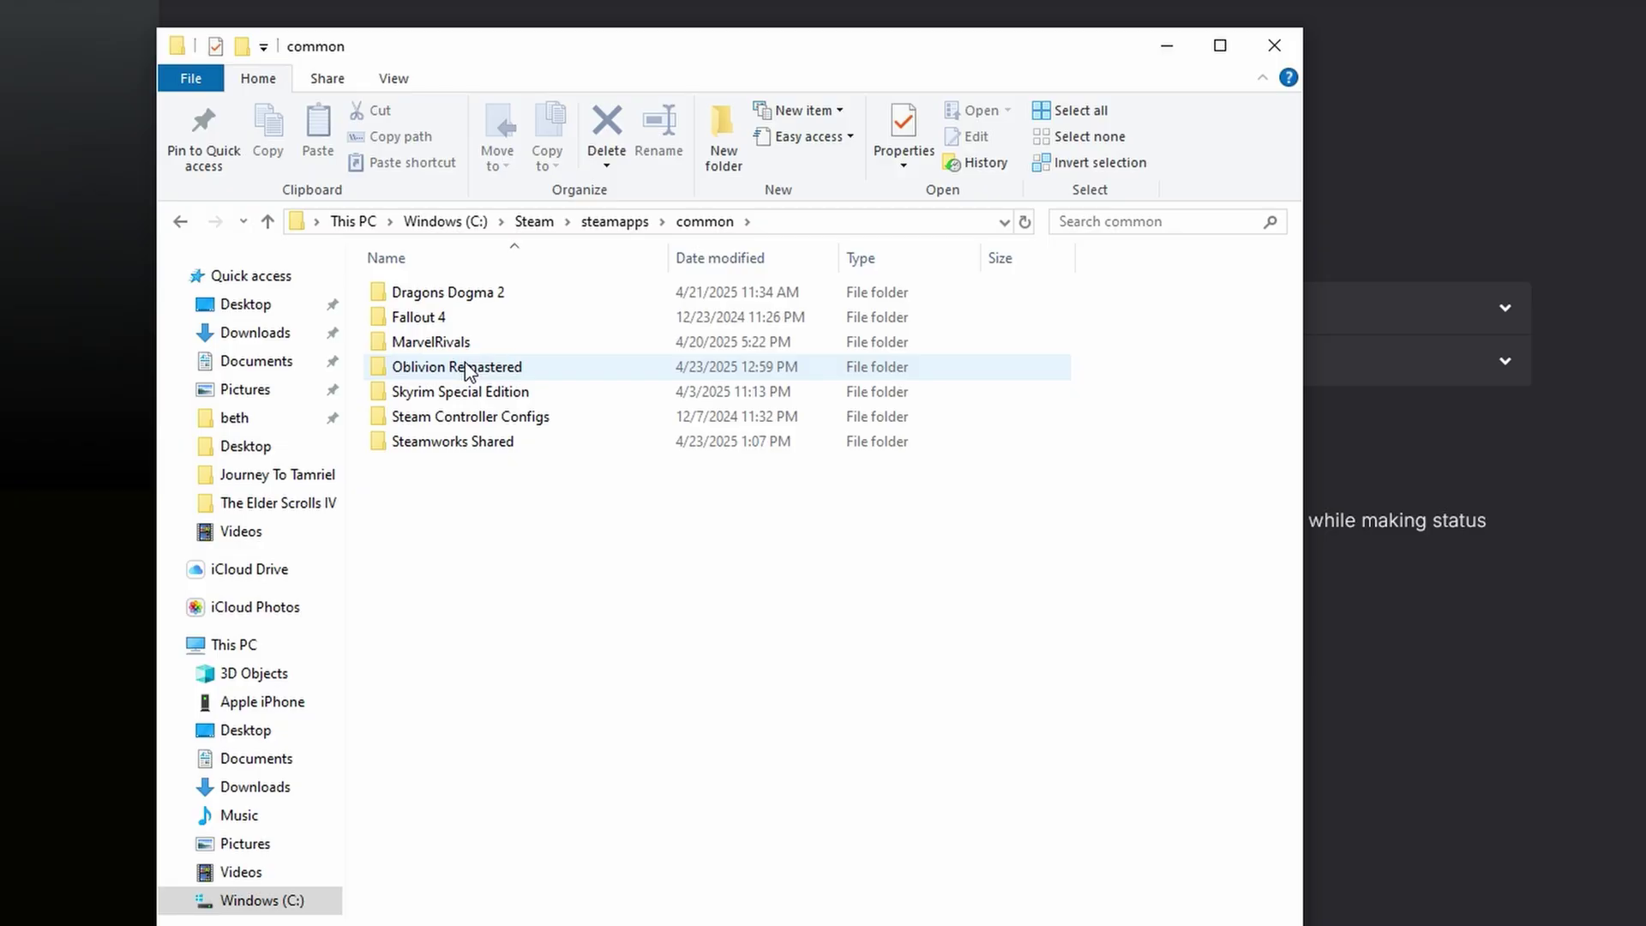
mouse_move(466, 370)
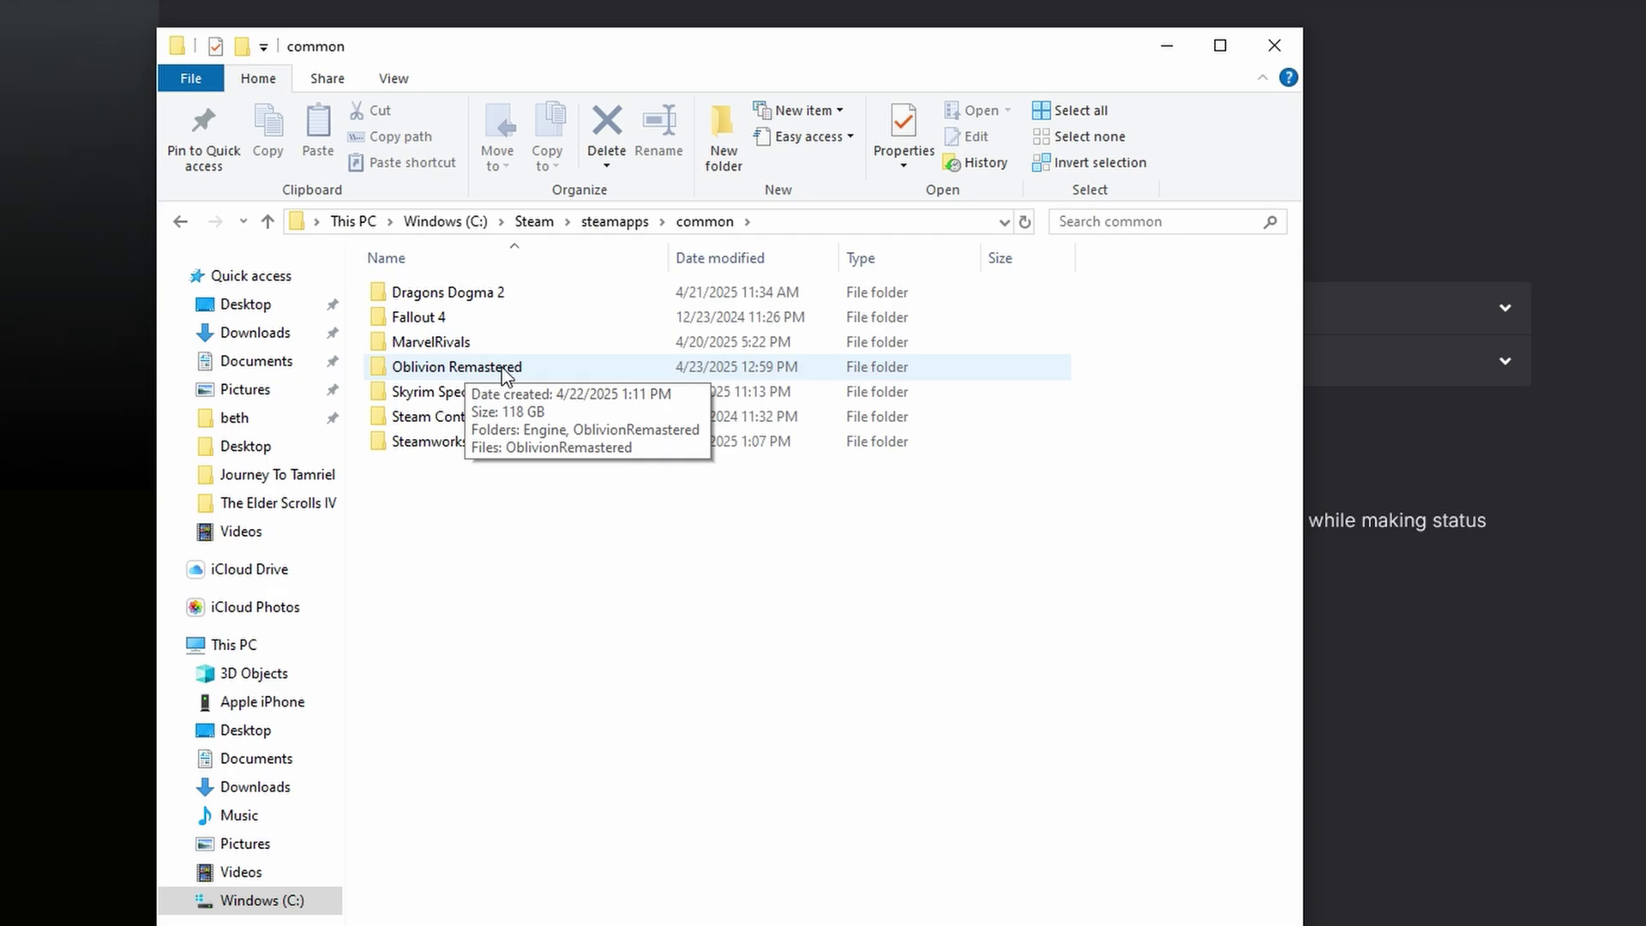
double_click(503, 370)
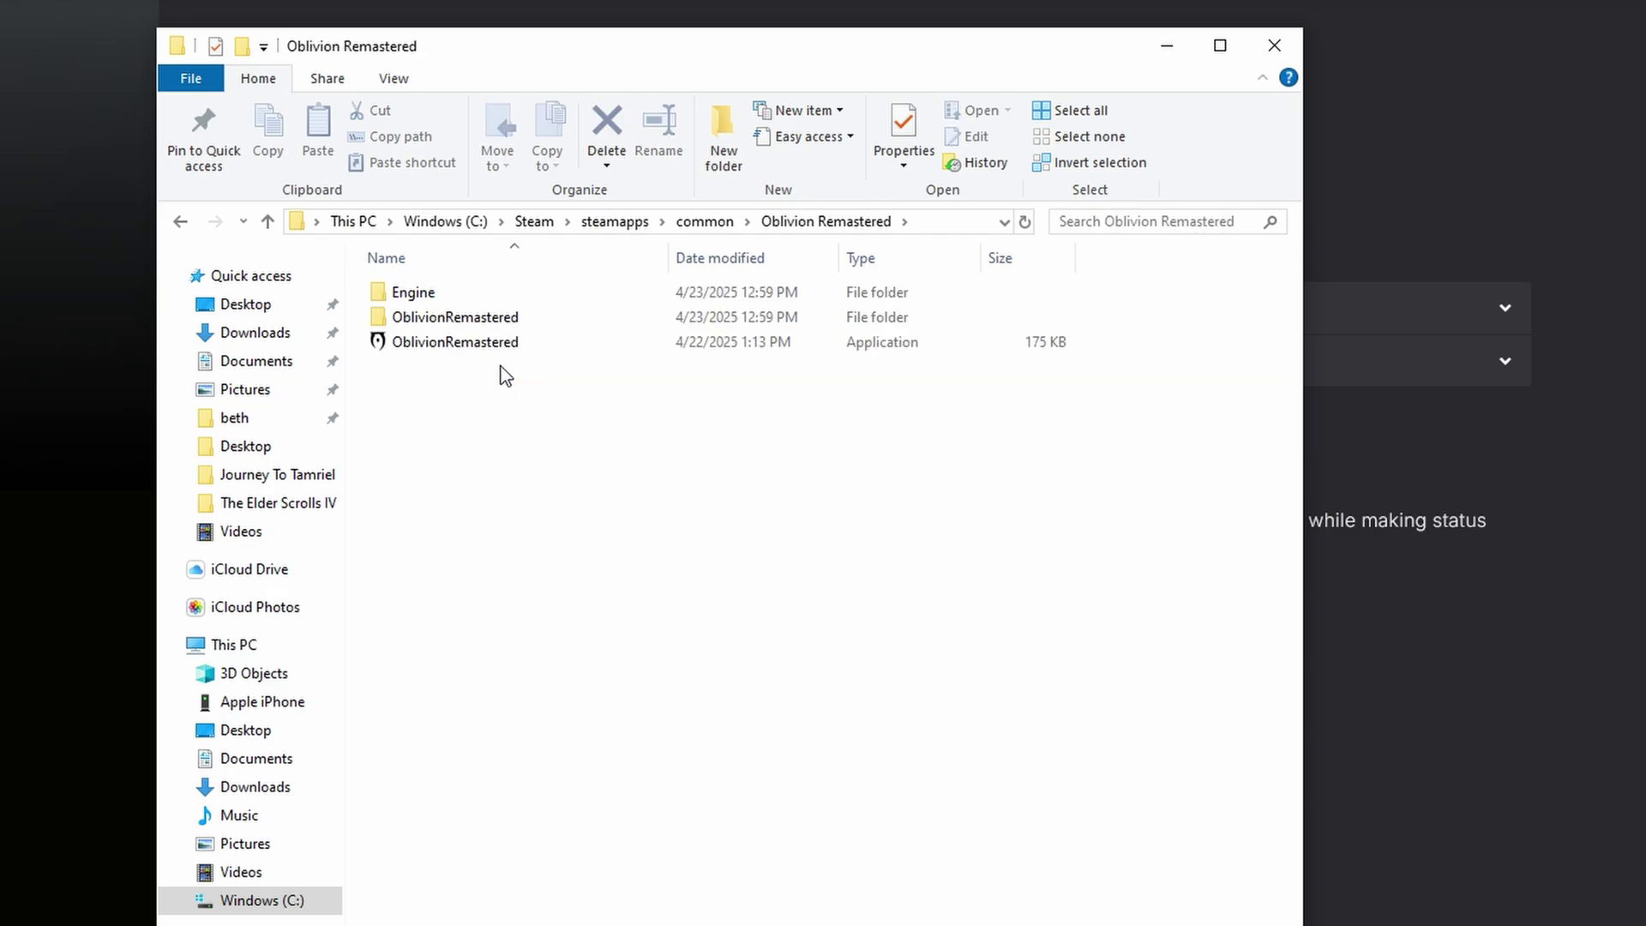
double_click(508, 319)
double_click(488, 317)
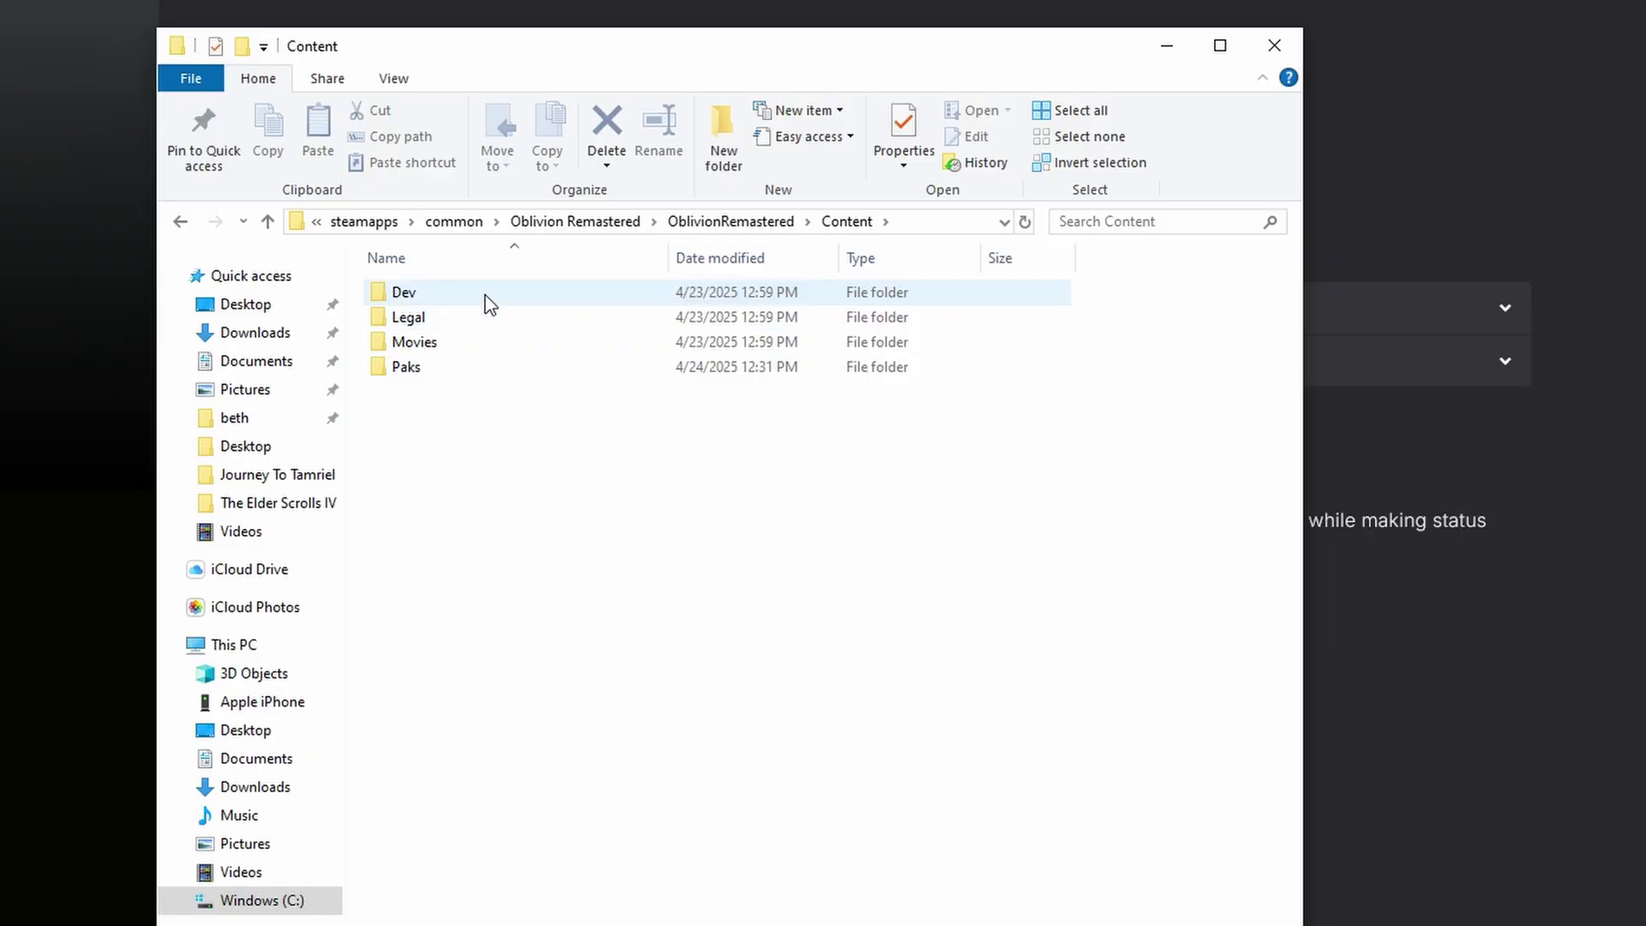
double_click(463, 369)
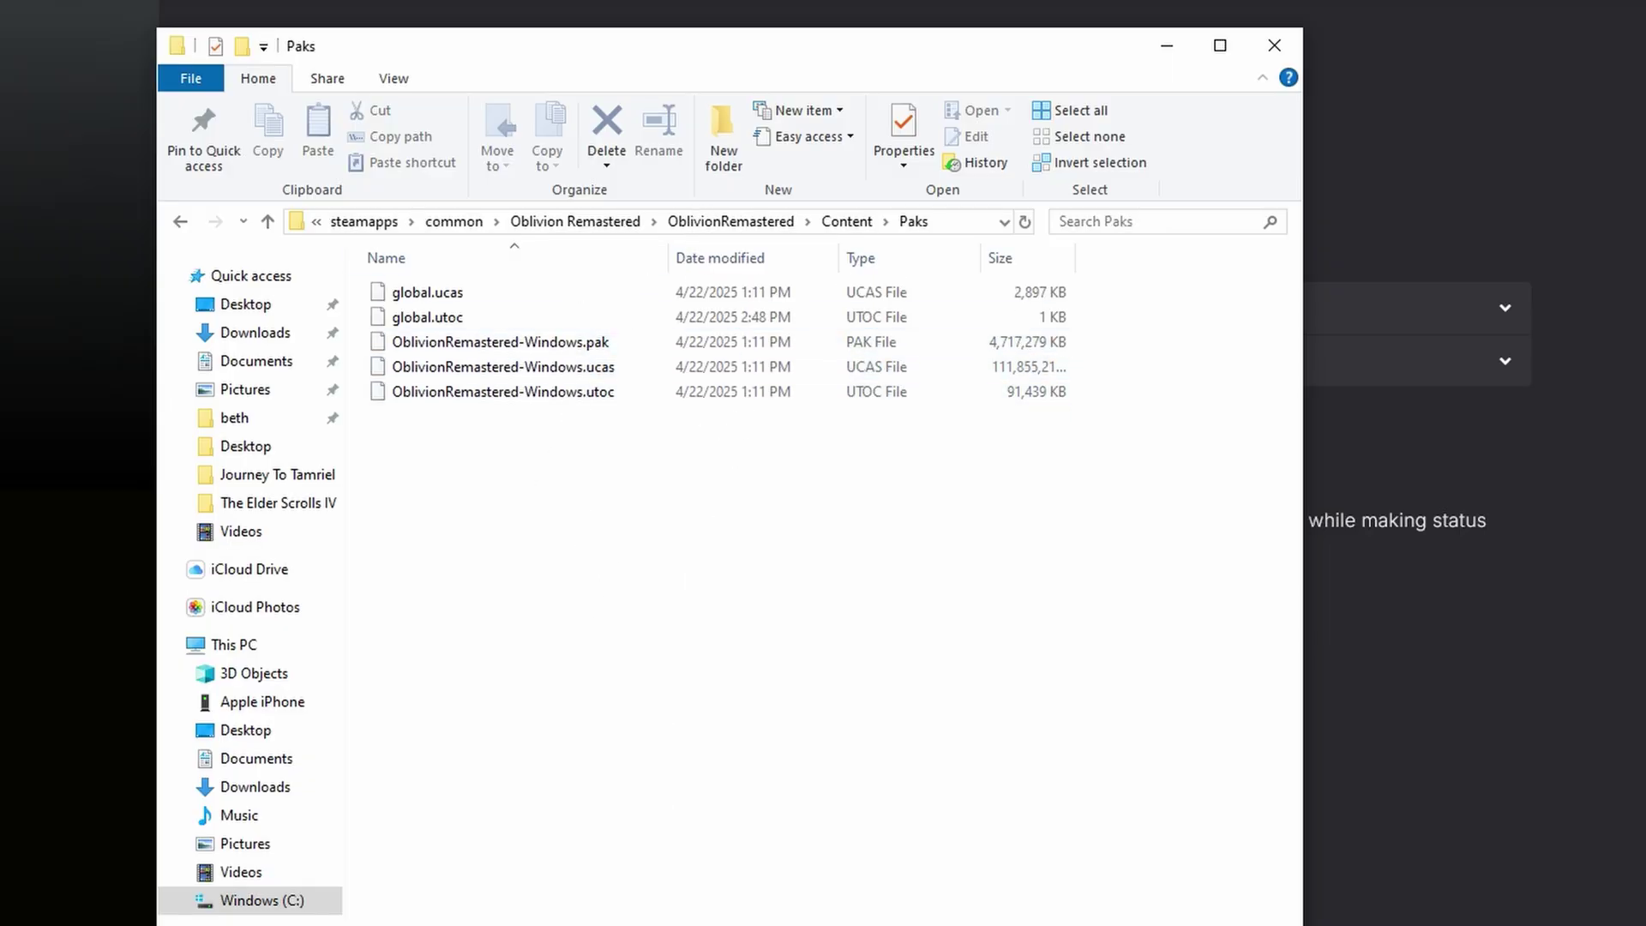
key("alt+Tab")
- Copy the three 000_BetterHUD files from the archive's Better HUD 169 folder into Paks
double_click(924, 244)
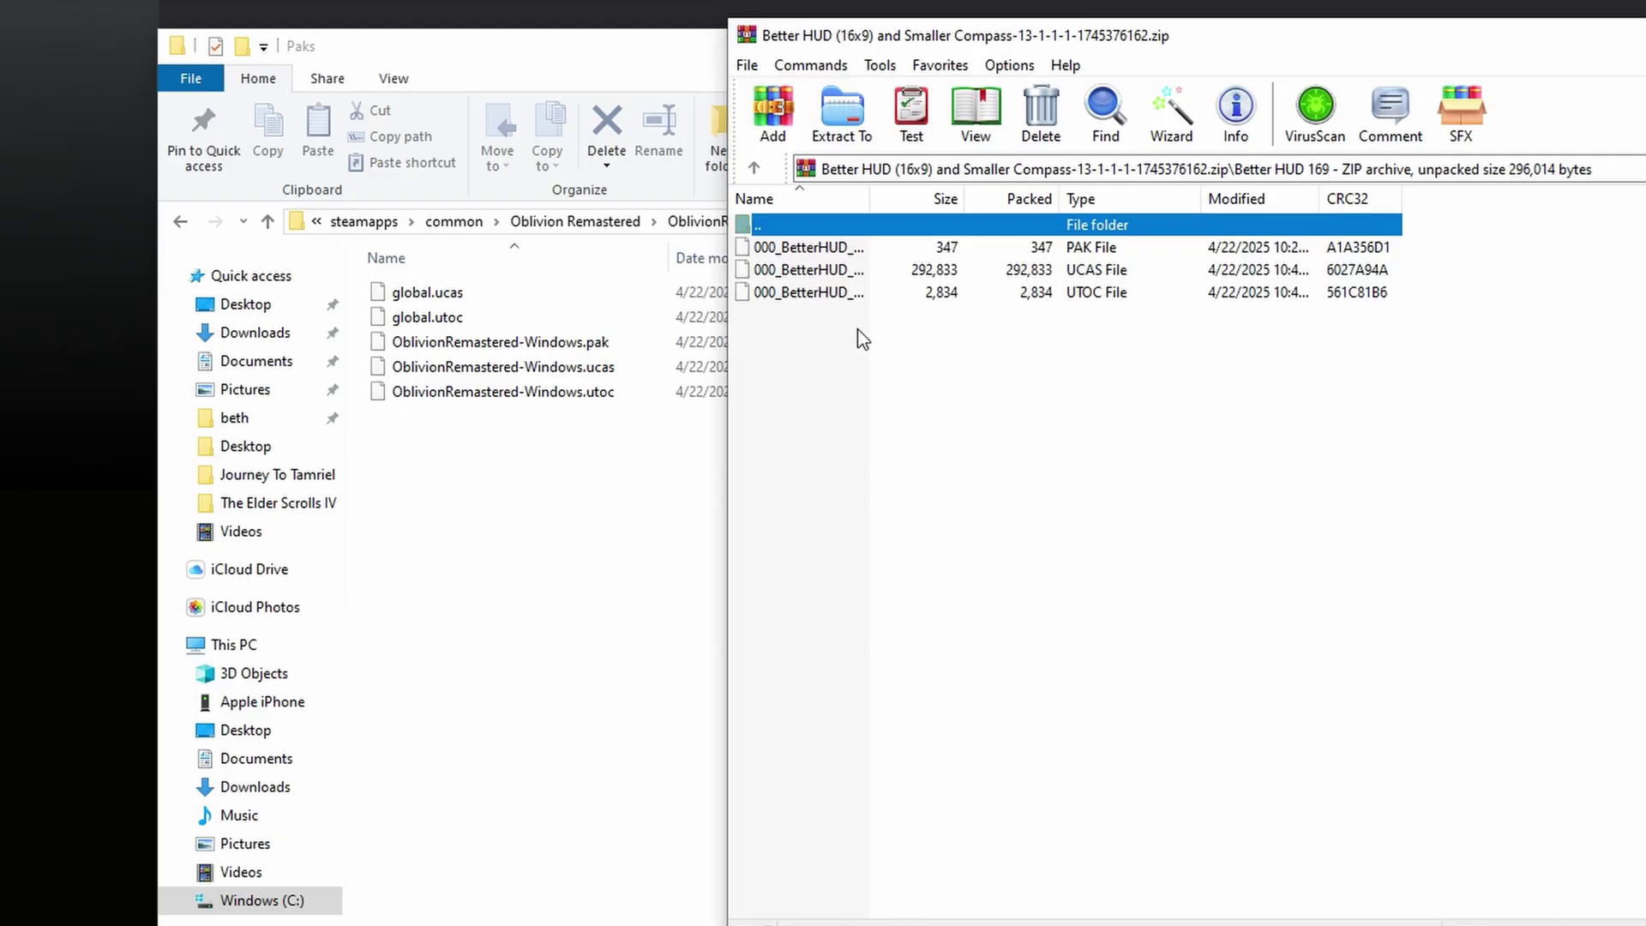
left_click_drag(990, 36, 1107, 51)
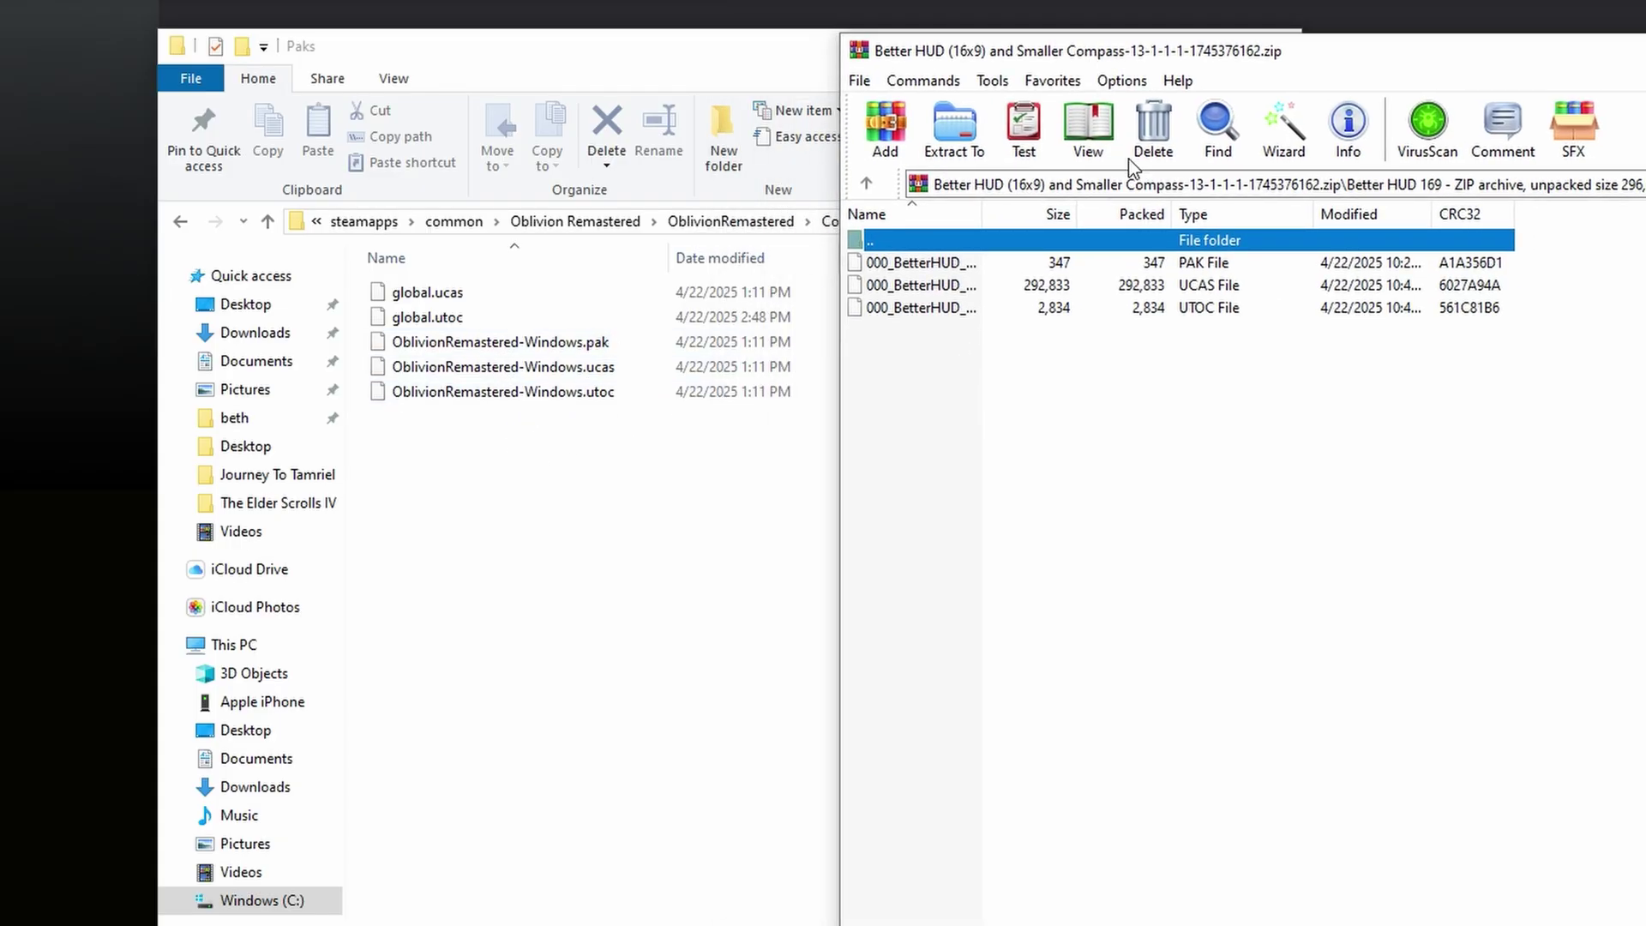
left_click_drag(1115, 557, 429, 514)
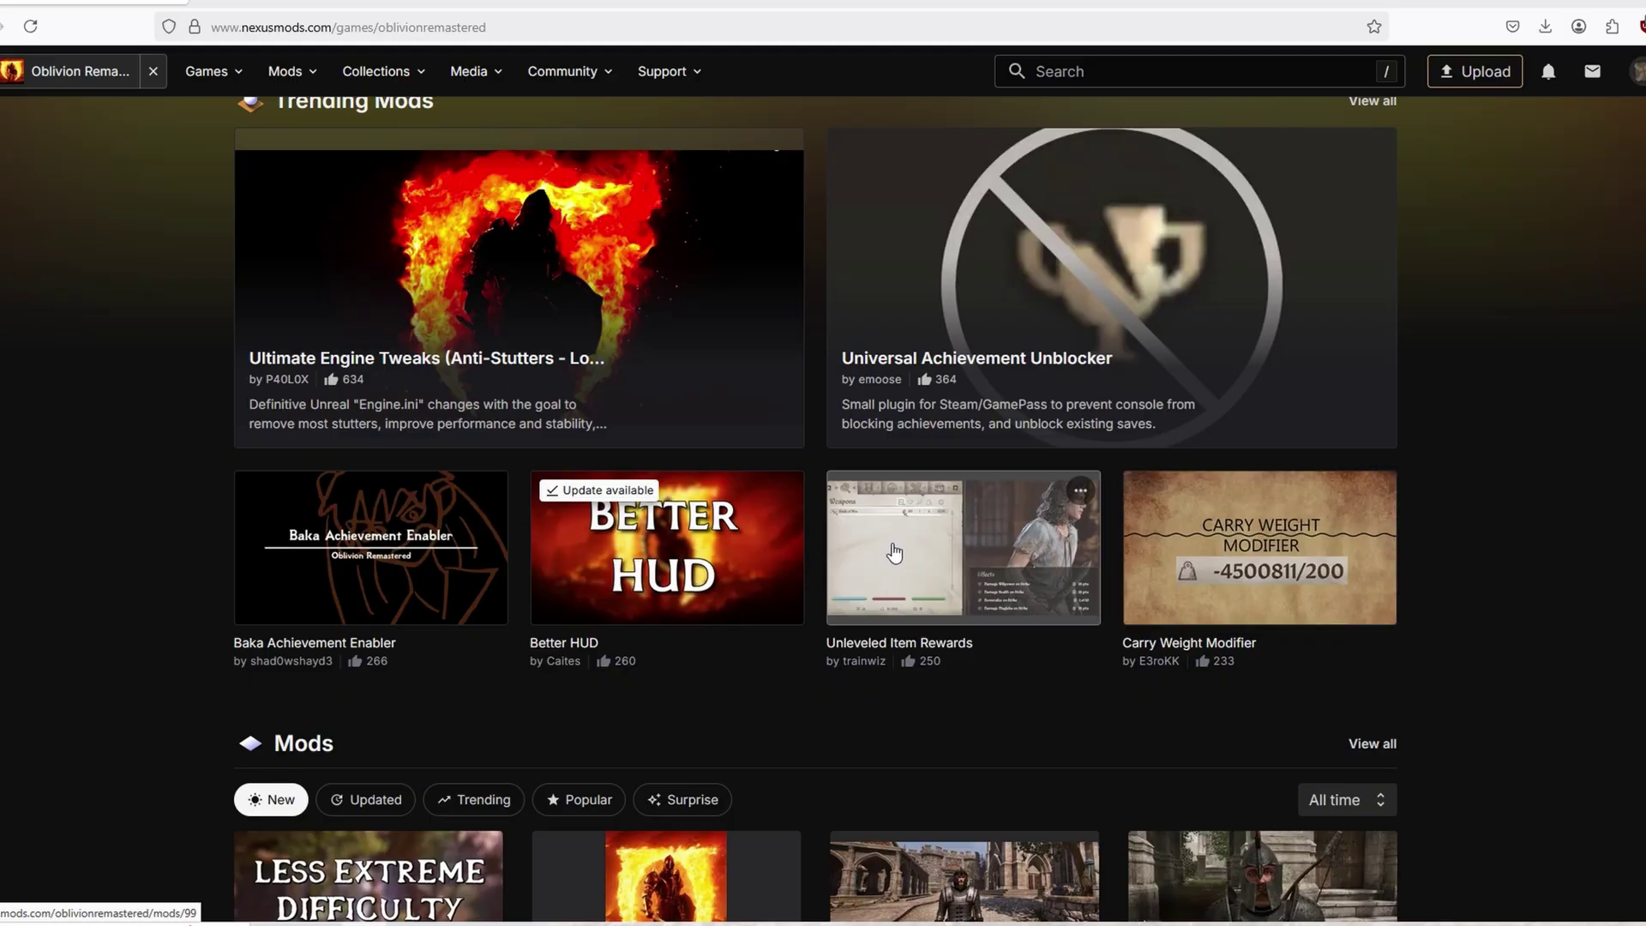
- Open Unleveled Item Rewards from Trending Mods and read through its description
left_click(892, 547)
scroll(569, 515, "down", 1)
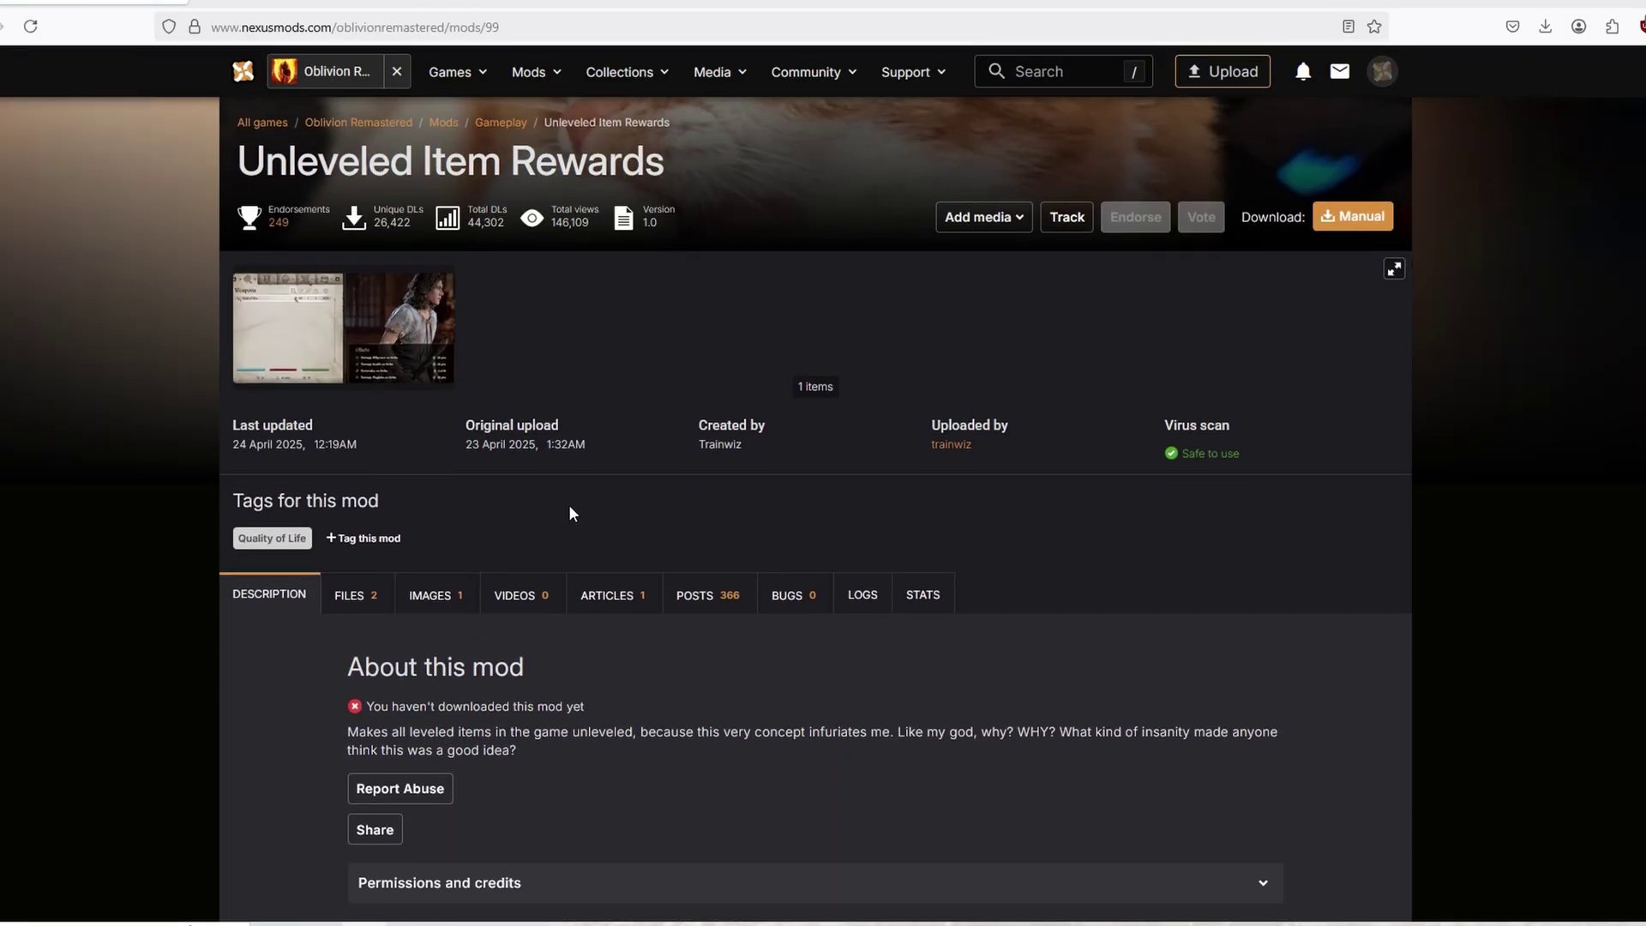
scroll(478, 600, "down", 3)
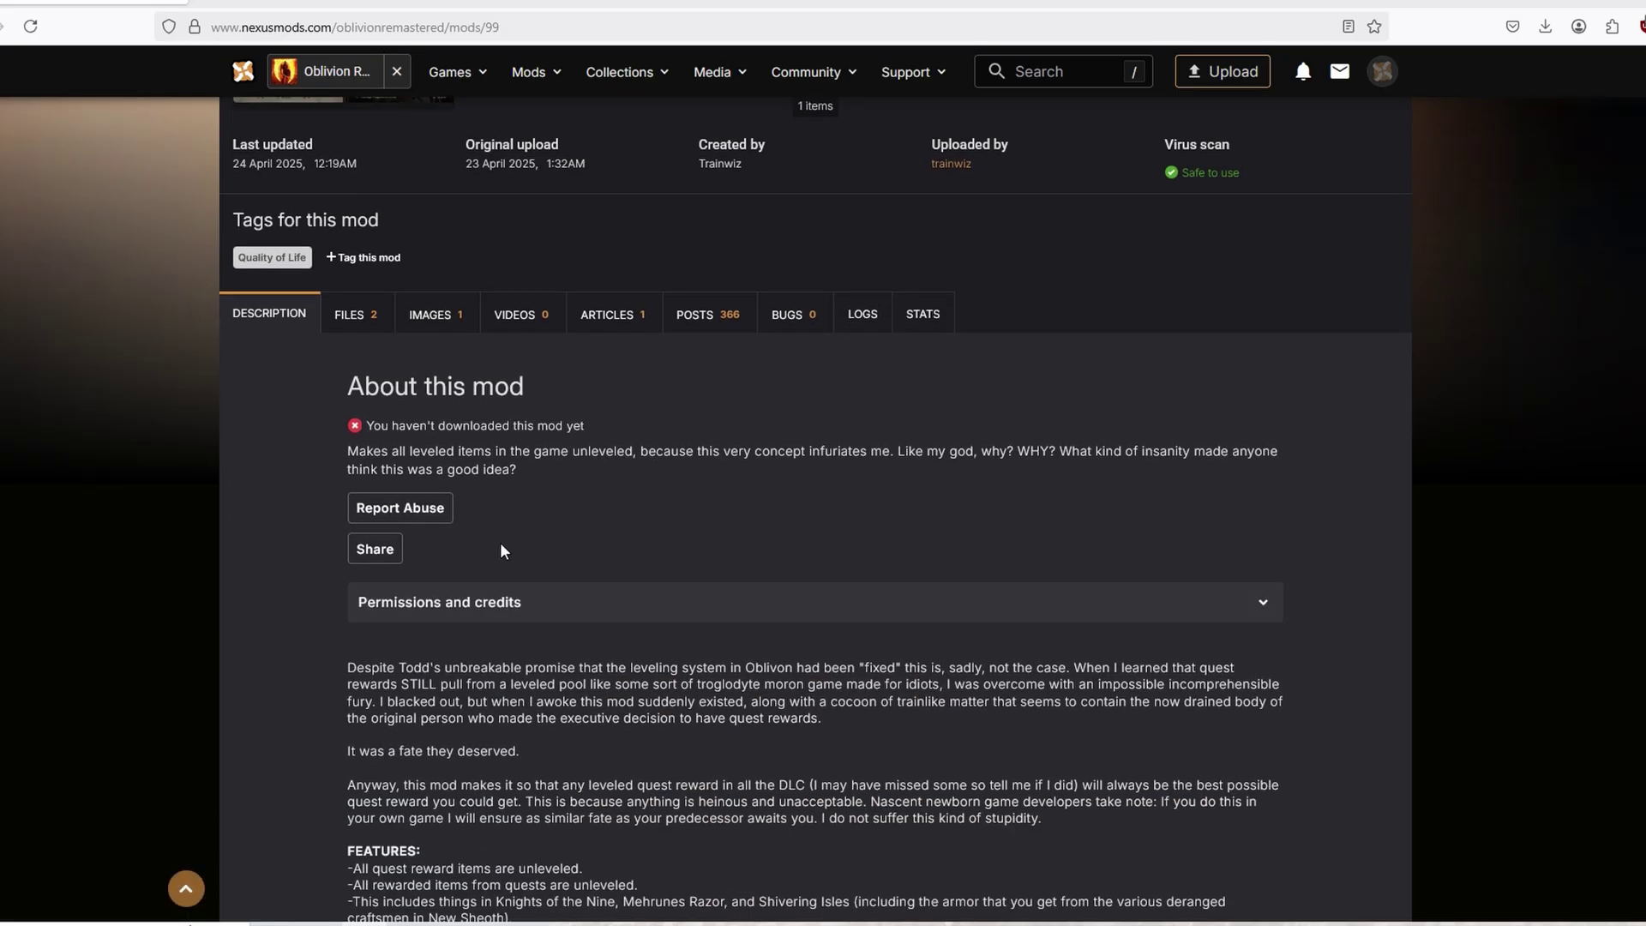
scroll(493, 550, "up", 1)
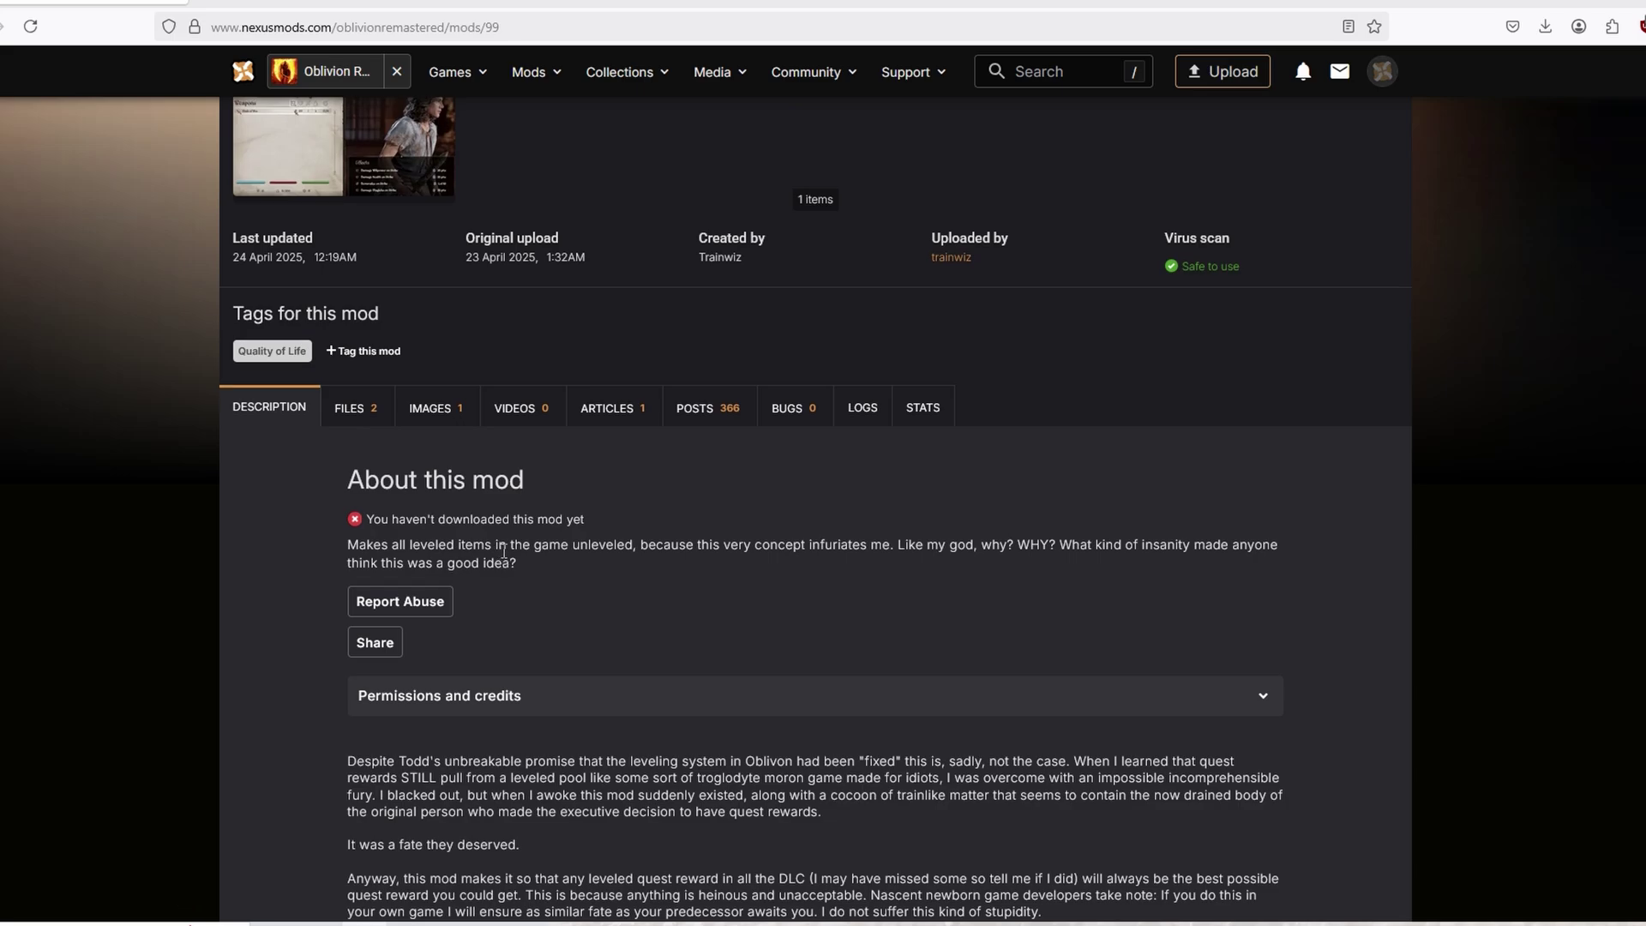
scroll(507, 548, "down", 2)
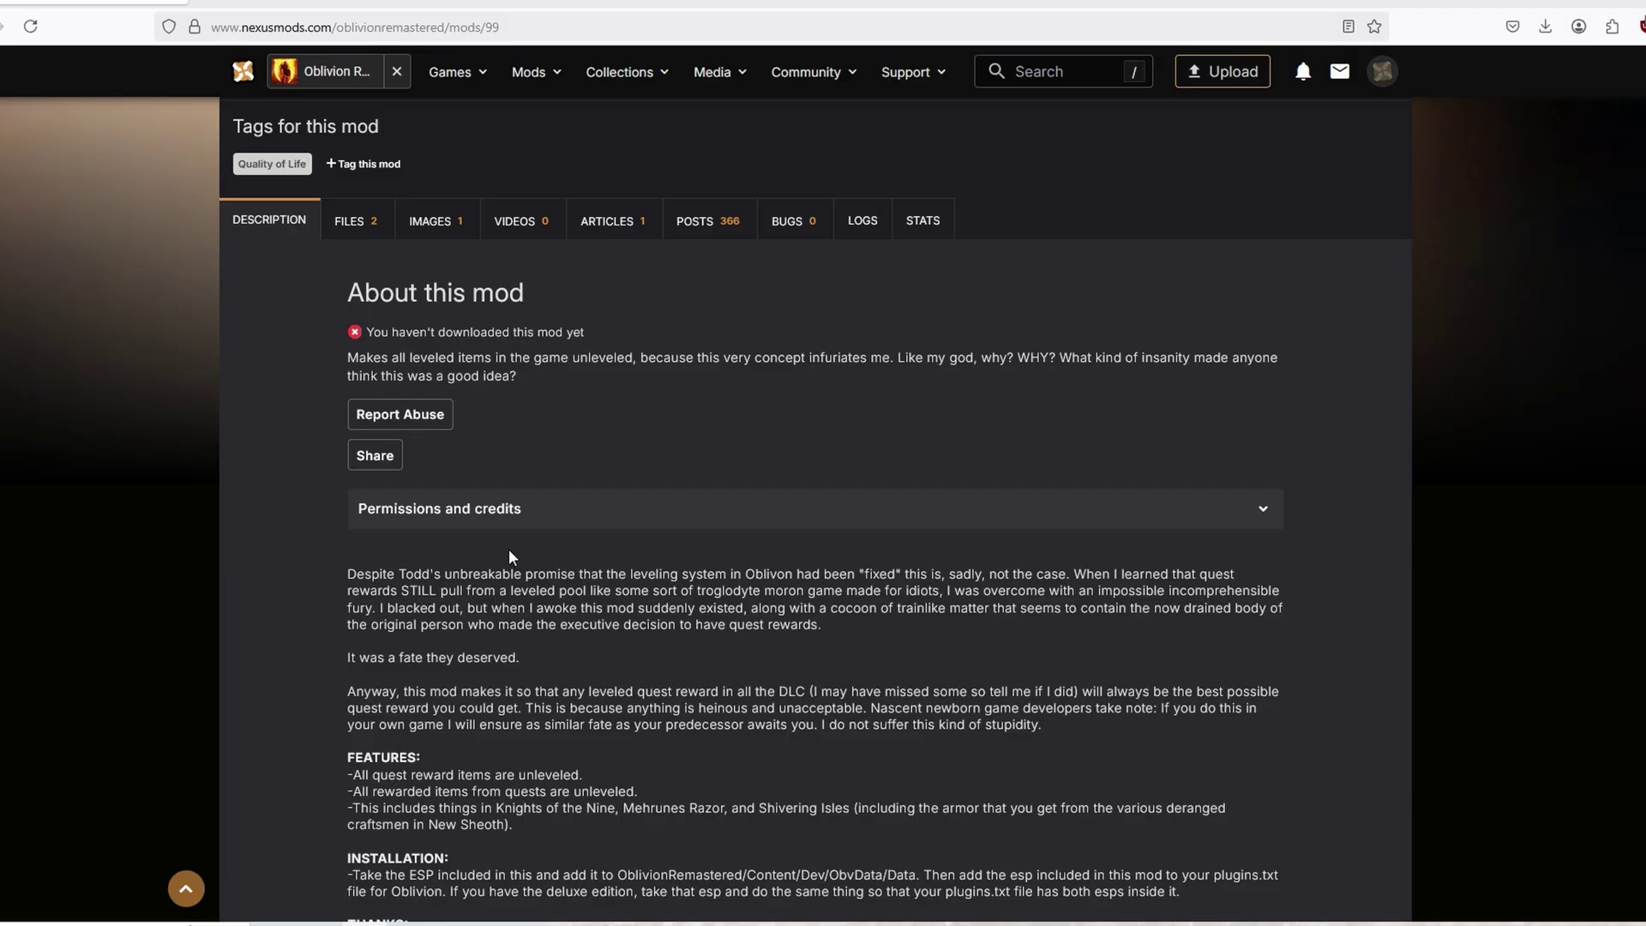
scroll(509, 553, "up", 3)
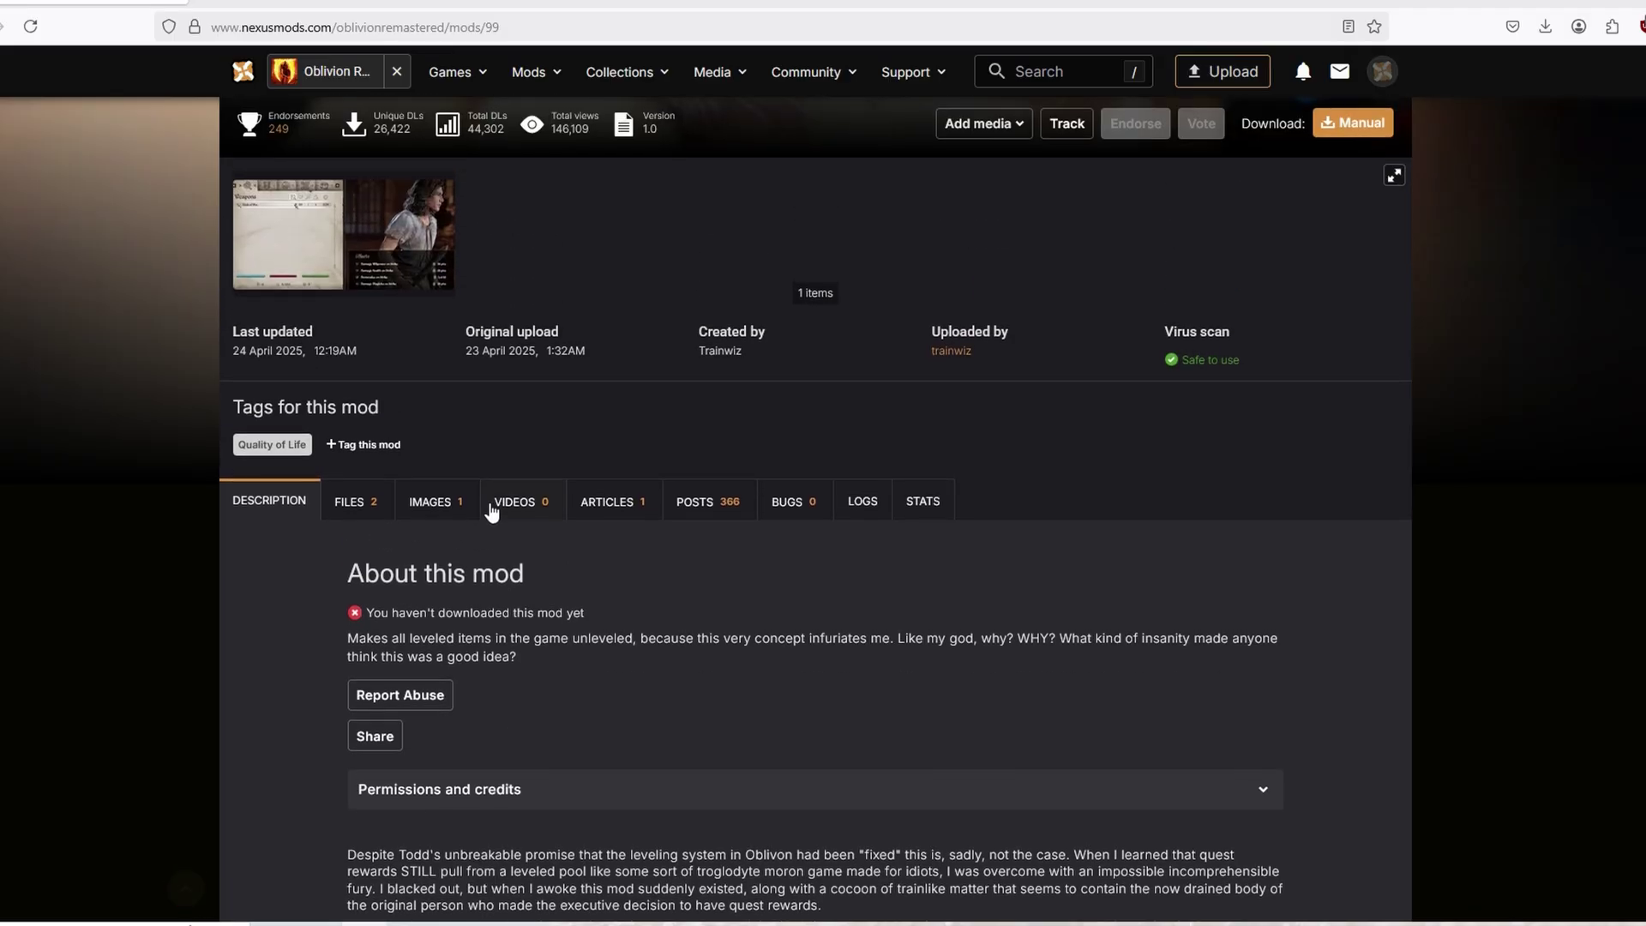
- Slow-download and save Deluxe Edition Unleveler 1.0, then begin the Unleveled Item Rewards 1.31 download
left_click(390, 502)
scroll(550, 660, "down", 3)
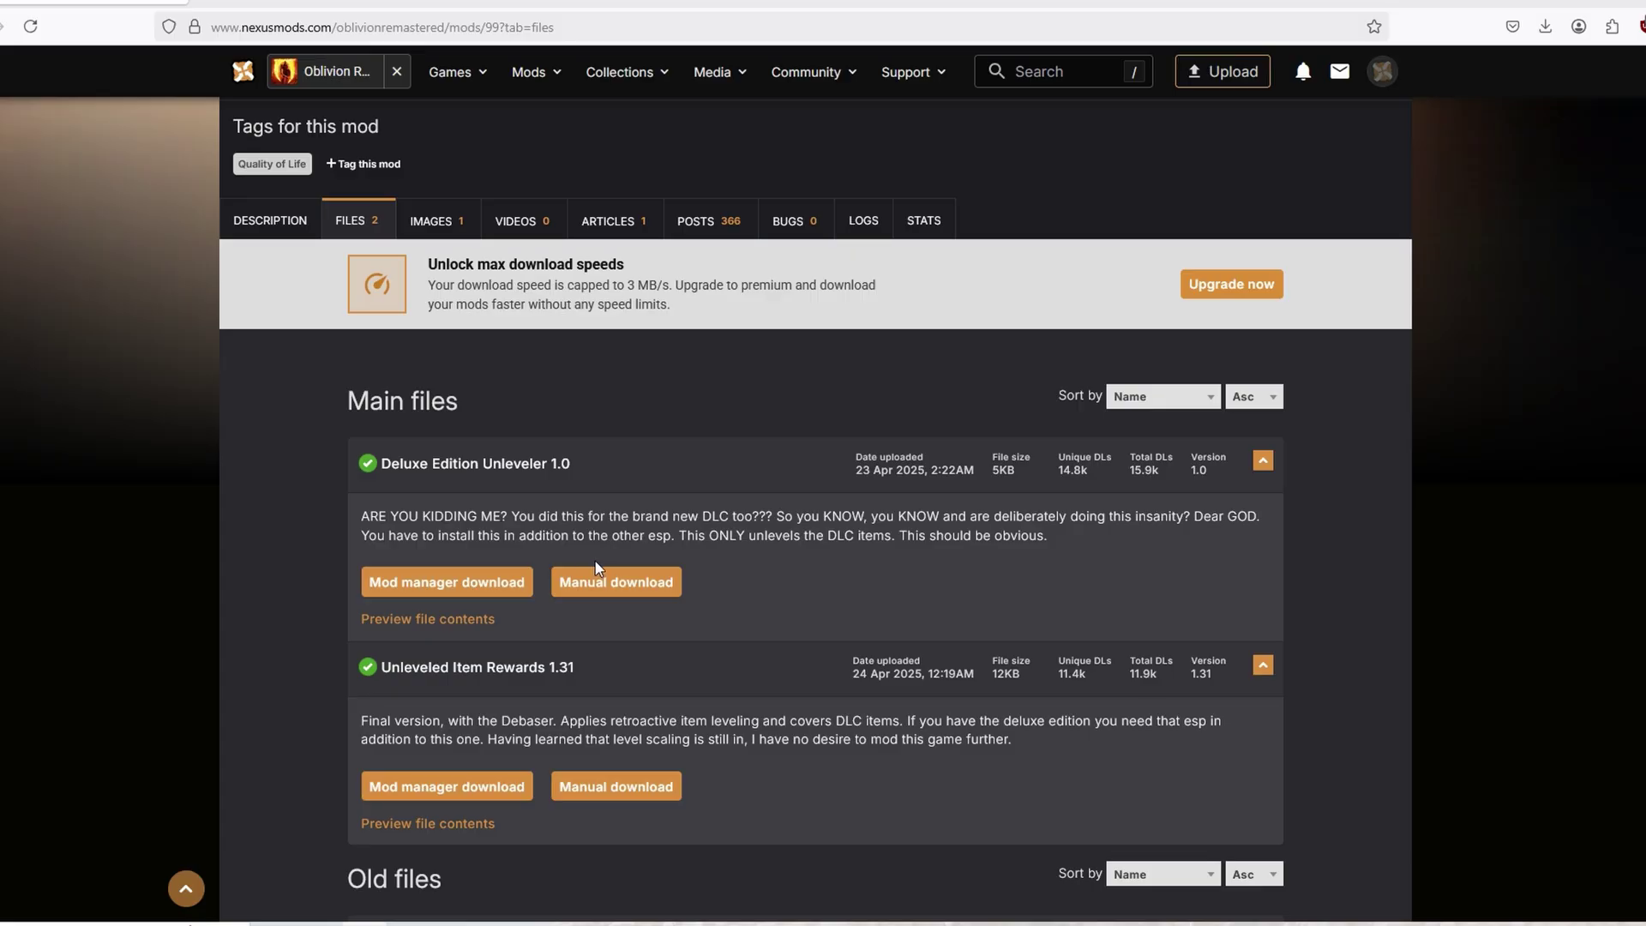
left_click(600, 573)
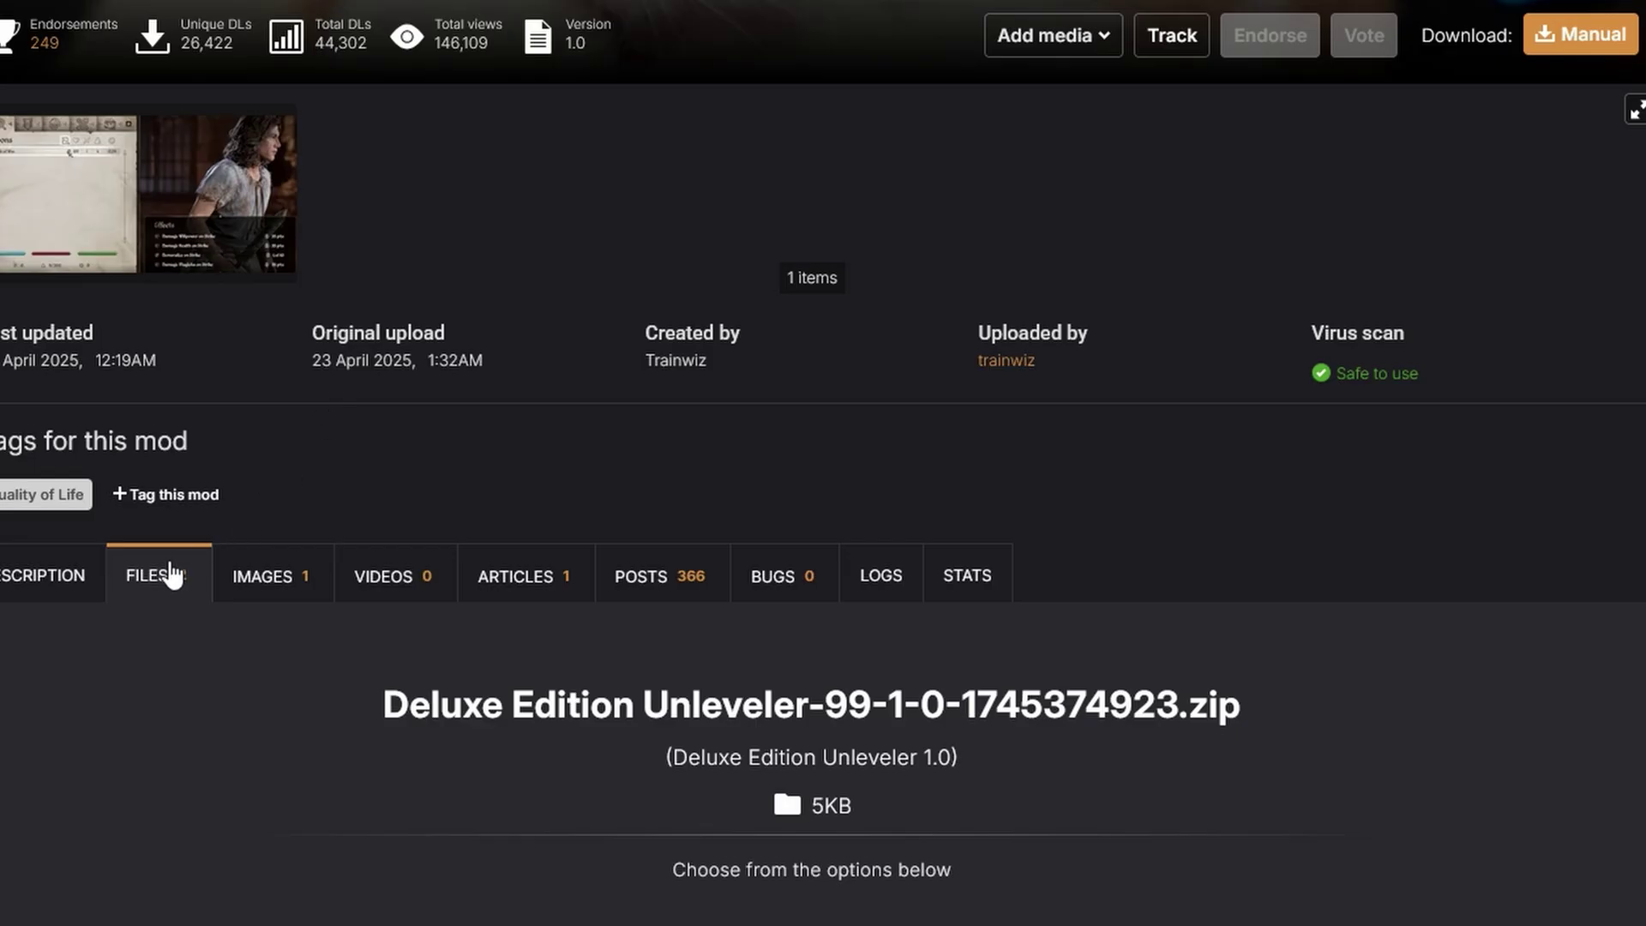
left_click(353, 220)
scroll(468, 626, "down", 5)
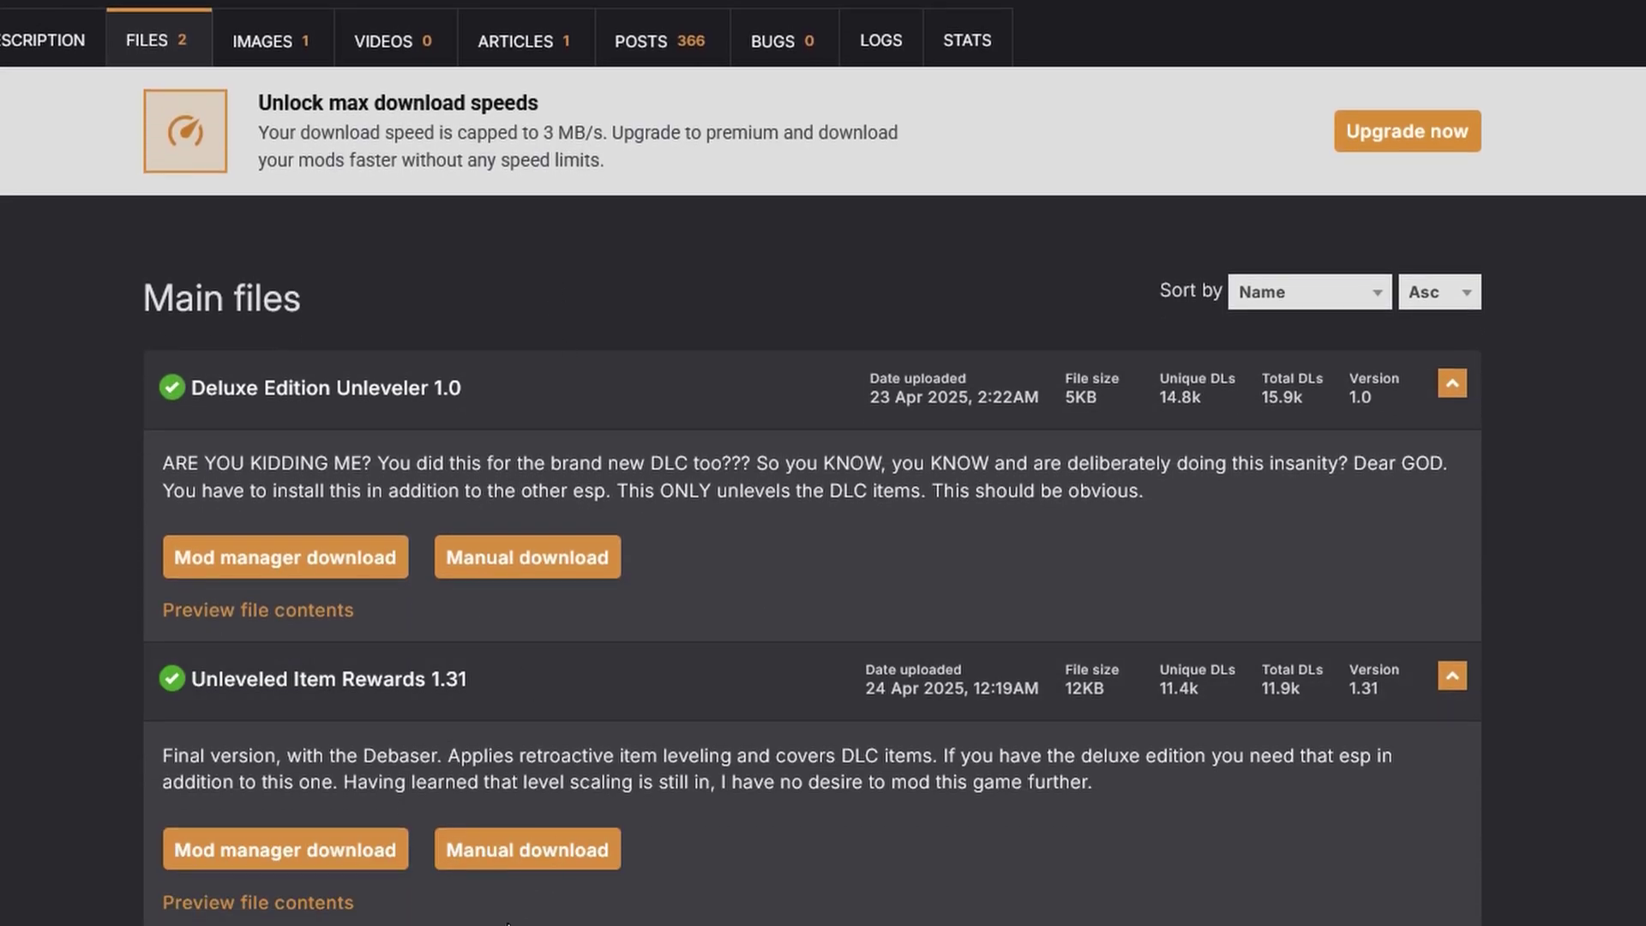
scroll(506, 769, "down", 5)
scroll(506, 769, "up", 5)
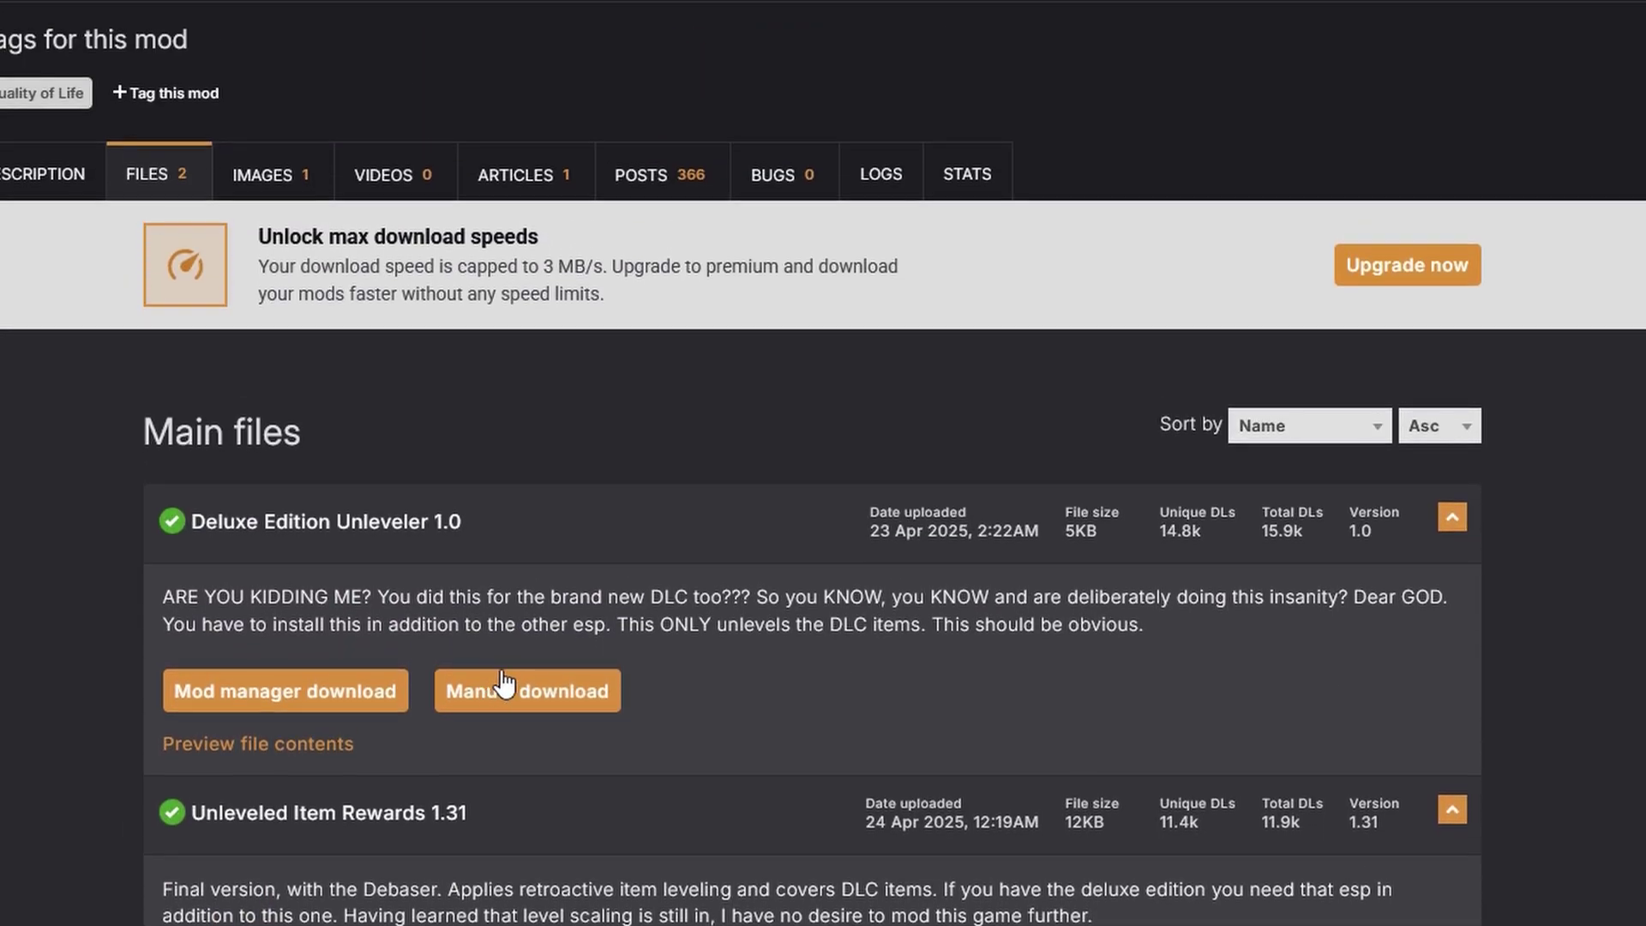
left_click(686, 690)
left_click(771, 621)
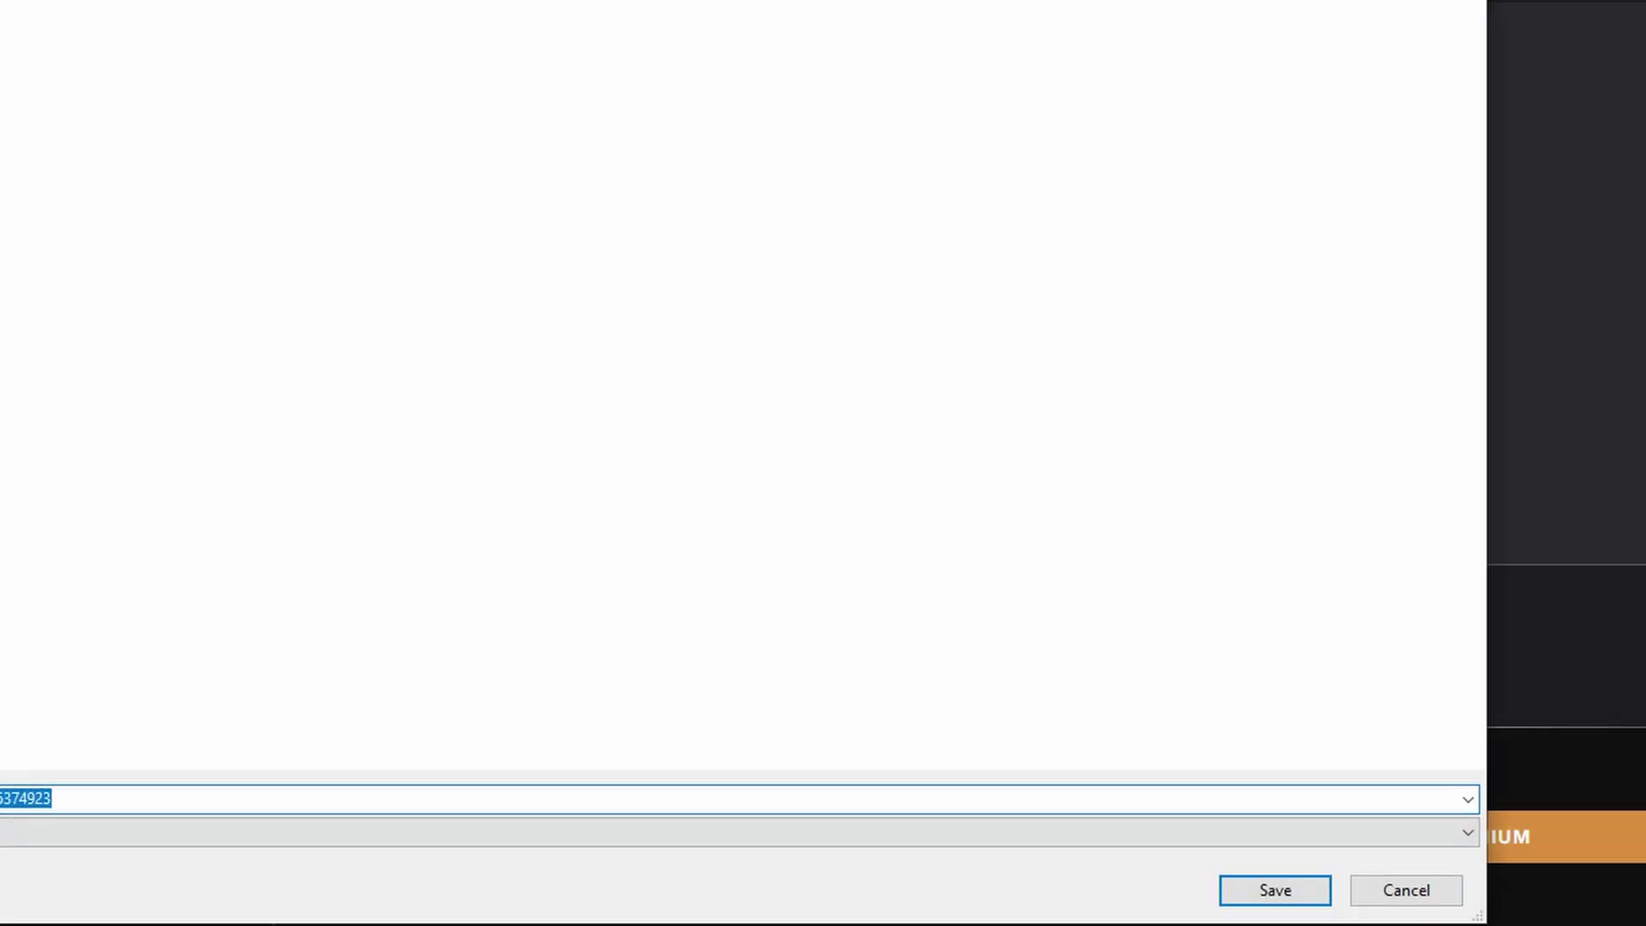
left_click(1305, 897)
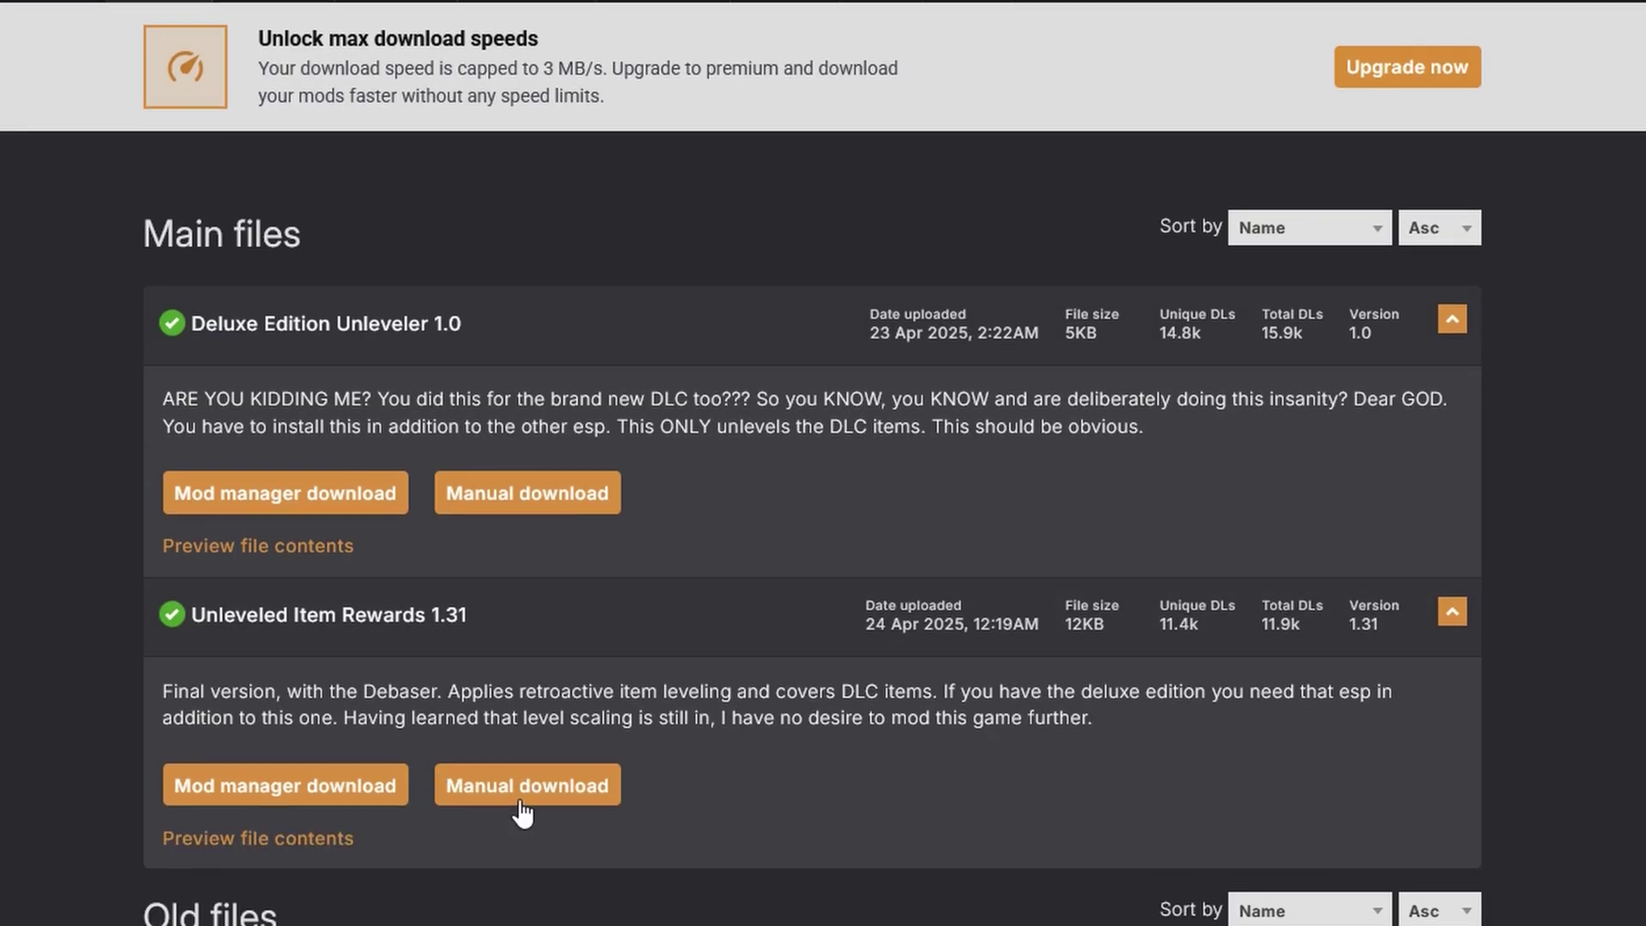
left_click(521, 797)
left_click(1045, 641)
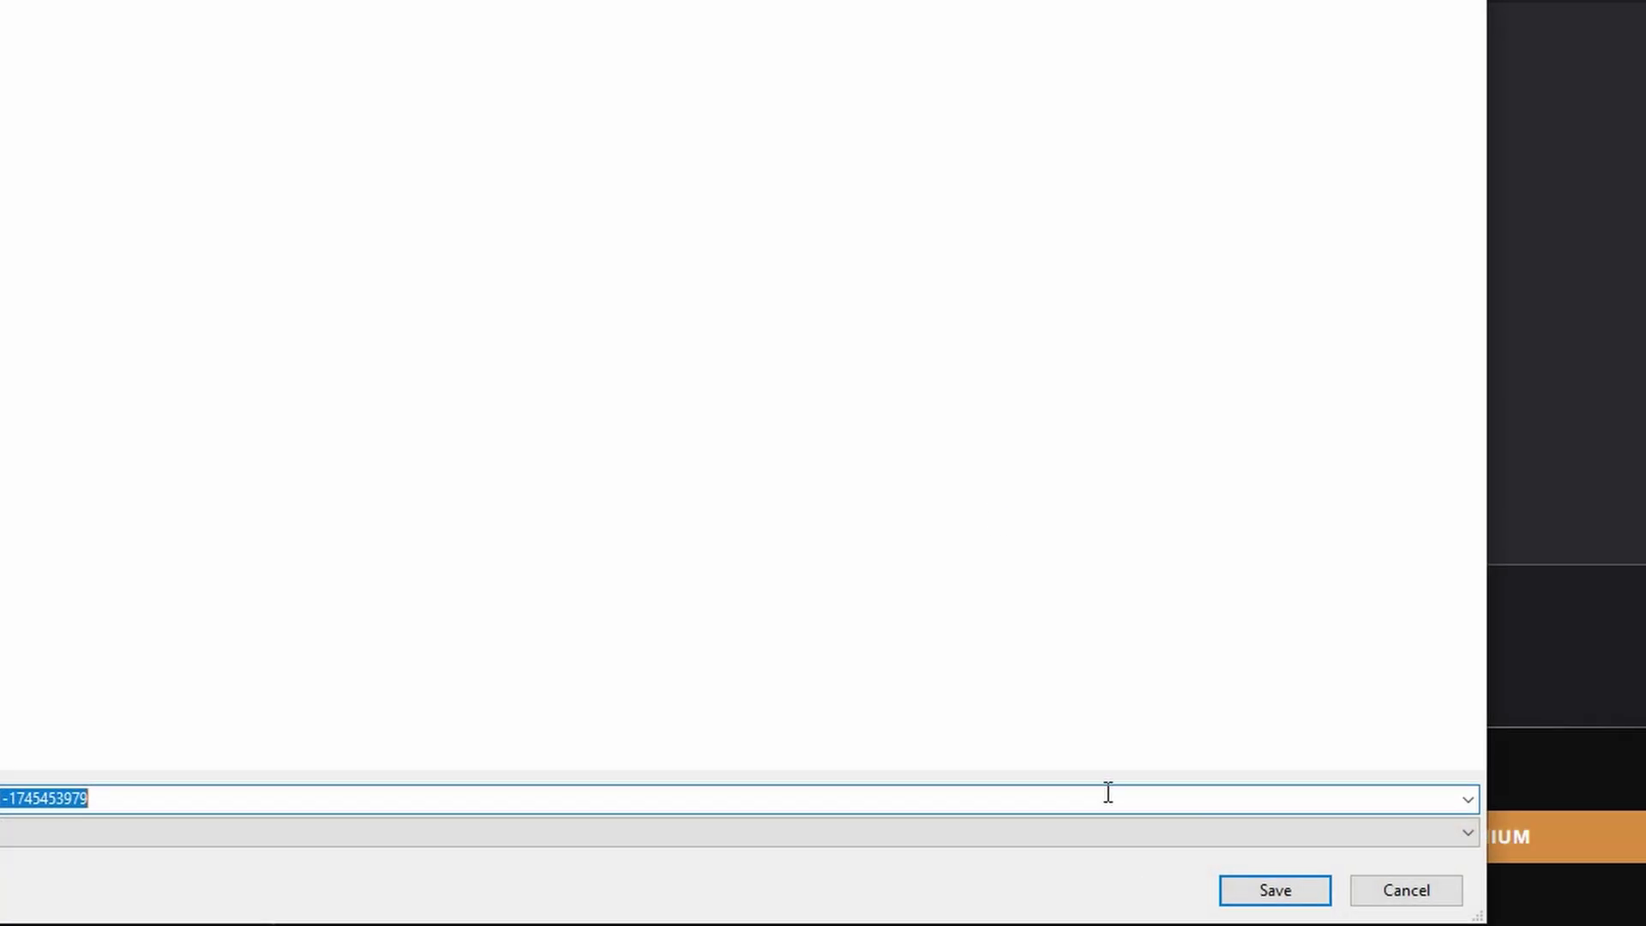
- Save the Unleveled Item Rewards 1.31 zip and scroll to the description's installation notes
left_click(1274, 885)
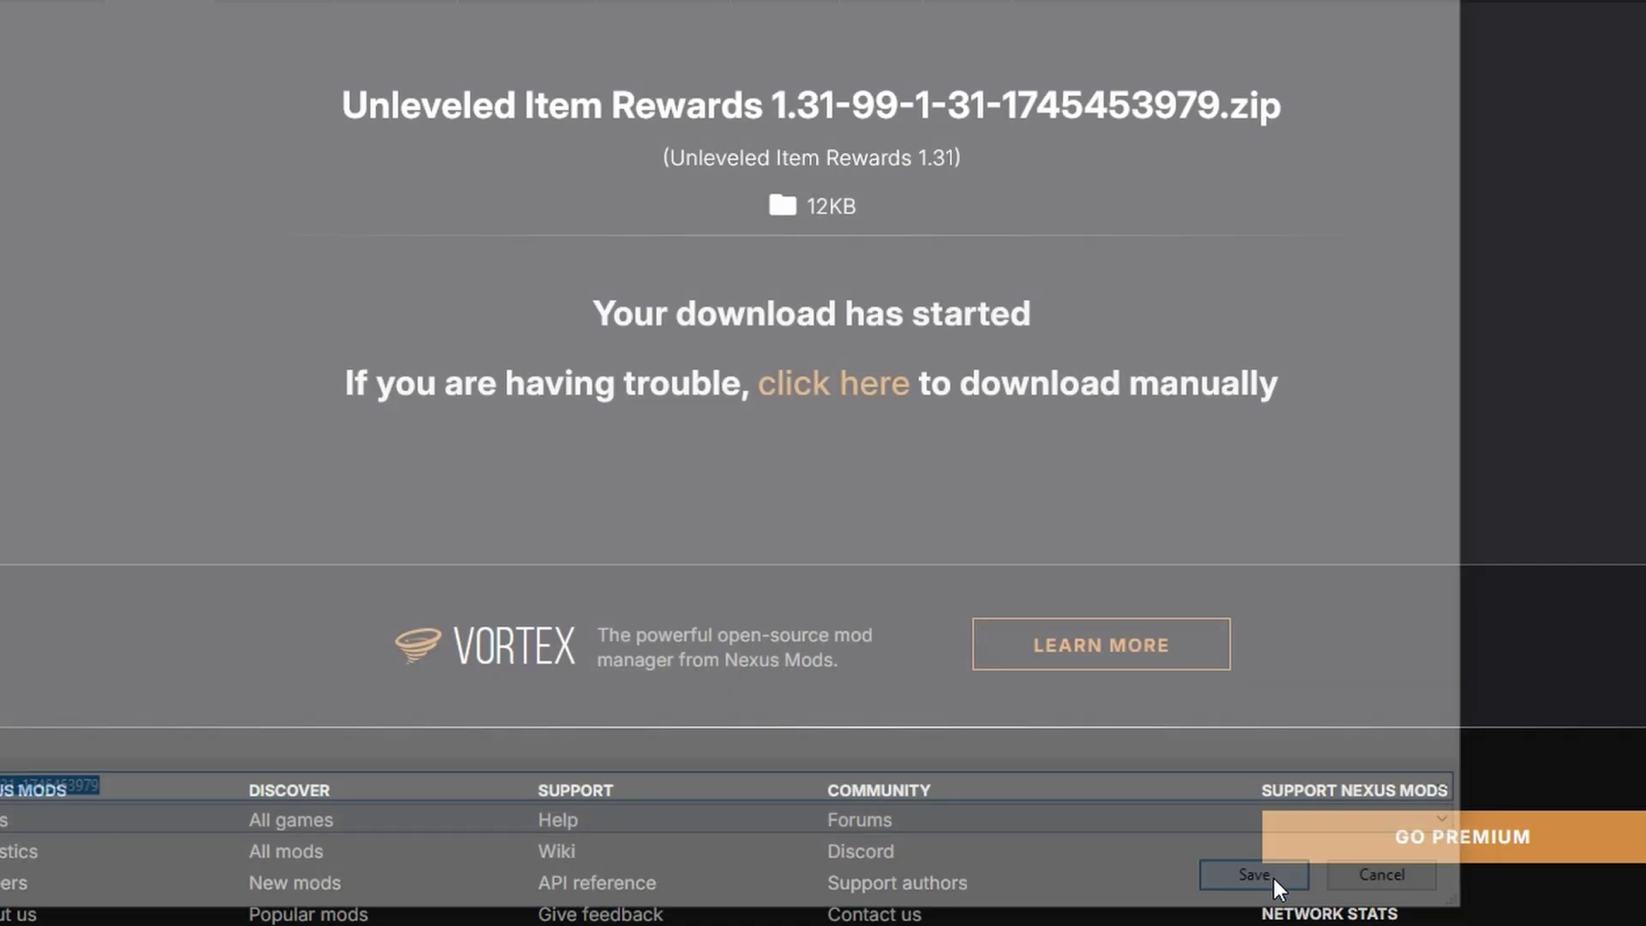
scroll(540, 484, "up", 5)
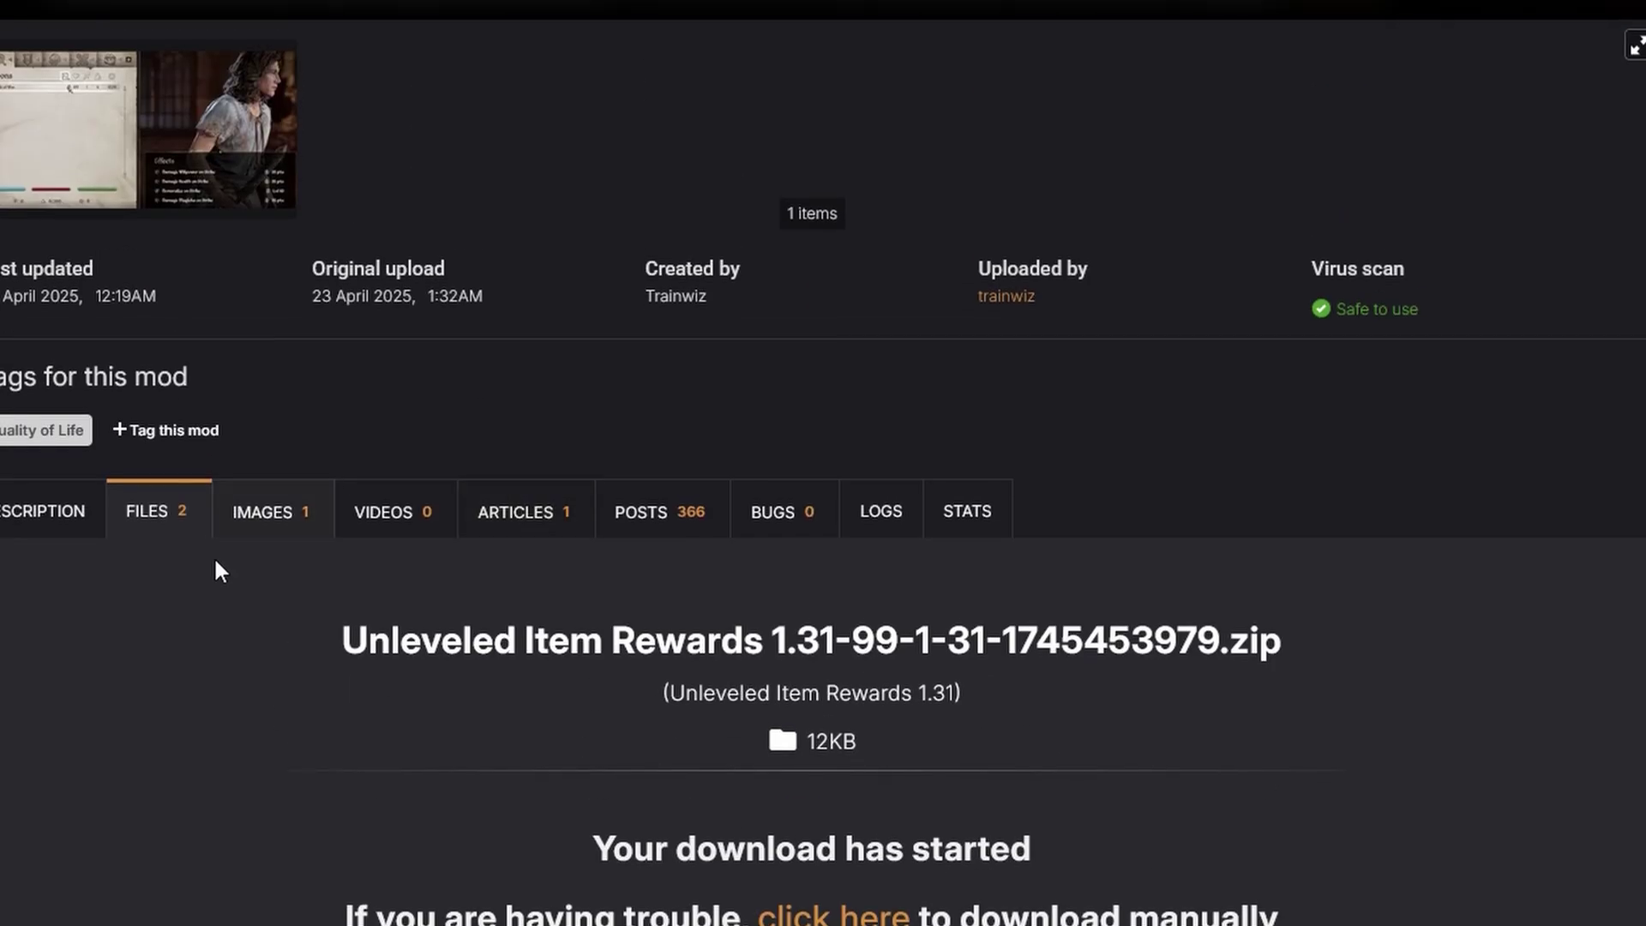
left_click(29, 526)
scroll(950, 574, "down", 4)
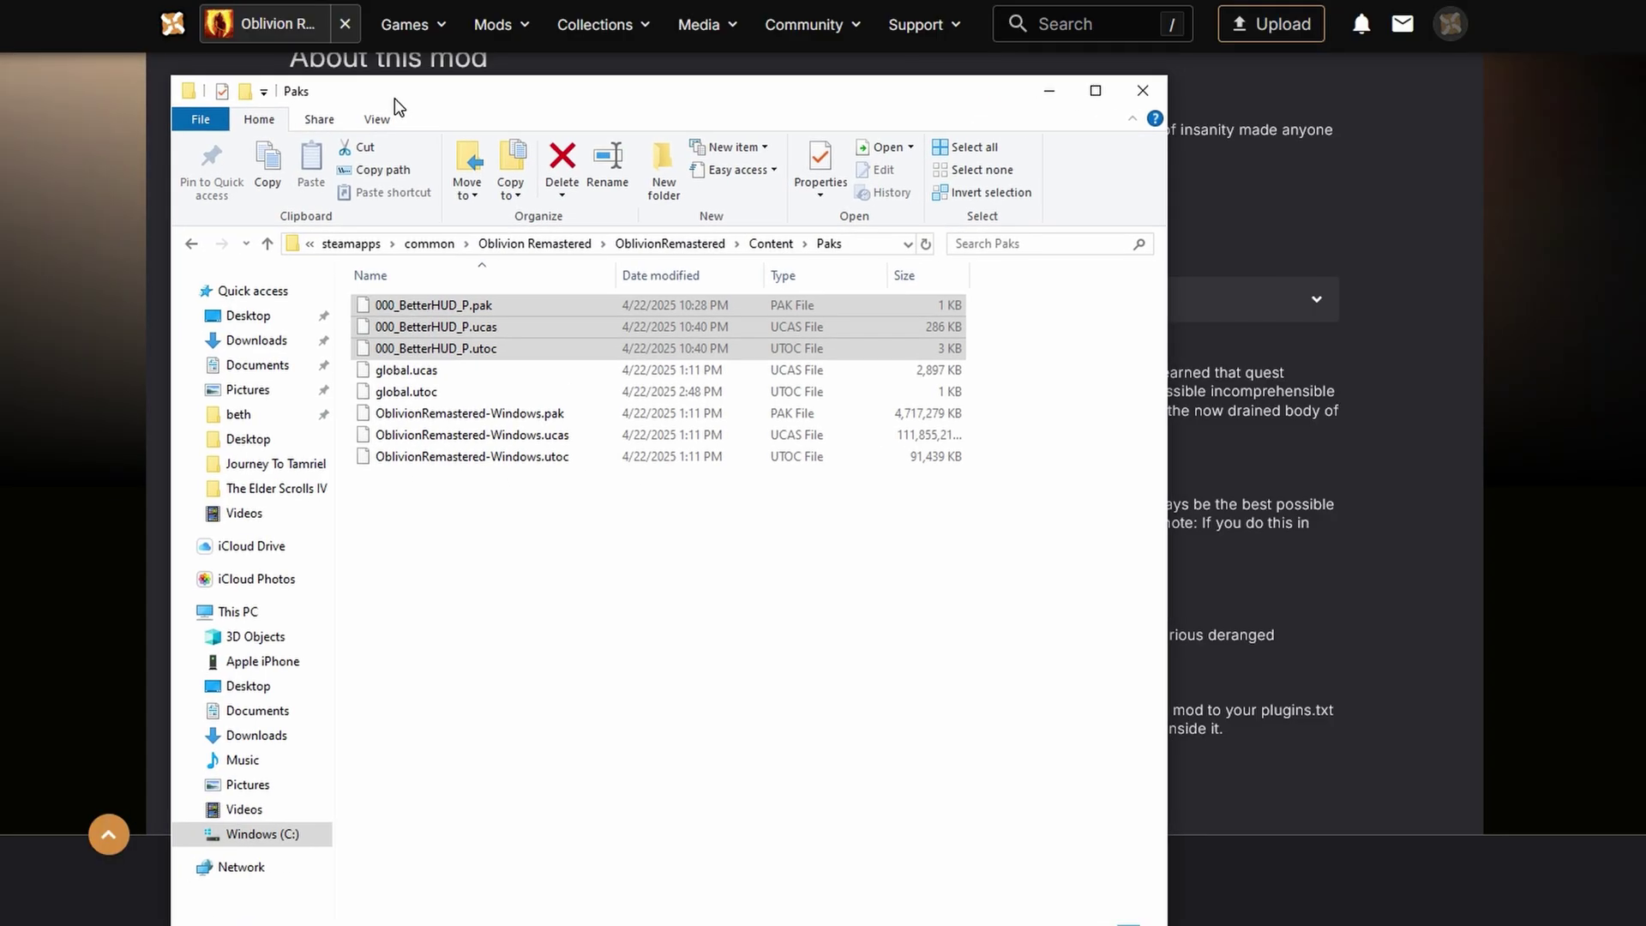
- From the Oblivion Remastered folder, go into OblivionRemastered\Content\Dev\ObvData\Data
left_click_drag(394, 98, 214, 117)
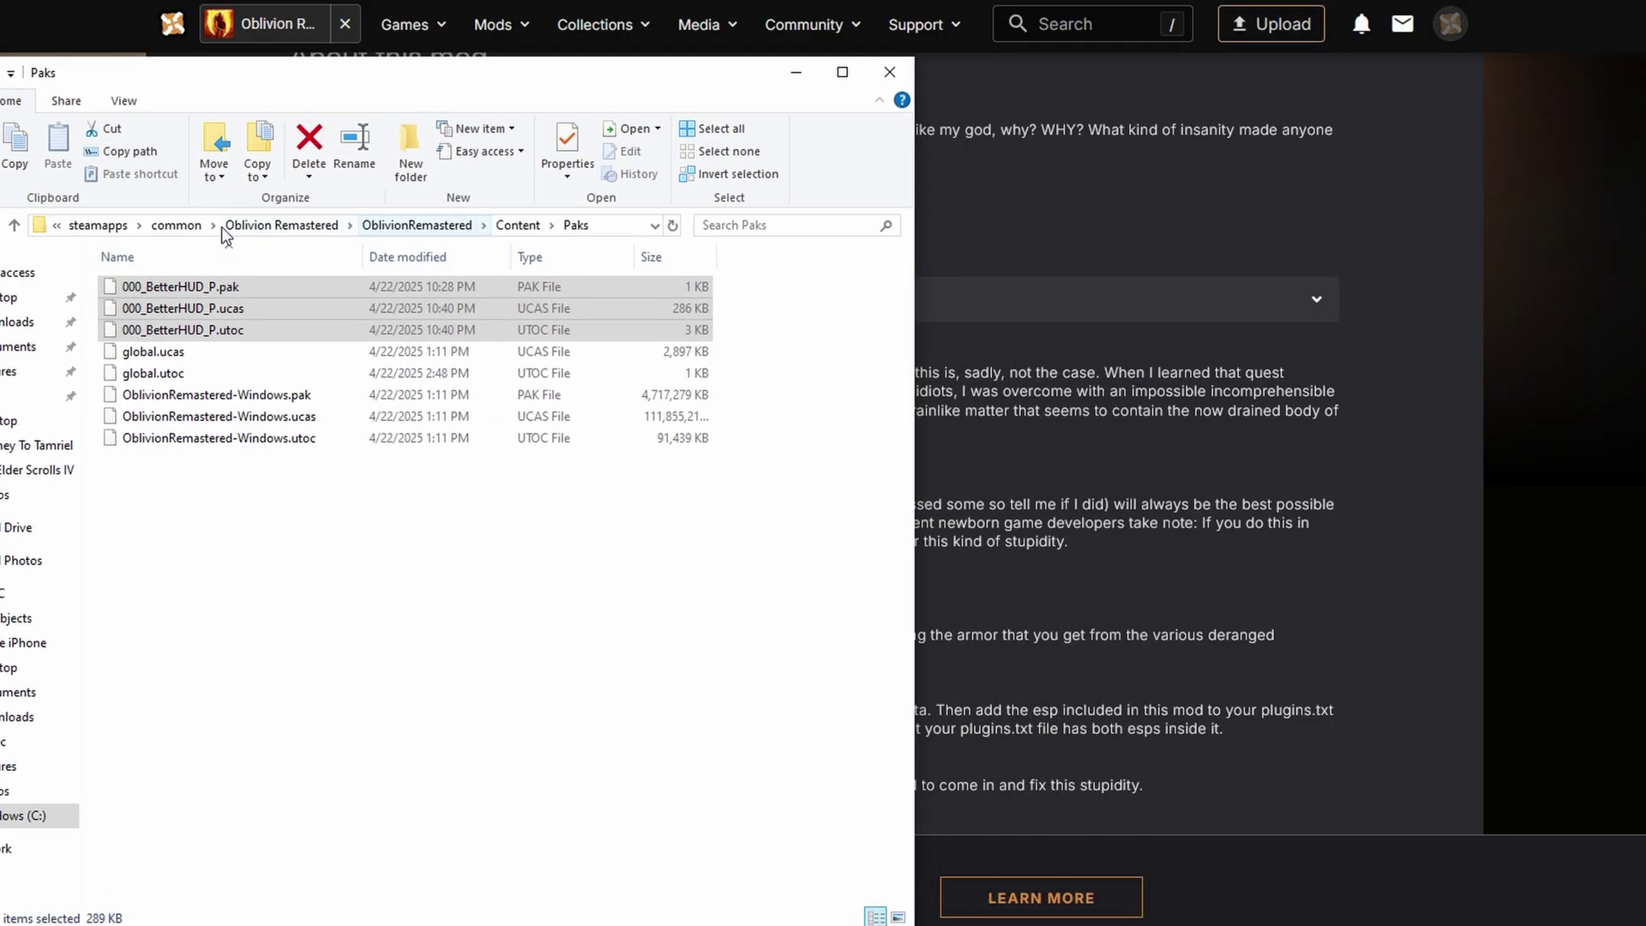
left_click(257, 226)
left_click_drag(276, 87, 1283, 153)
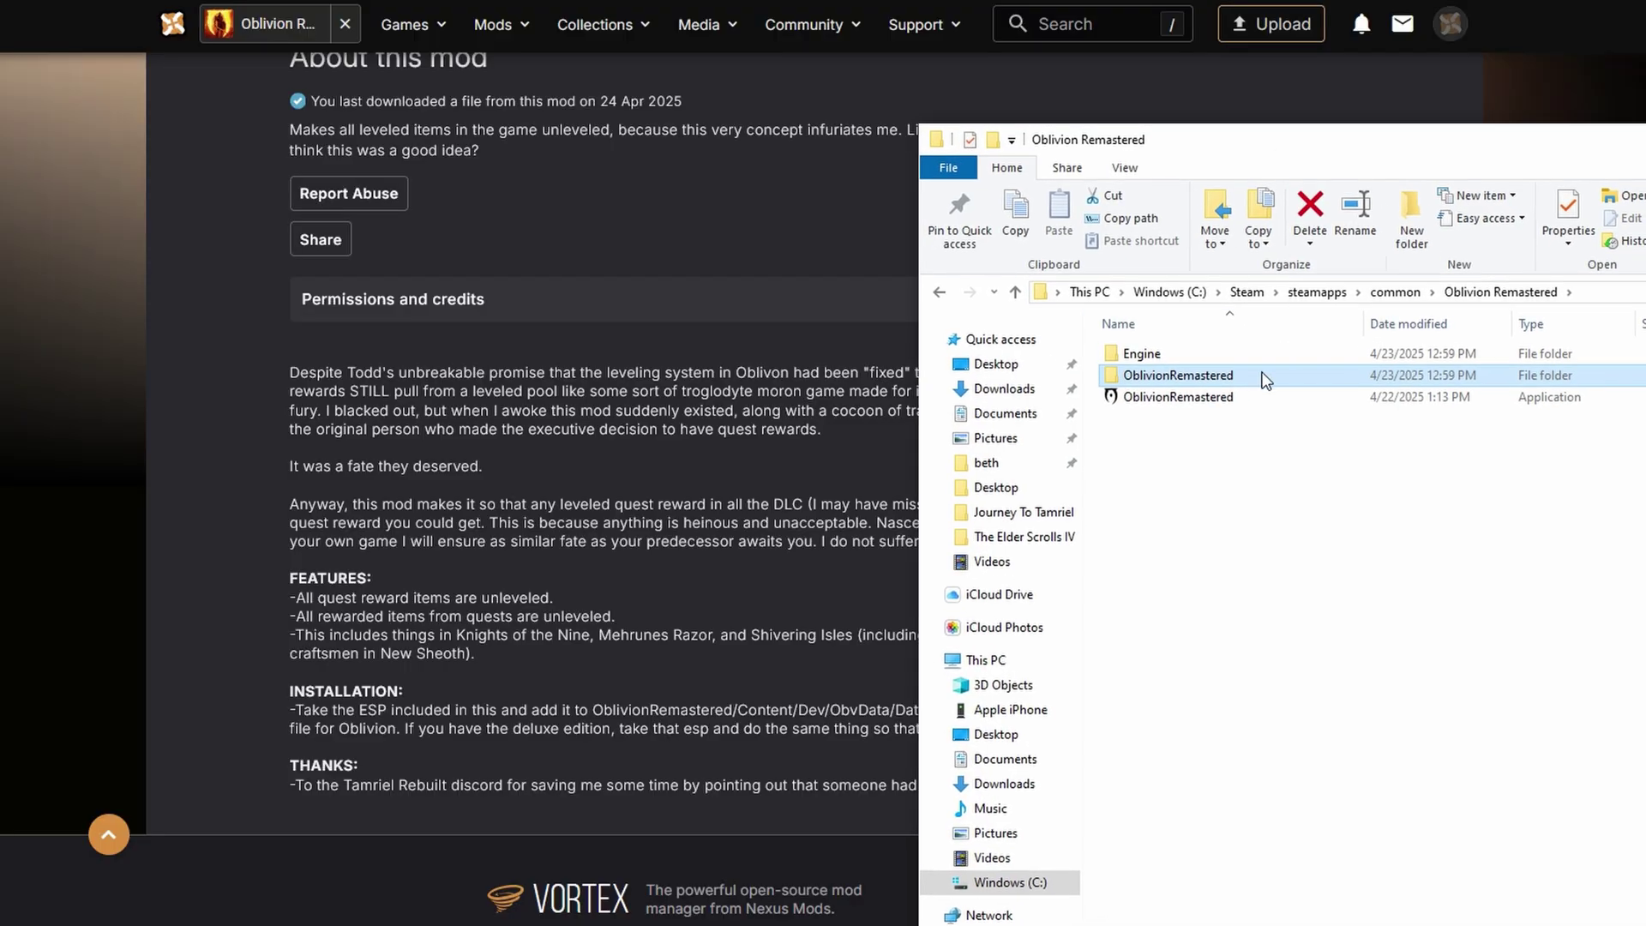
double_click(1191, 376)
double_click(1207, 374)
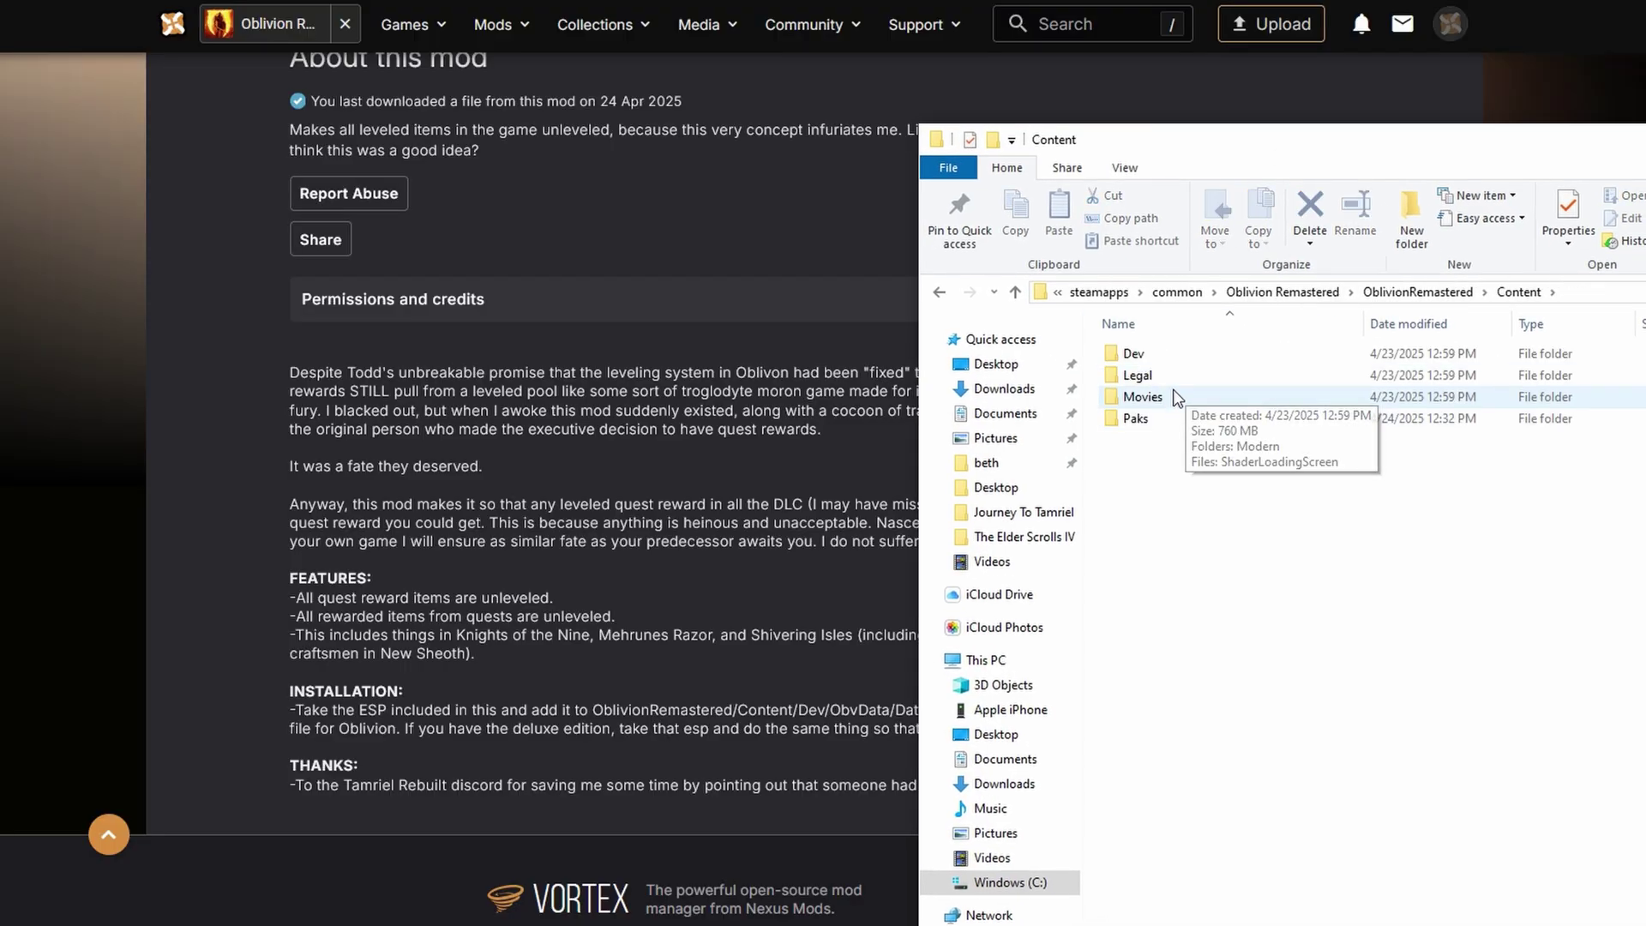
double_click(1190, 355)
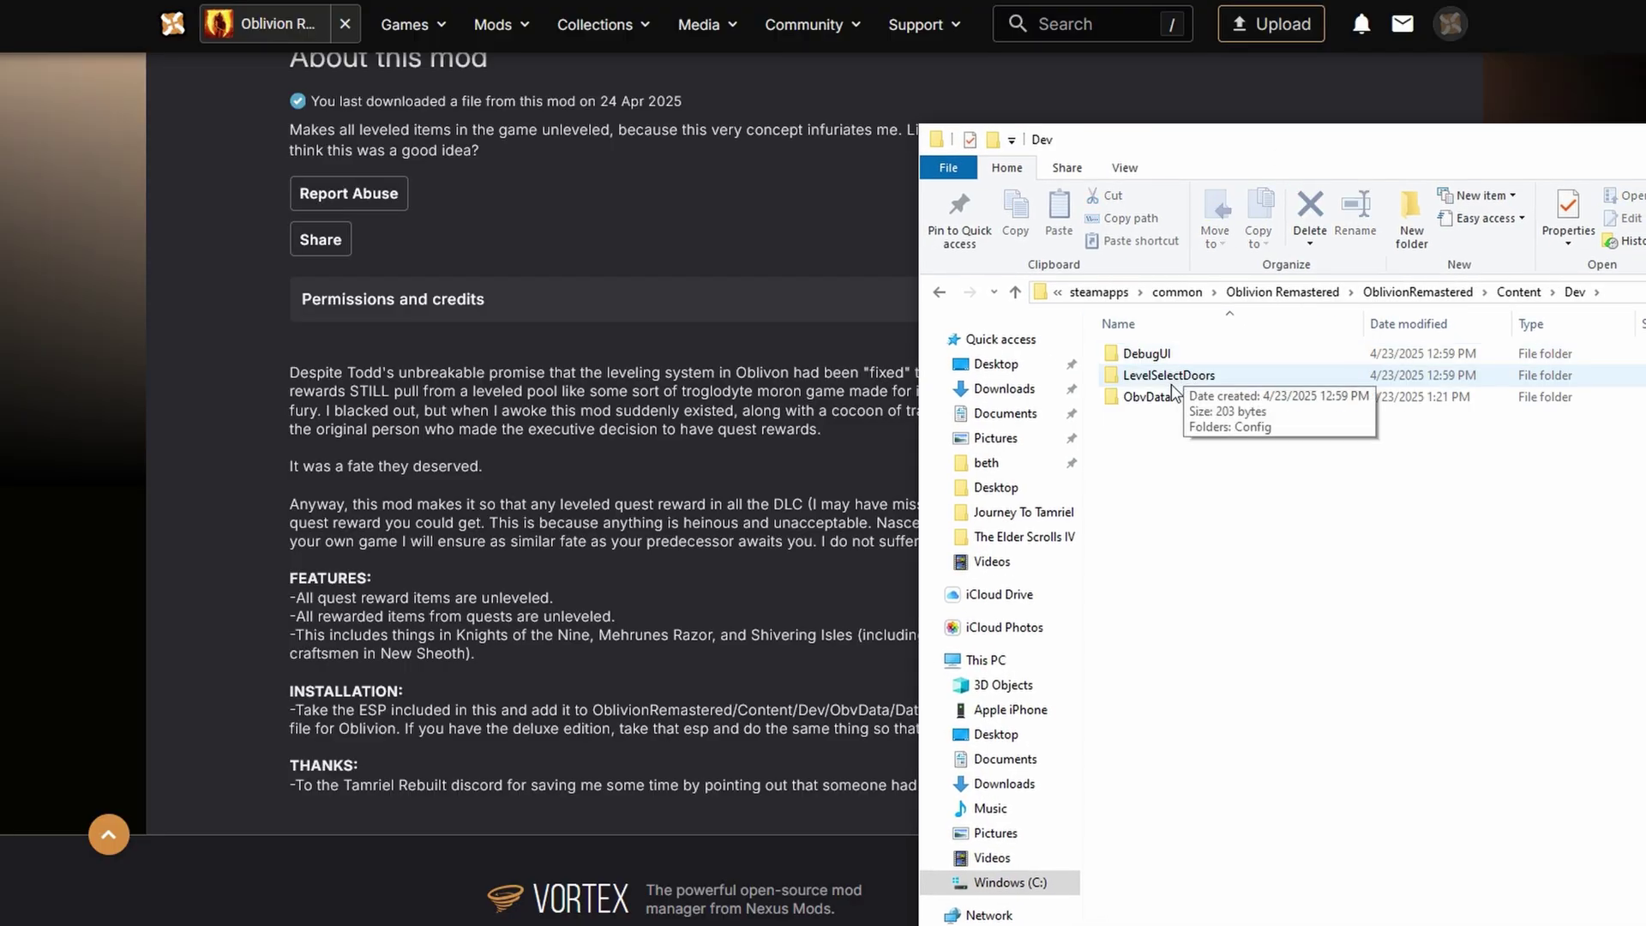
double_click(1166, 394)
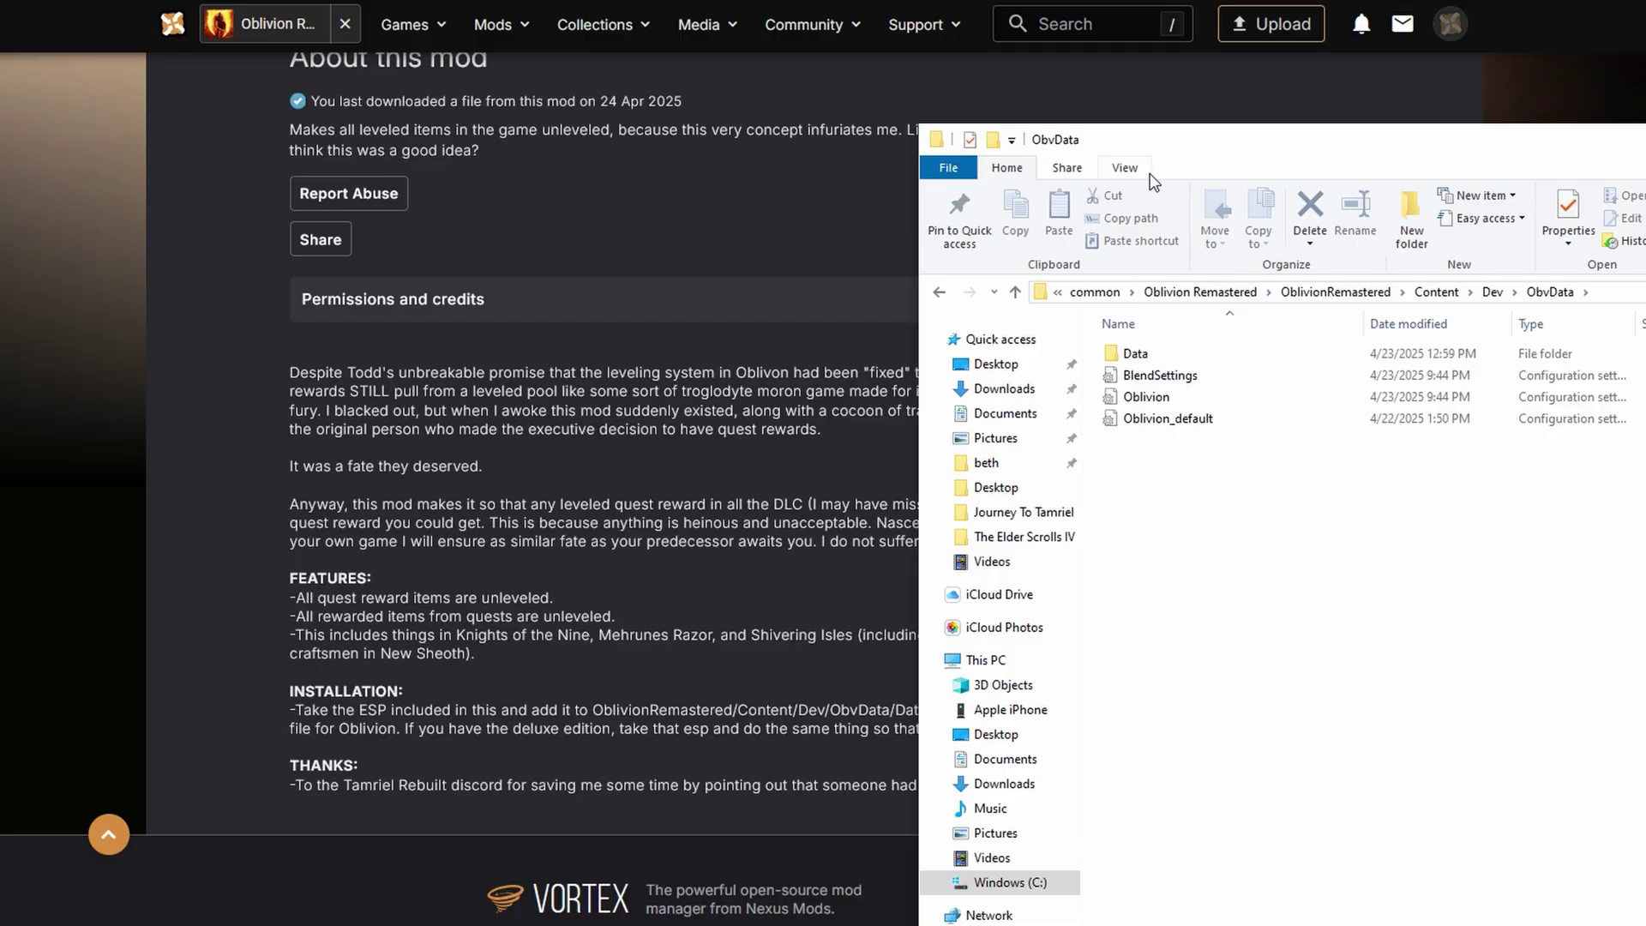
left_click_drag(1153, 131, 454, 122)
left_click(1155, 378)
double_click(1154, 378)
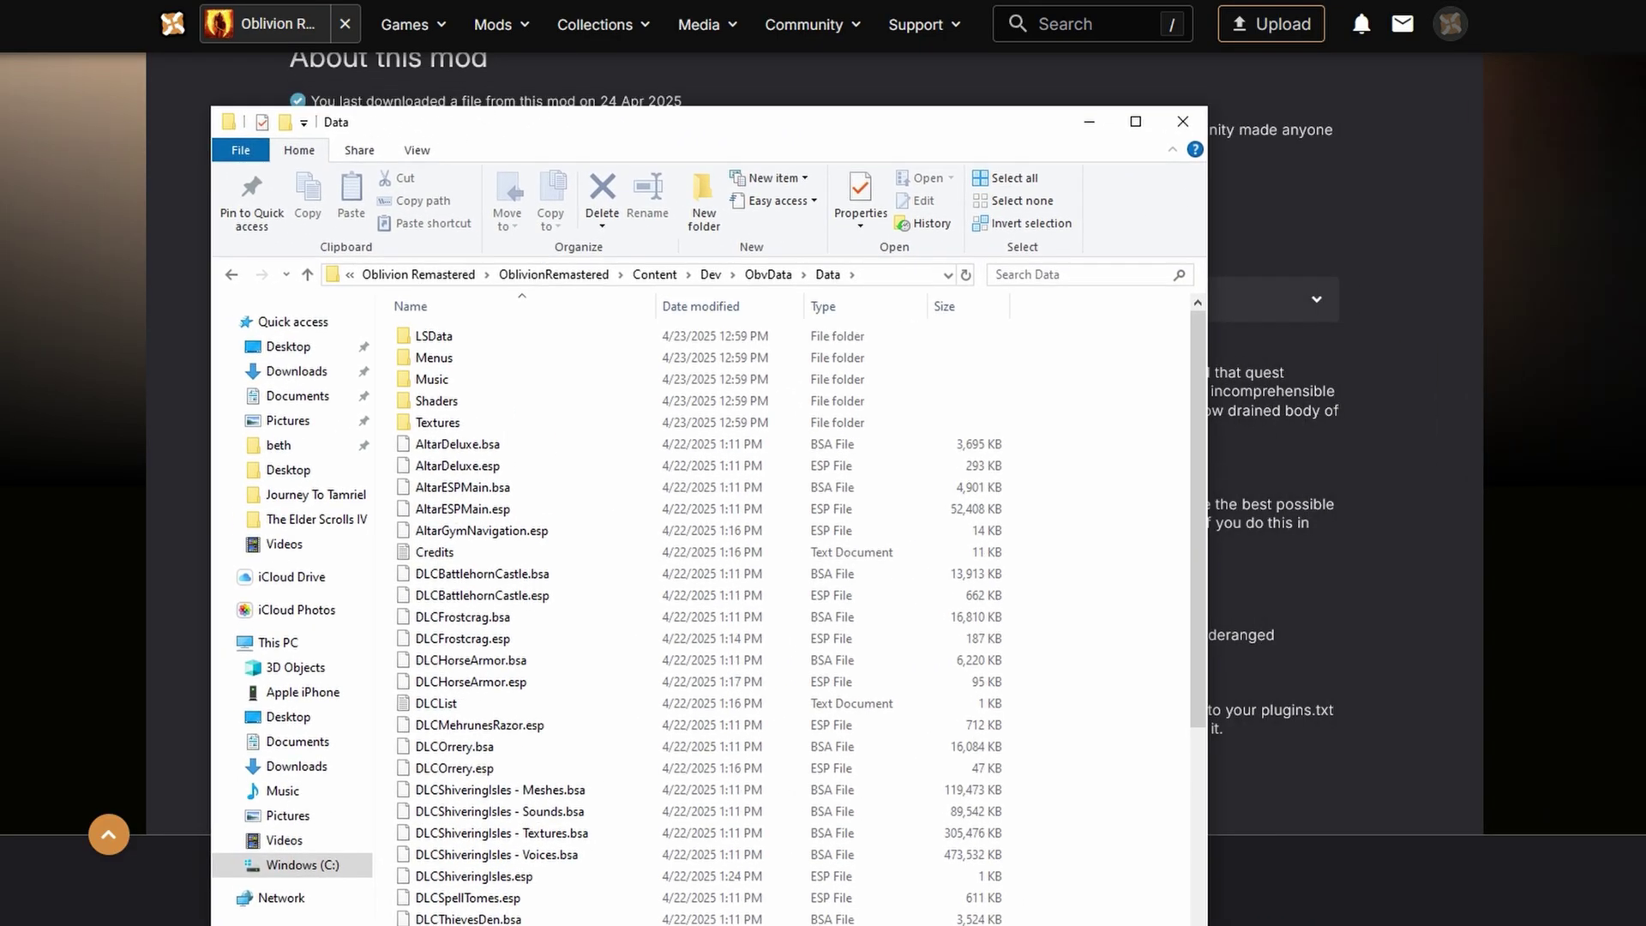
- Open both Unleveled Item Rewards archives in WinRAR alongside the game's Data folder window
key("alt+Tab")
left_click(1403, 82)
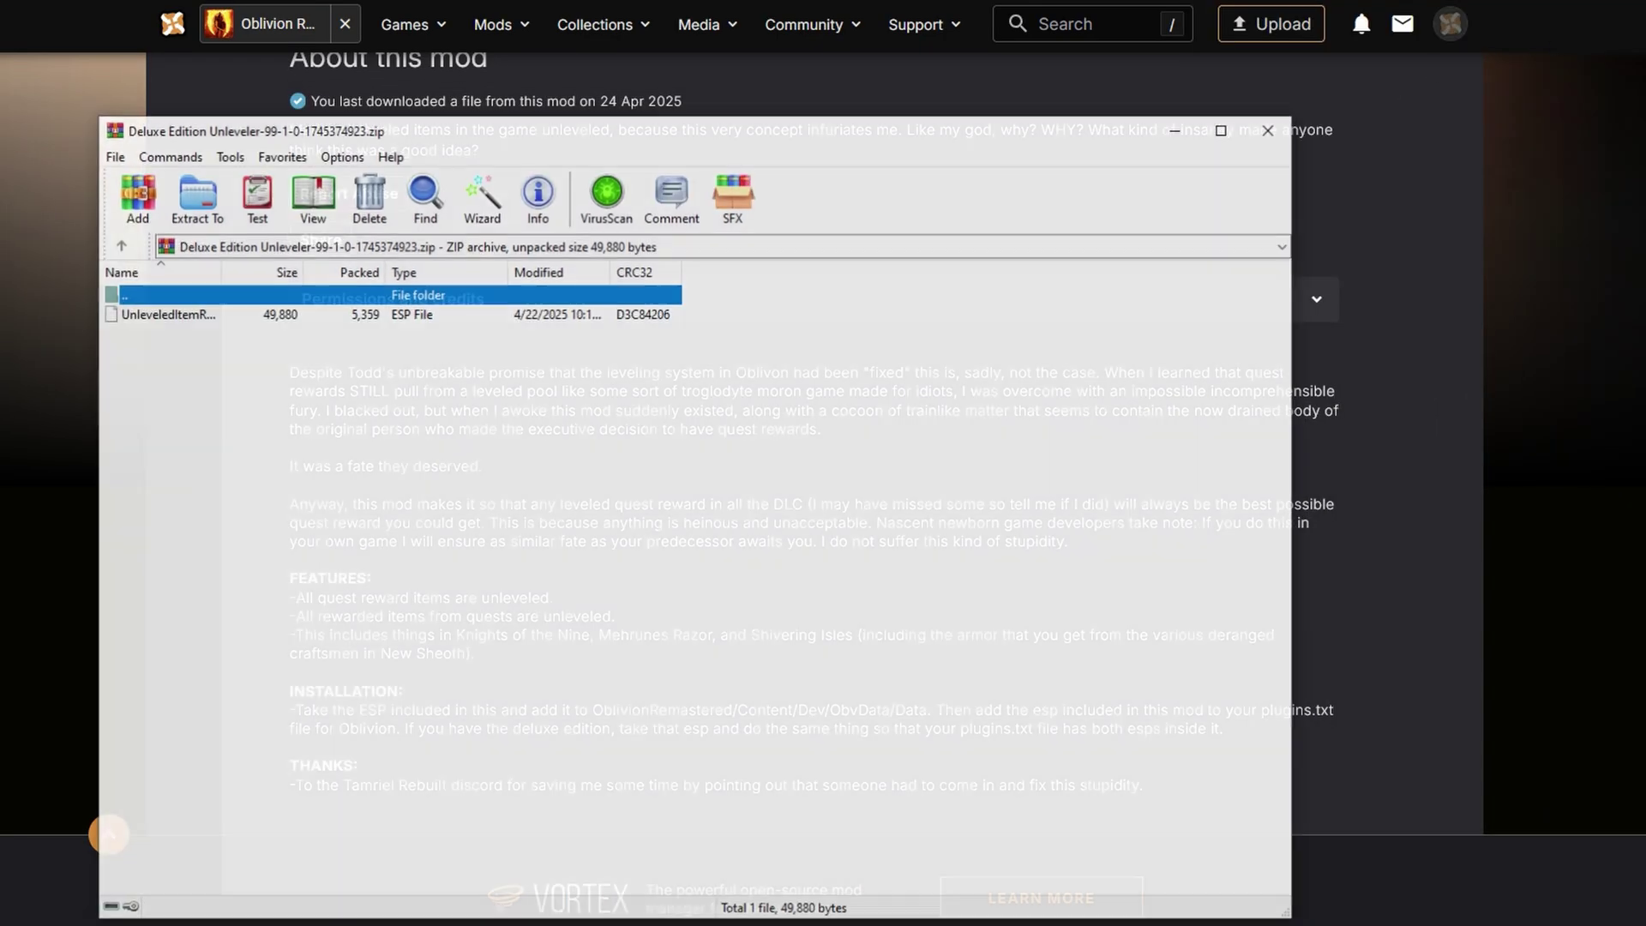
key("alt+Tab")
left_click(1397, 49)
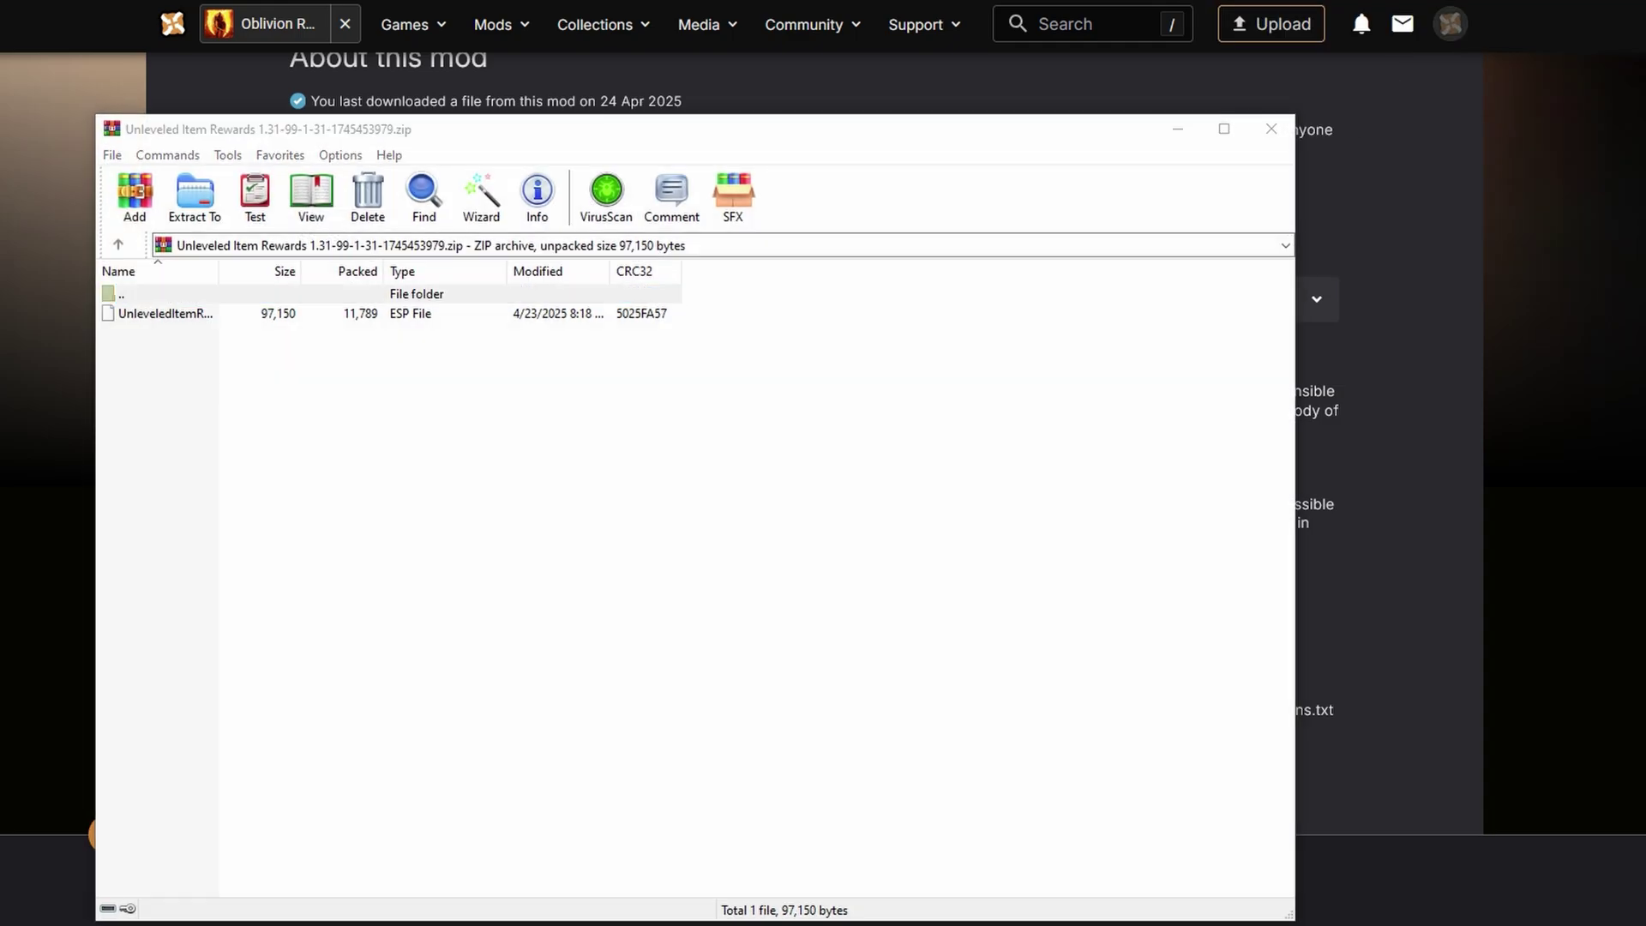
mouse_move(636, 846)
left_click(681, 860)
key("alt+Tab")
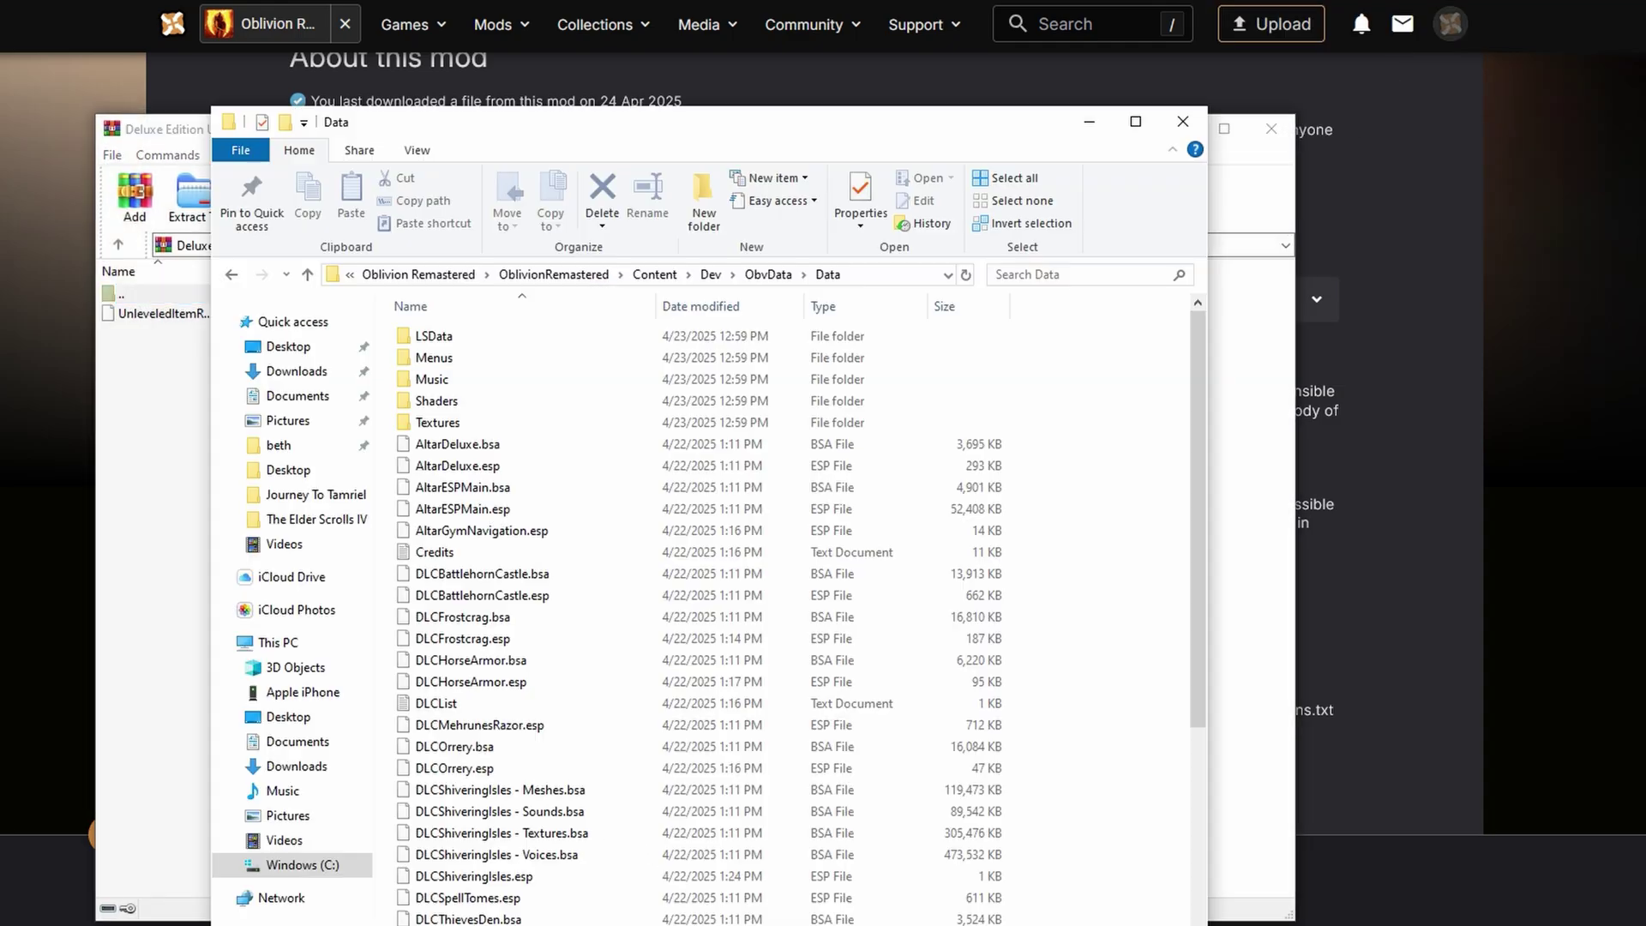
left_click_drag(451, 116, 940, 42)
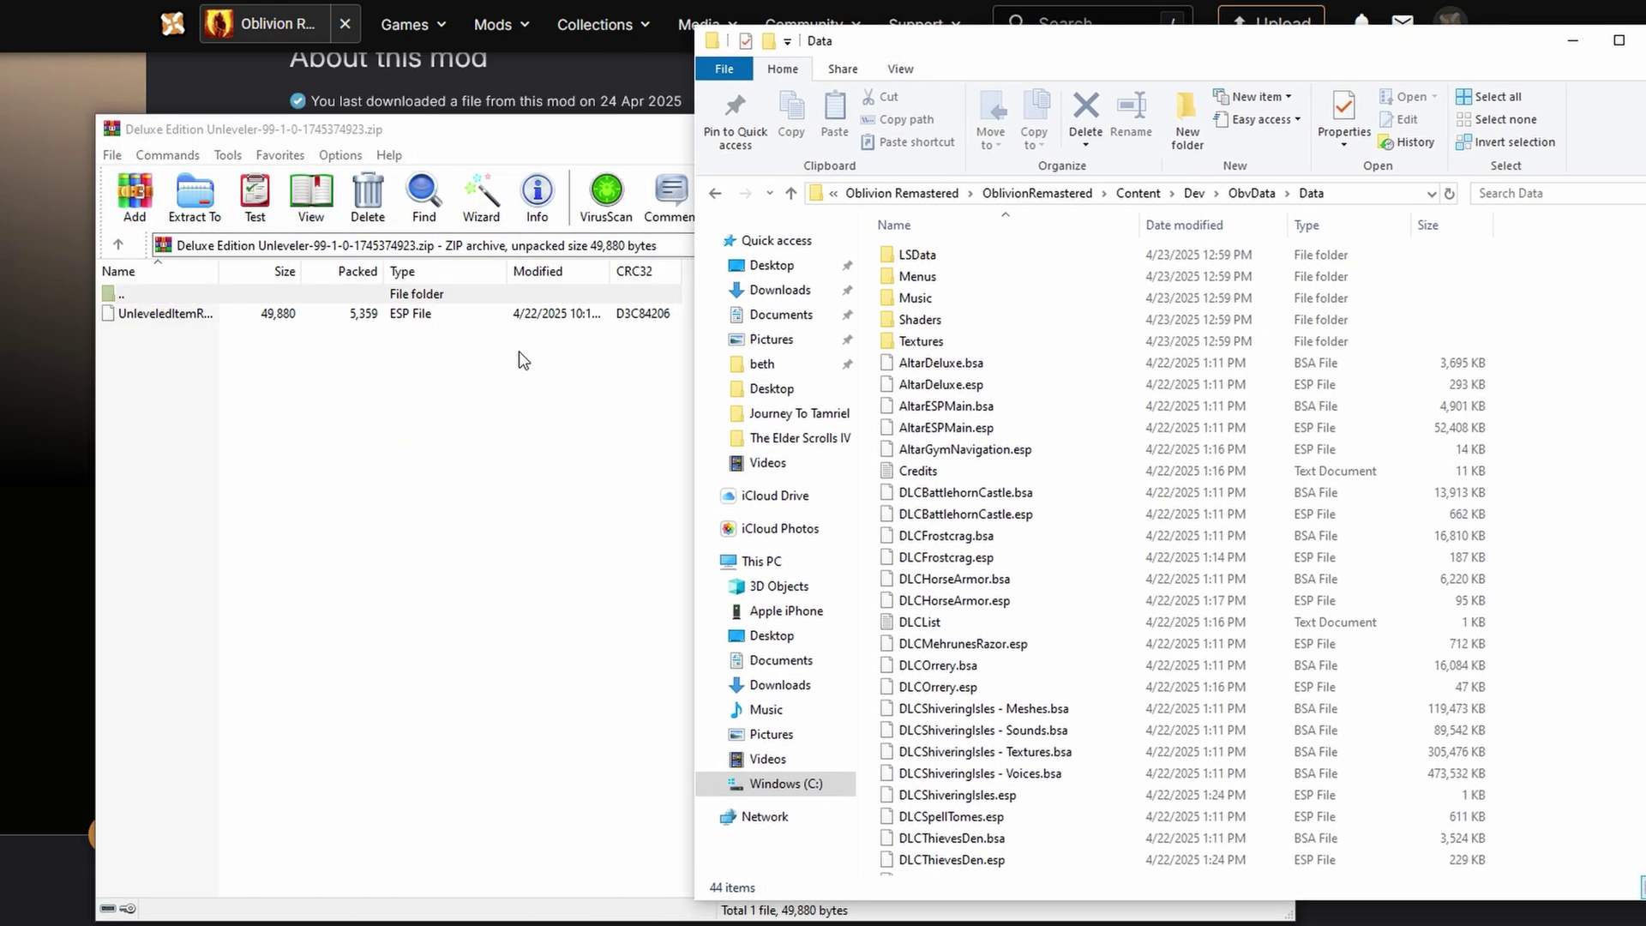
scroll(1011, 515, "down", 5)
- Extract UnleveledItemRewardsDeluxeEdition.esp and UnleveledItemRewards.esp into the Data folder
left_click_drag(322, 316, 1581, 510)
left_click(322, 364)
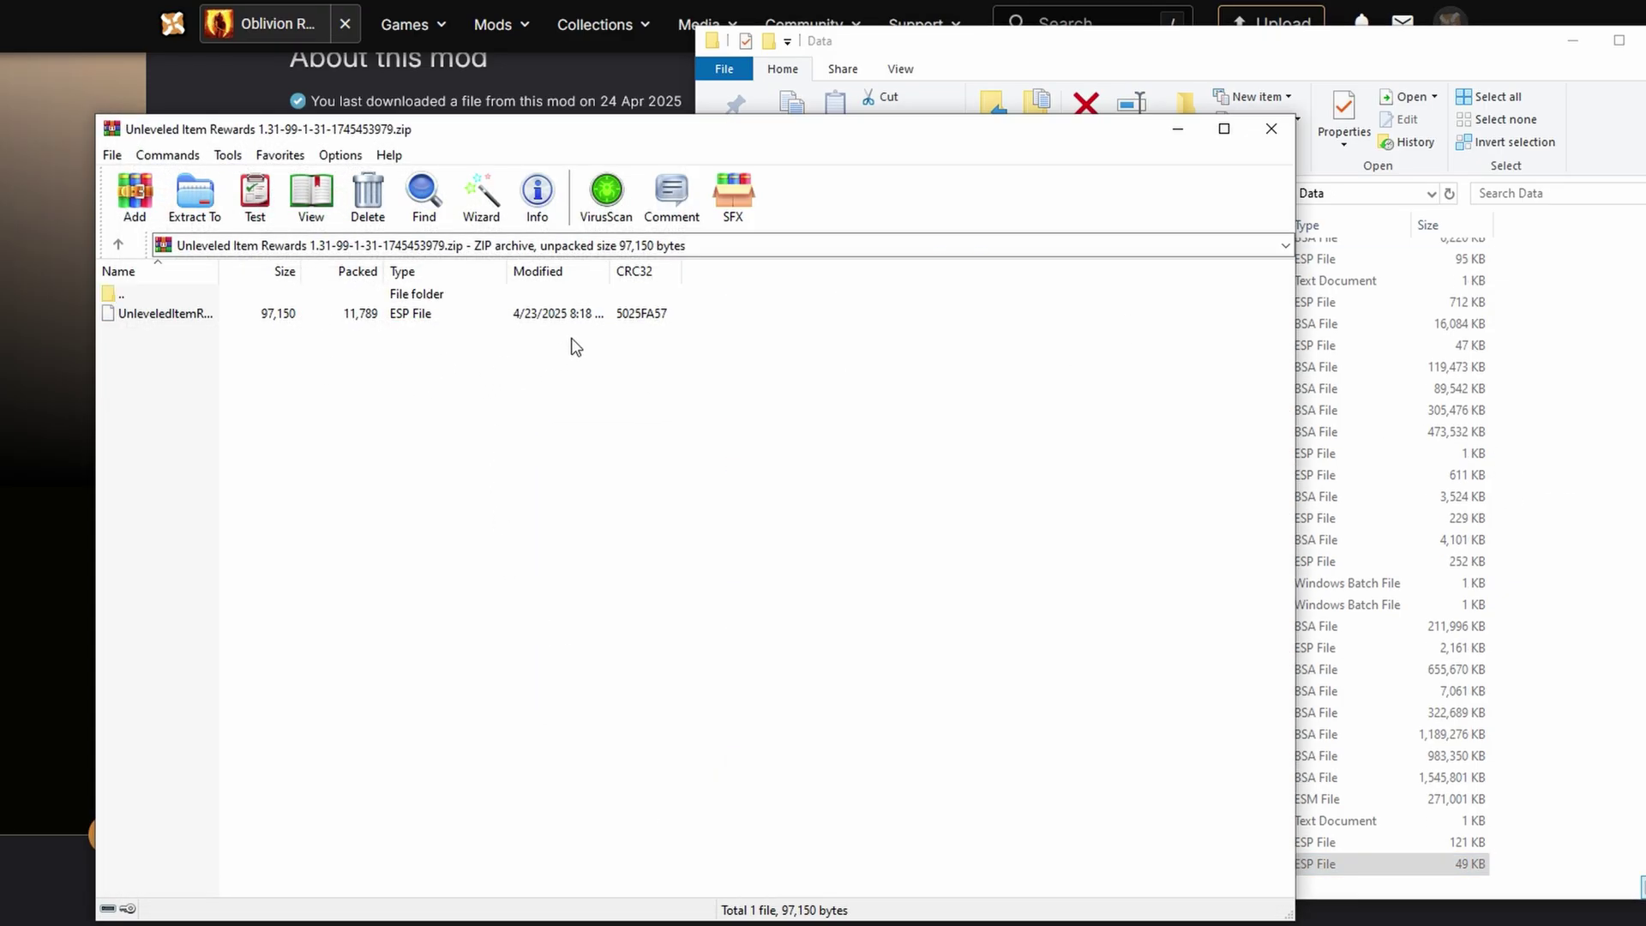
left_click_drag(610, 308, 1603, 614)
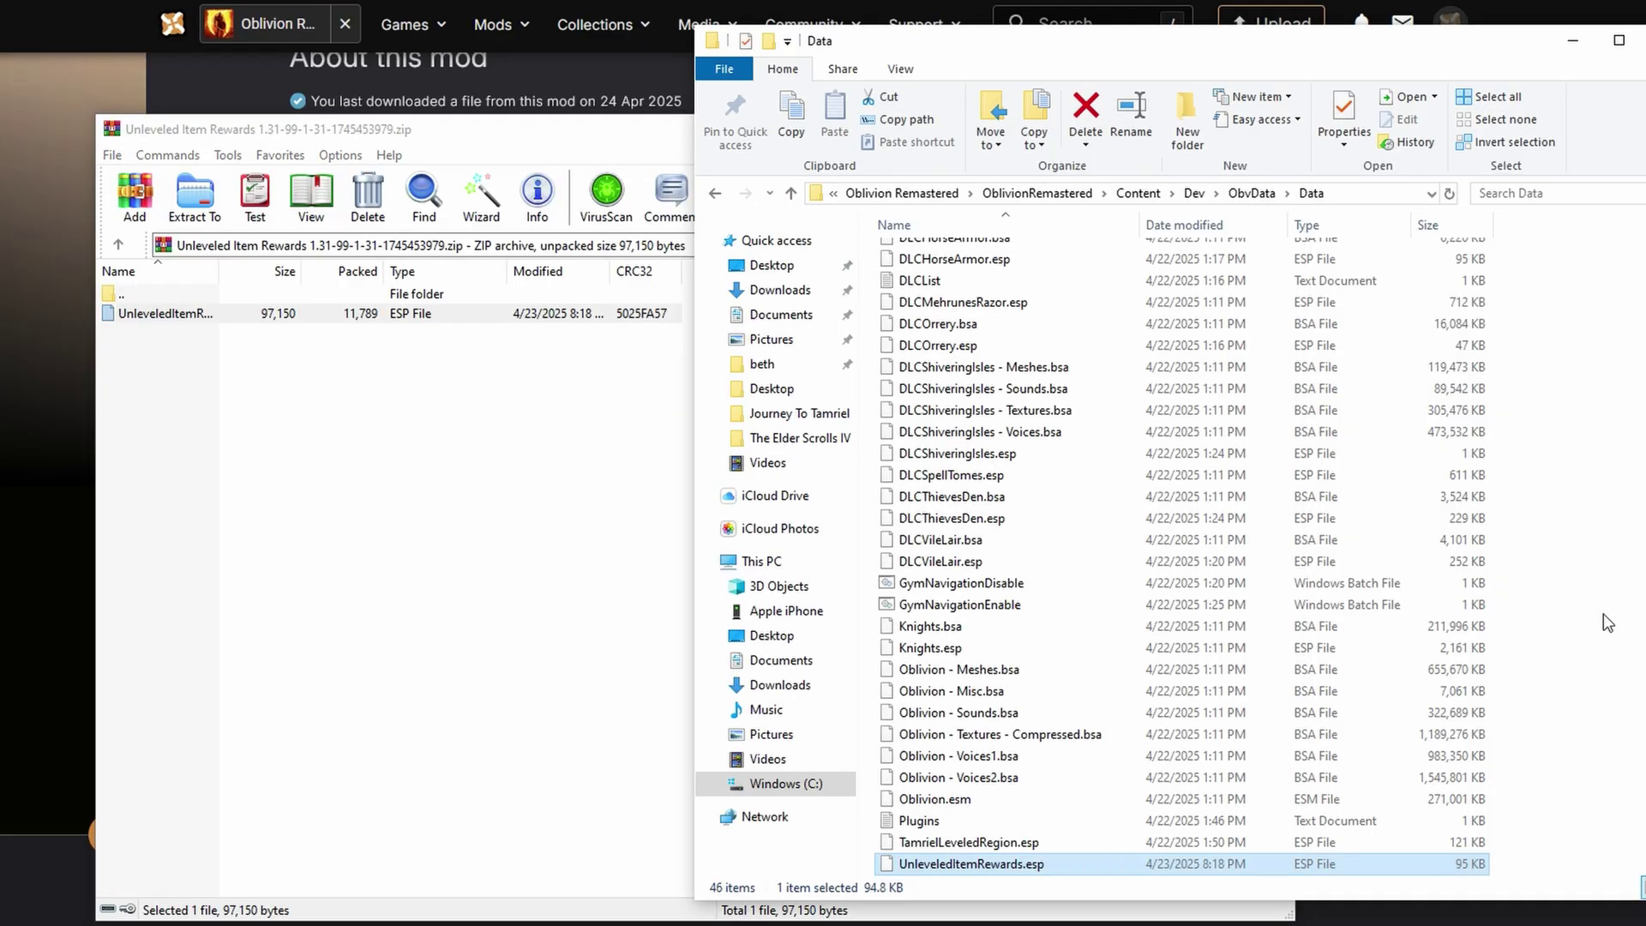
scroll(1543, 742, "down", 1)
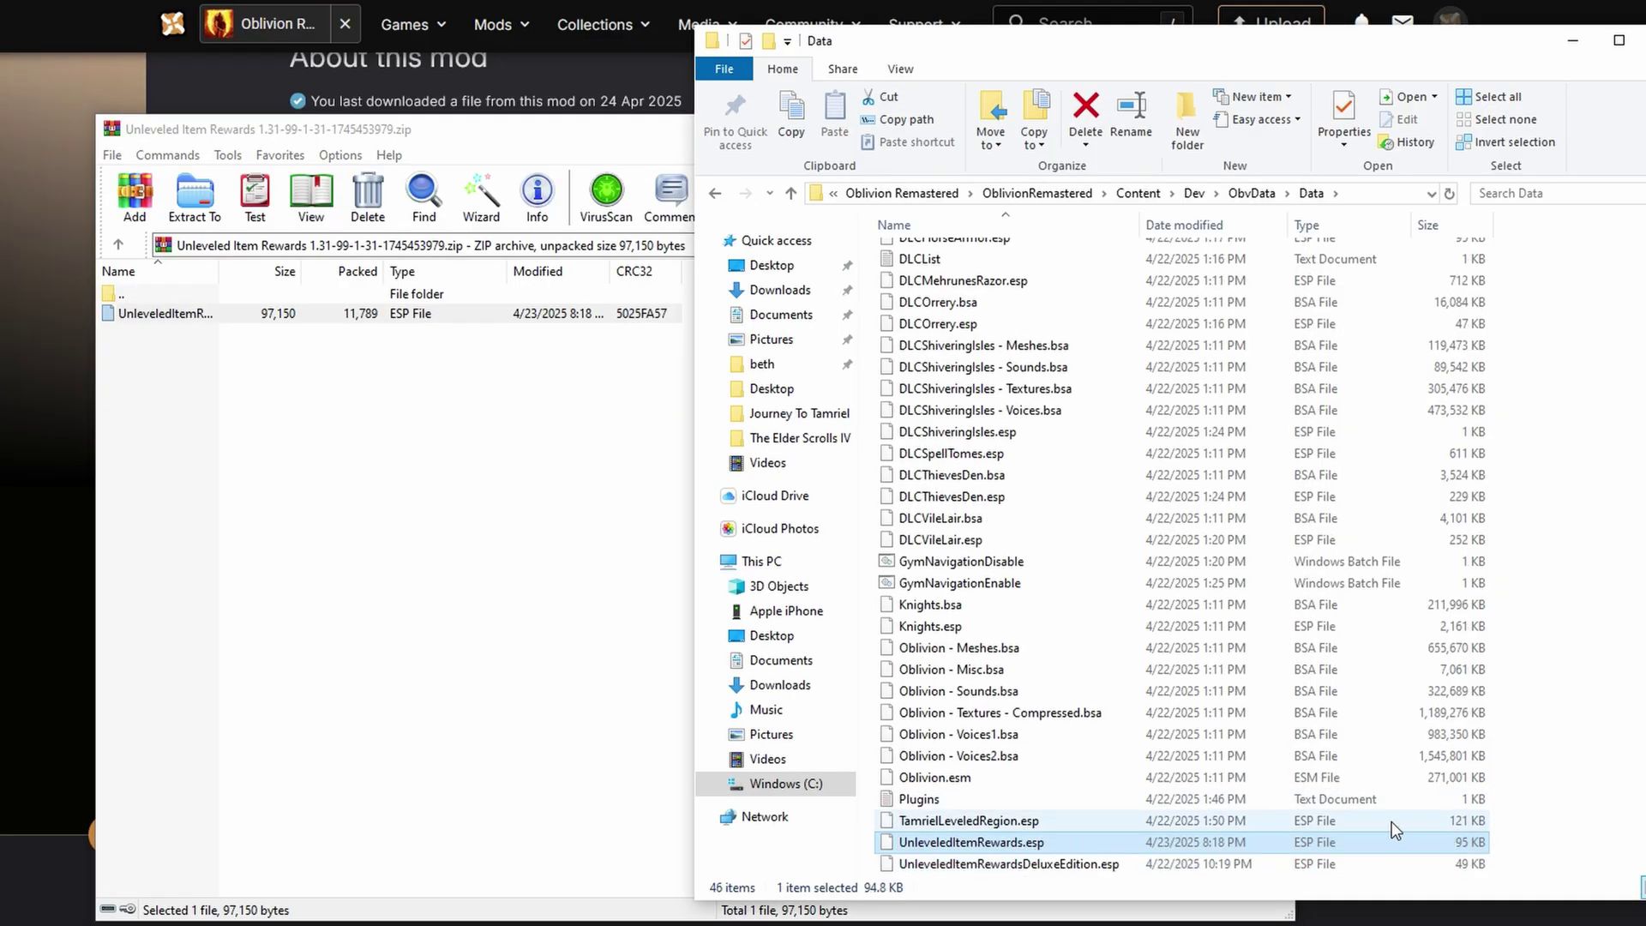
scroll(1311, 836, "up", 5)
scroll(1275, 835, "down", 5)
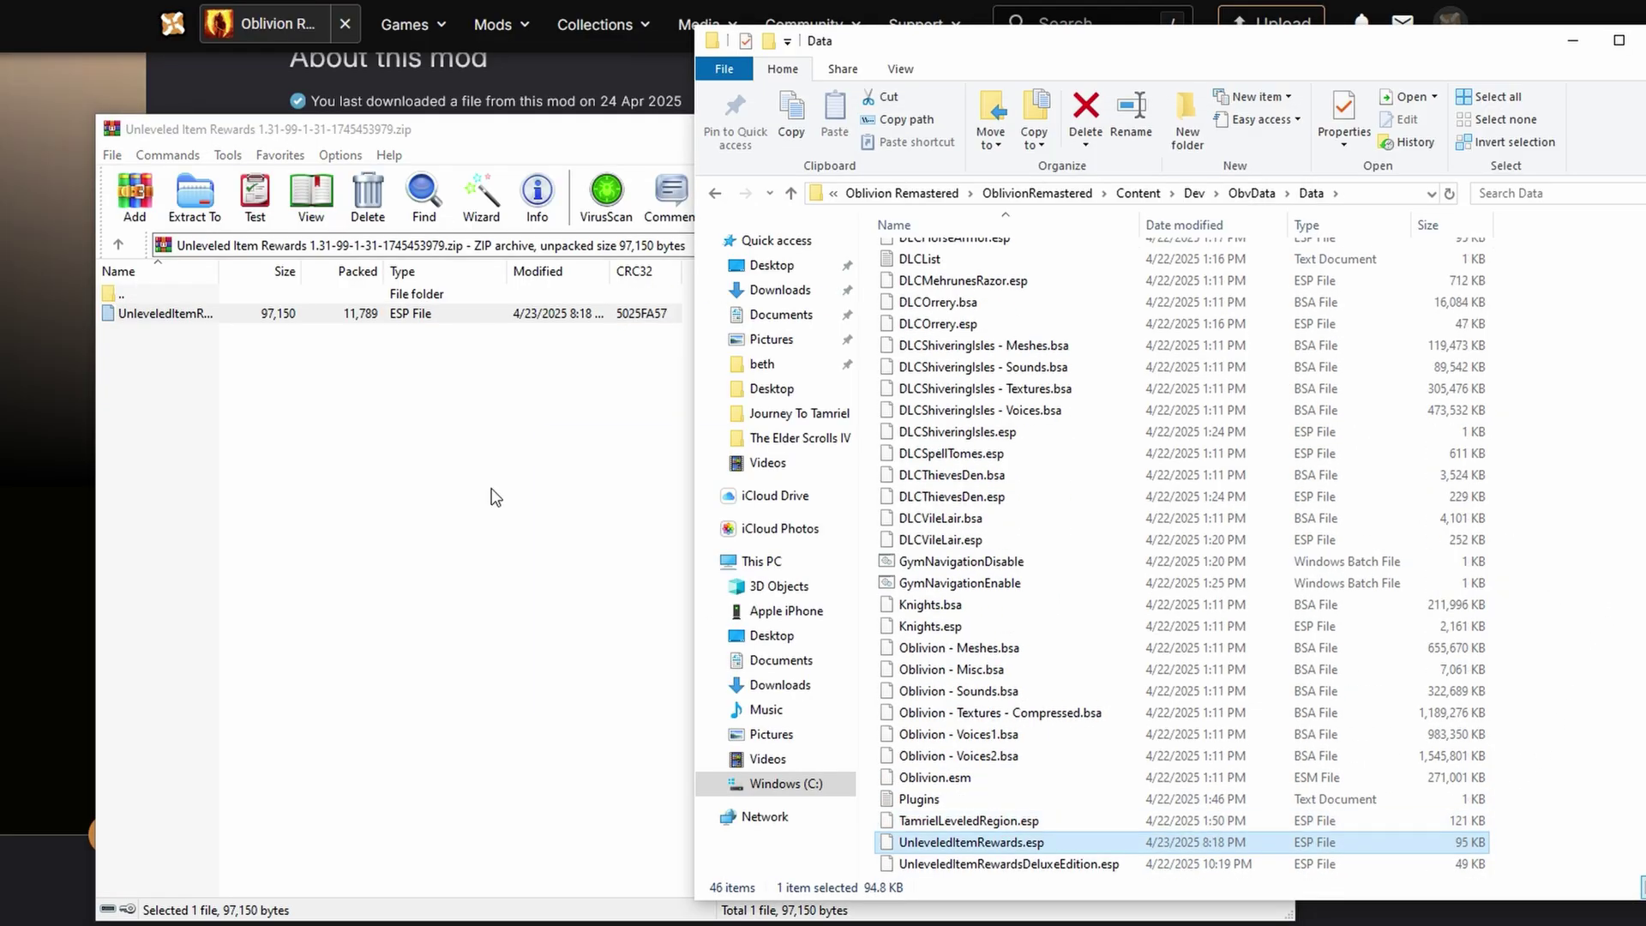
left_click(88, 474)
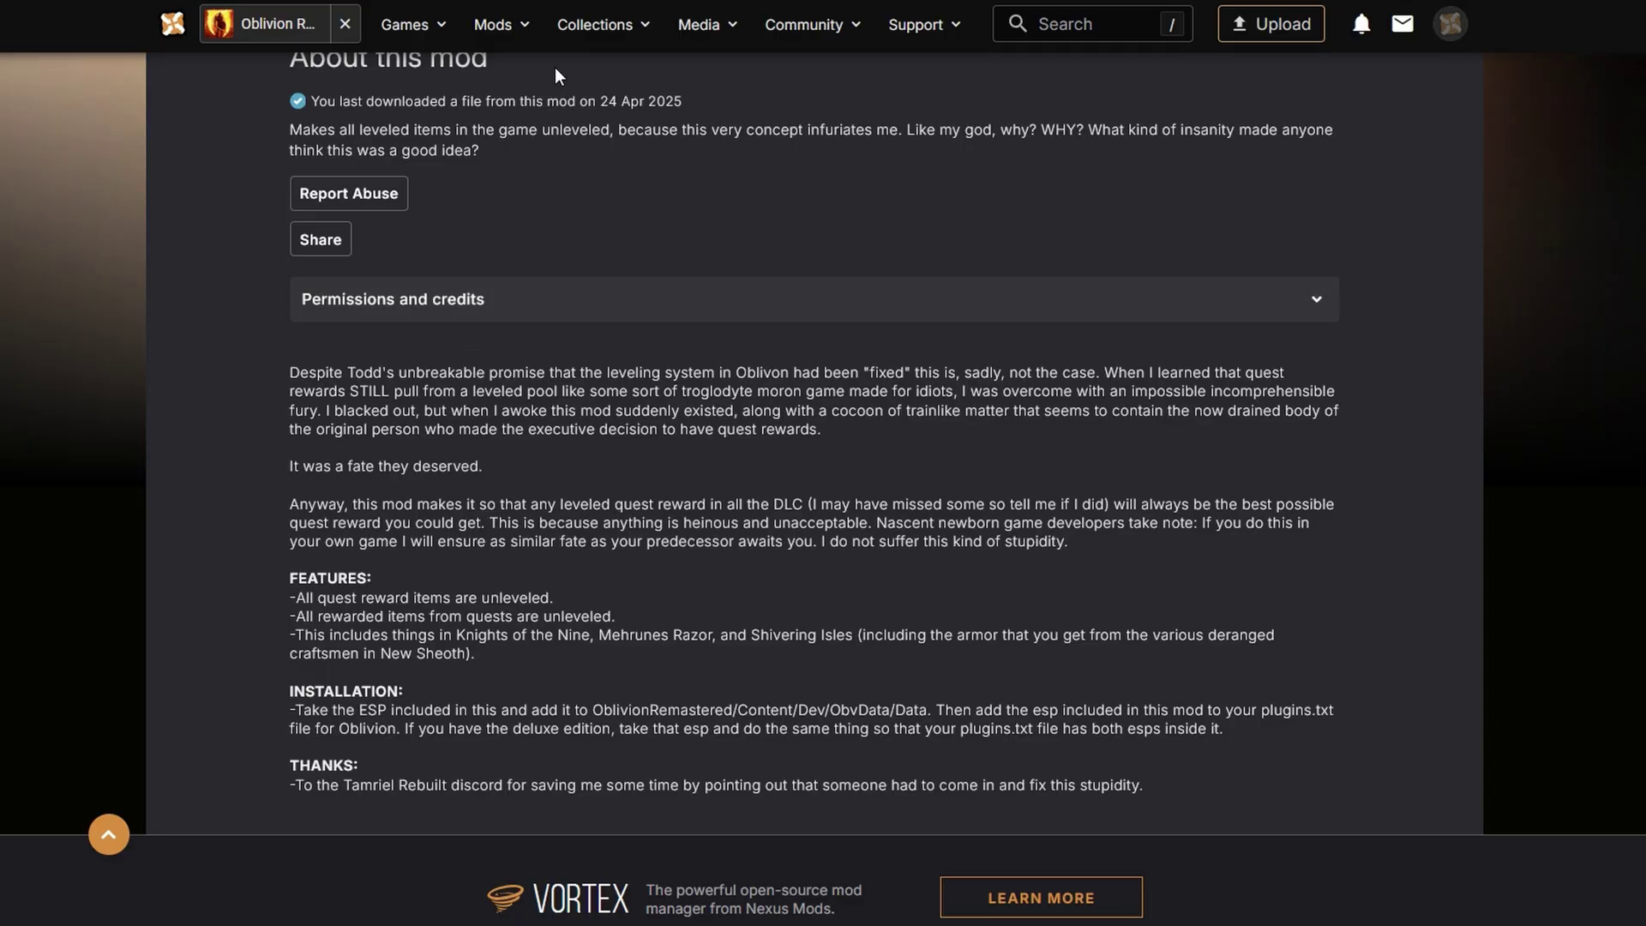
- Paste UnleveledItemRewards.esp onto the line after AltarESPLocal.esp in Plugins.txt
scroll(621, 244, "up", 3)
scroll(631, 238, "down", 3)
scroll(632, 238, "down", 2)
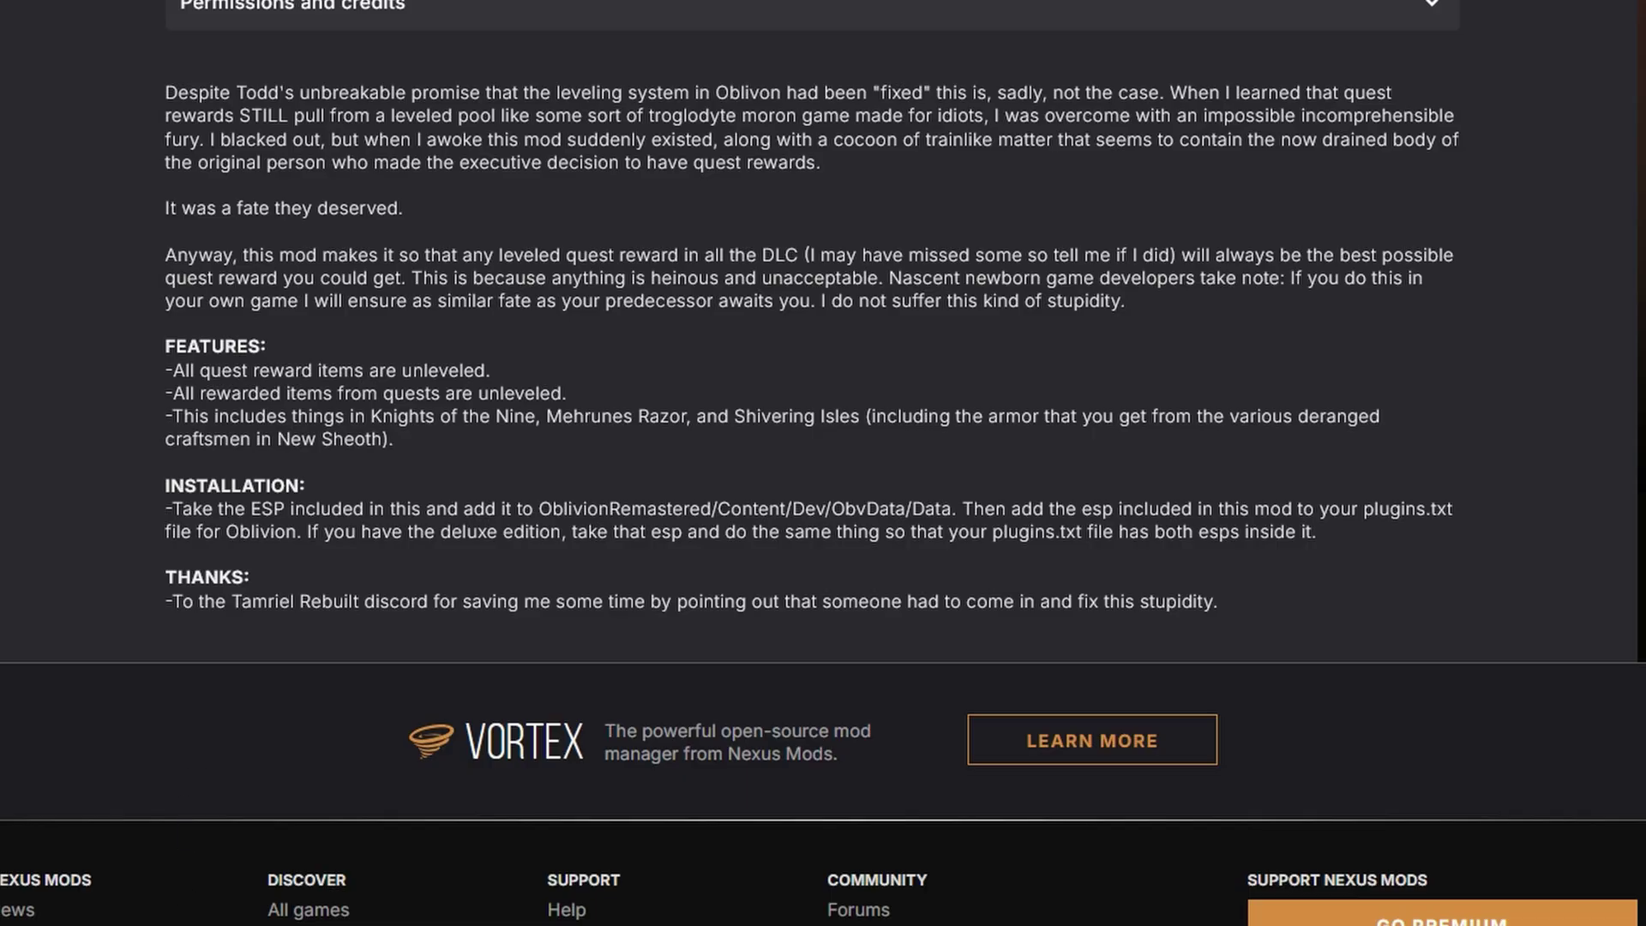
key("alt+Tab")
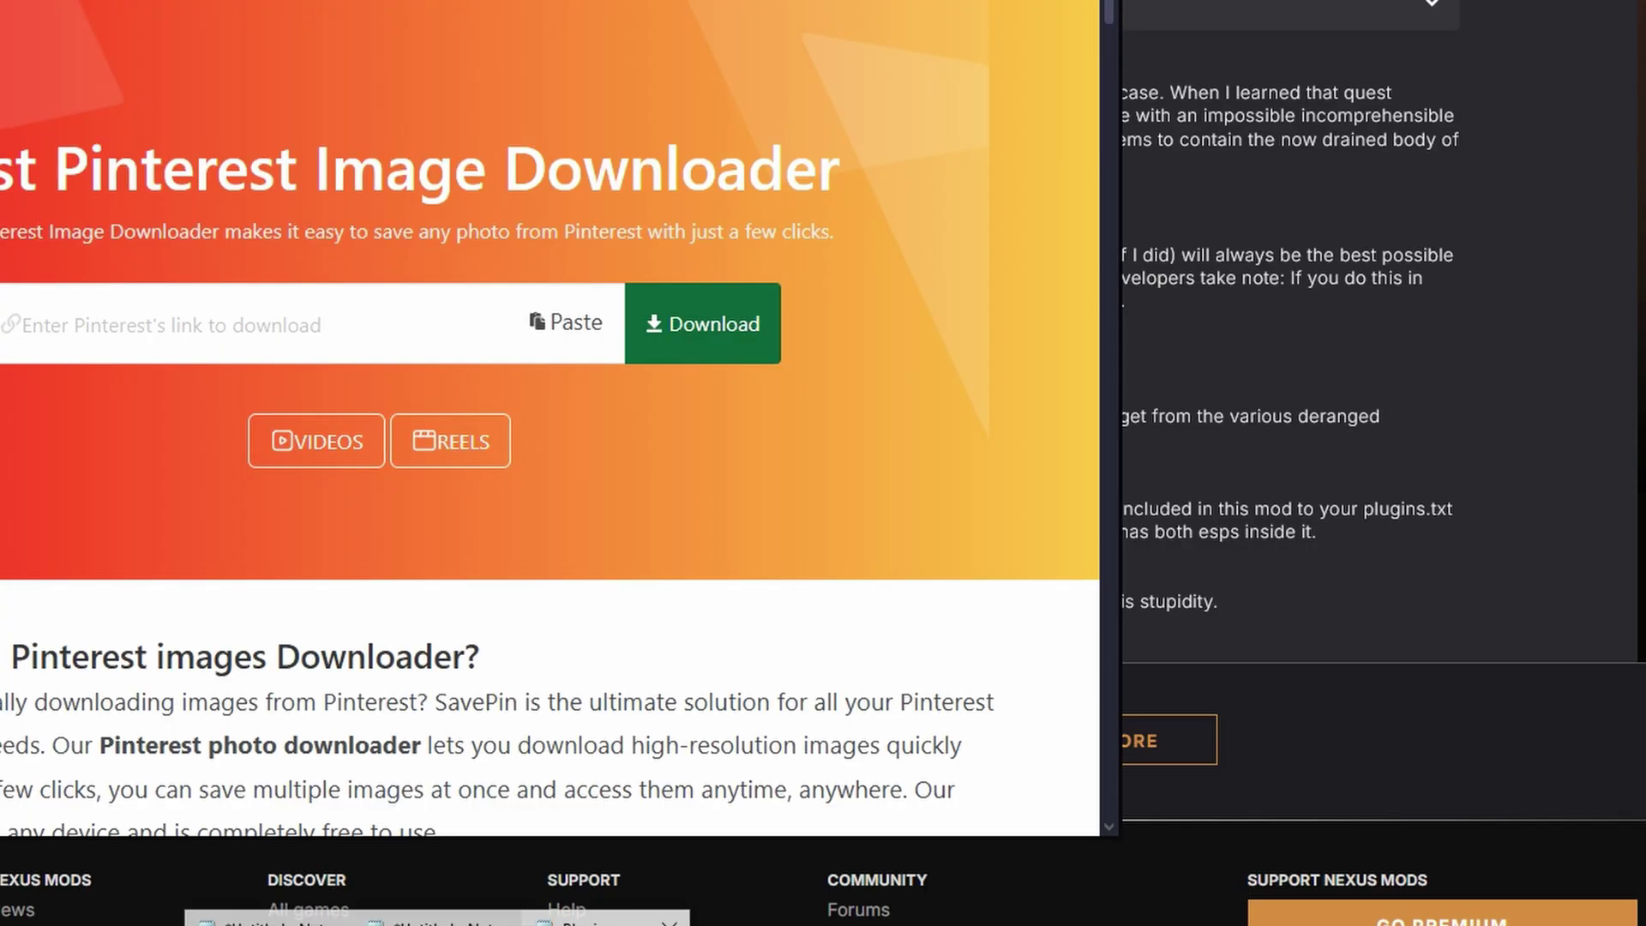
key("alt+Tab")
key("alt+Tab")
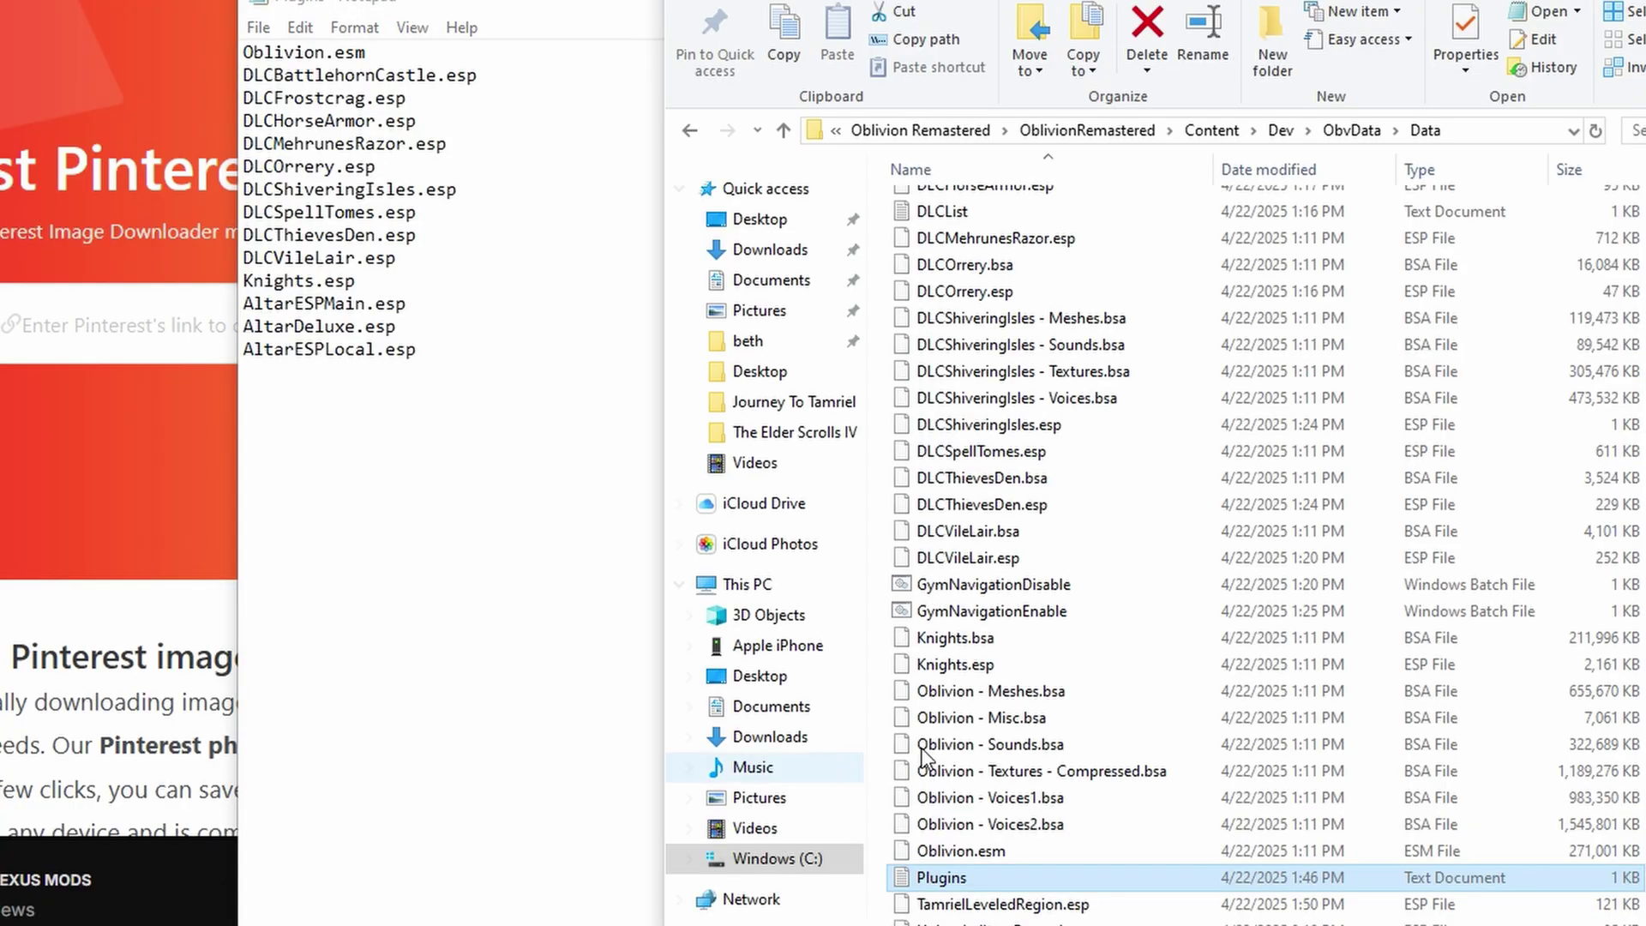
scroll(1076, 248, "up", 4)
scroll(1077, 242, "down", 5)
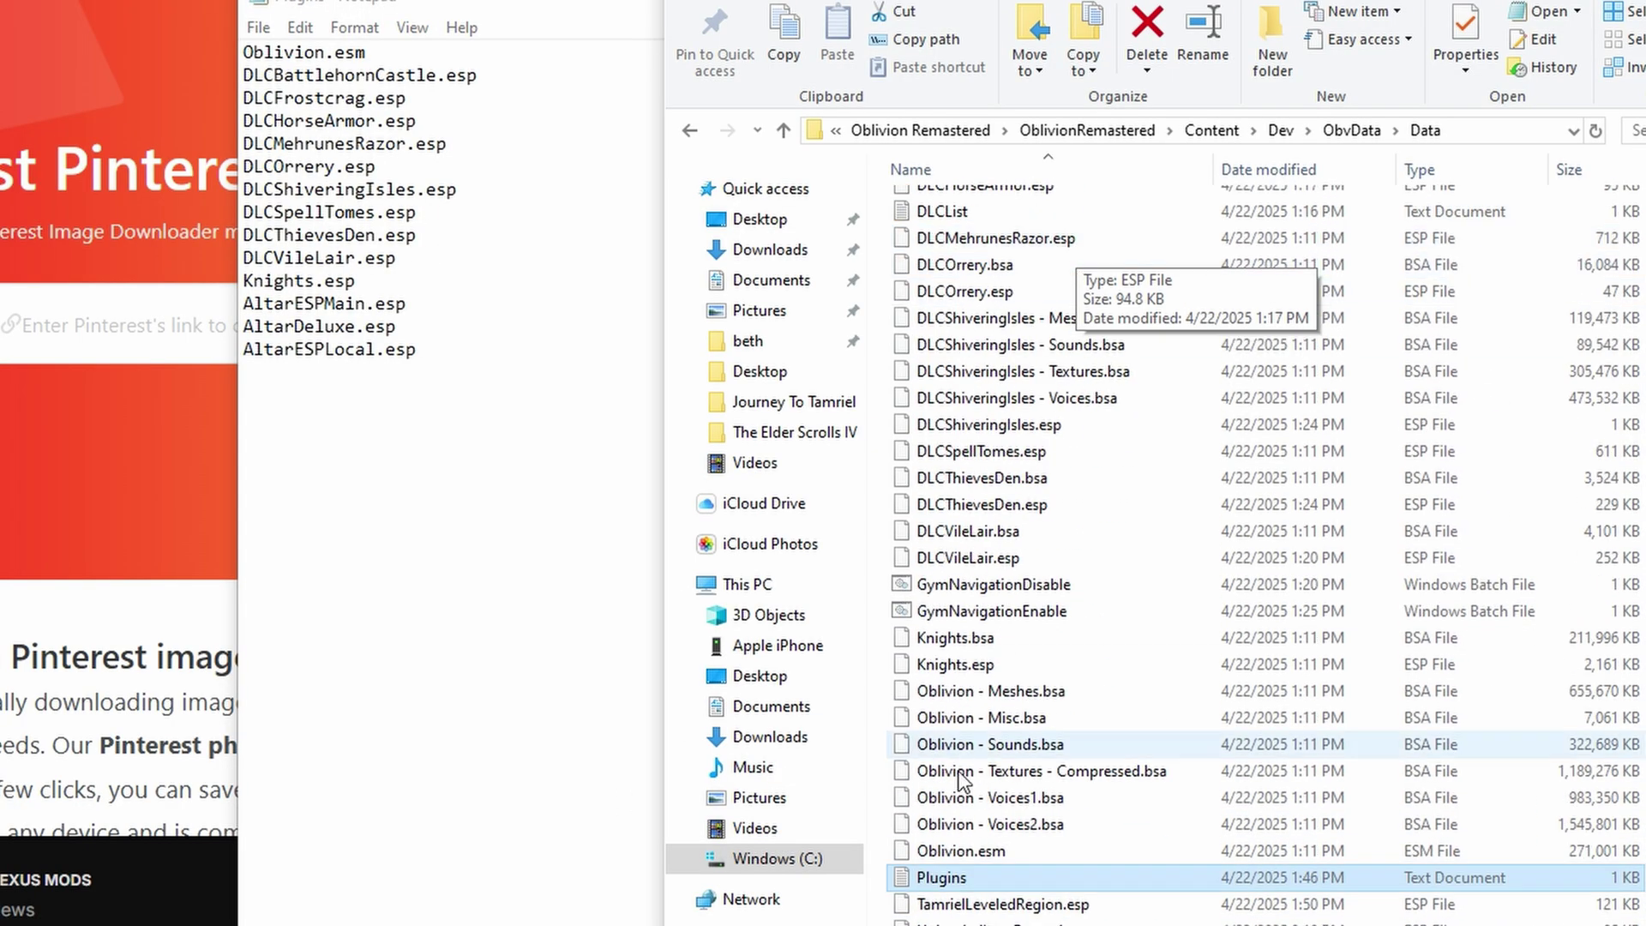
scroll(962, 856, "up", 5)
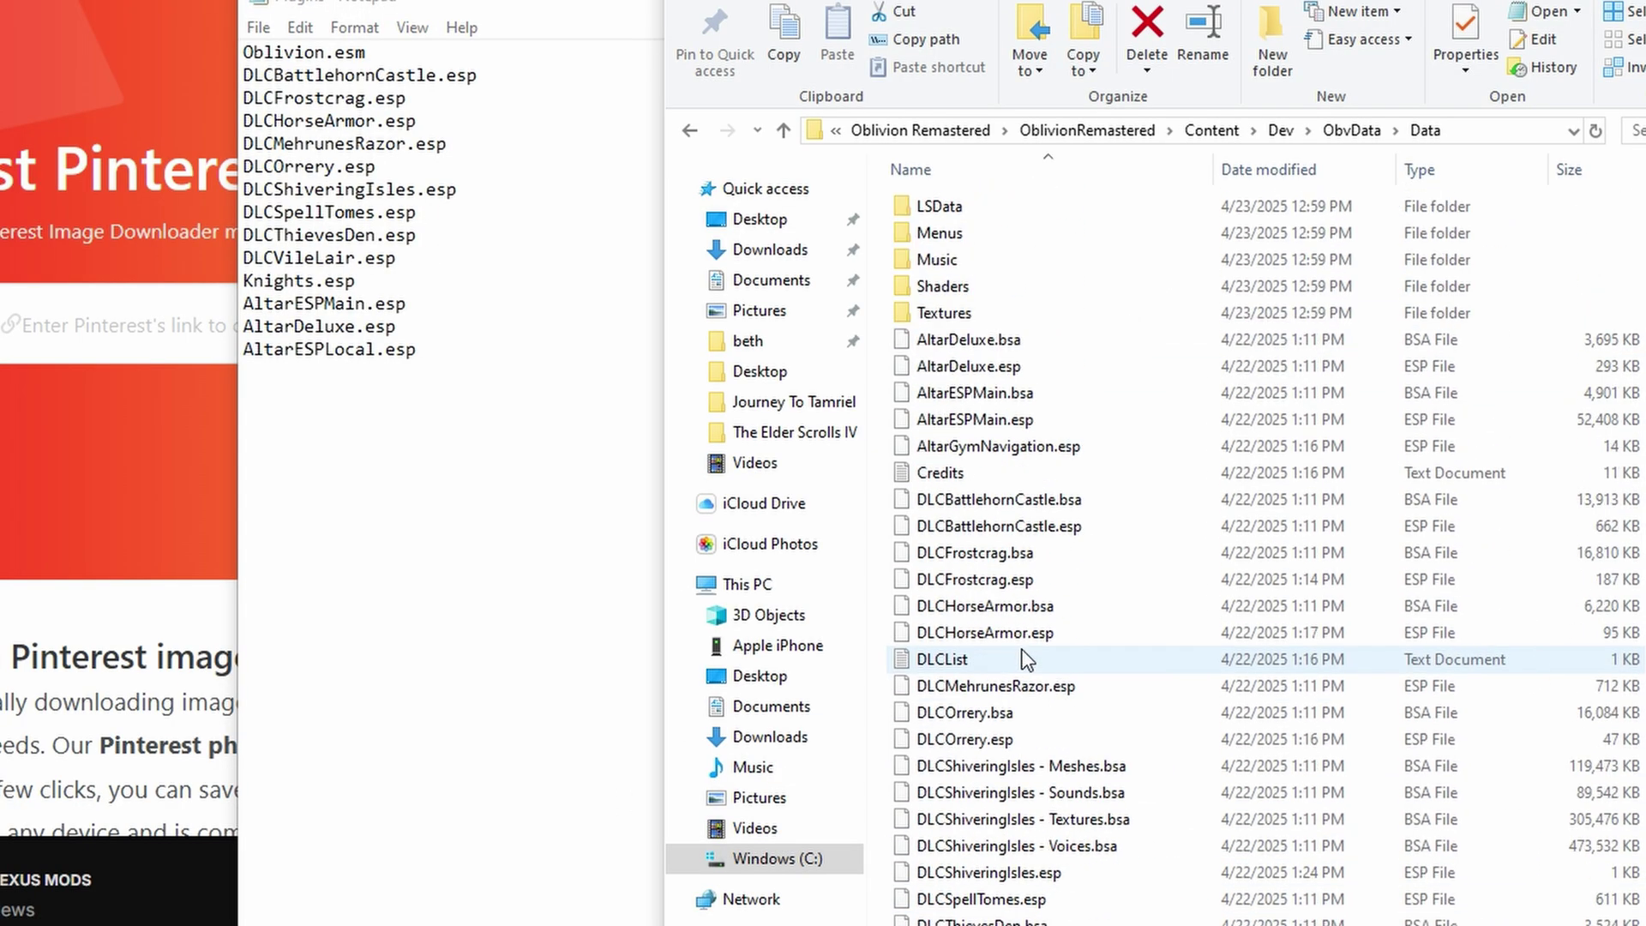
scroll(962, 855, "down", 5)
left_click(952, 923)
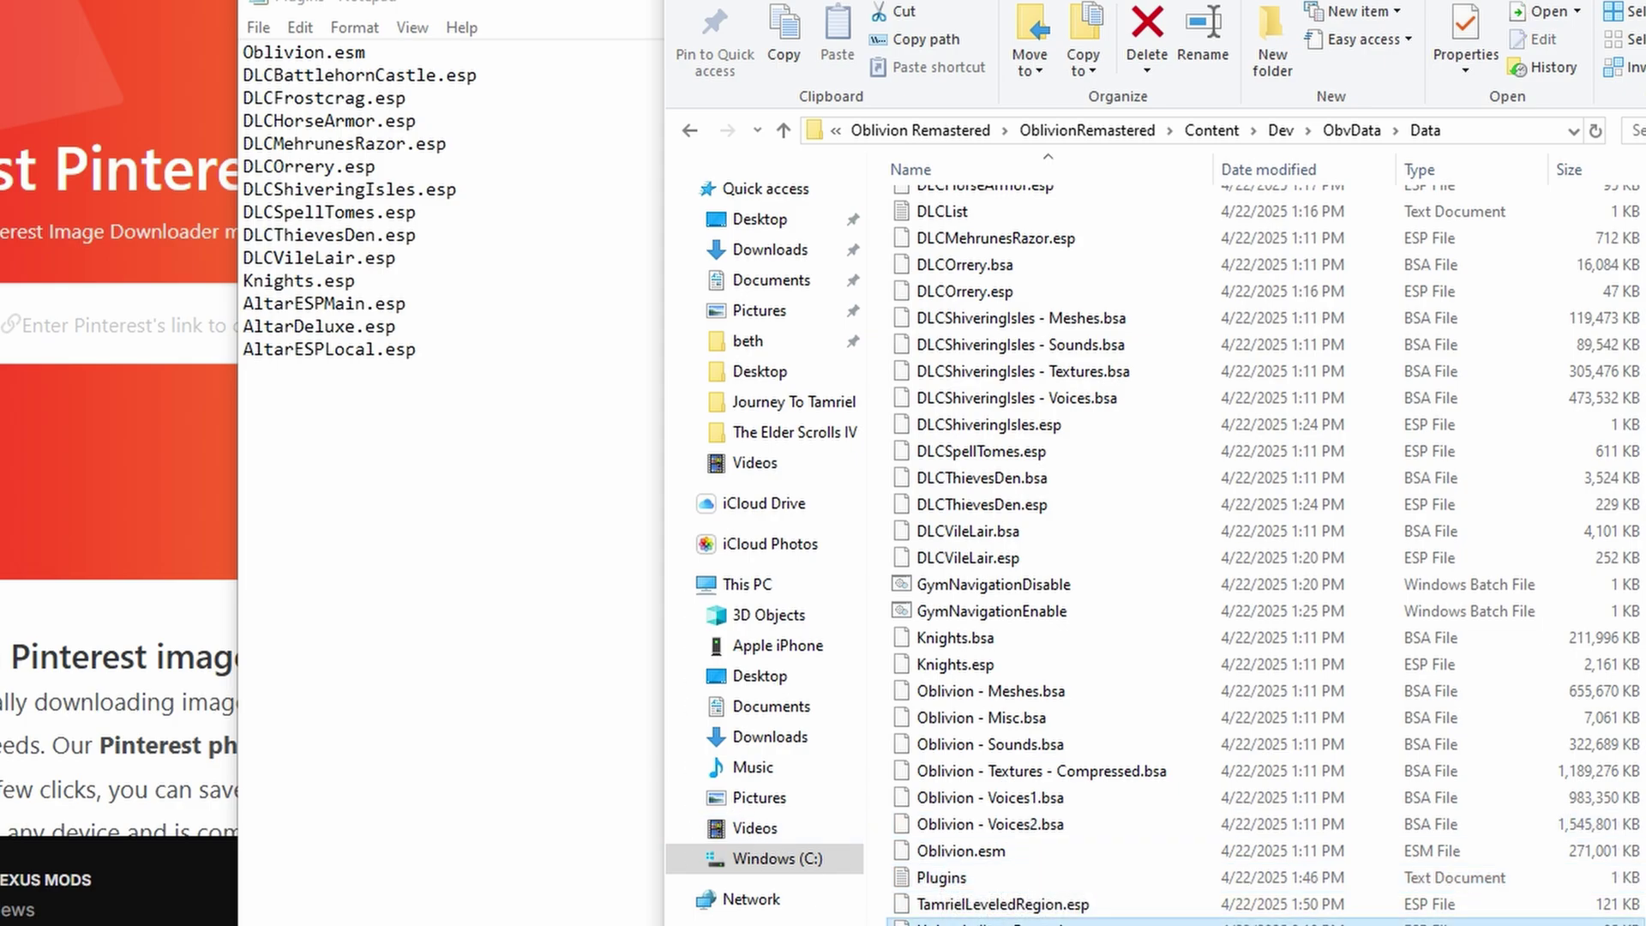
left_click(1039, 923)
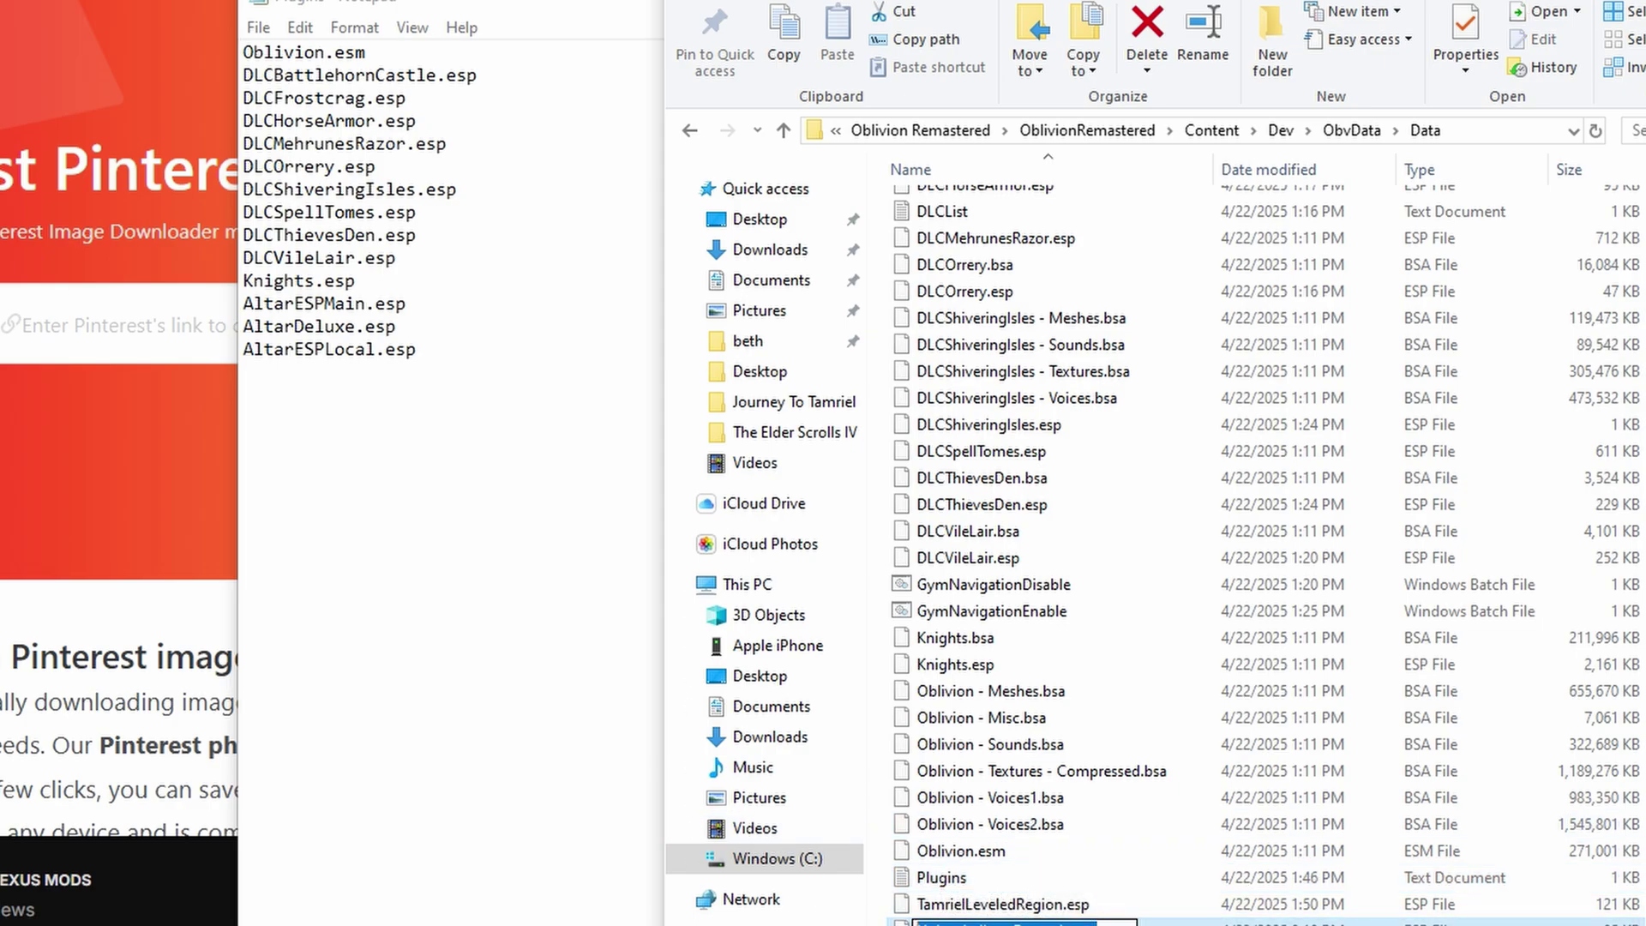
left_click(502, 391)
type("UnleveledItemRewards.esp")
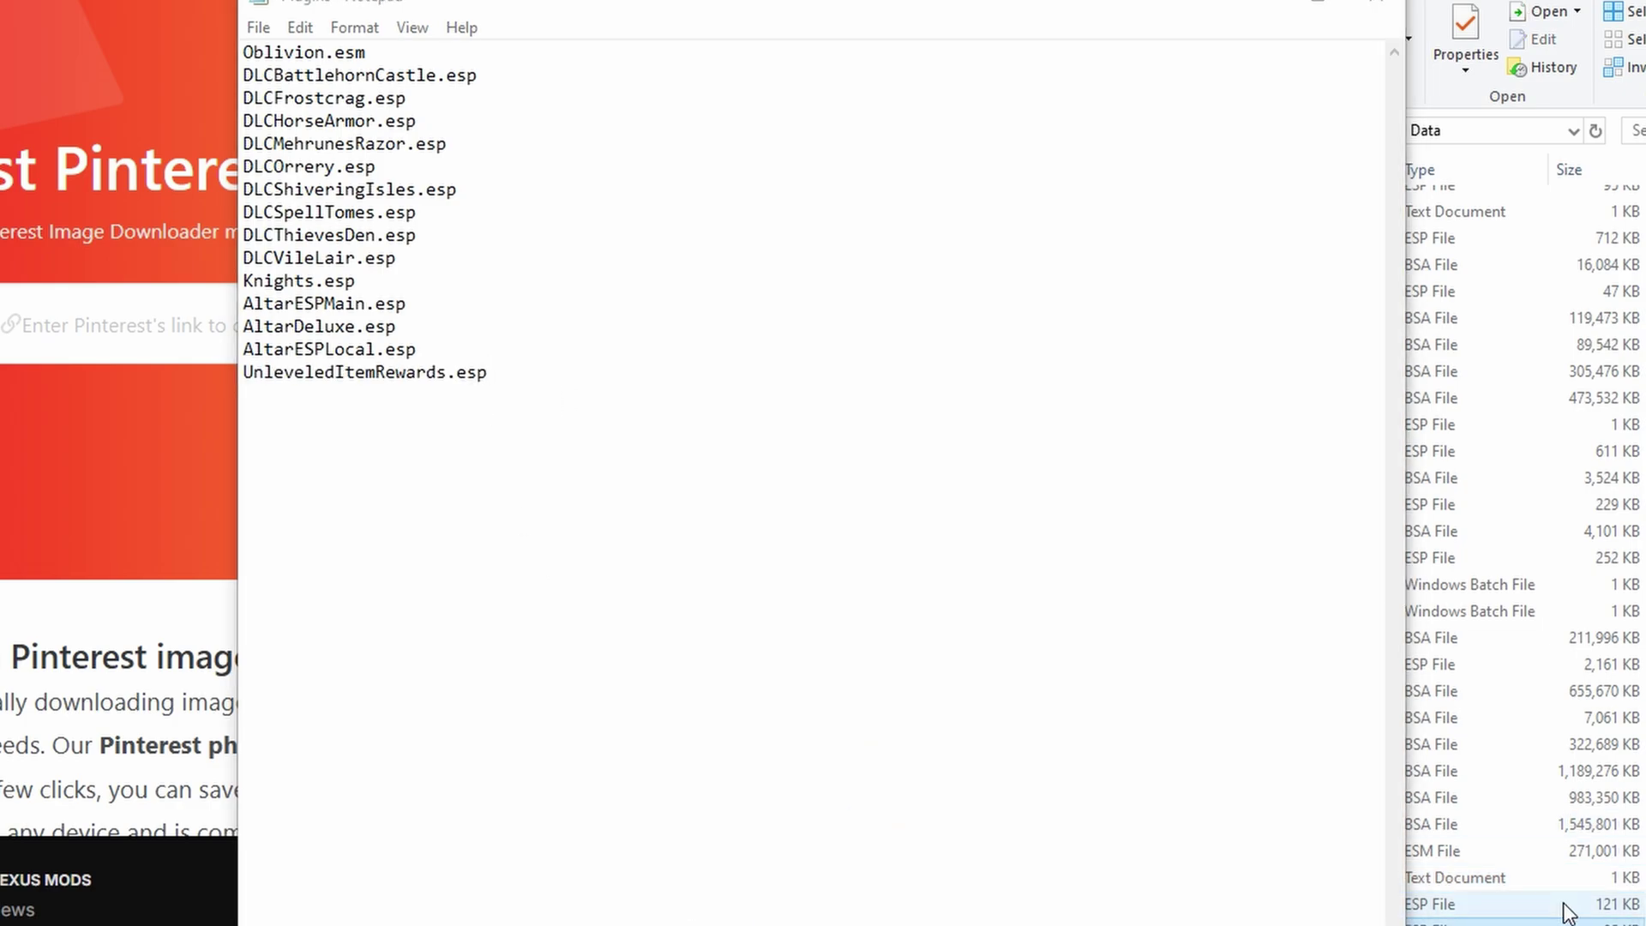
- Add UnleveledItemRewardsDeluxeEdition.esp as the last line and save Plugins.txt
left_click(1569, 908)
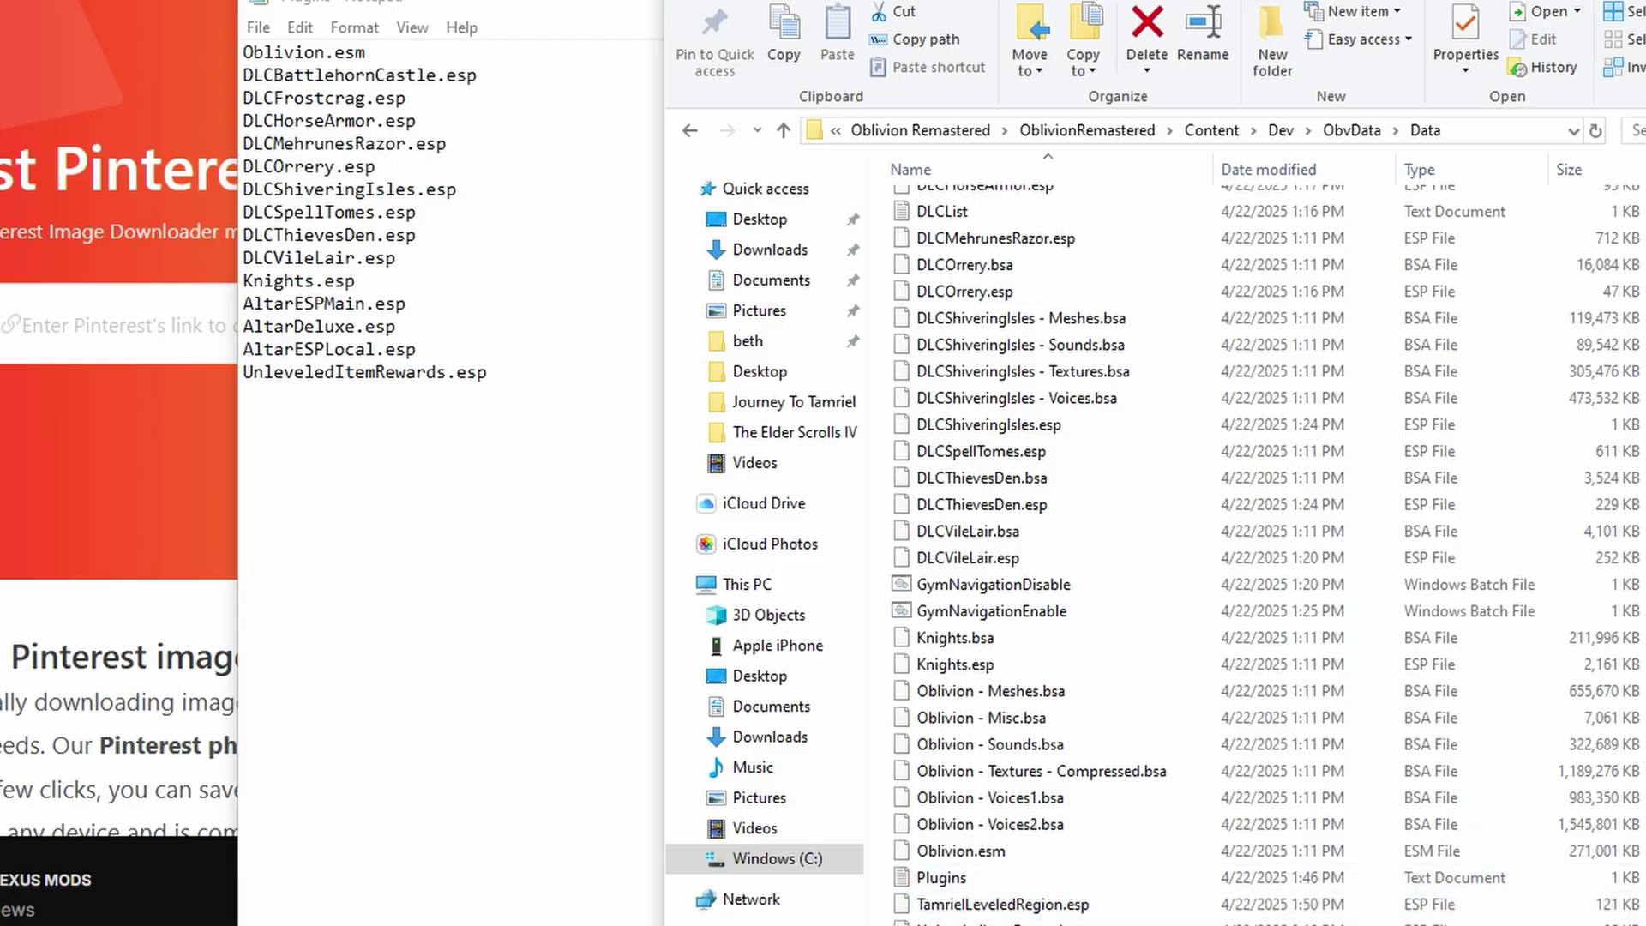
left_click(576, 515)
key("Return")
type("UnleveledItemRewardsDeluxeEdition.esp")
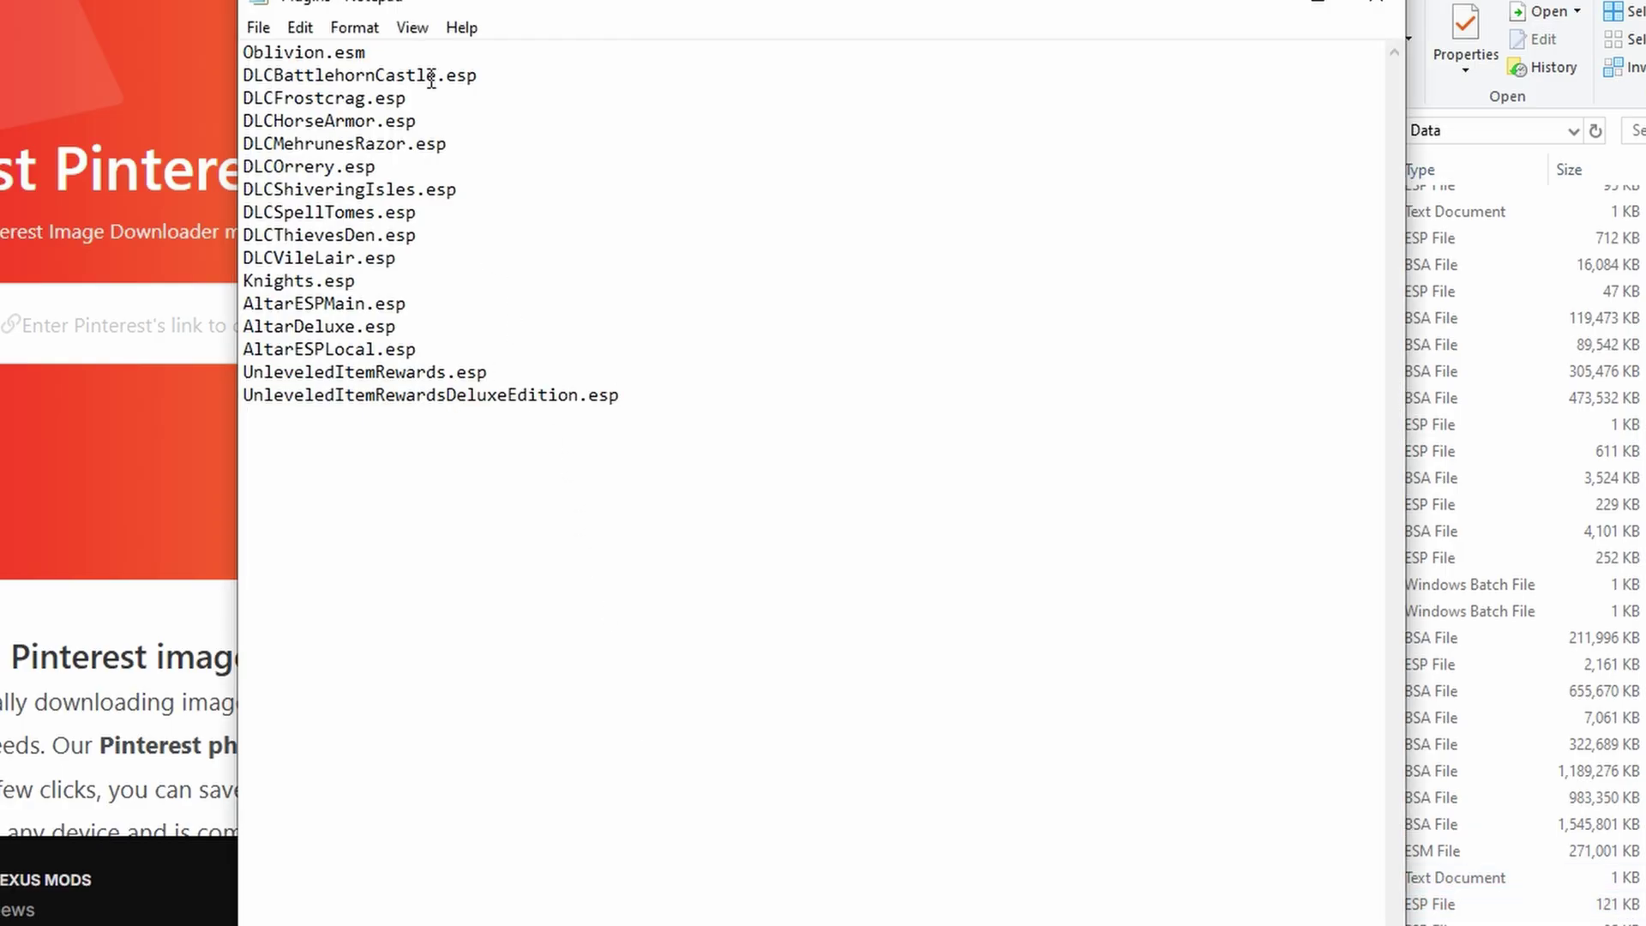
left_click(258, 27)
left_click(296, 142)
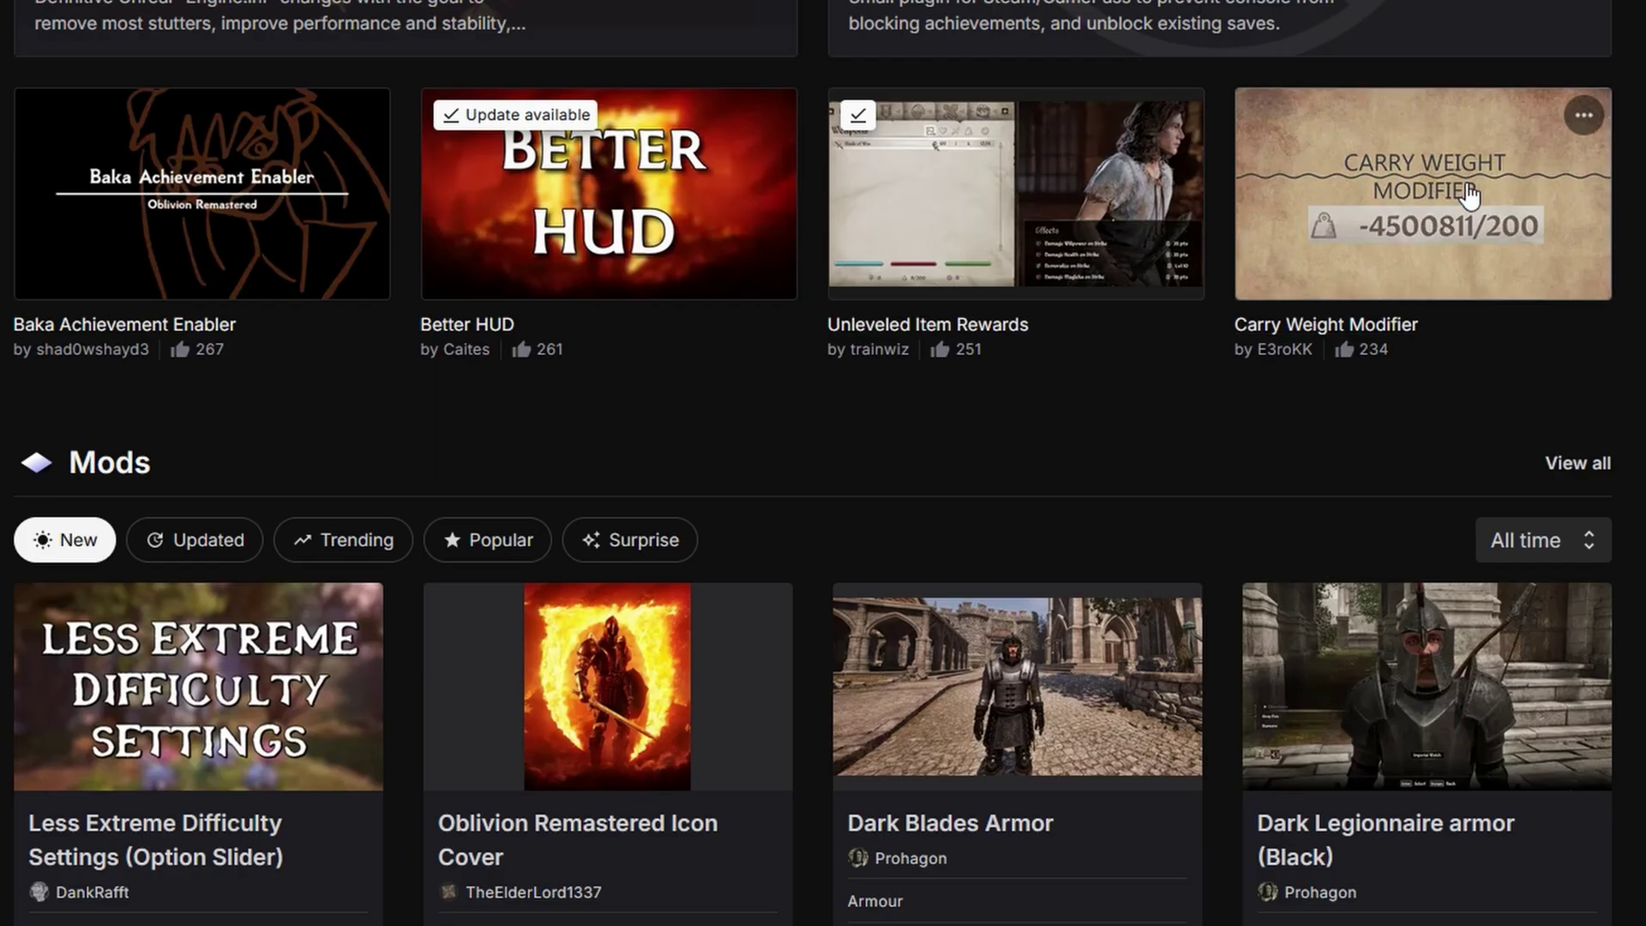
- Glance at the Carry Weight Modifier page, then return to the Oblivion Remastered mods list
left_click(1430, 195)
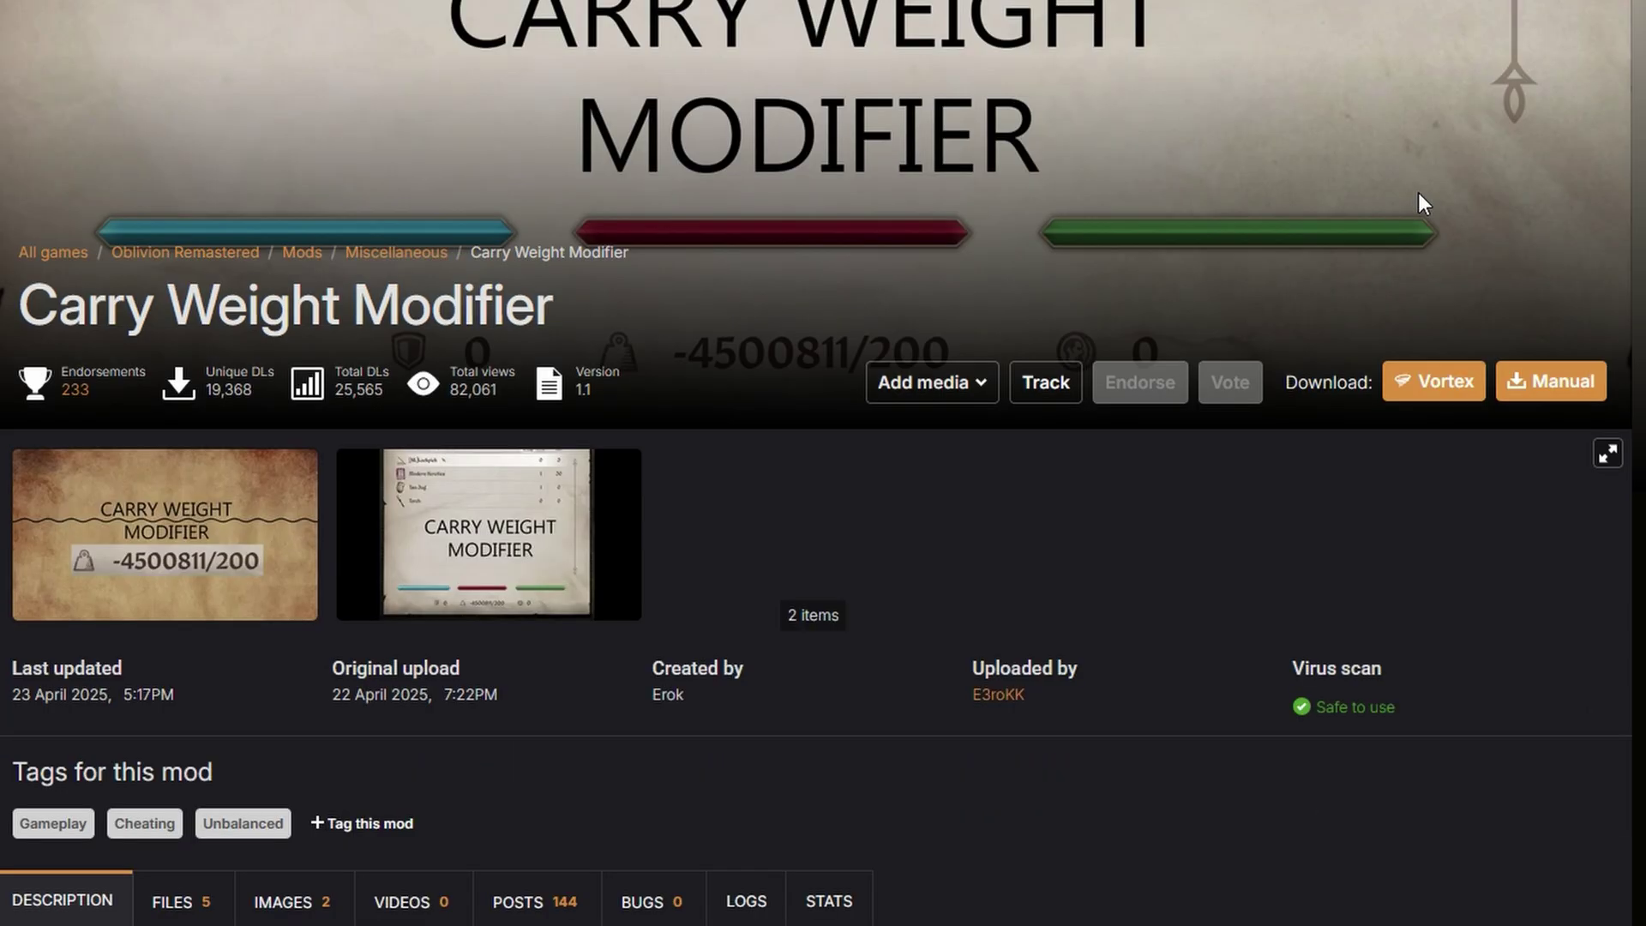
scroll(948, 367, "down", 5)
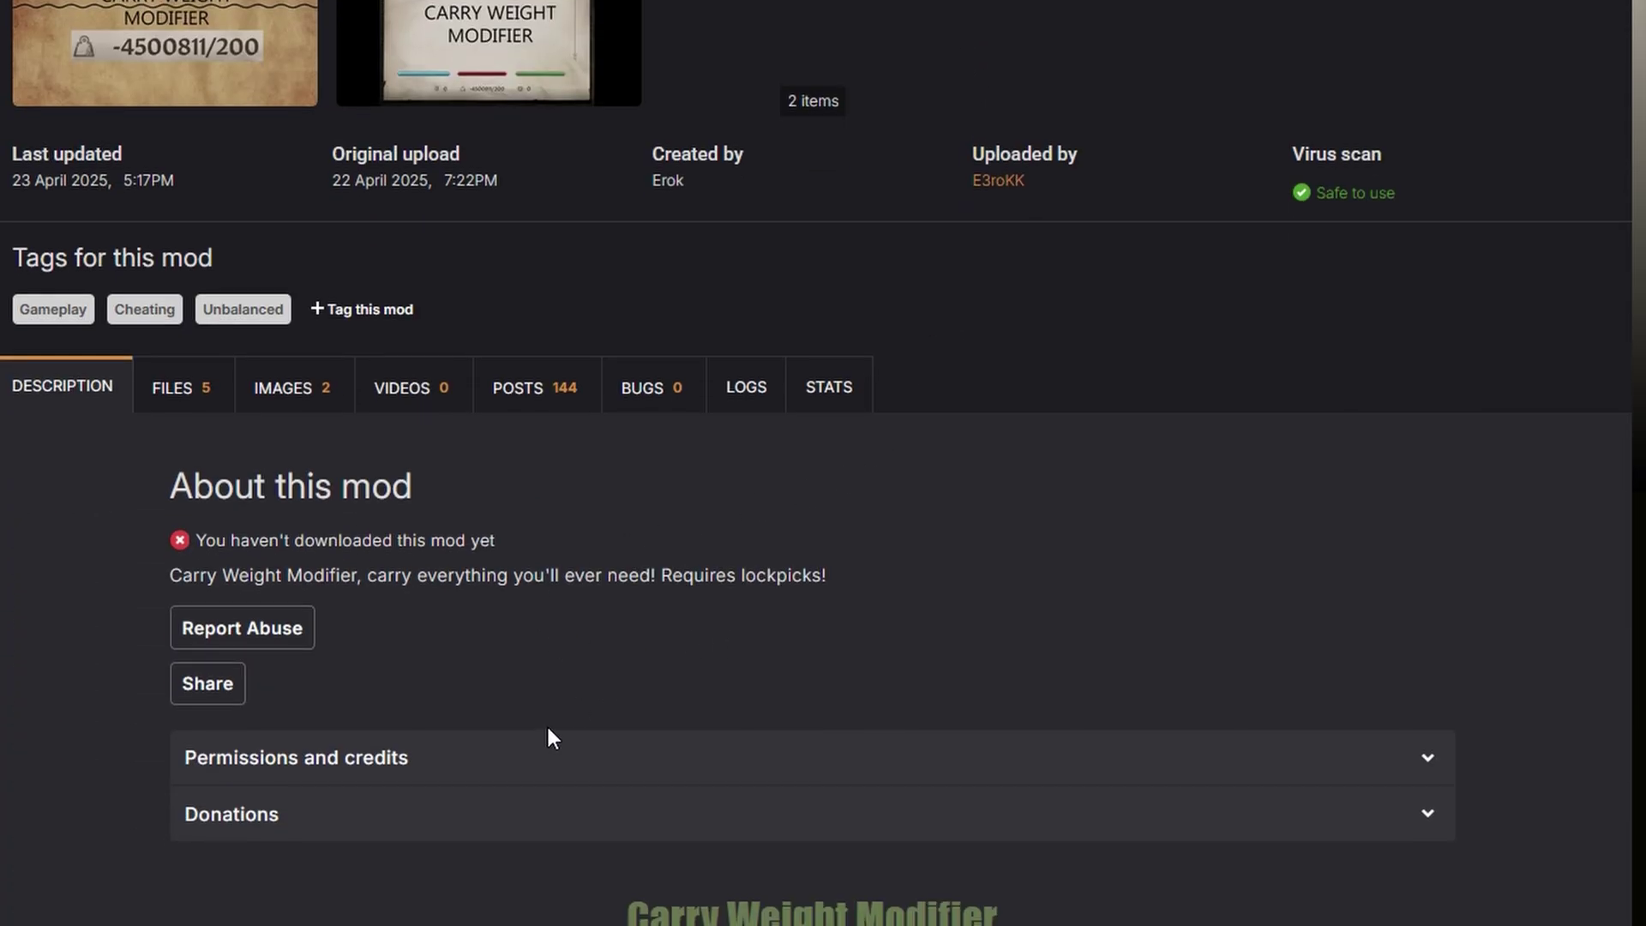
scroll(548, 736, "up", 5)
key("alt+Left")
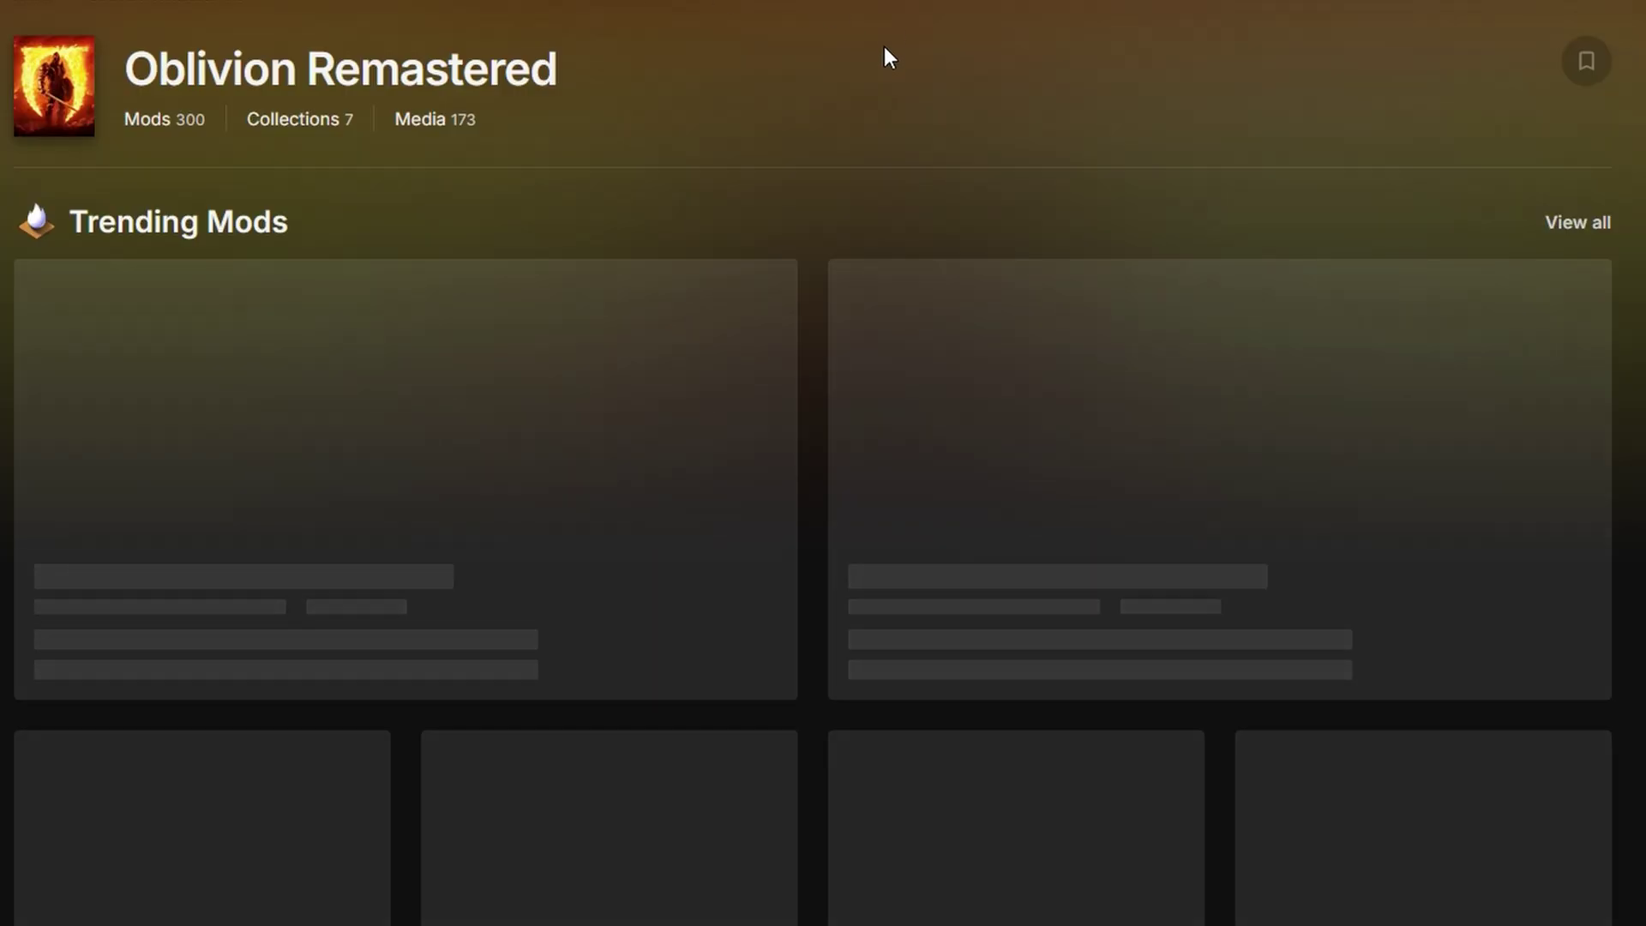
scroll(834, 368, "down", 3)
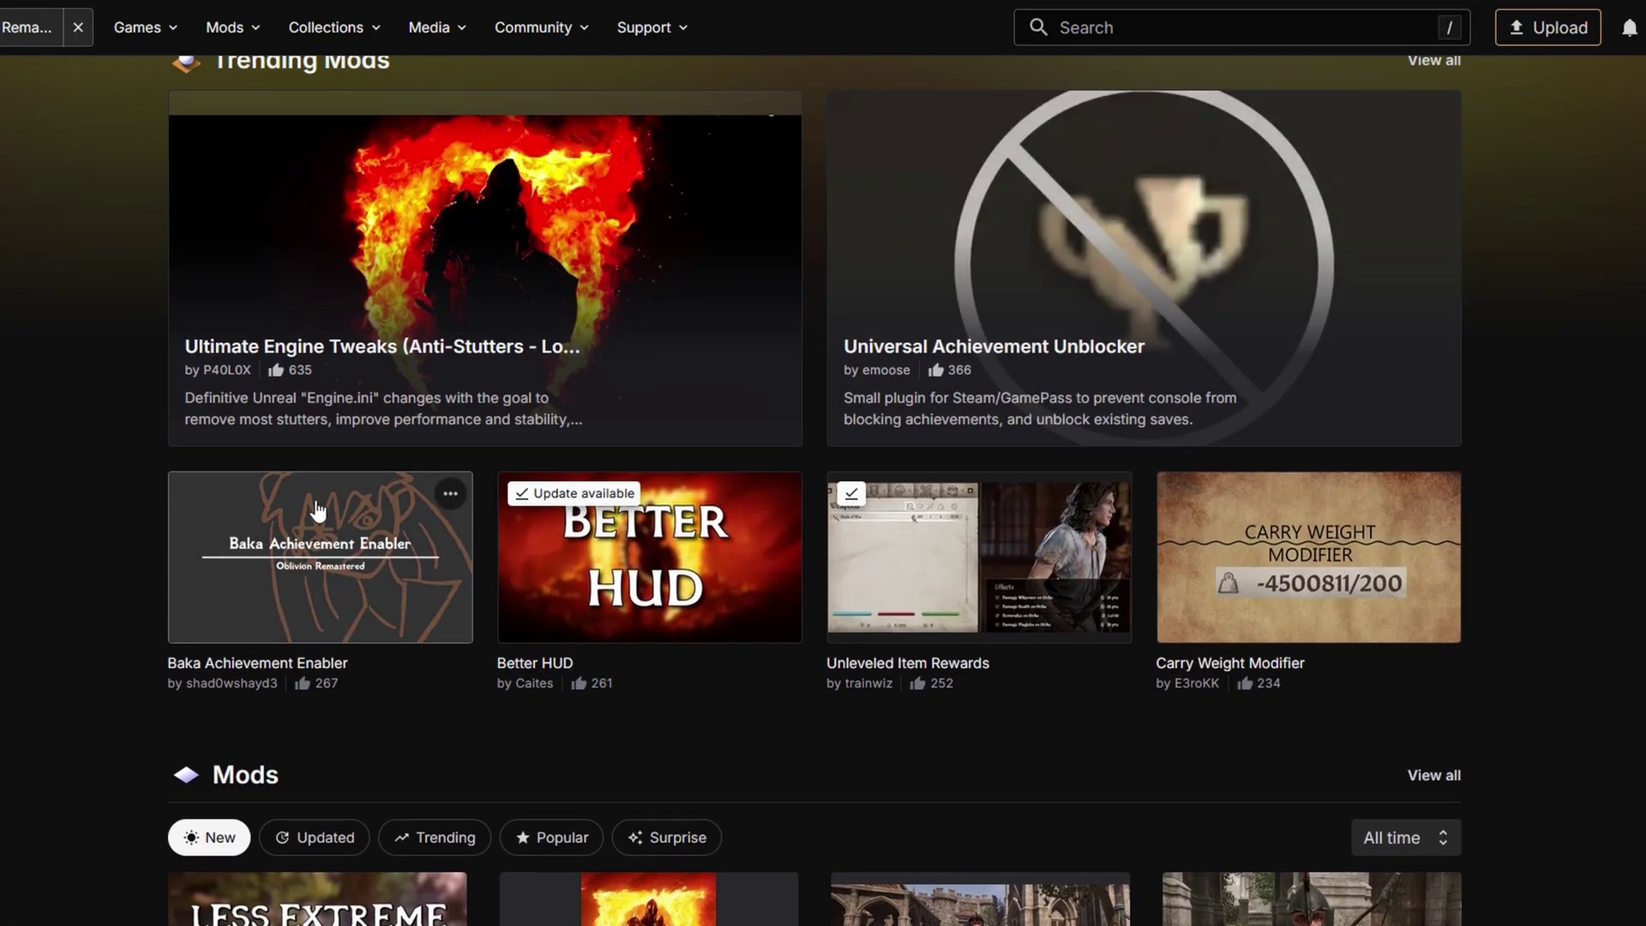
- Open Universal Achievement Unblocker in a new tab and read the Baka Achievement Enabler description
right_click(283, 568)
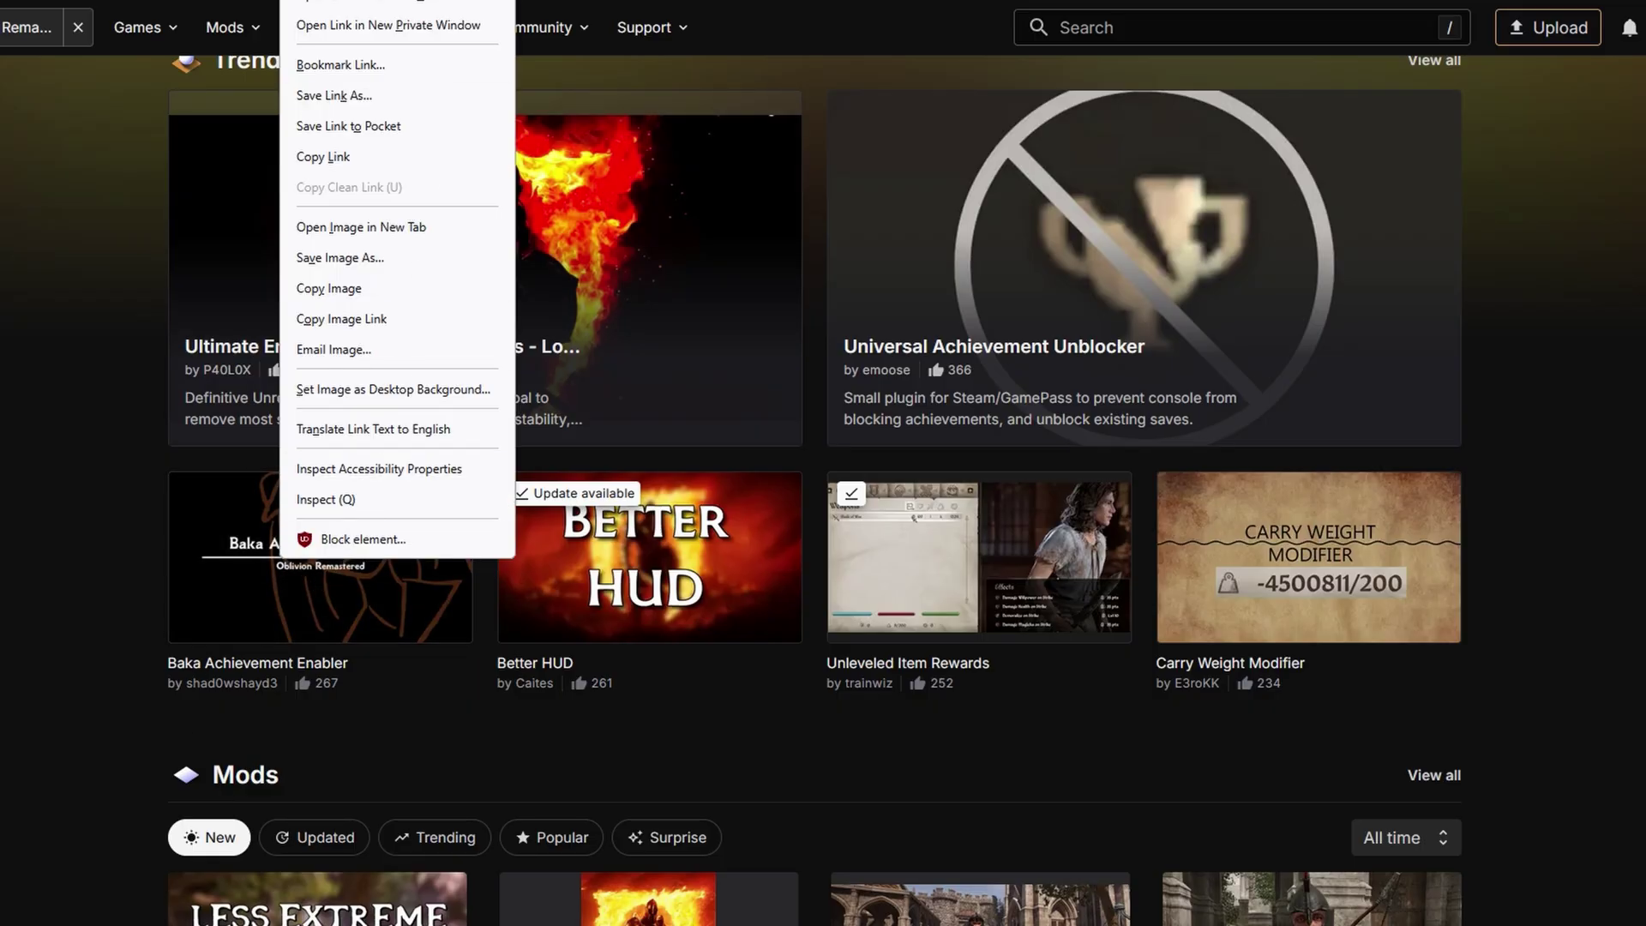
right_click(1146, 349)
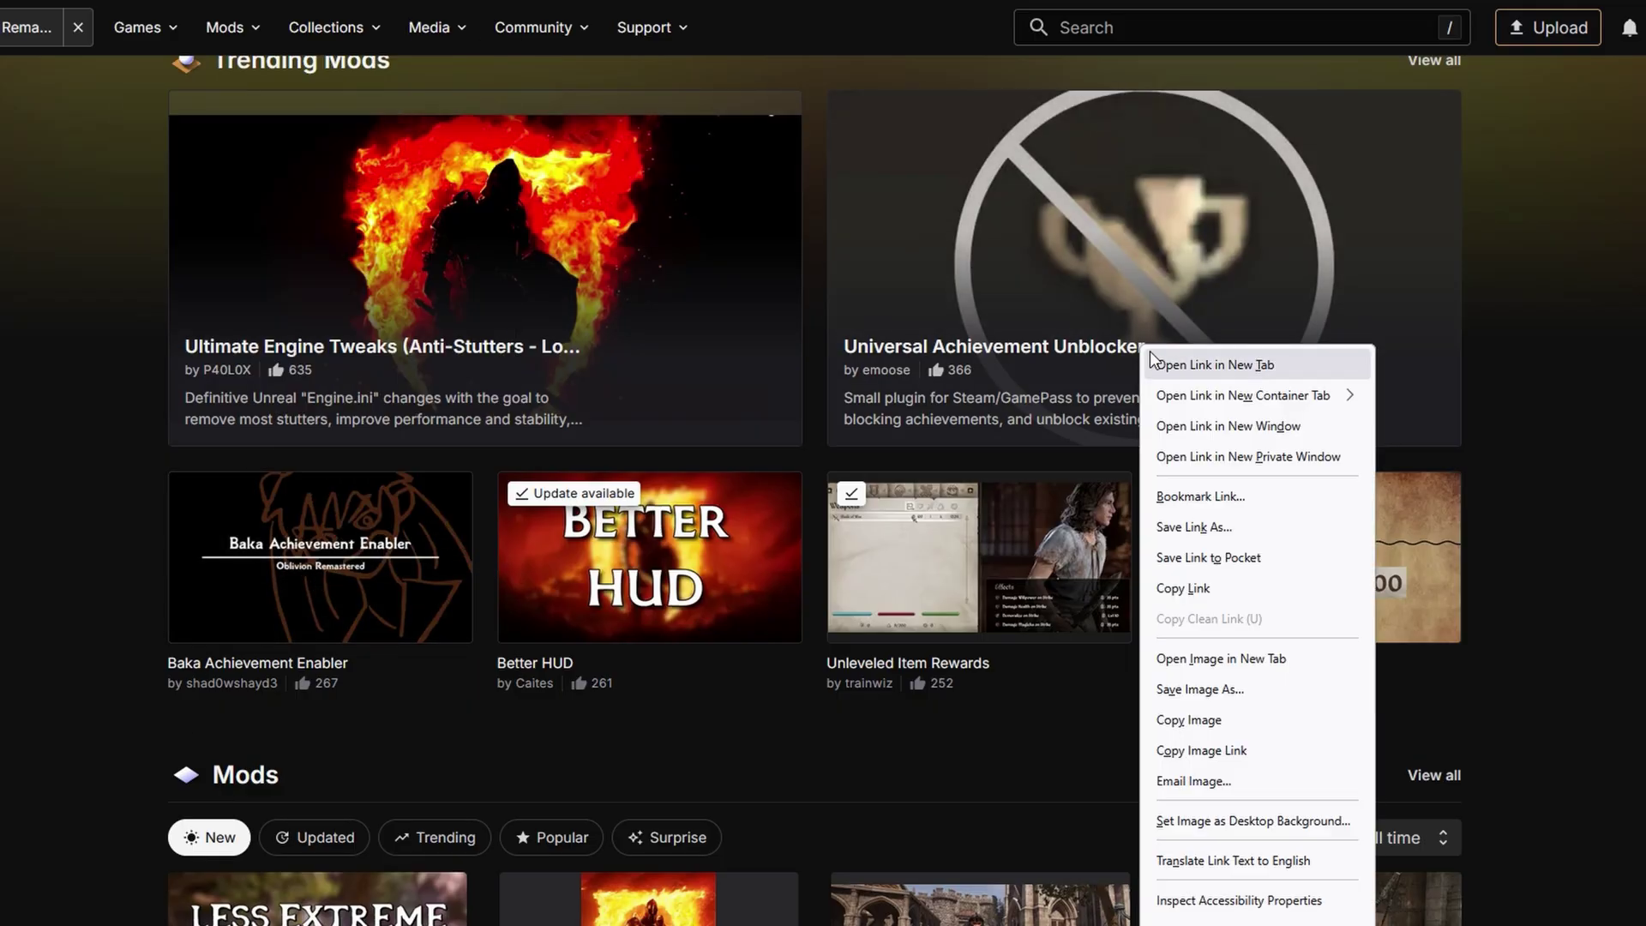
left_click(1153, 361)
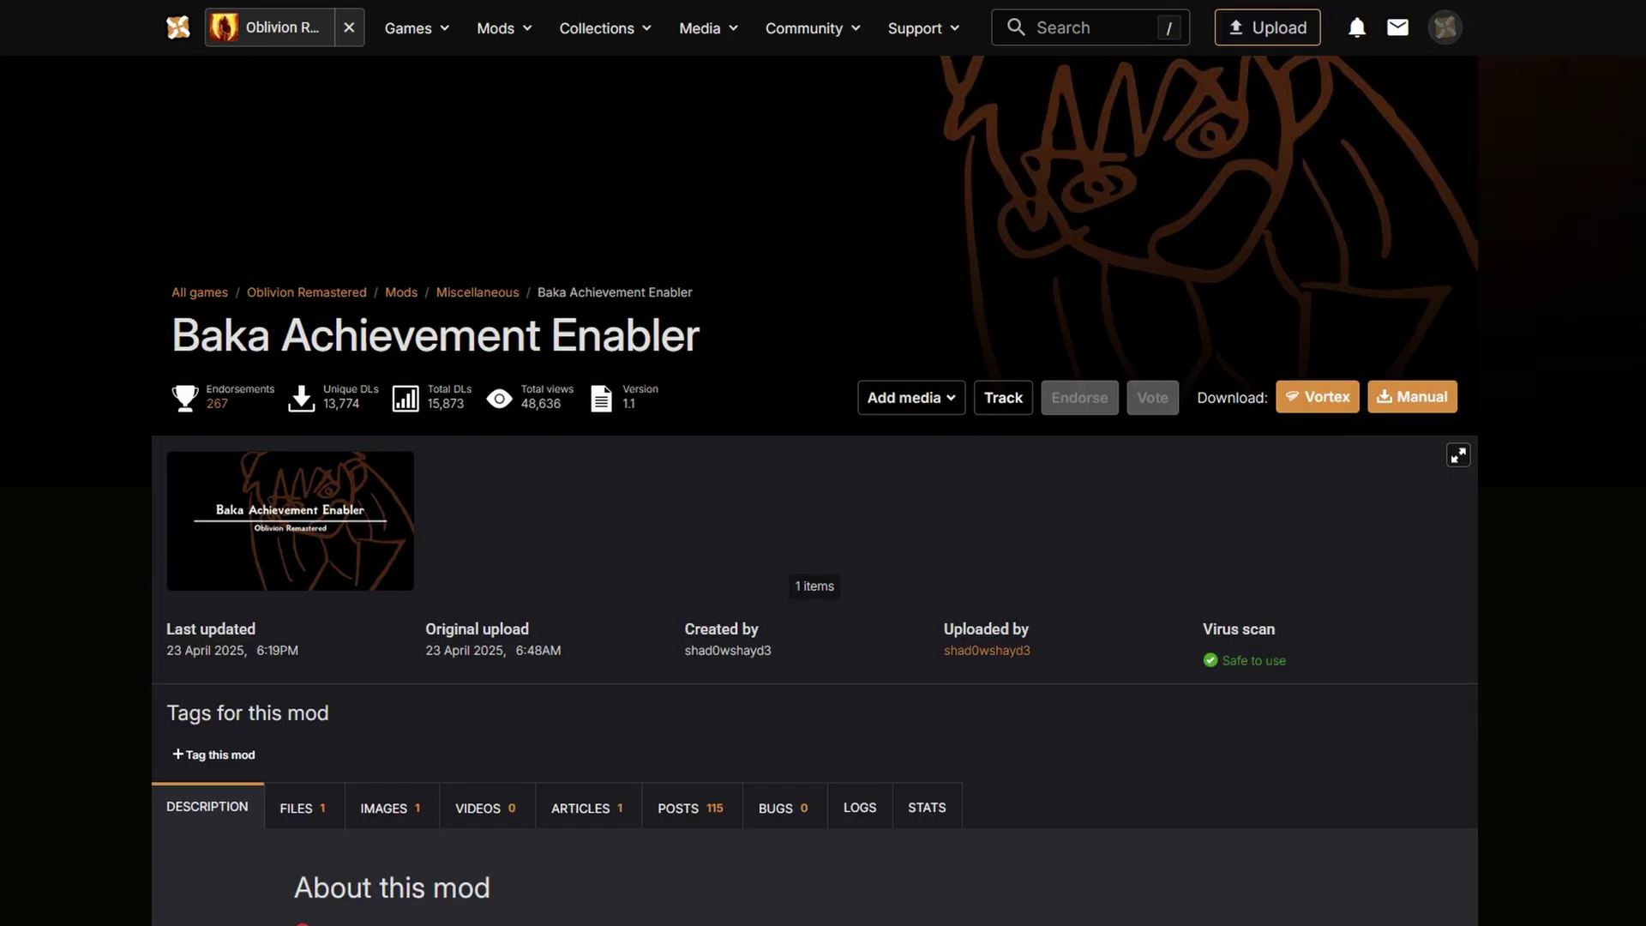
scroll(536, 462, "down", 5)
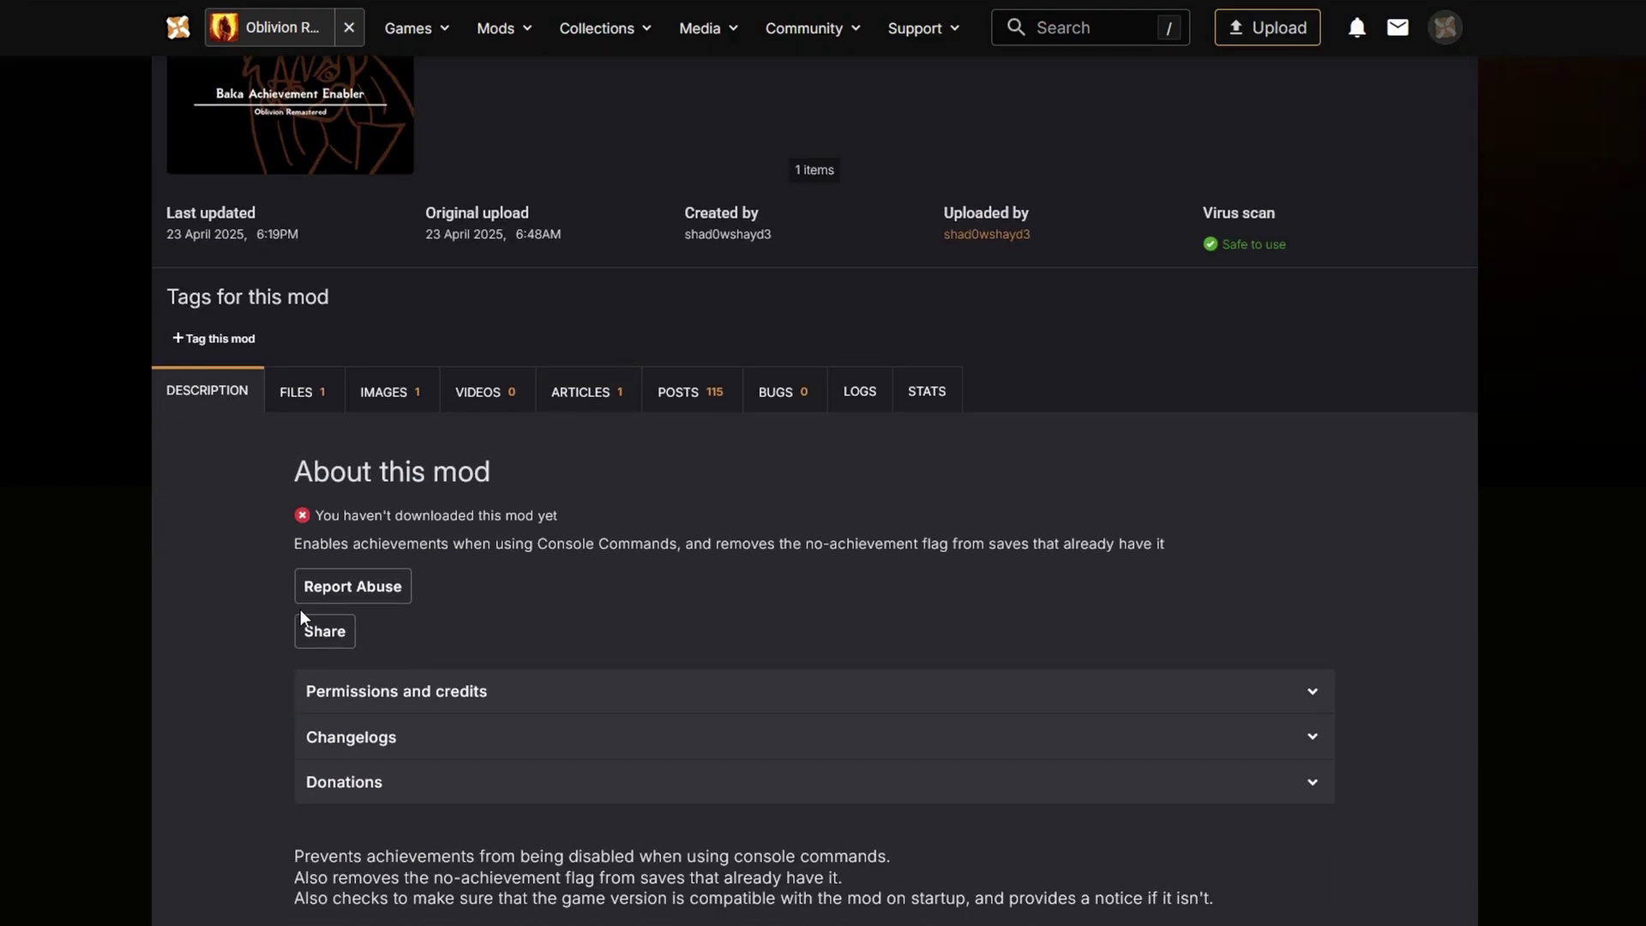
key("ctrl+Tab")
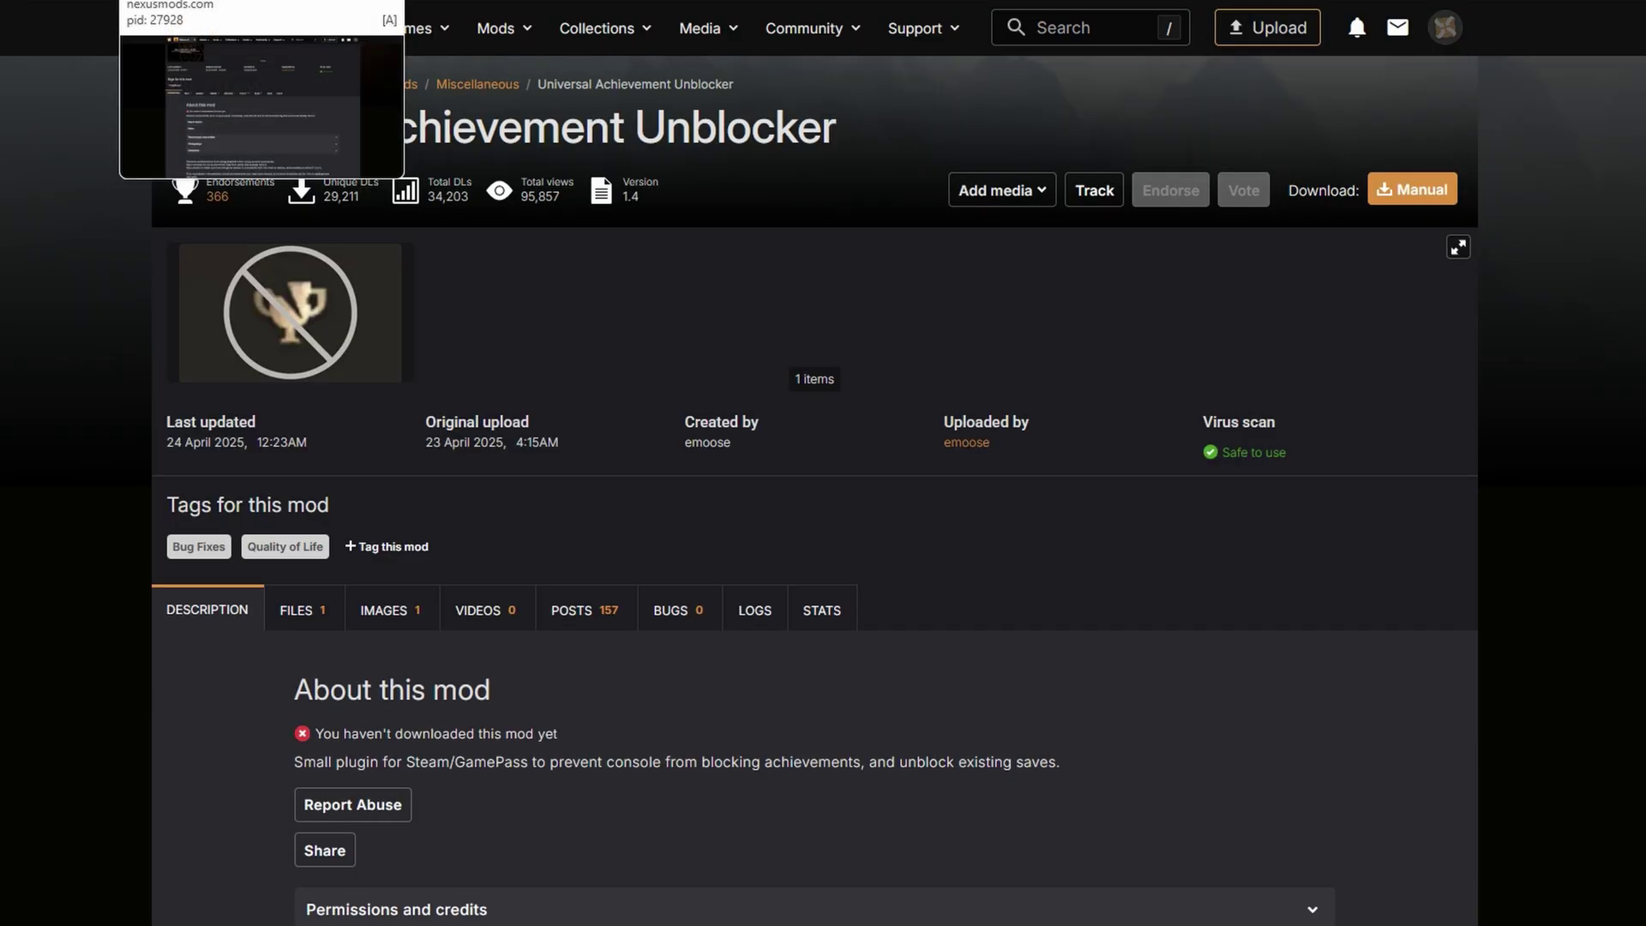
key("ctrl+Tab")
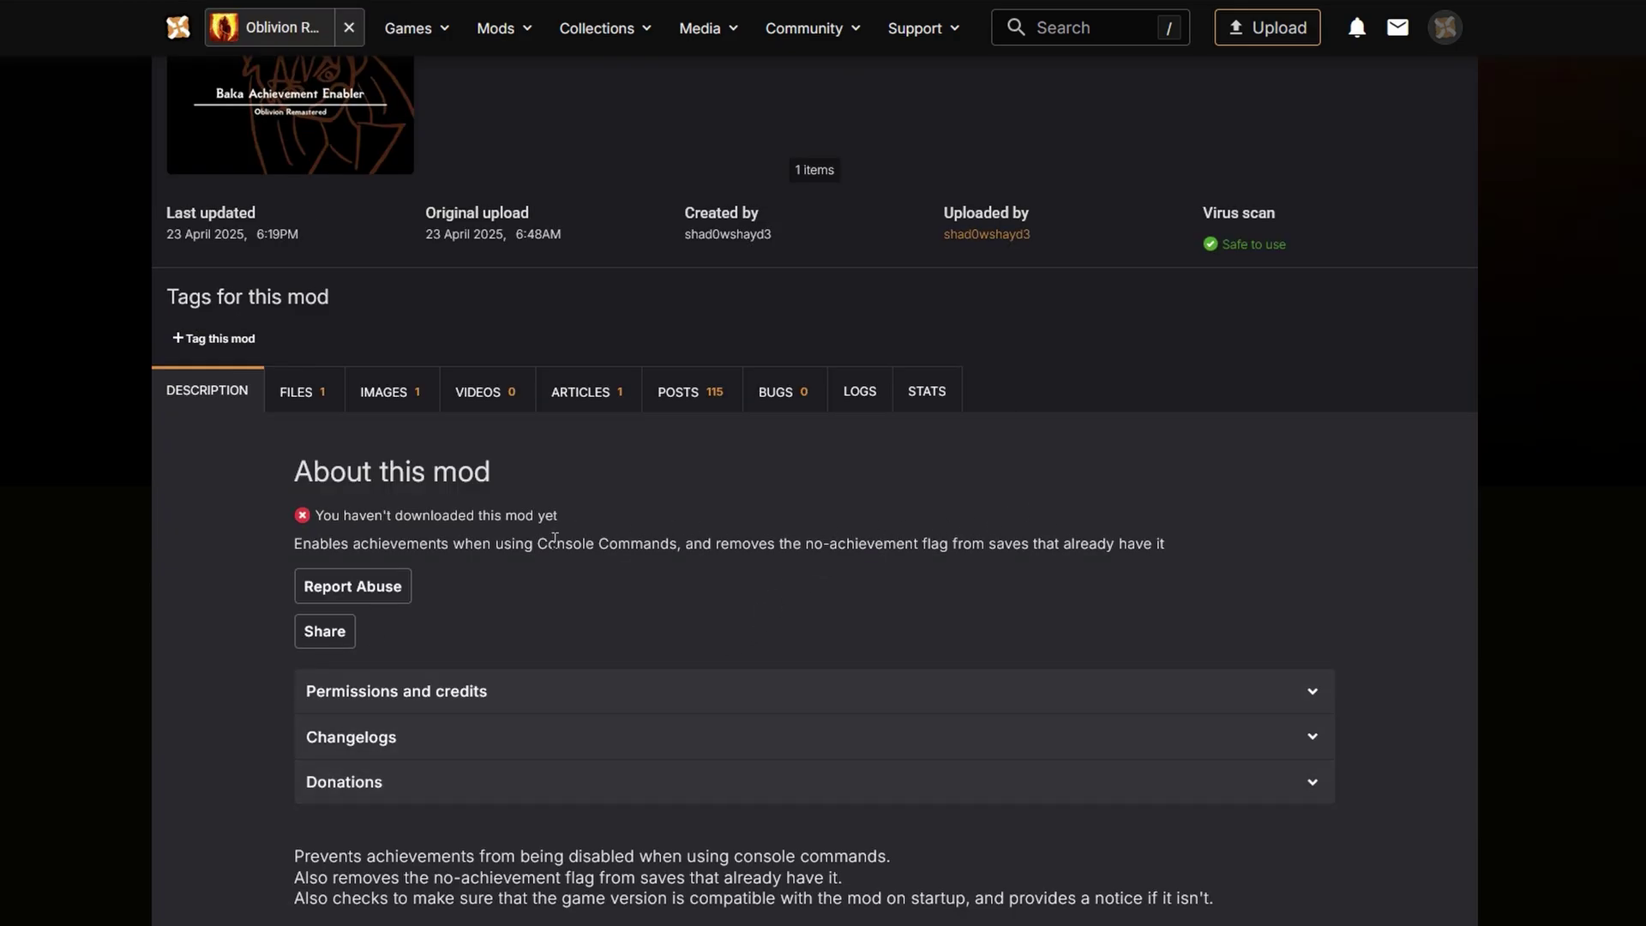
scroll(554, 539, "down", 2)
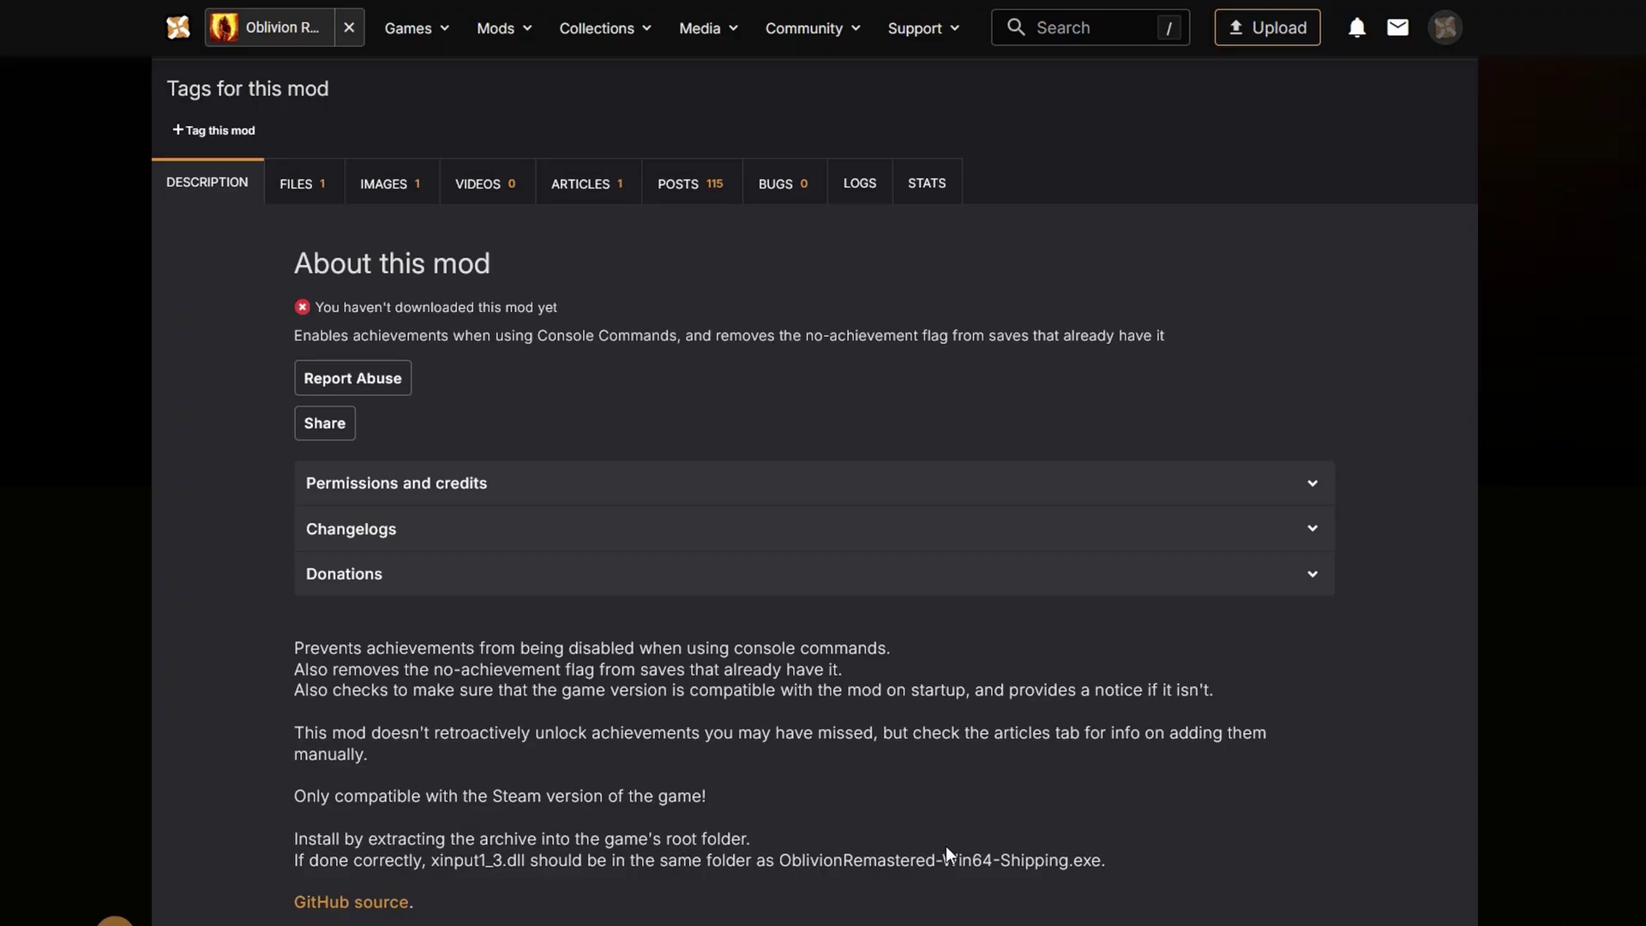
- Manually download the Baka Achievement Enabler main file via Slow Download and save the 7z
left_click(313, 178)
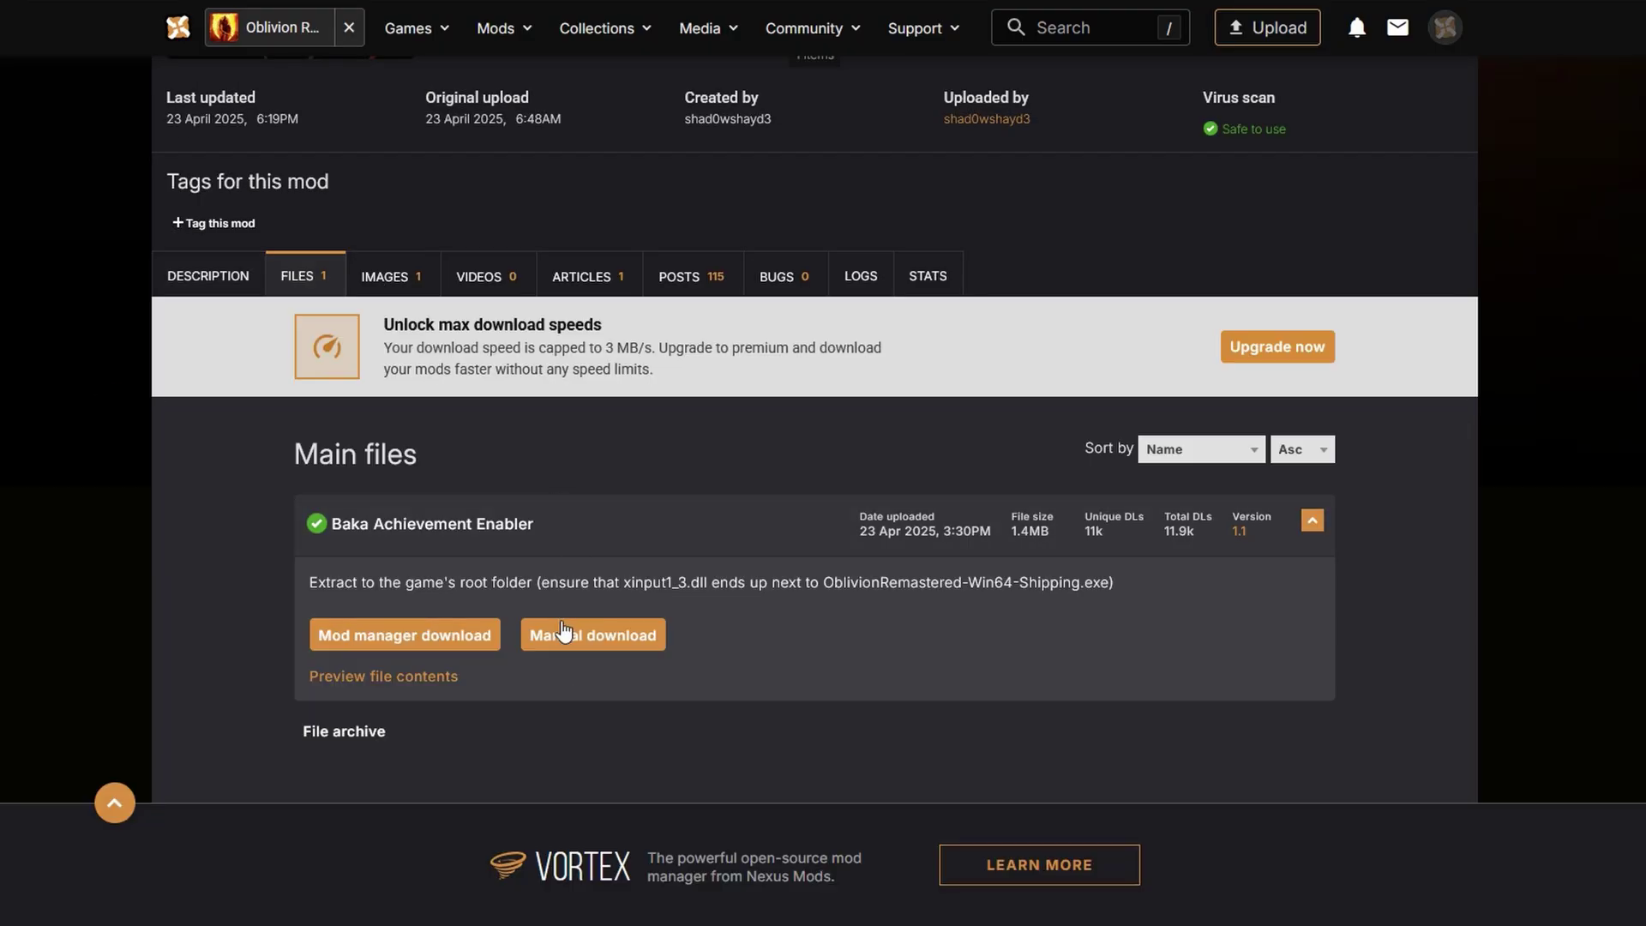
left_click(564, 631)
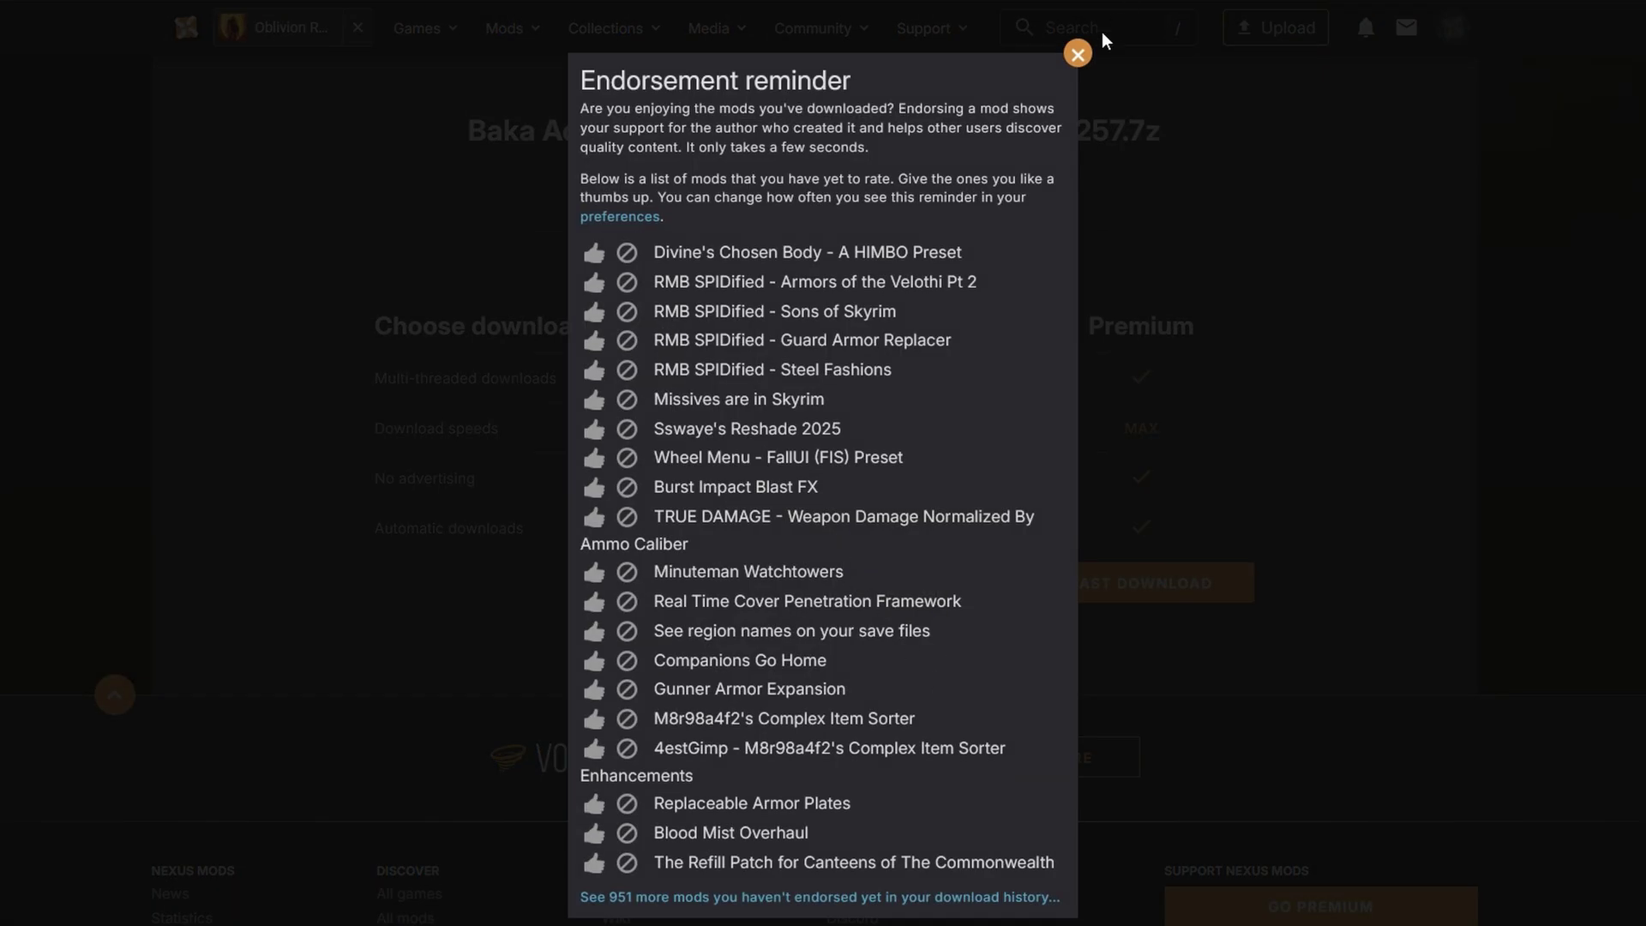
left_click(1078, 56)
left_click(923, 571)
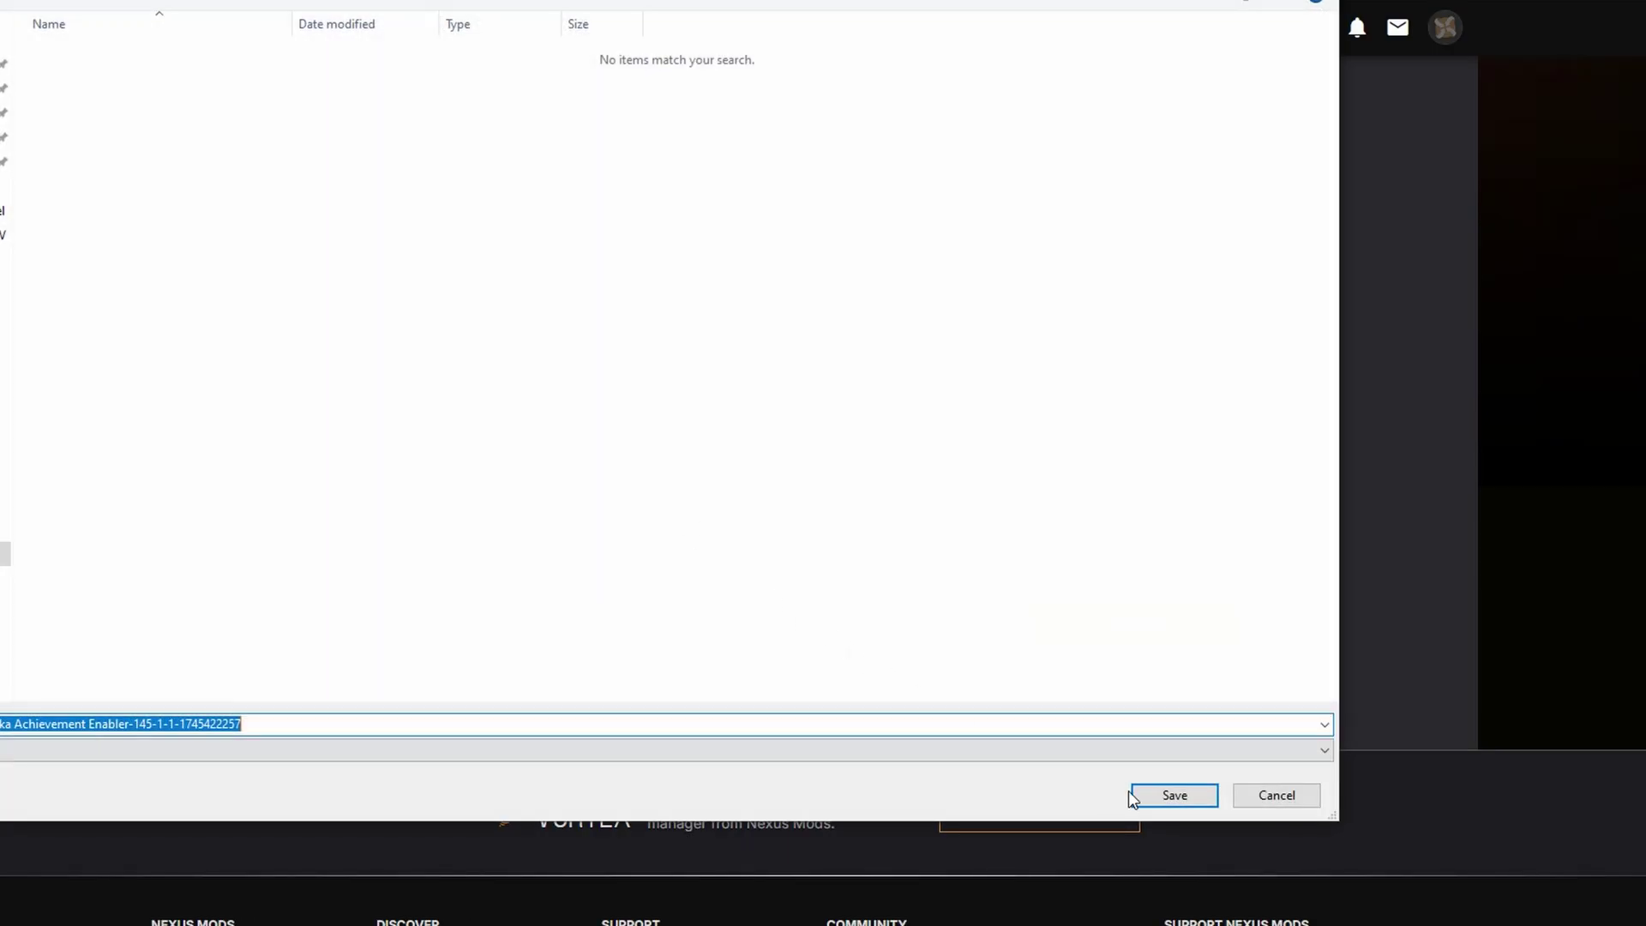
left_click(1200, 796)
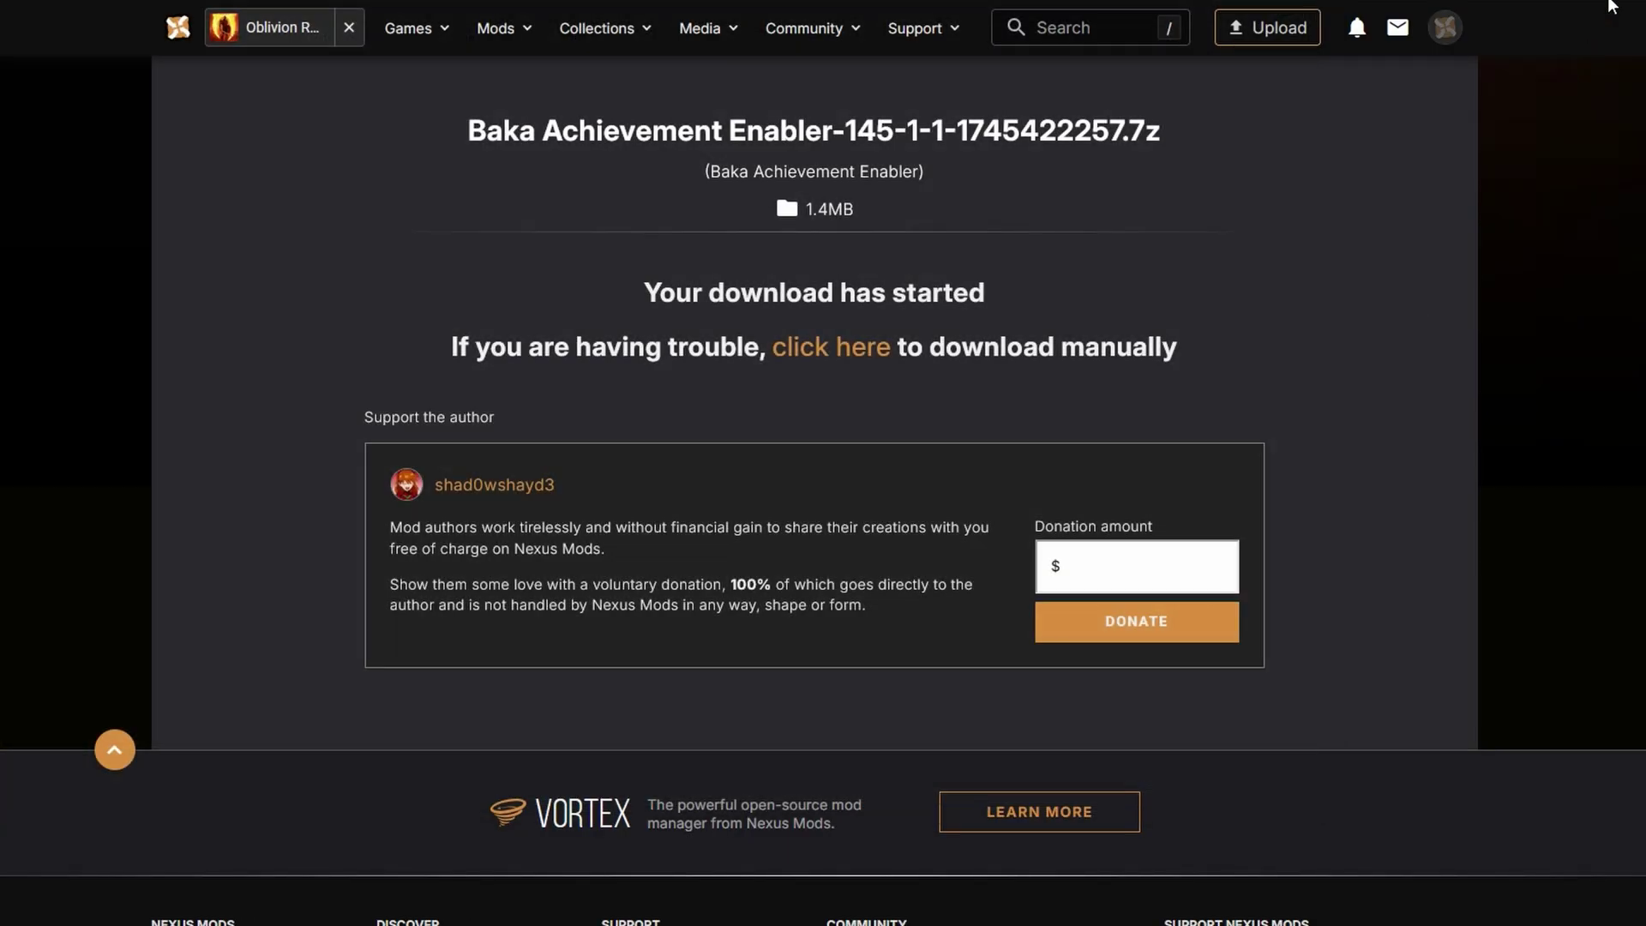
- Open the Baka archive and inspect its OblivionRemastered\Binaries\Win64 folder holding the dll
left_click(1372, 17)
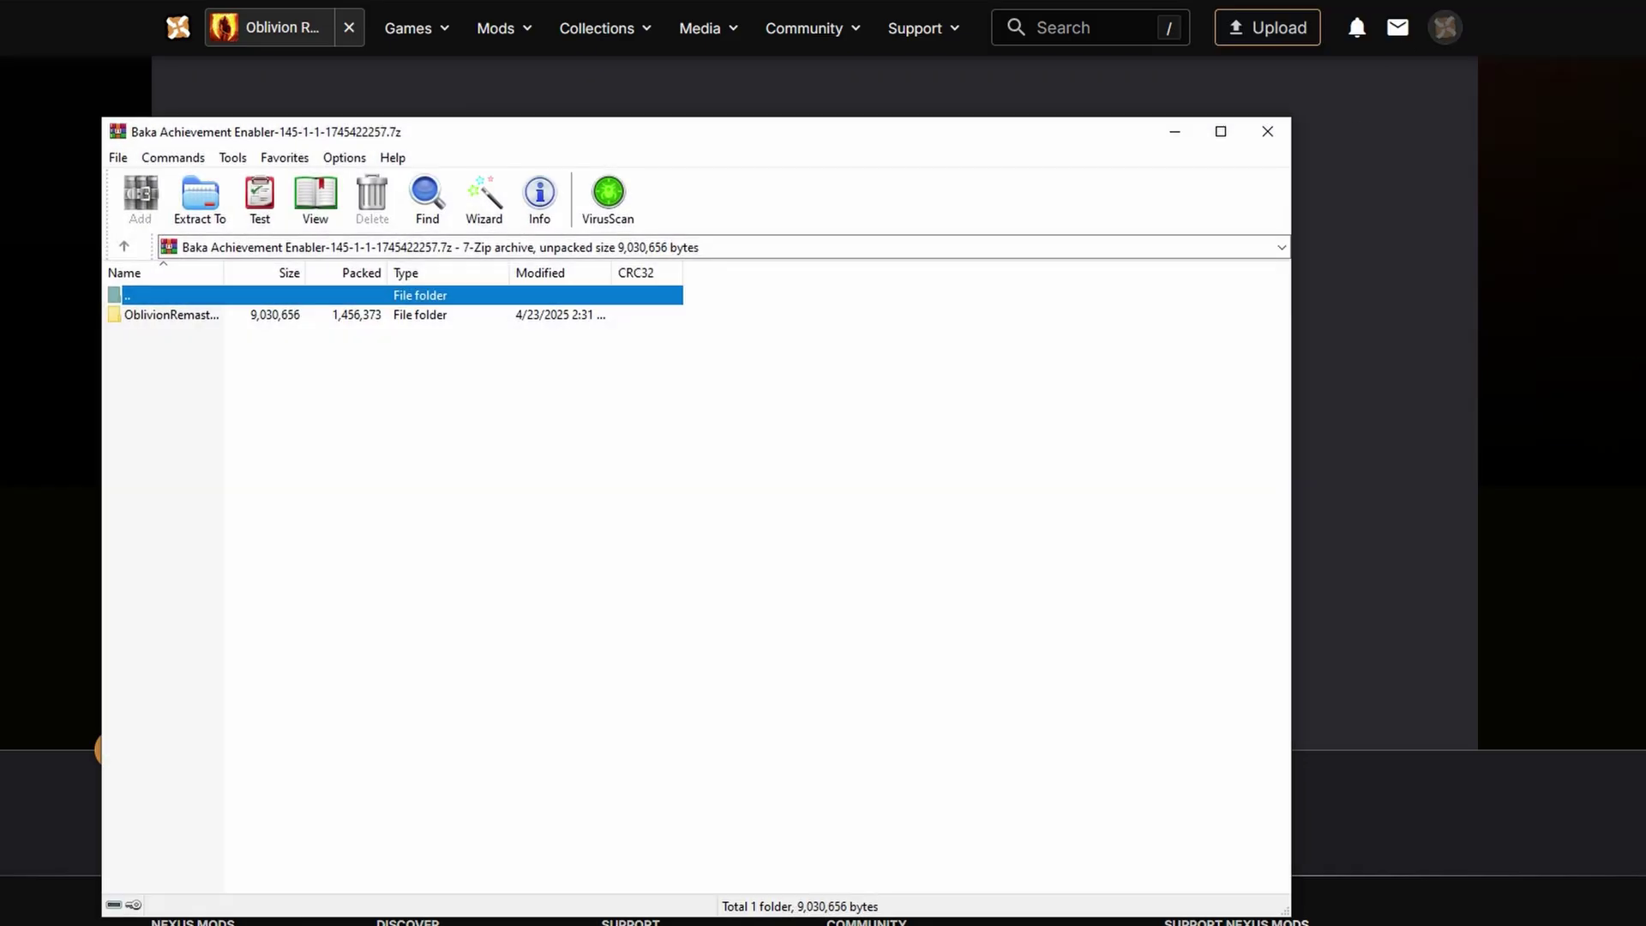
key("alt+Tab")
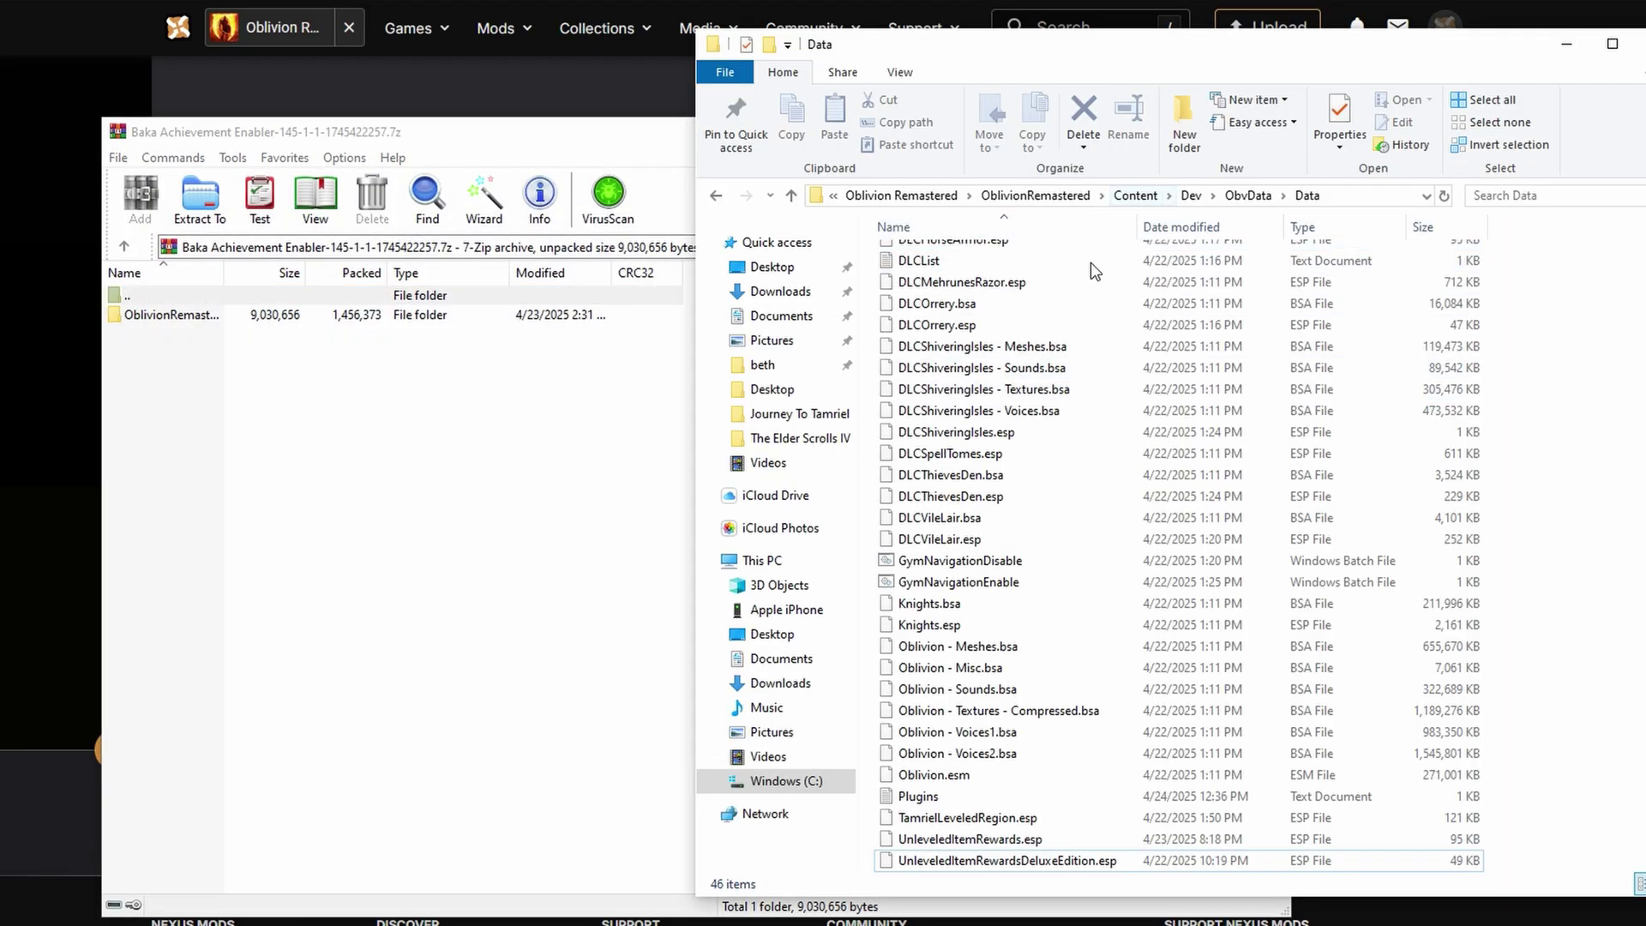
left_click(331, 296)
double_click(333, 314)
left_click(323, 312)
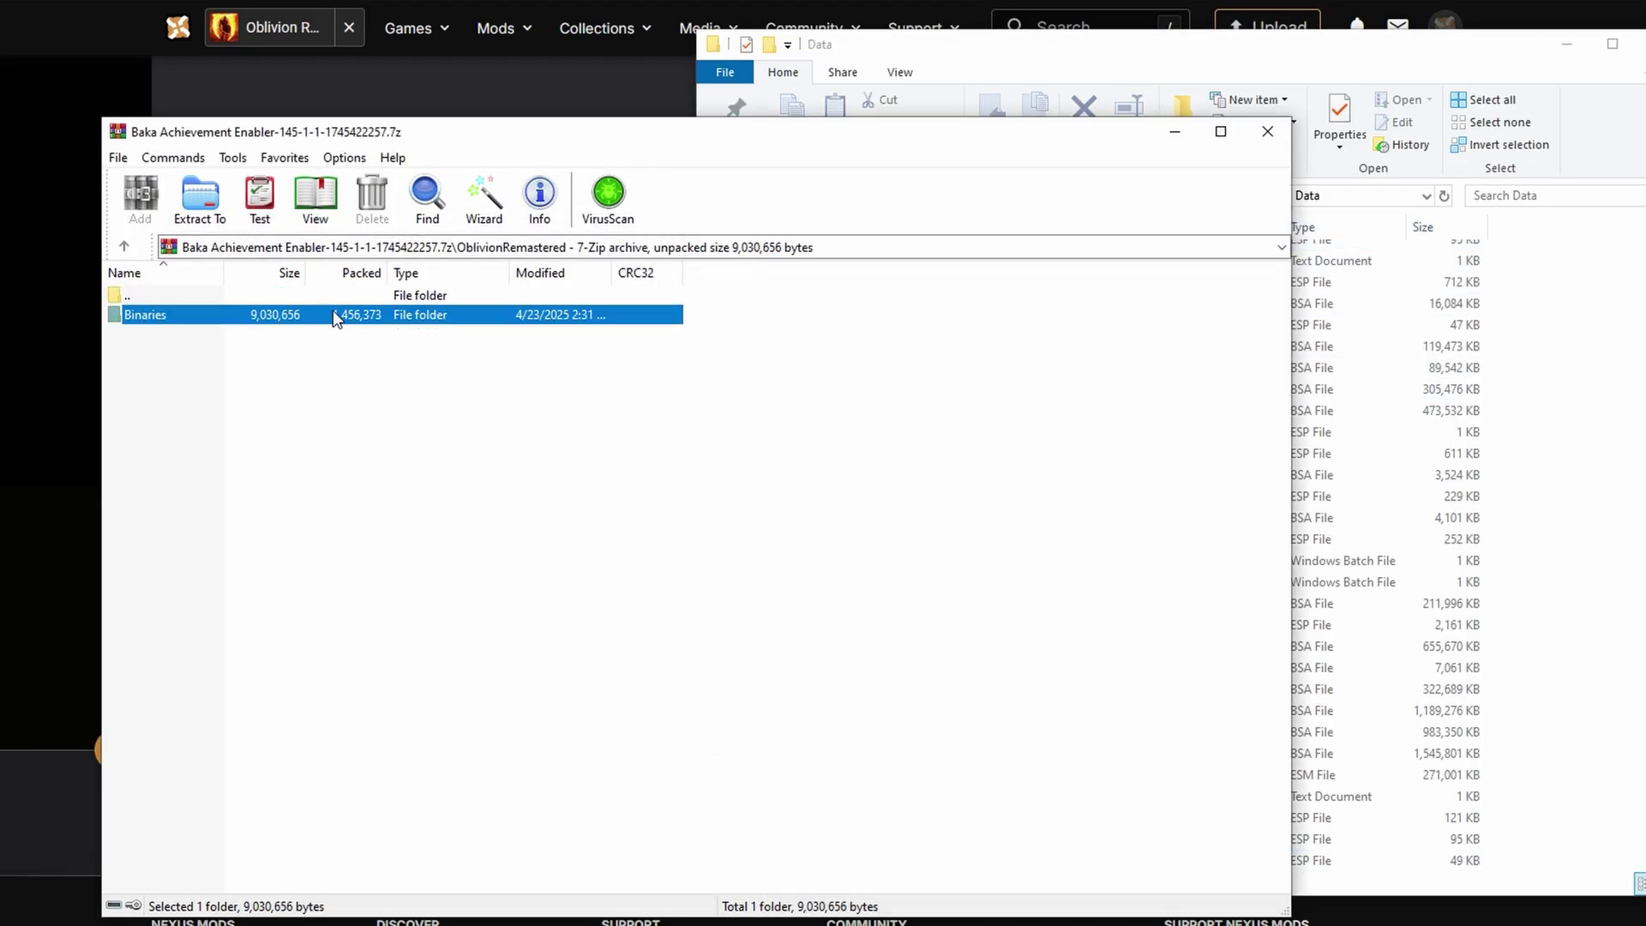
double_click(322, 314)
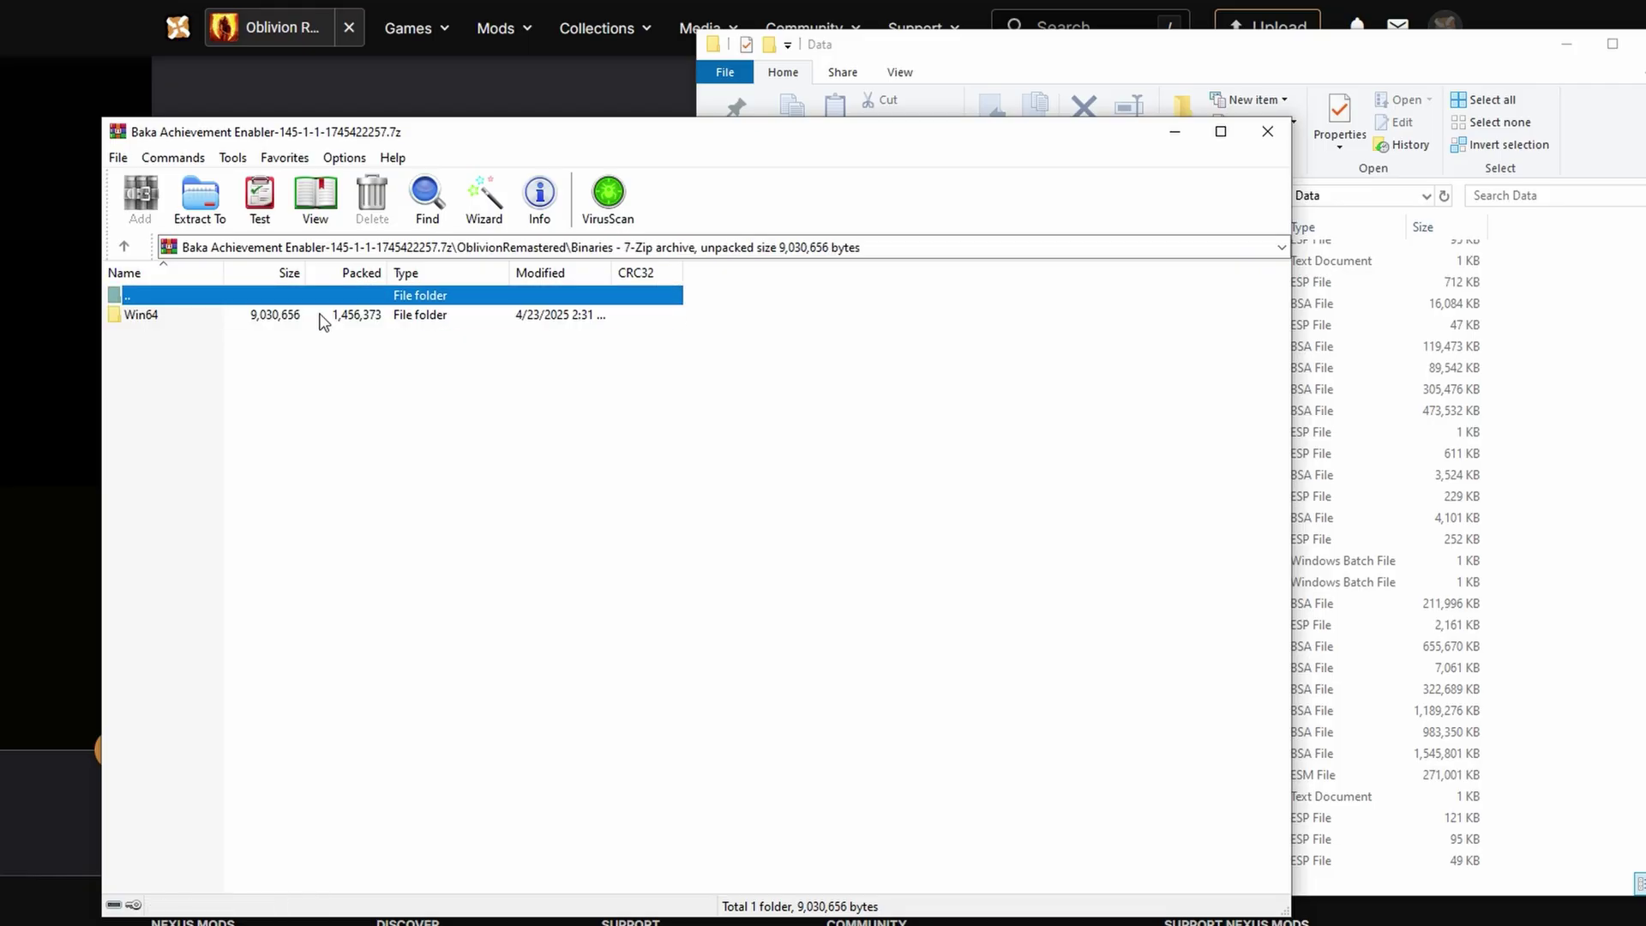
double_click(323, 315)
double_click(290, 295)
double_click(290, 295)
left_click(289, 295)
double_click(290, 295)
- Extract the archive's OblivionRemastered folder into the Oblivion Remastered game root
left_click(1615, 263)
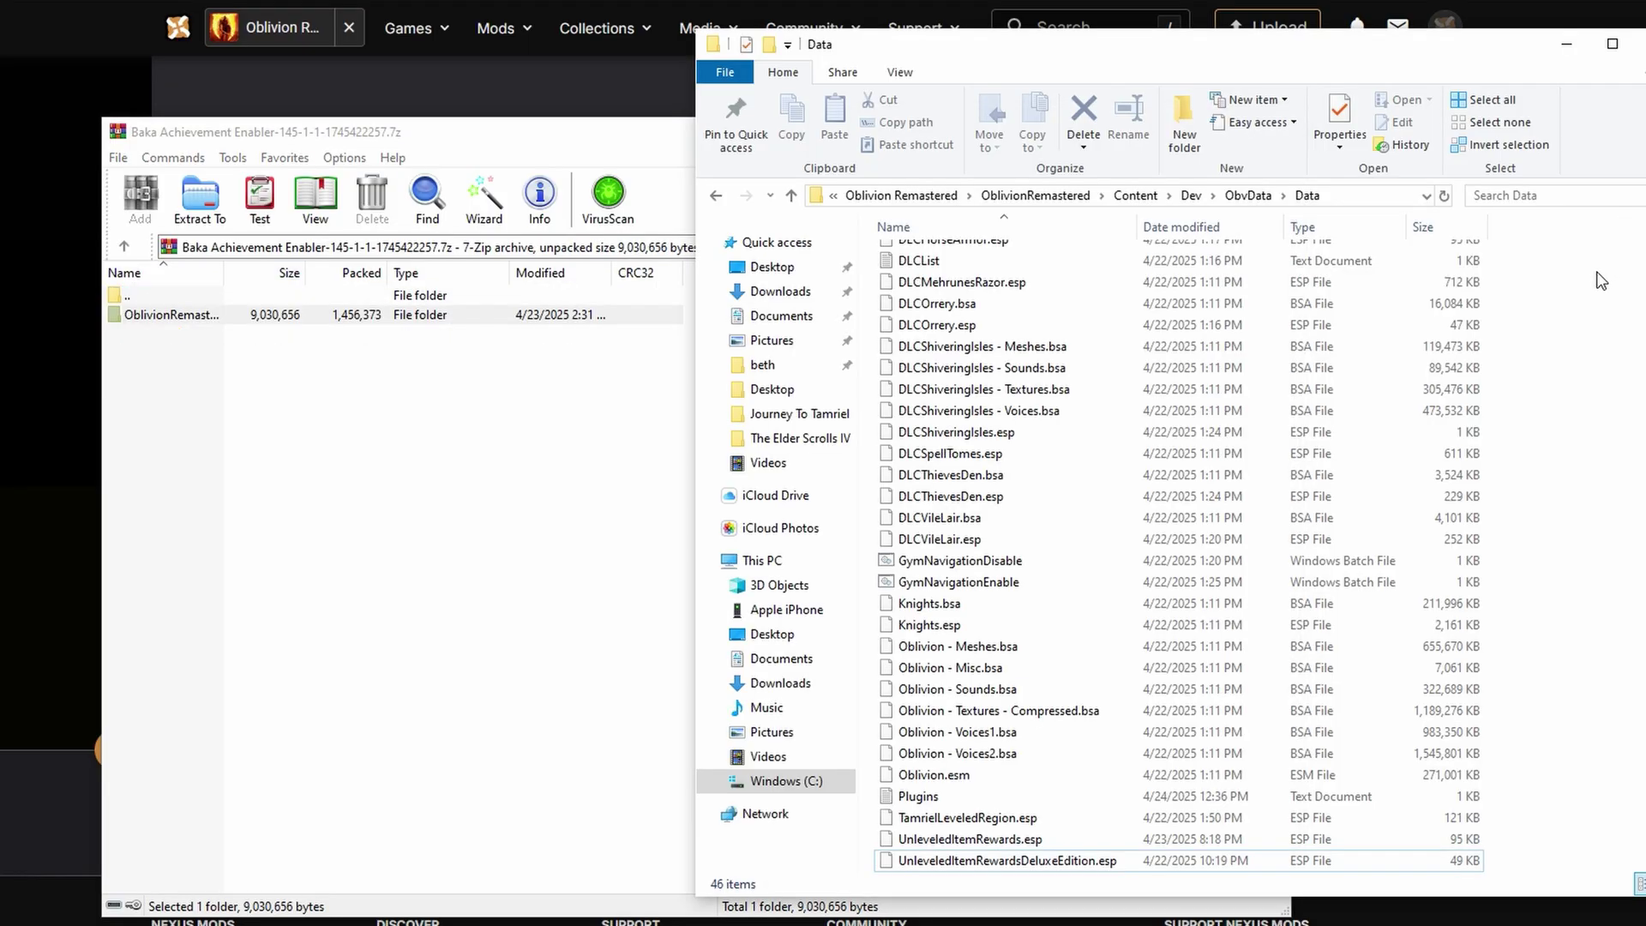
left_click(1058, 198)
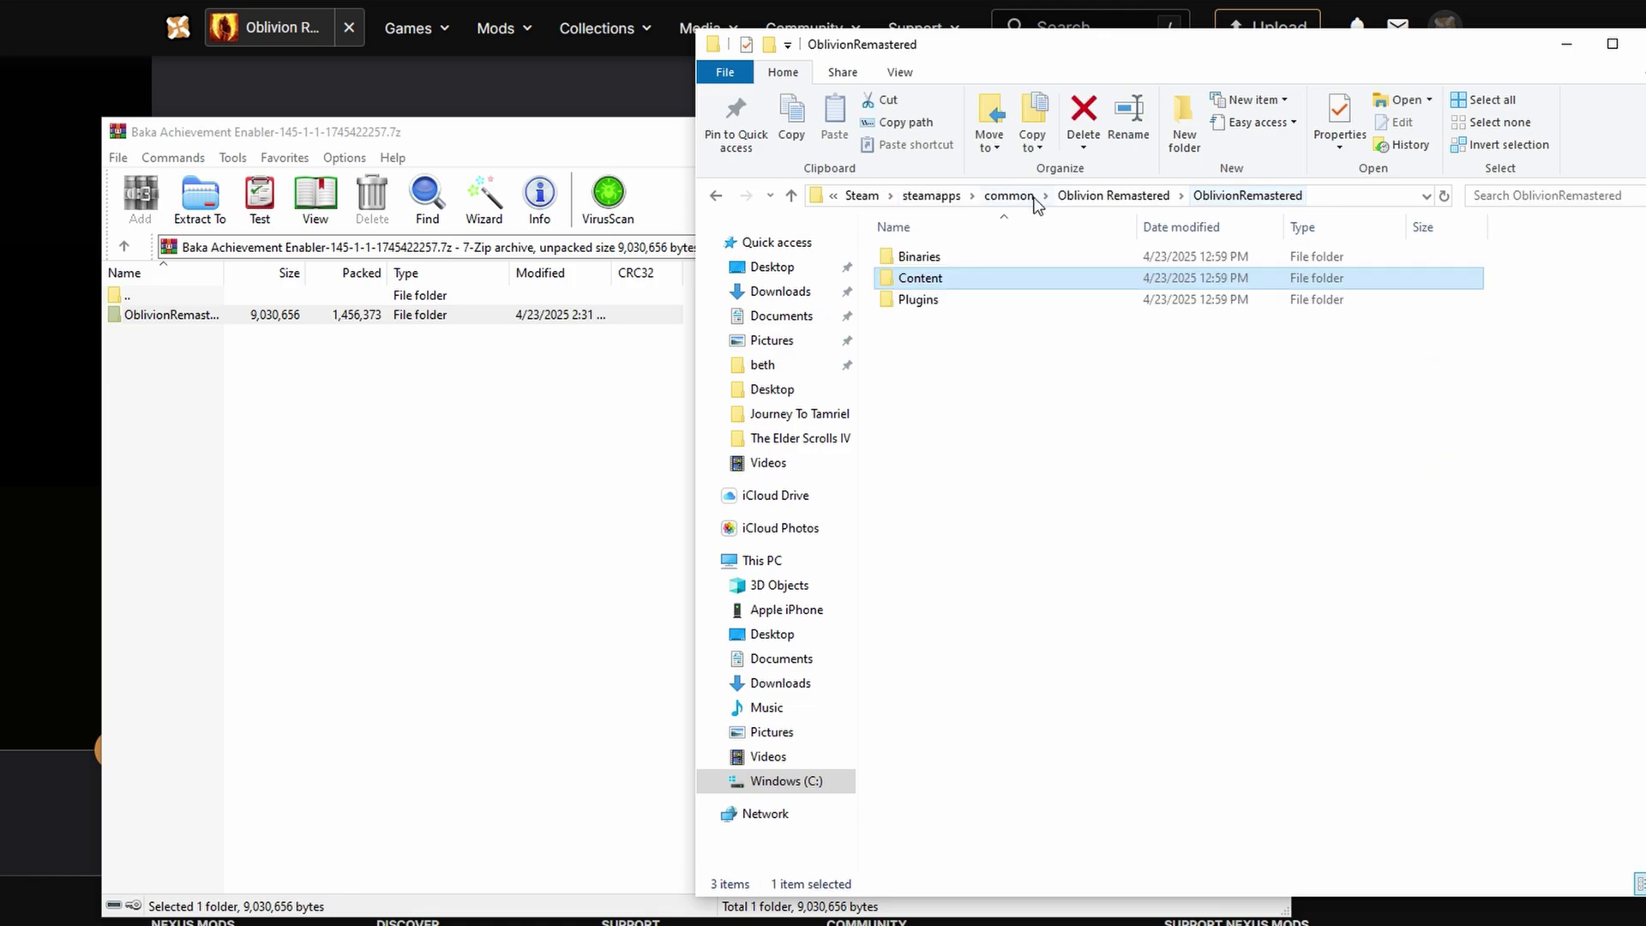
double_click(240, 313)
left_click(1369, 457)
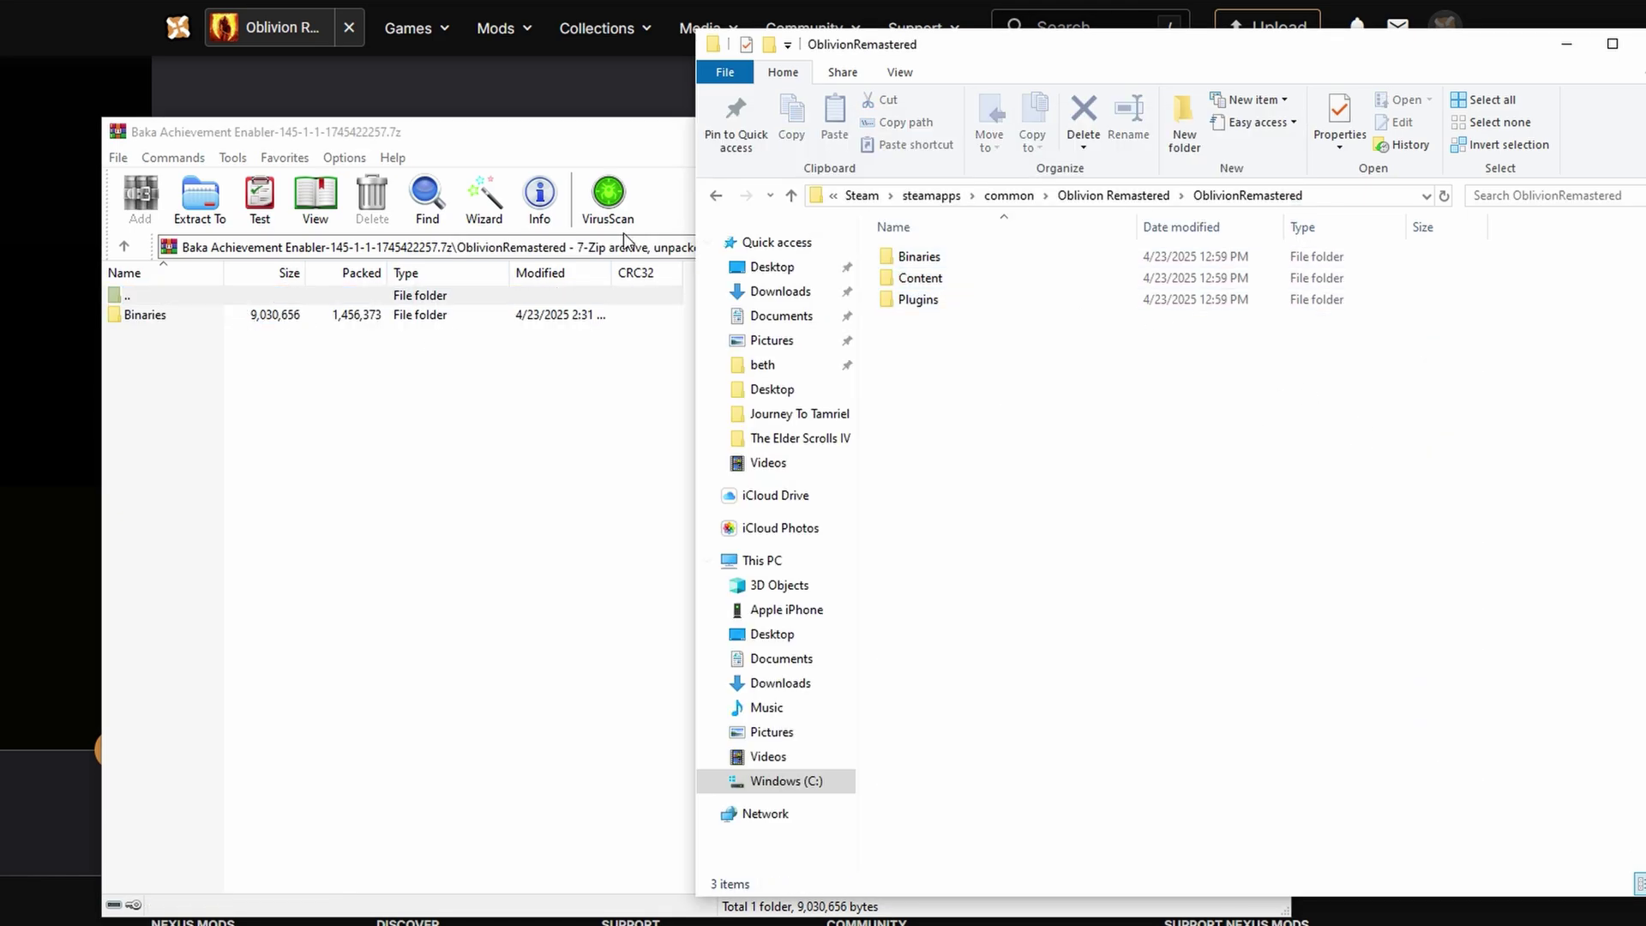
double_click(142, 296)
left_click(1568, 444)
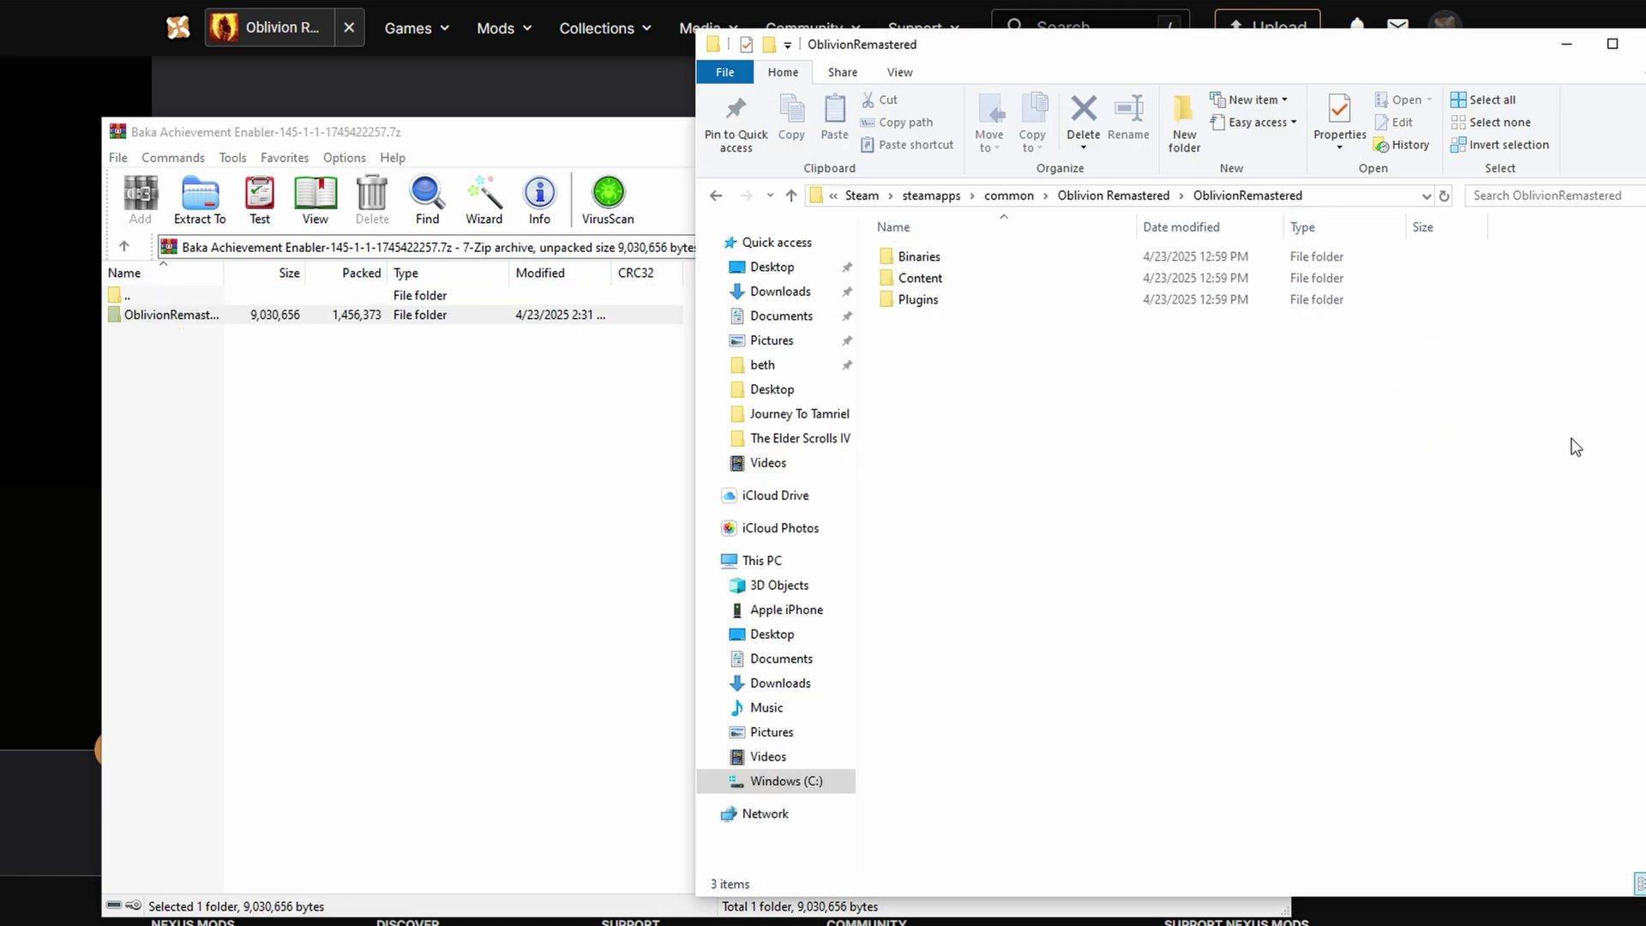
left_click(1109, 199)
left_click(1166, 195)
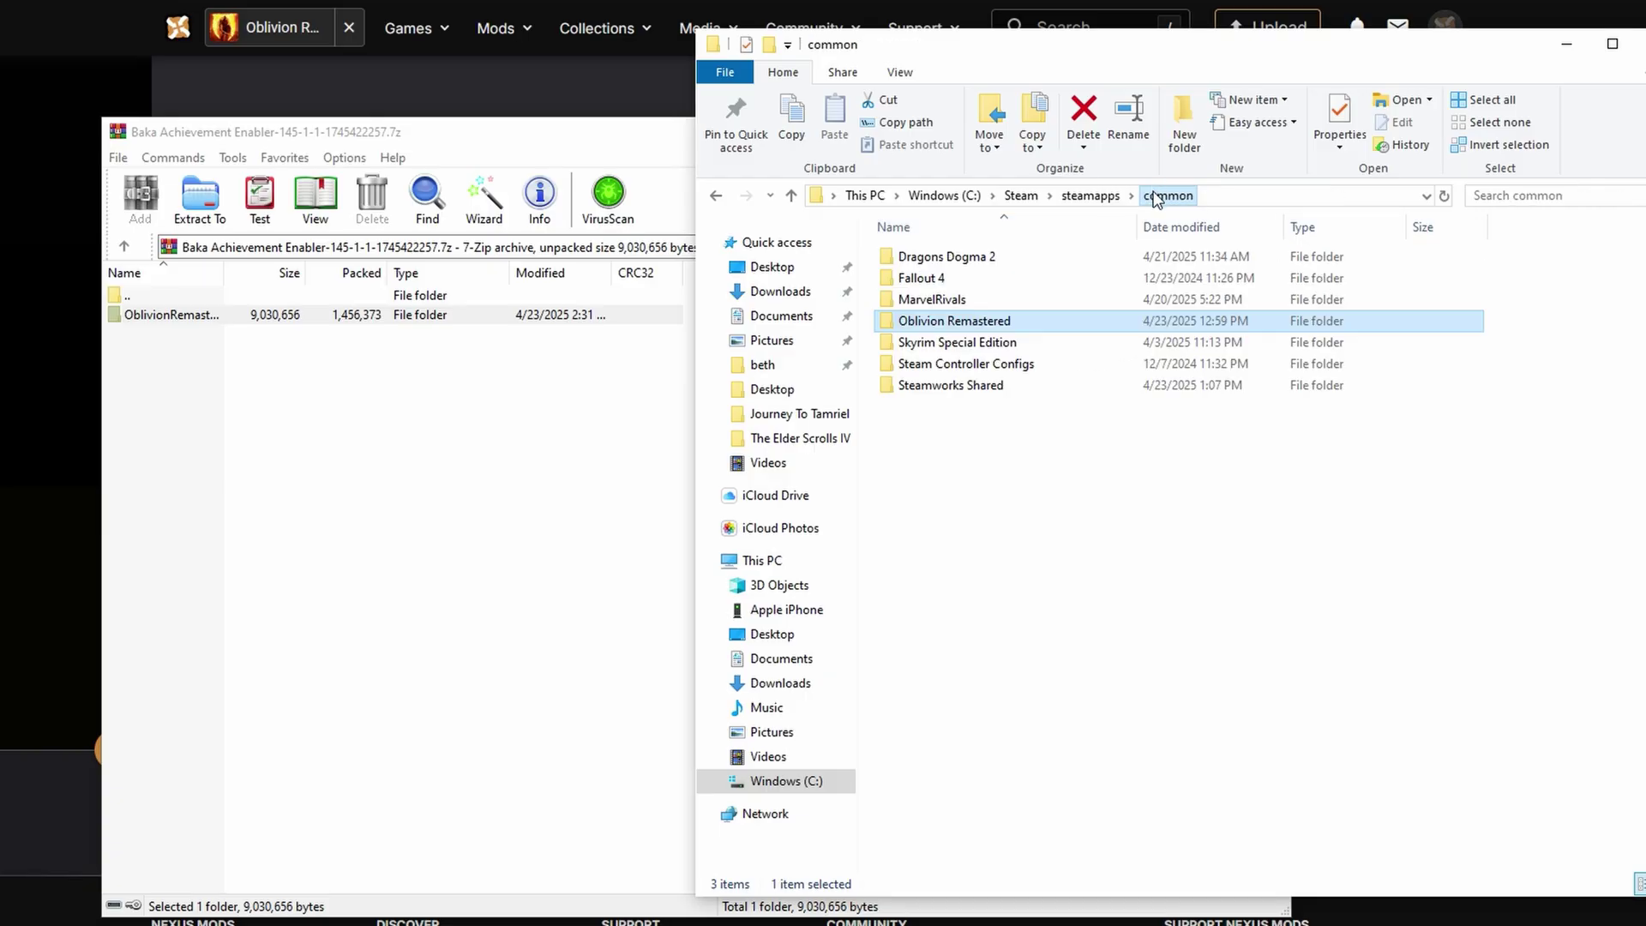
double_click(956, 321)
left_click_drag(137, 315, 1356, 470)
- Confirm xinput1_3.dll is in Binaries\Win64 and close the archive
left_click(1355, 470)
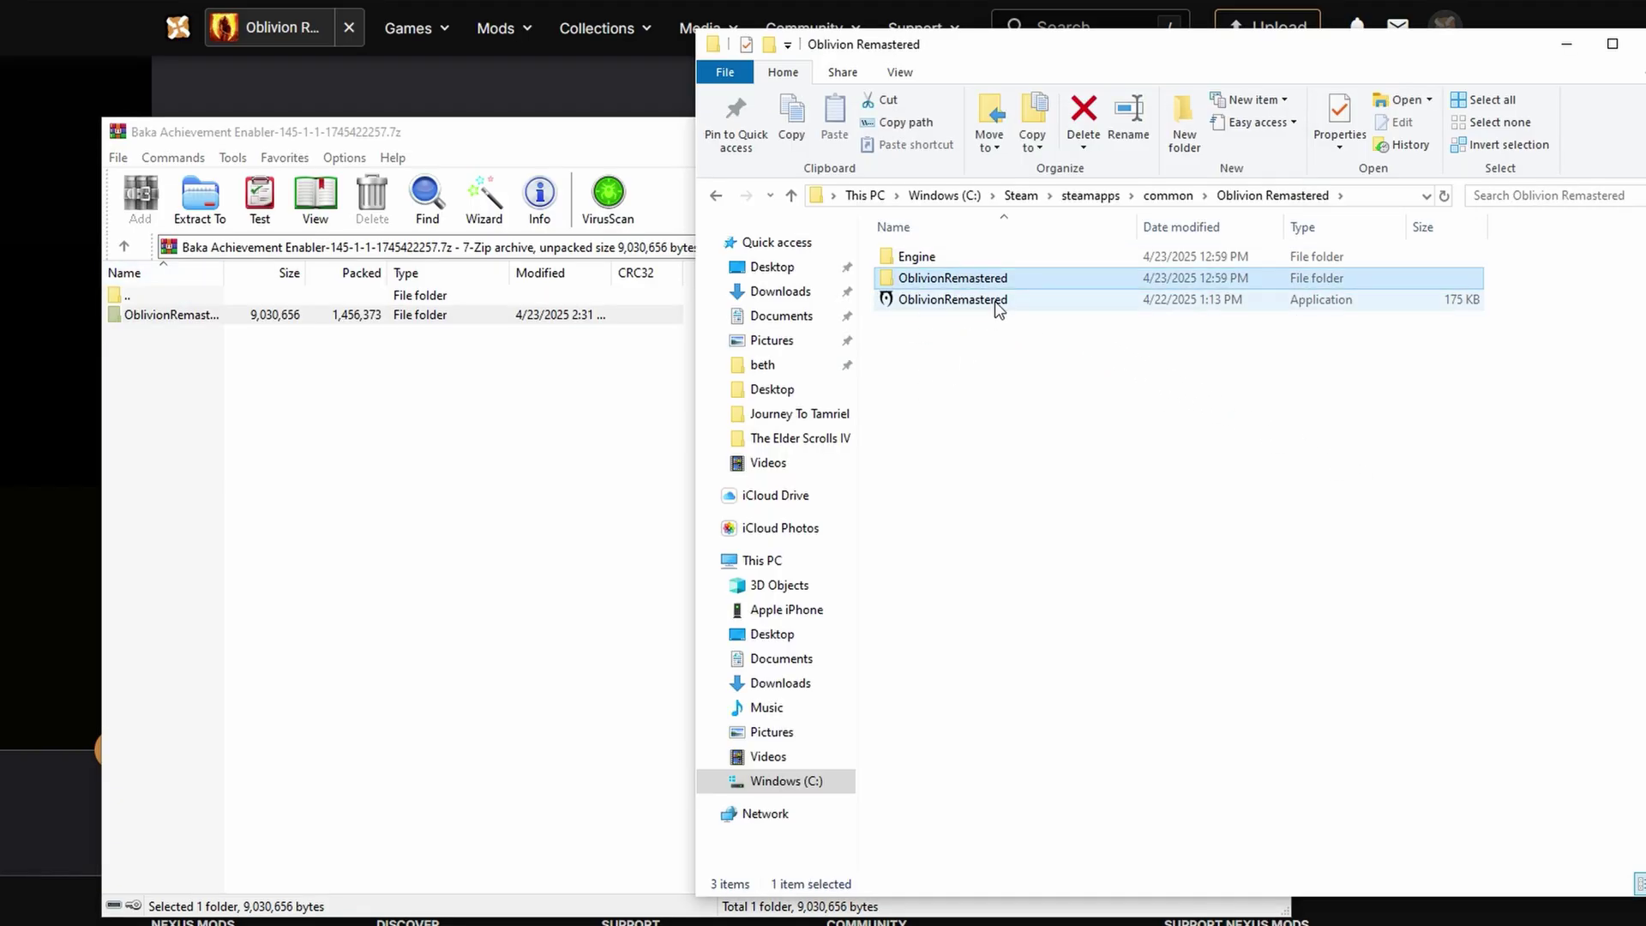
double_click(1005, 279)
double_click(1012, 257)
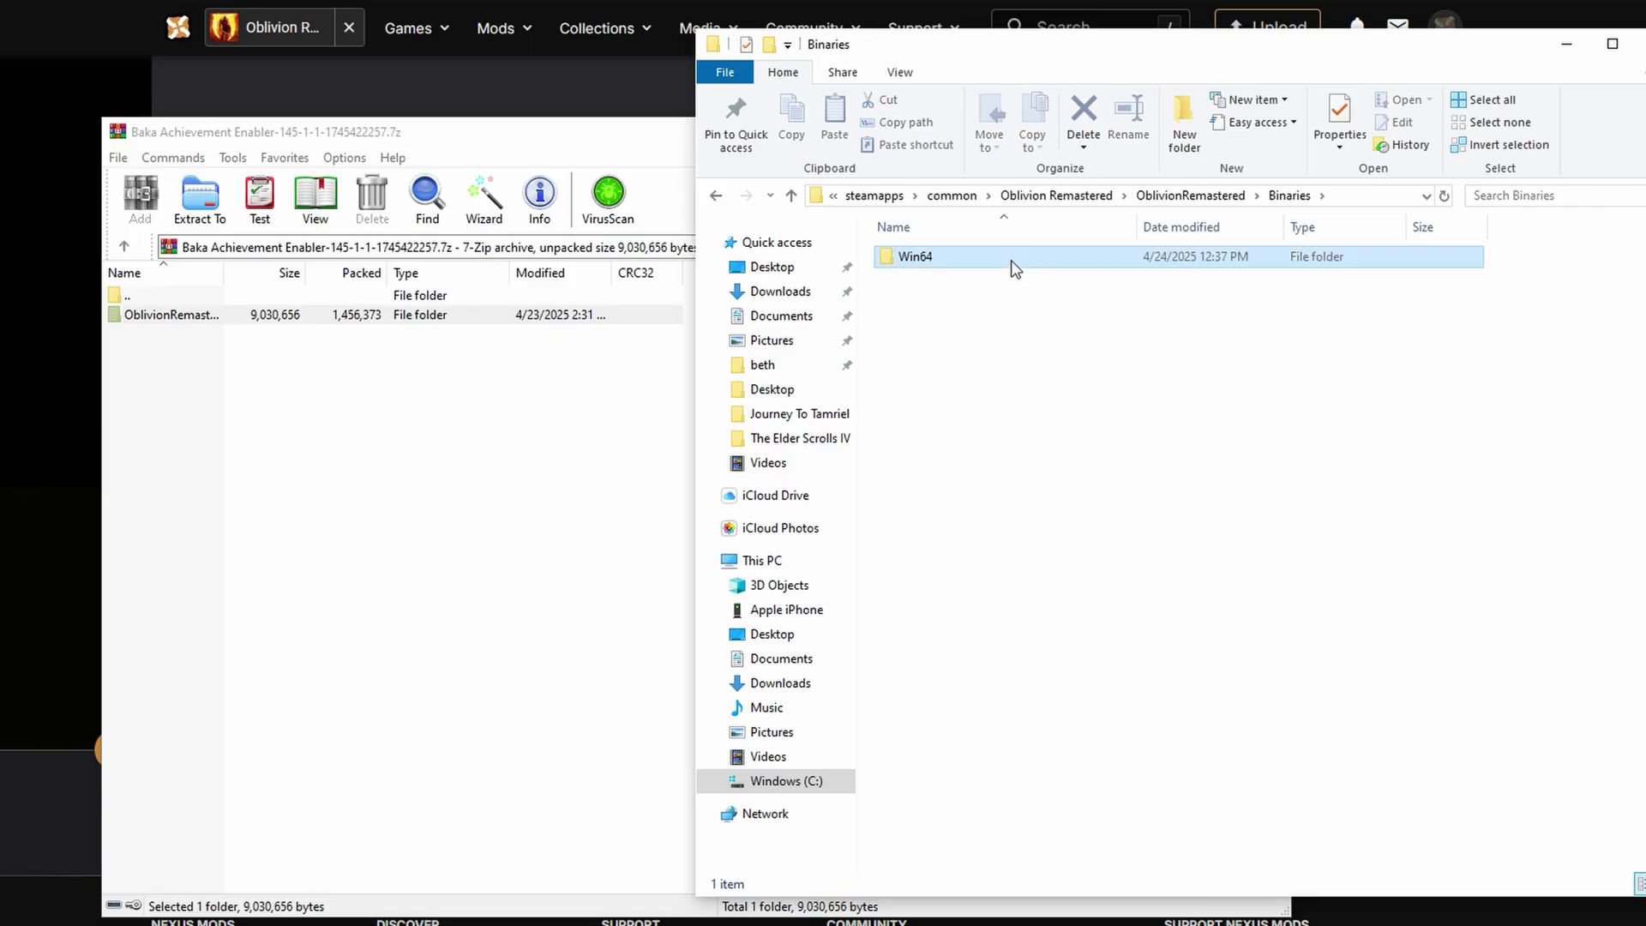
double_click(1011, 260)
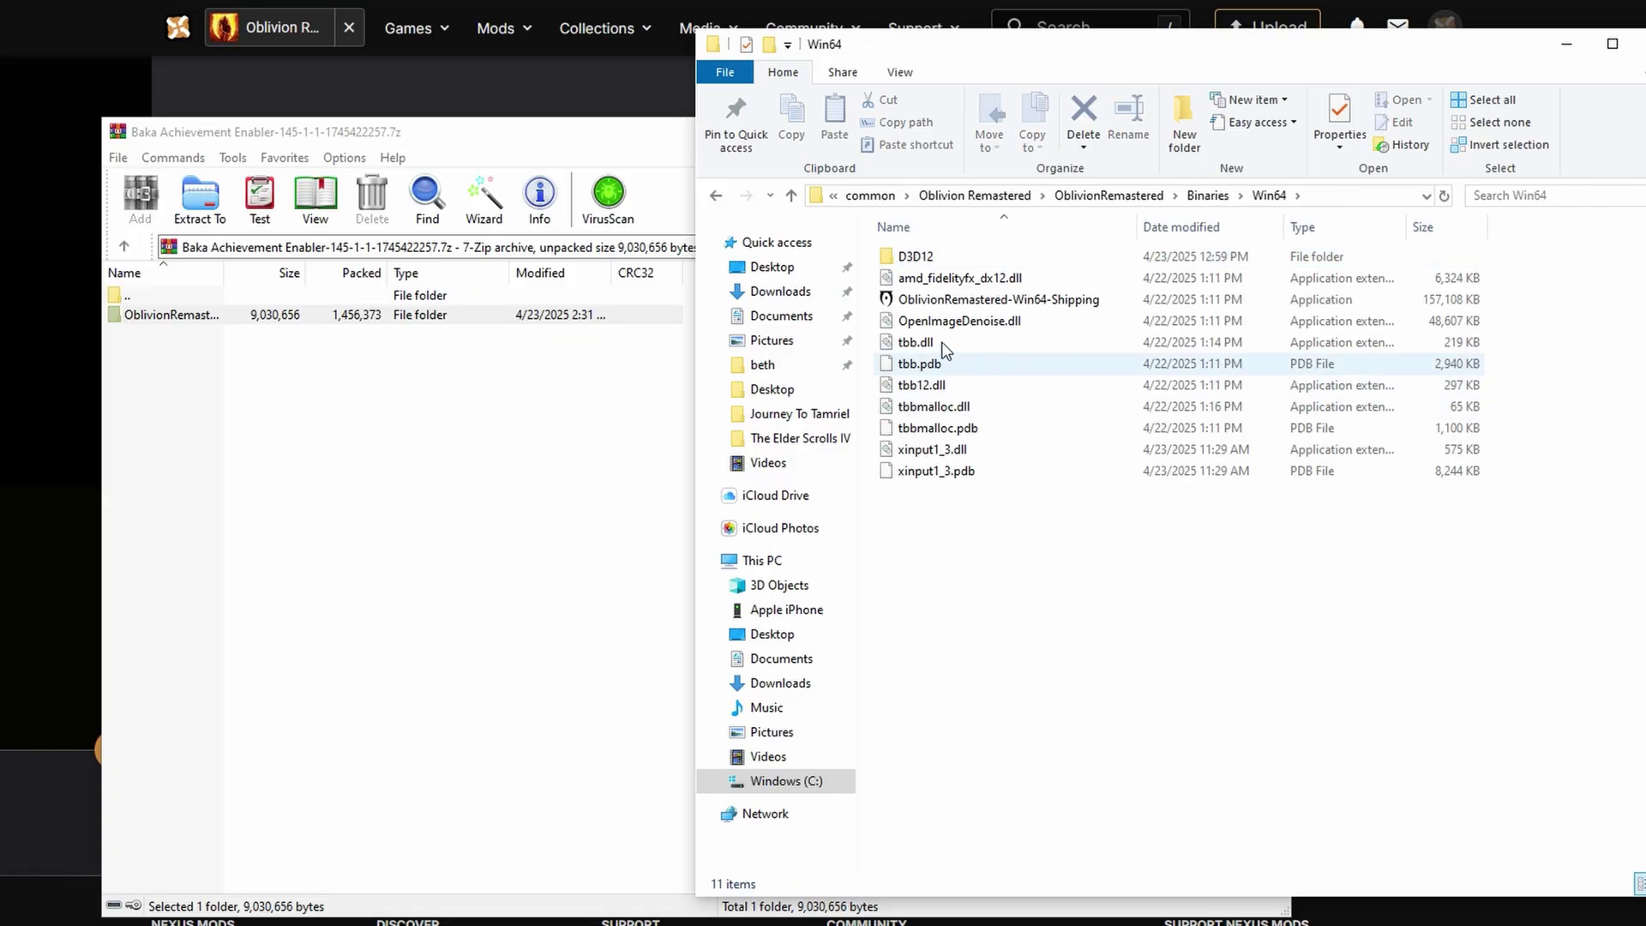
left_click(426, 522)
left_click(1252, 132)
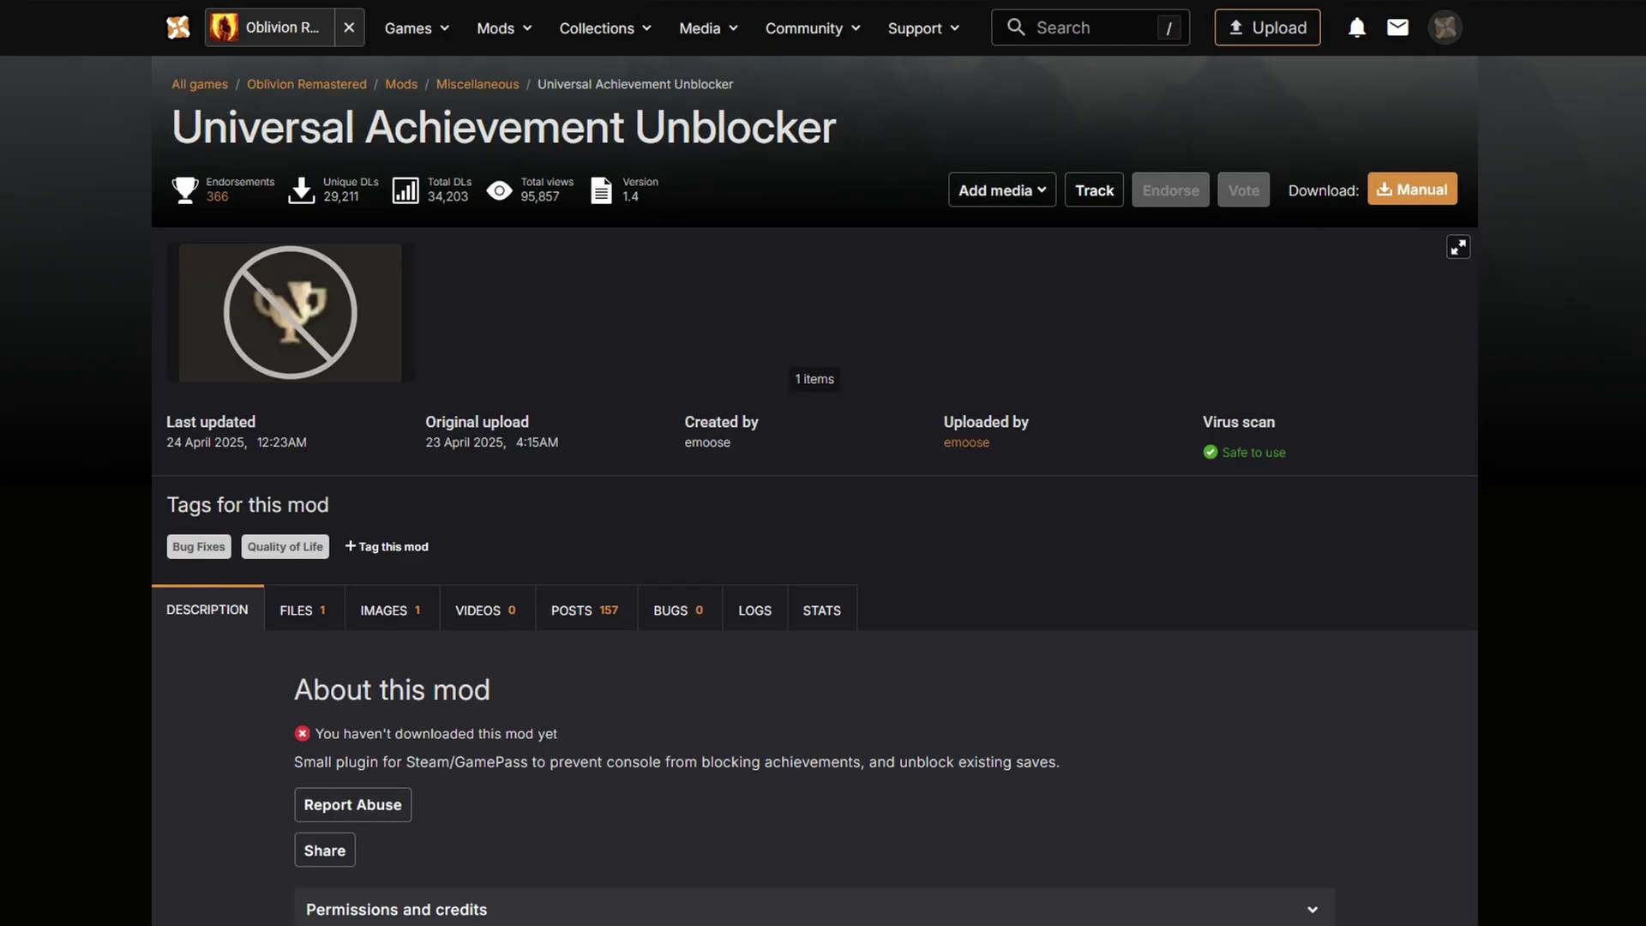
- Scroll through the Universal Achievement Unblocker description and setup notes
right_click(532, 448)
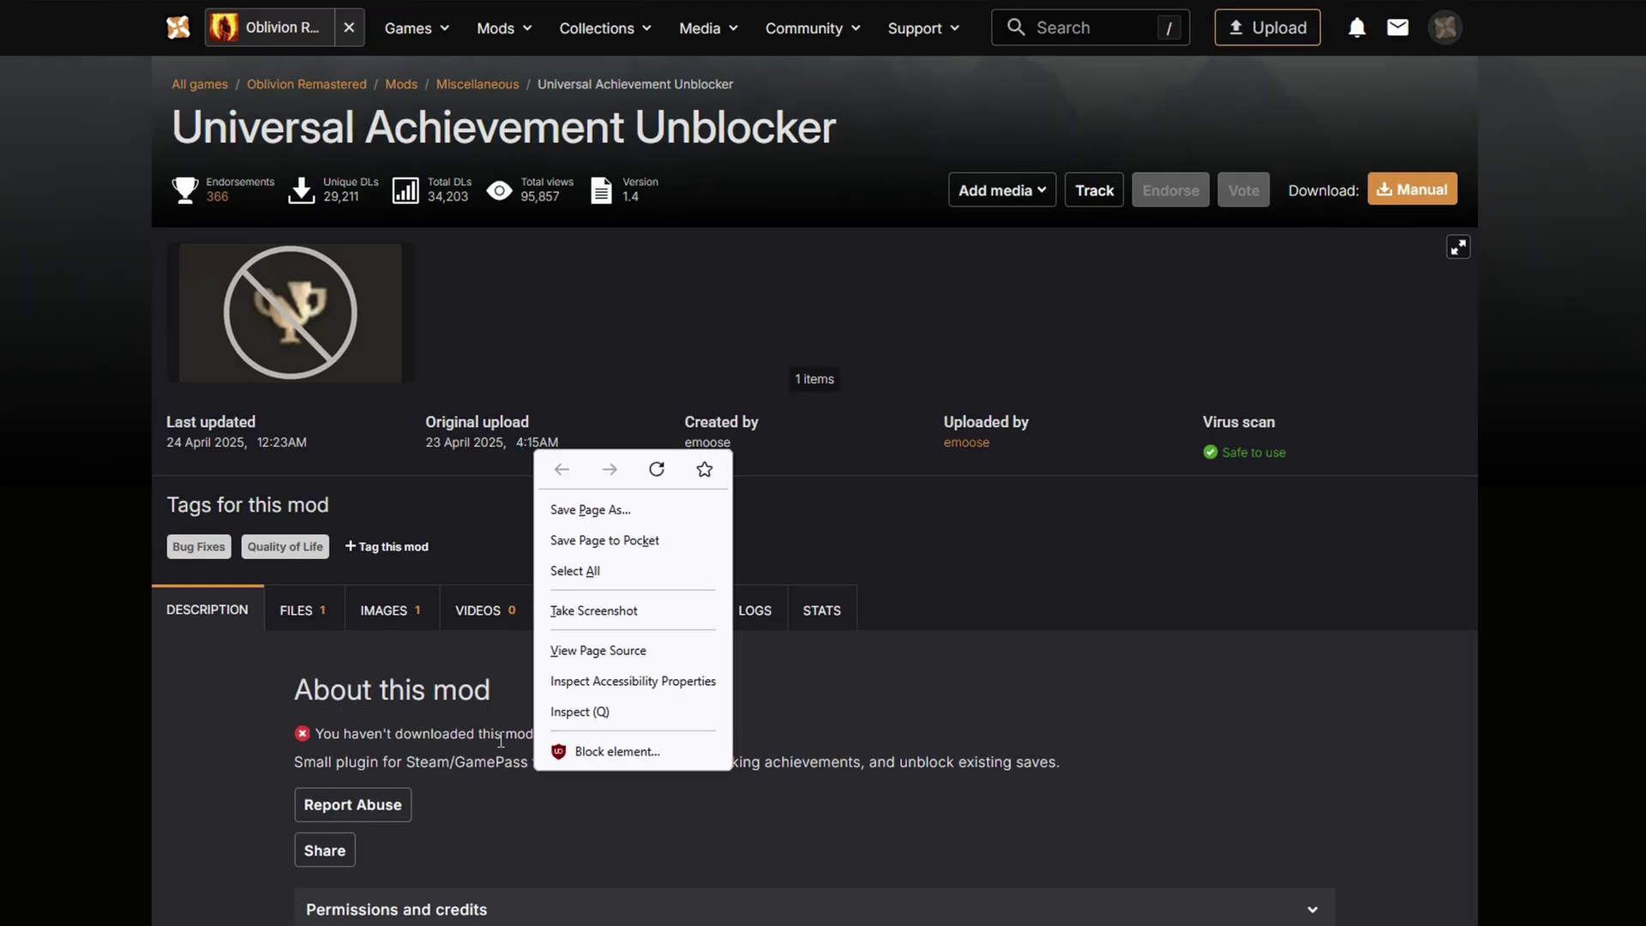
left_click(522, 833)
scroll(527, 819, "down", 8)
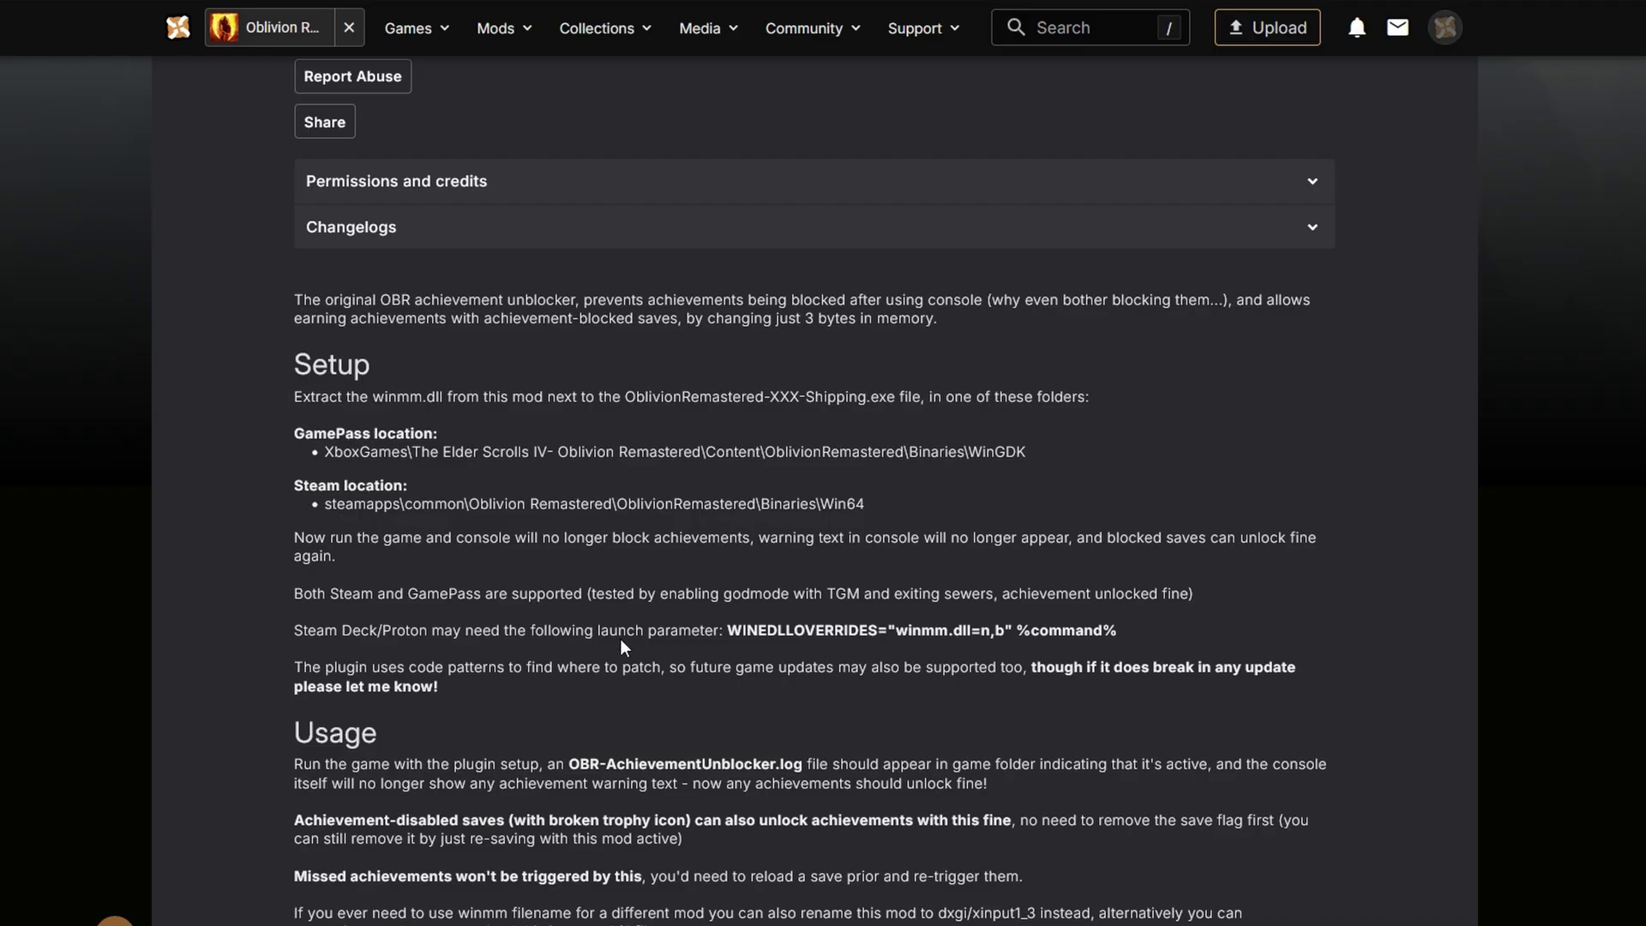
scroll(620, 640, "down", 2)
scroll(622, 639, "up", 8)
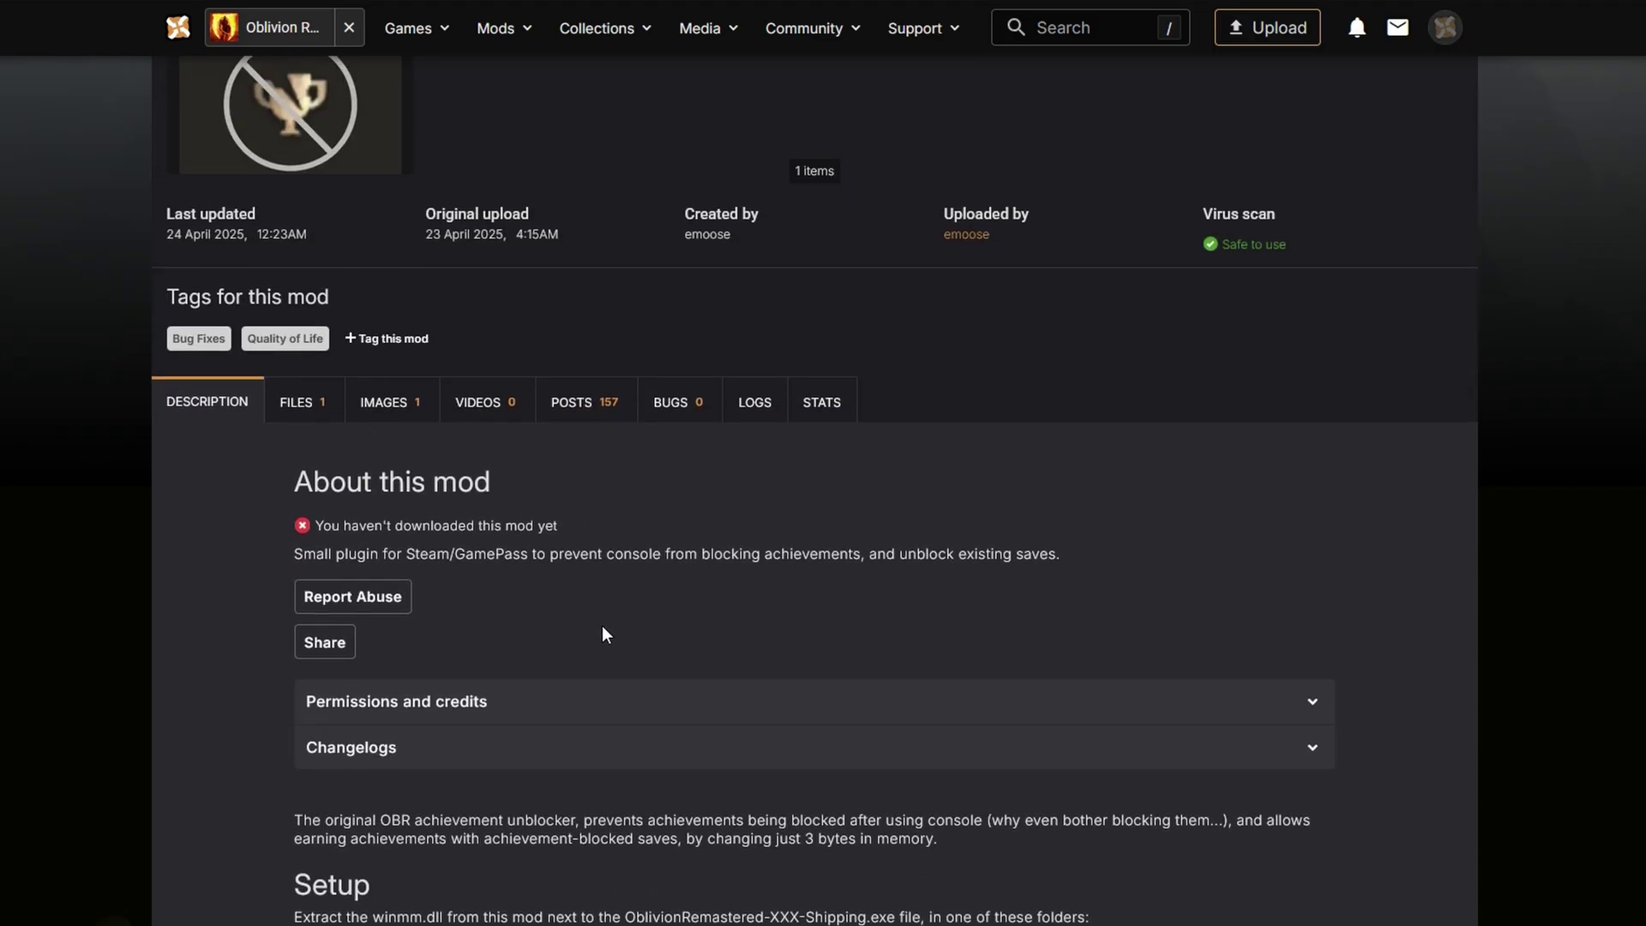
scroll(552, 605, "down", 5)
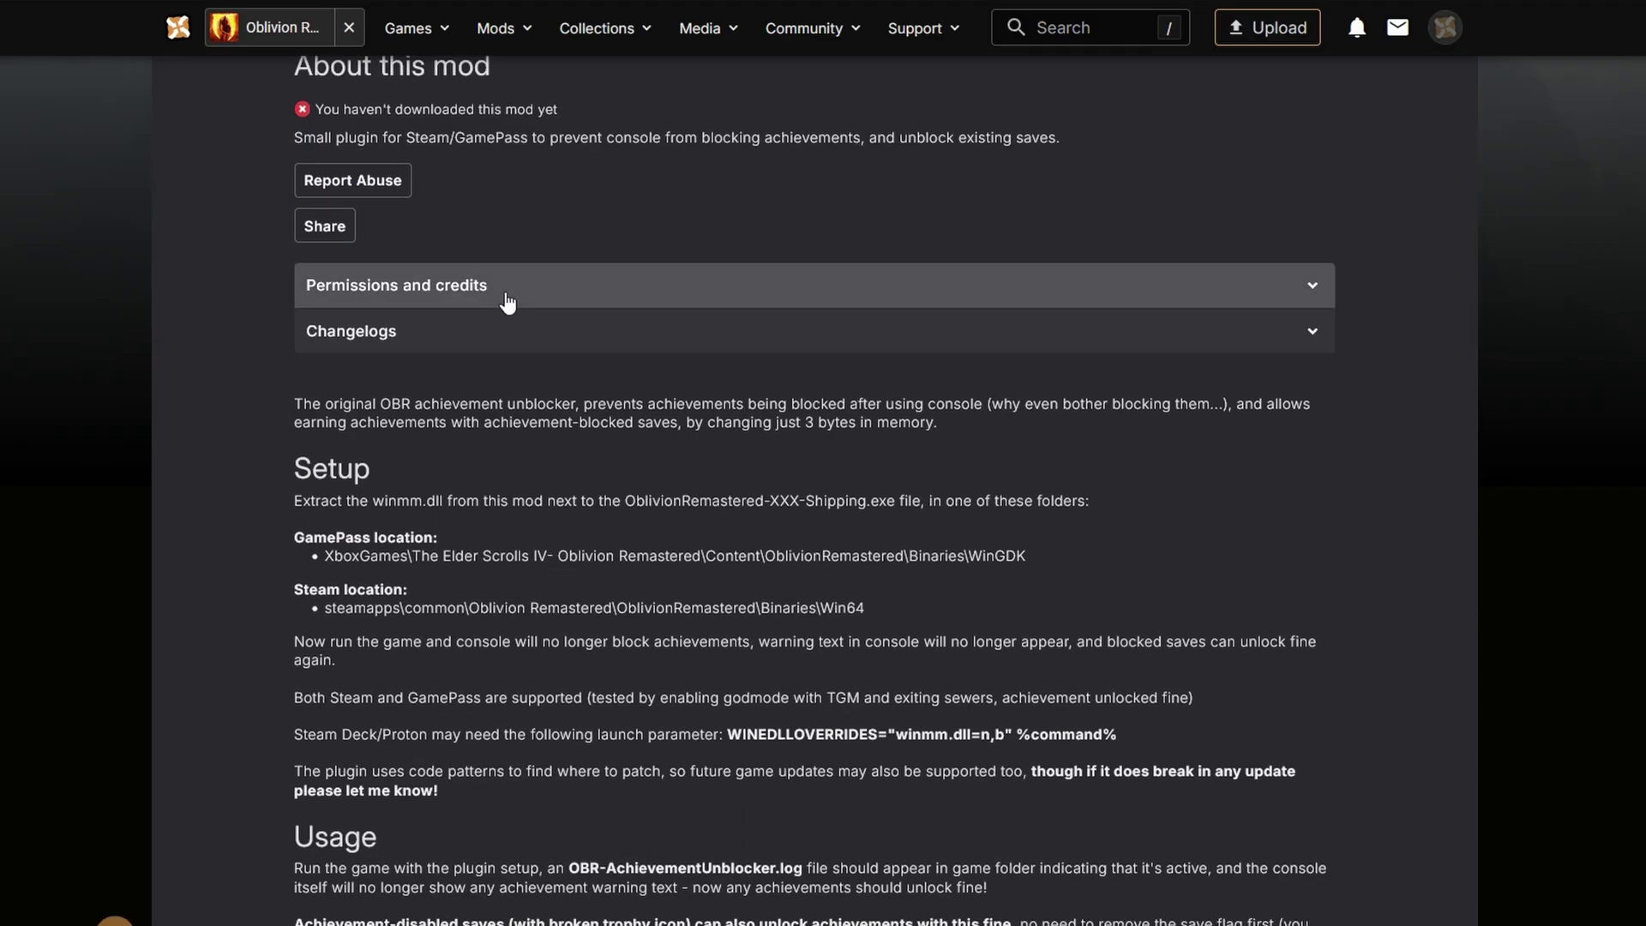
scroll(1249, 577, "up", 10)
scroll(1248, 593, "down", 4)
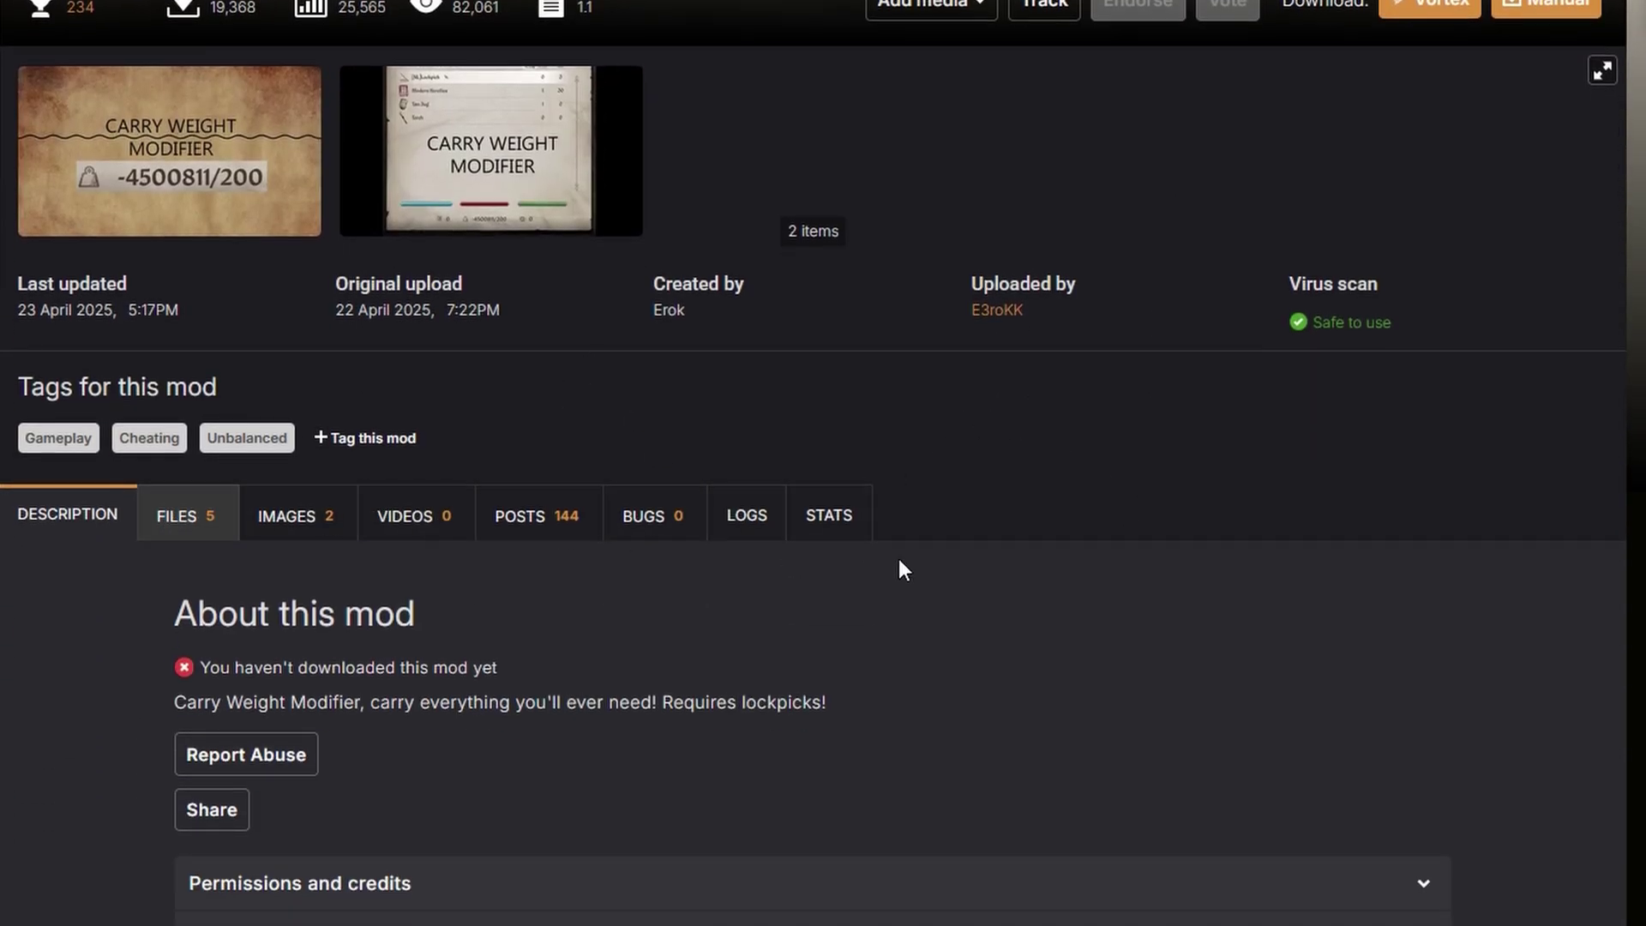
- Read through the Carry Weight Modifier mod description
scroll(754, 659, "down", 8)
scroll(755, 658, "down", 5)
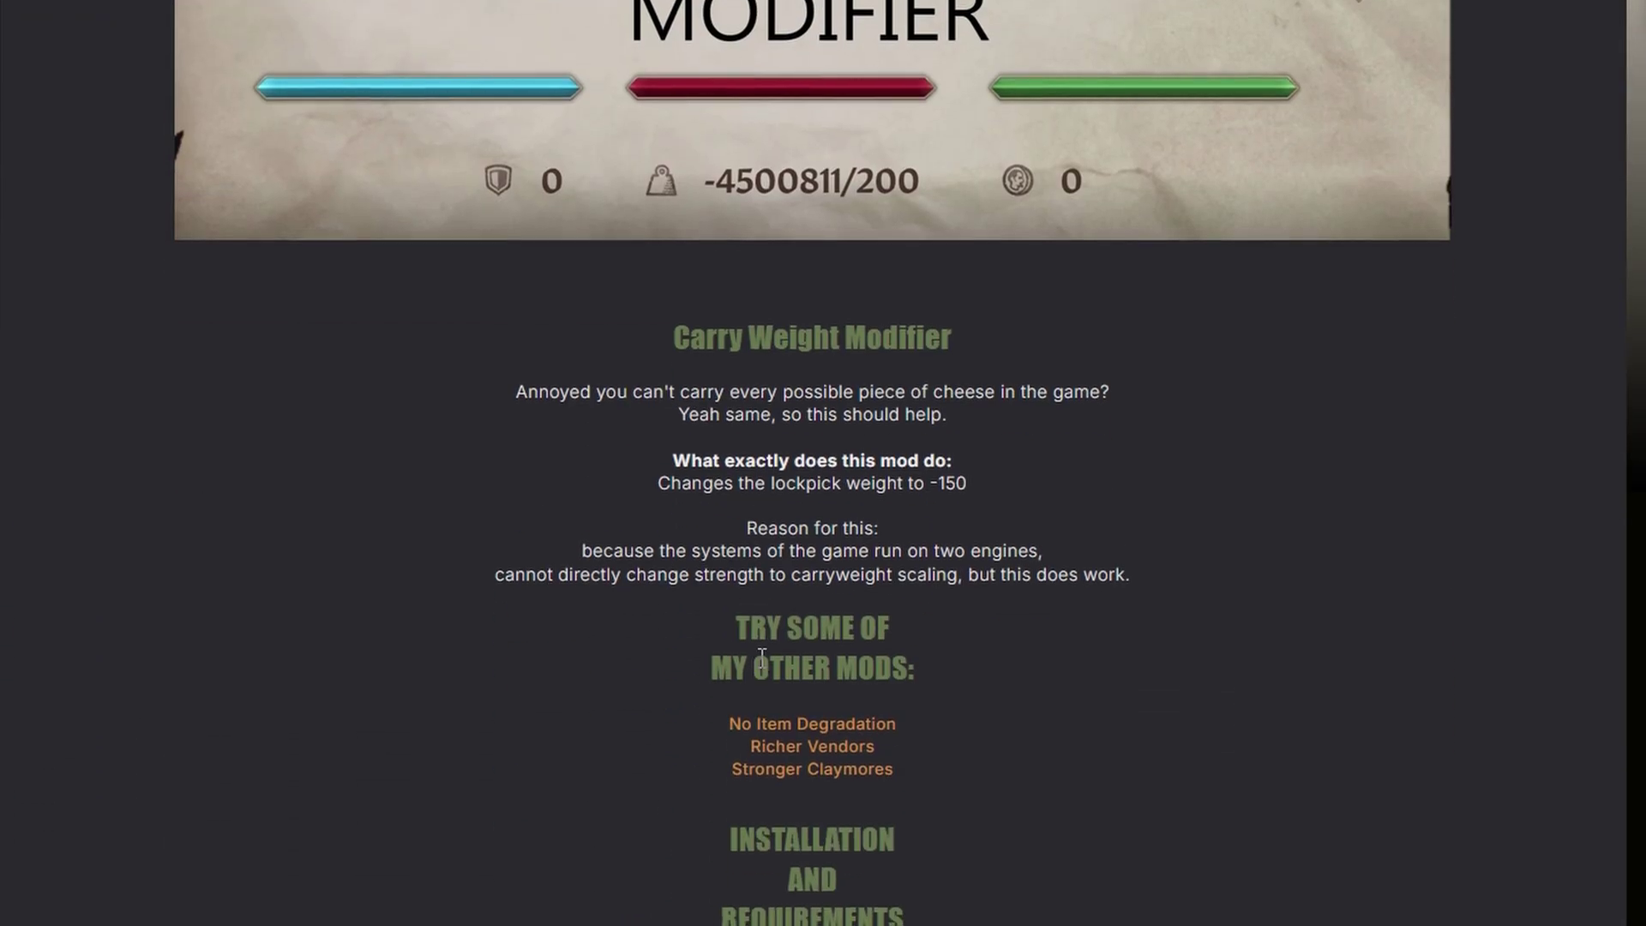
scroll(761, 658, "down", 7)
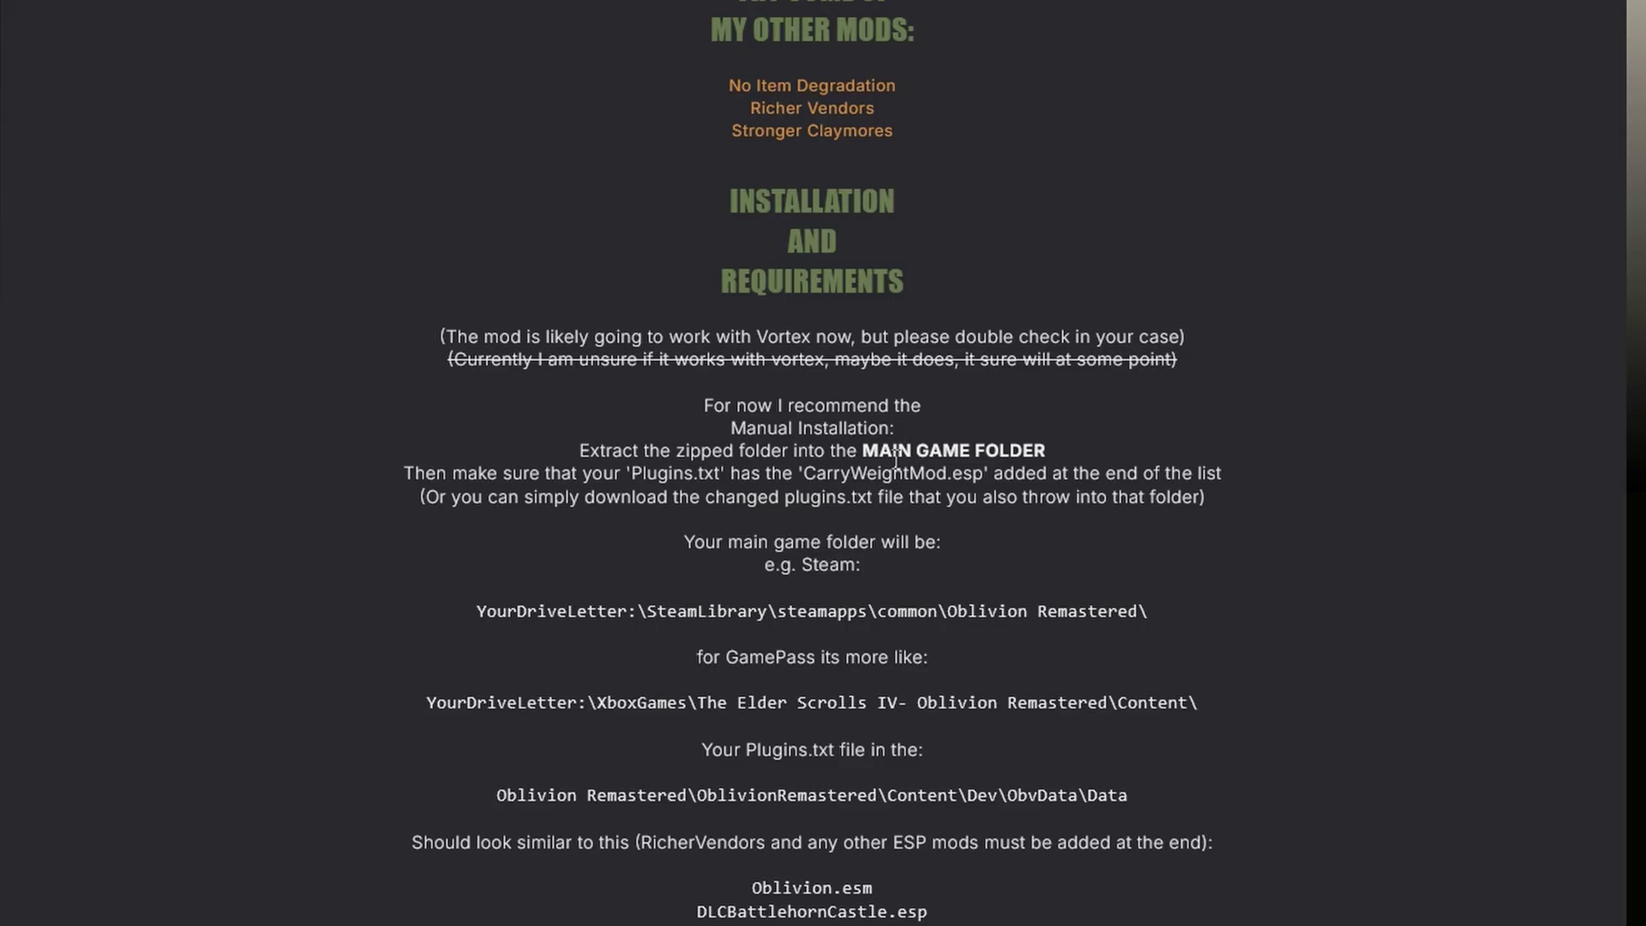
scroll(1006, 495, "up", 4)
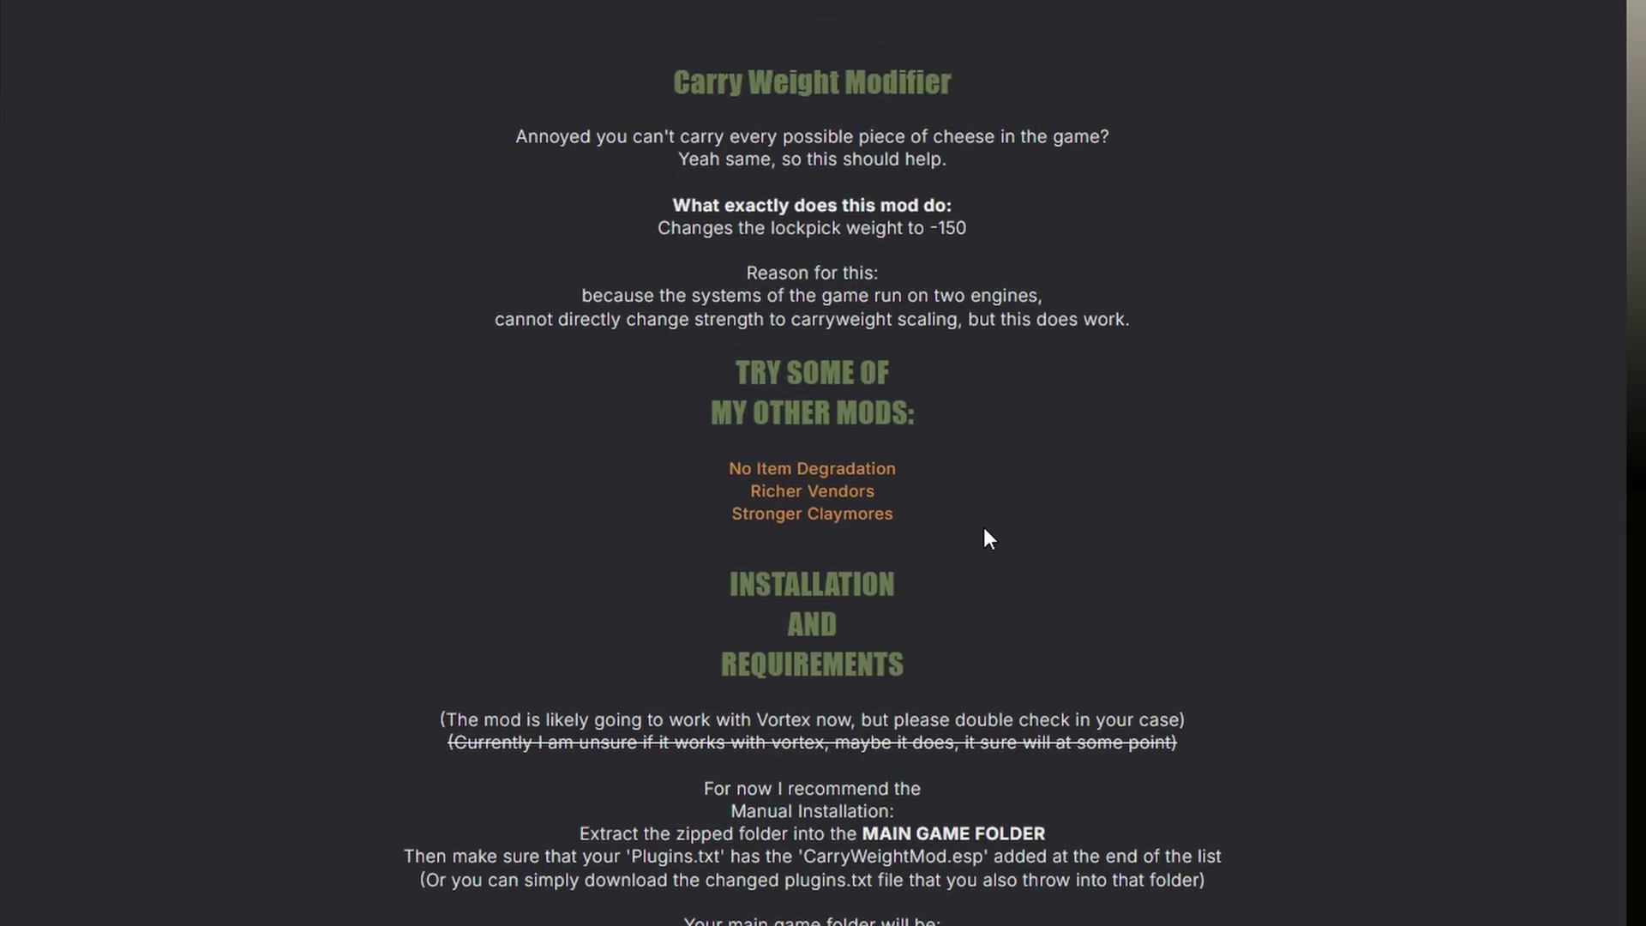
scroll(977, 533, "down", 4)
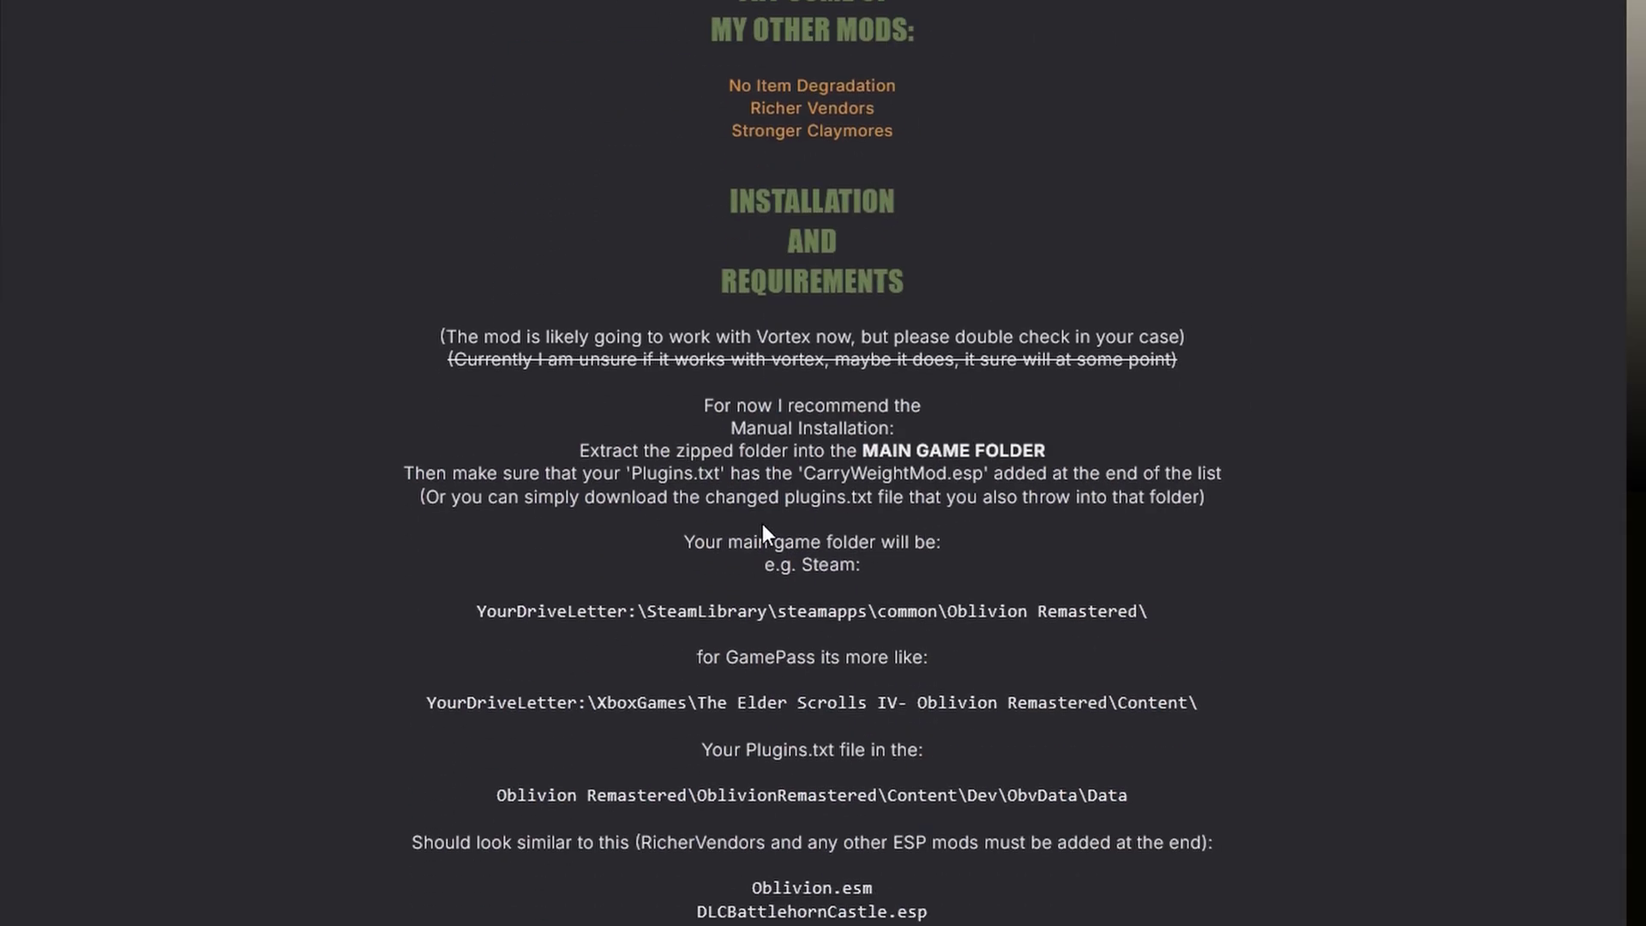
scroll(514, 416, "up", 10)
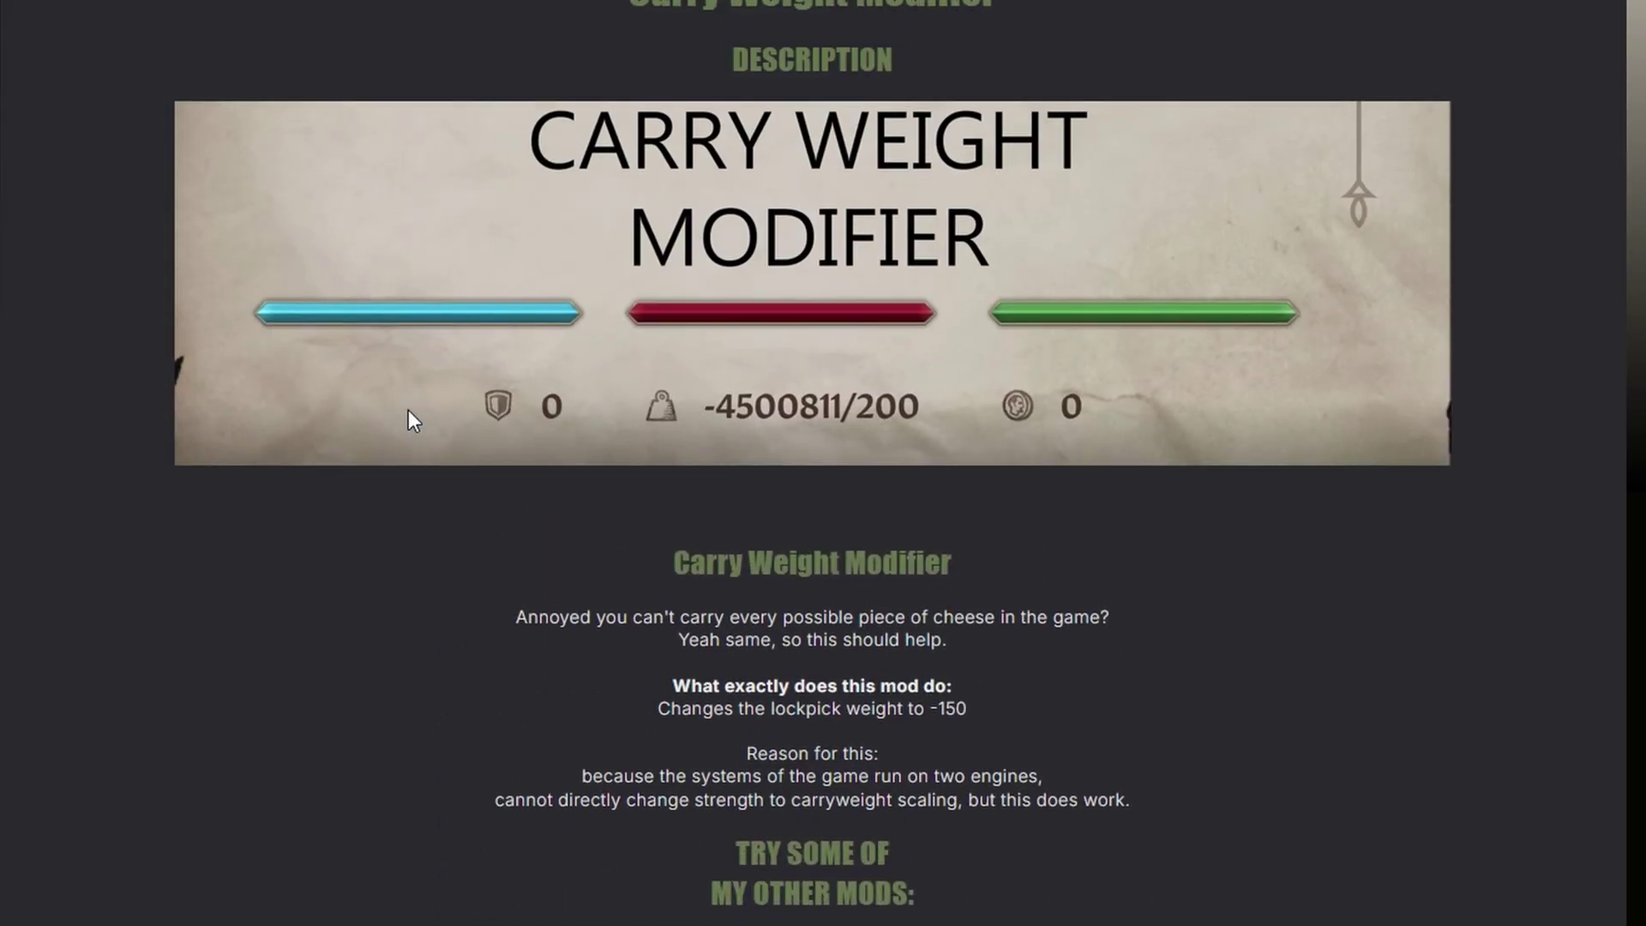
scroll(257, 364, "up", 6)
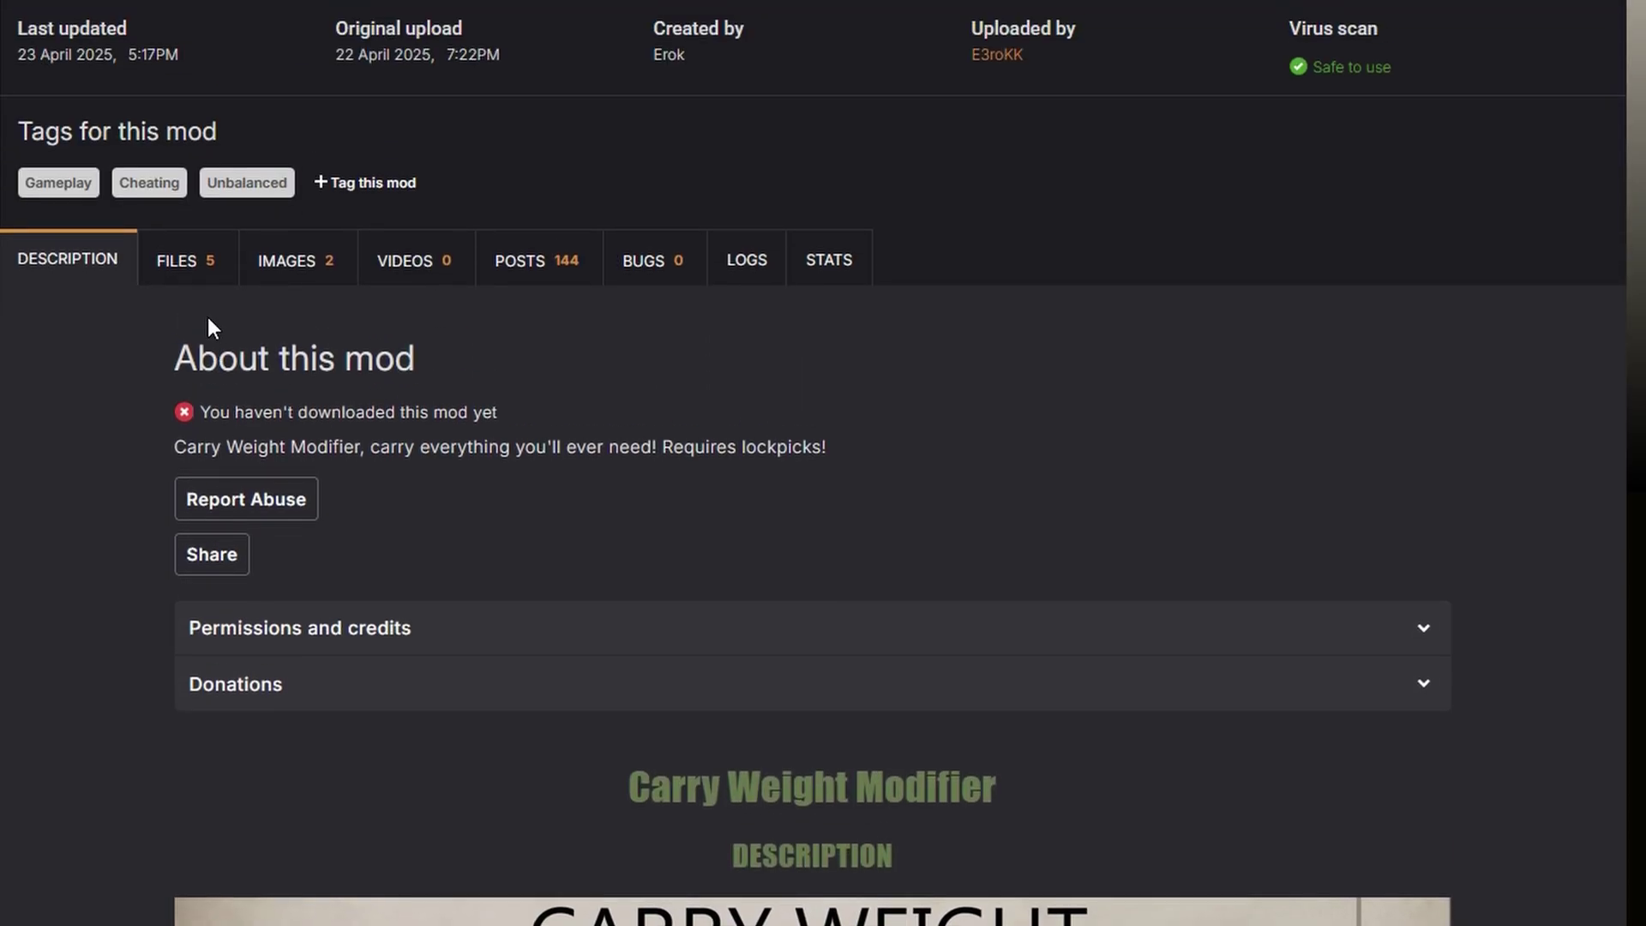
- Download the main Carry Weight Mod -150 Weight per lockpick file via Slow Download and save it
left_click(196, 276)
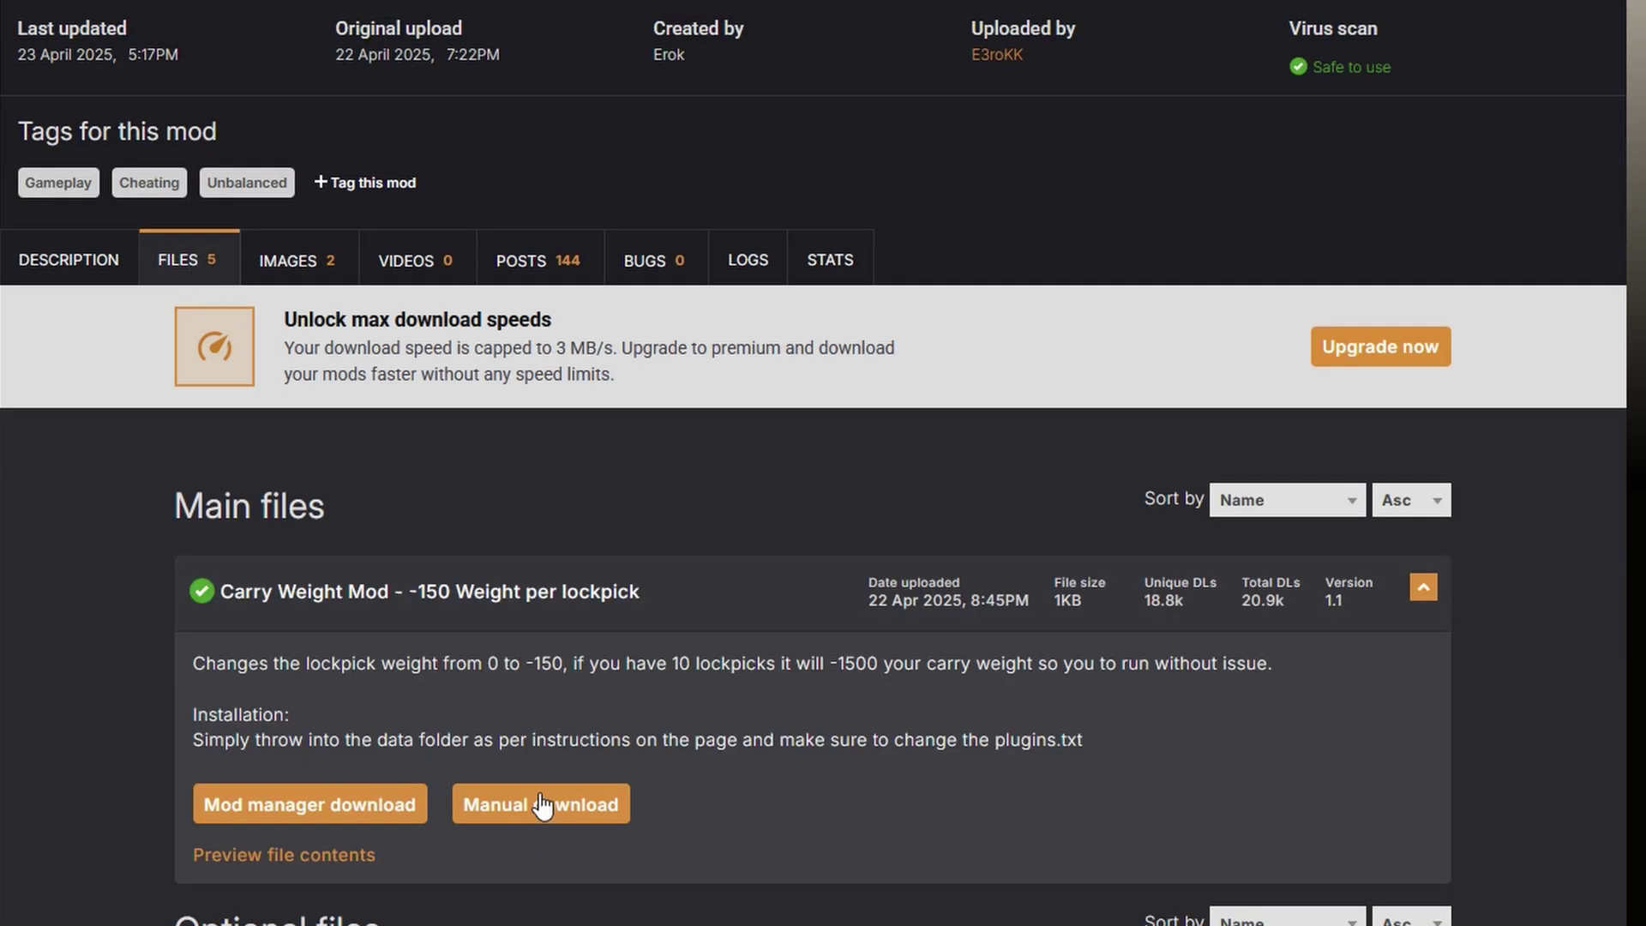
scroll(579, 442, "down", 4)
scroll(580, 442, "down", 5)
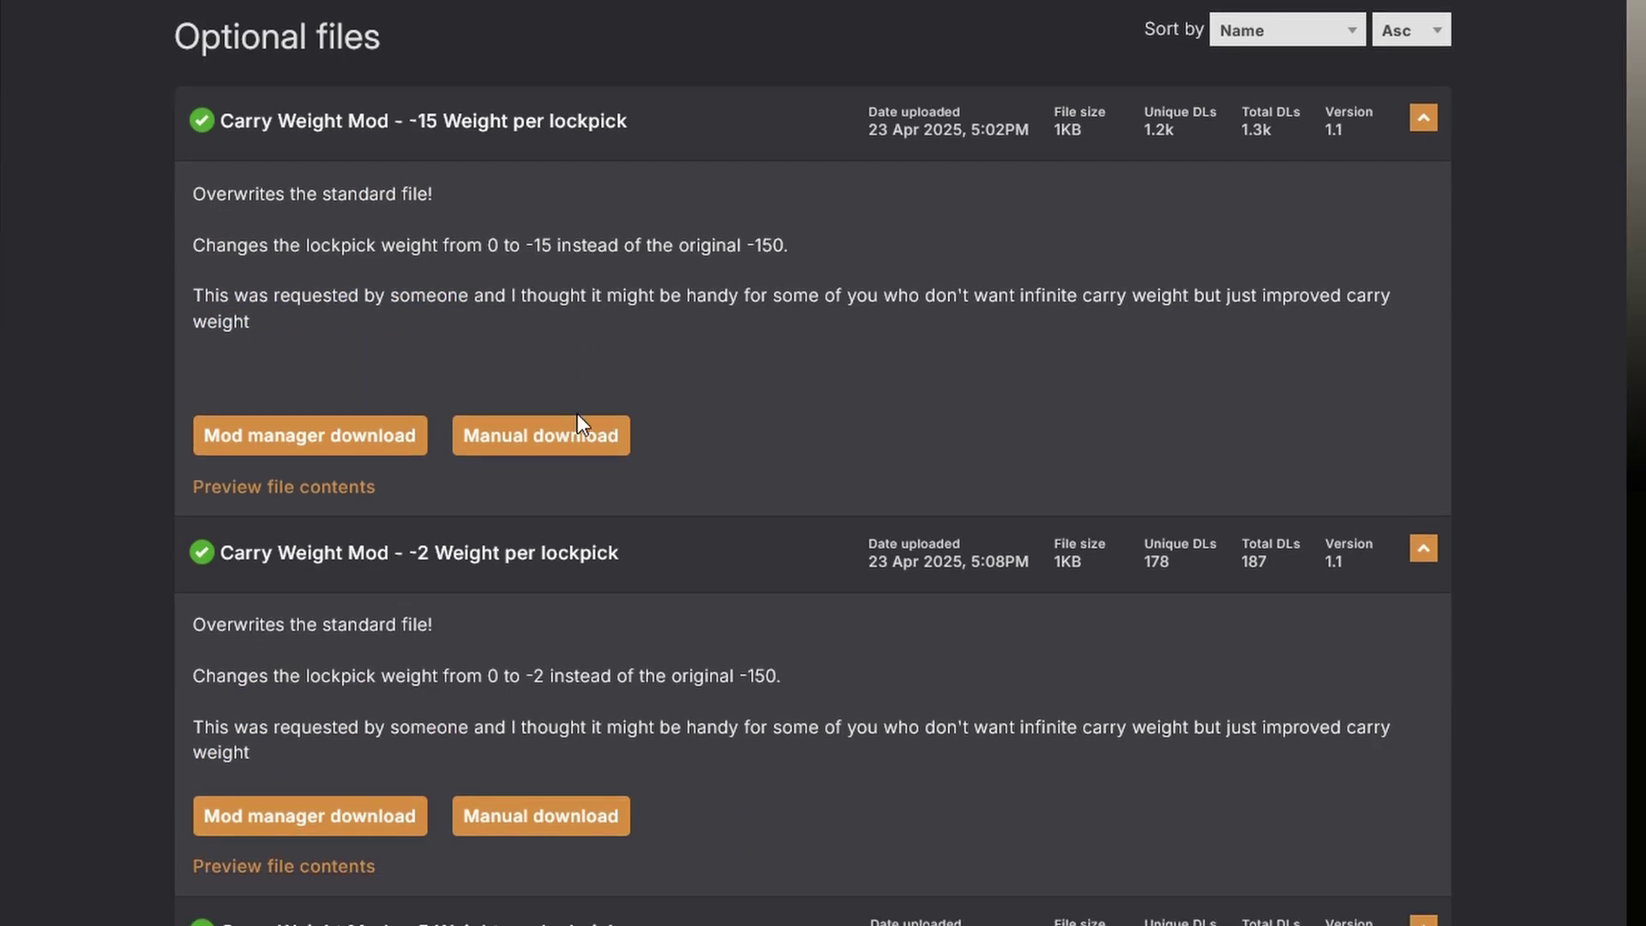
scroll(578, 413, "up", 8)
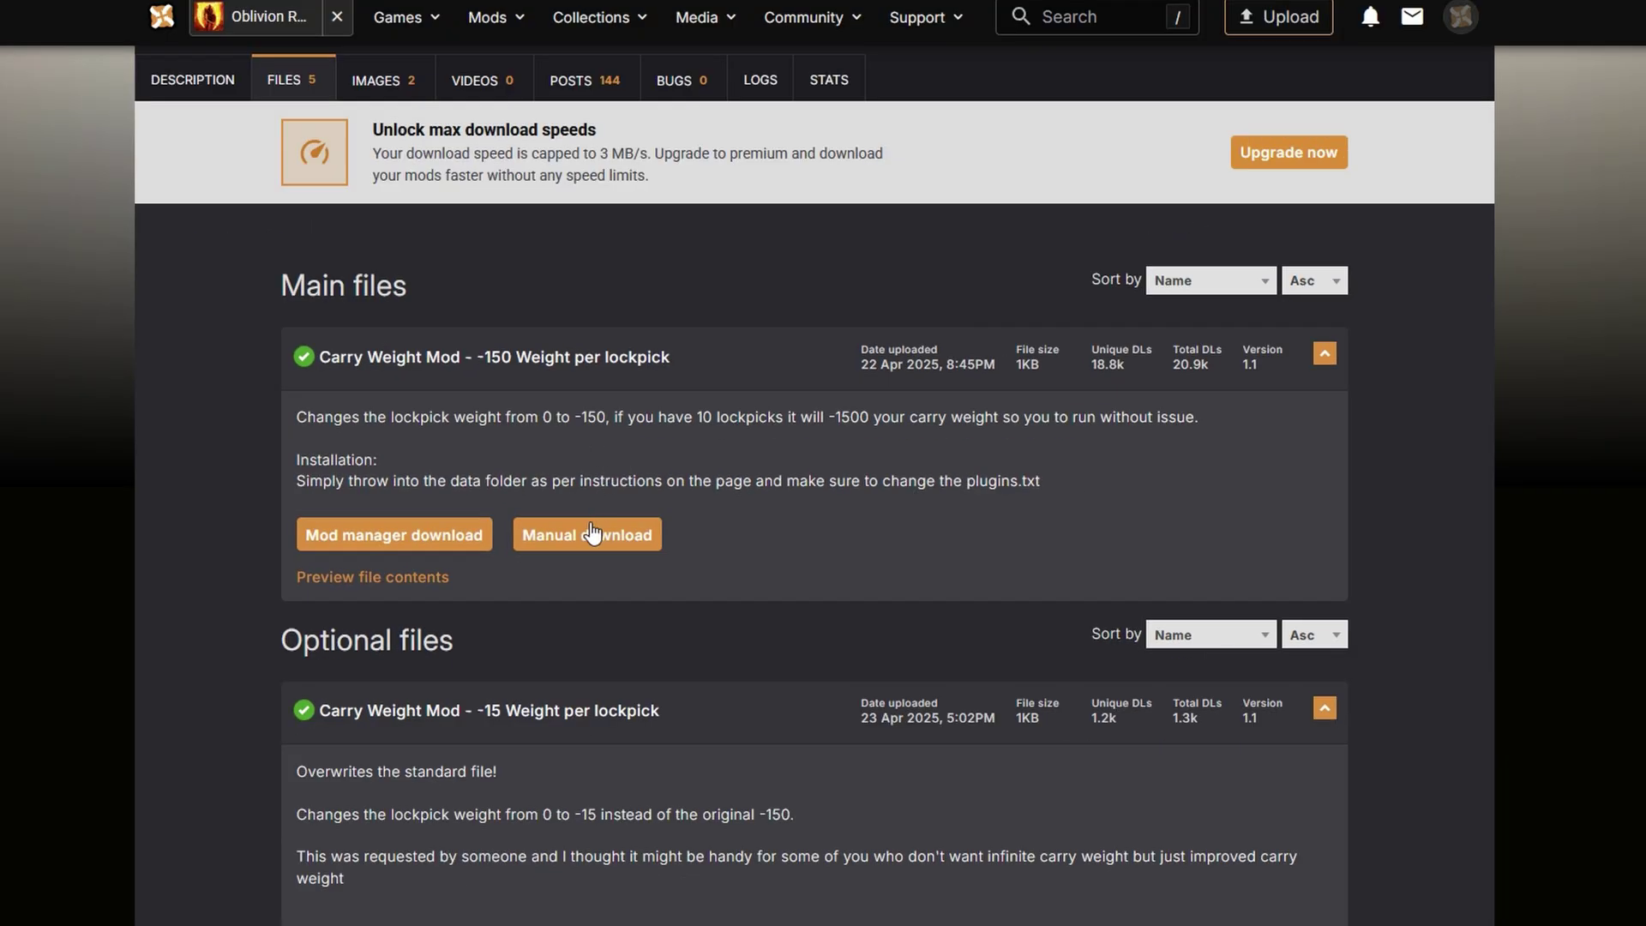
left_click(592, 533)
left_click(813, 611)
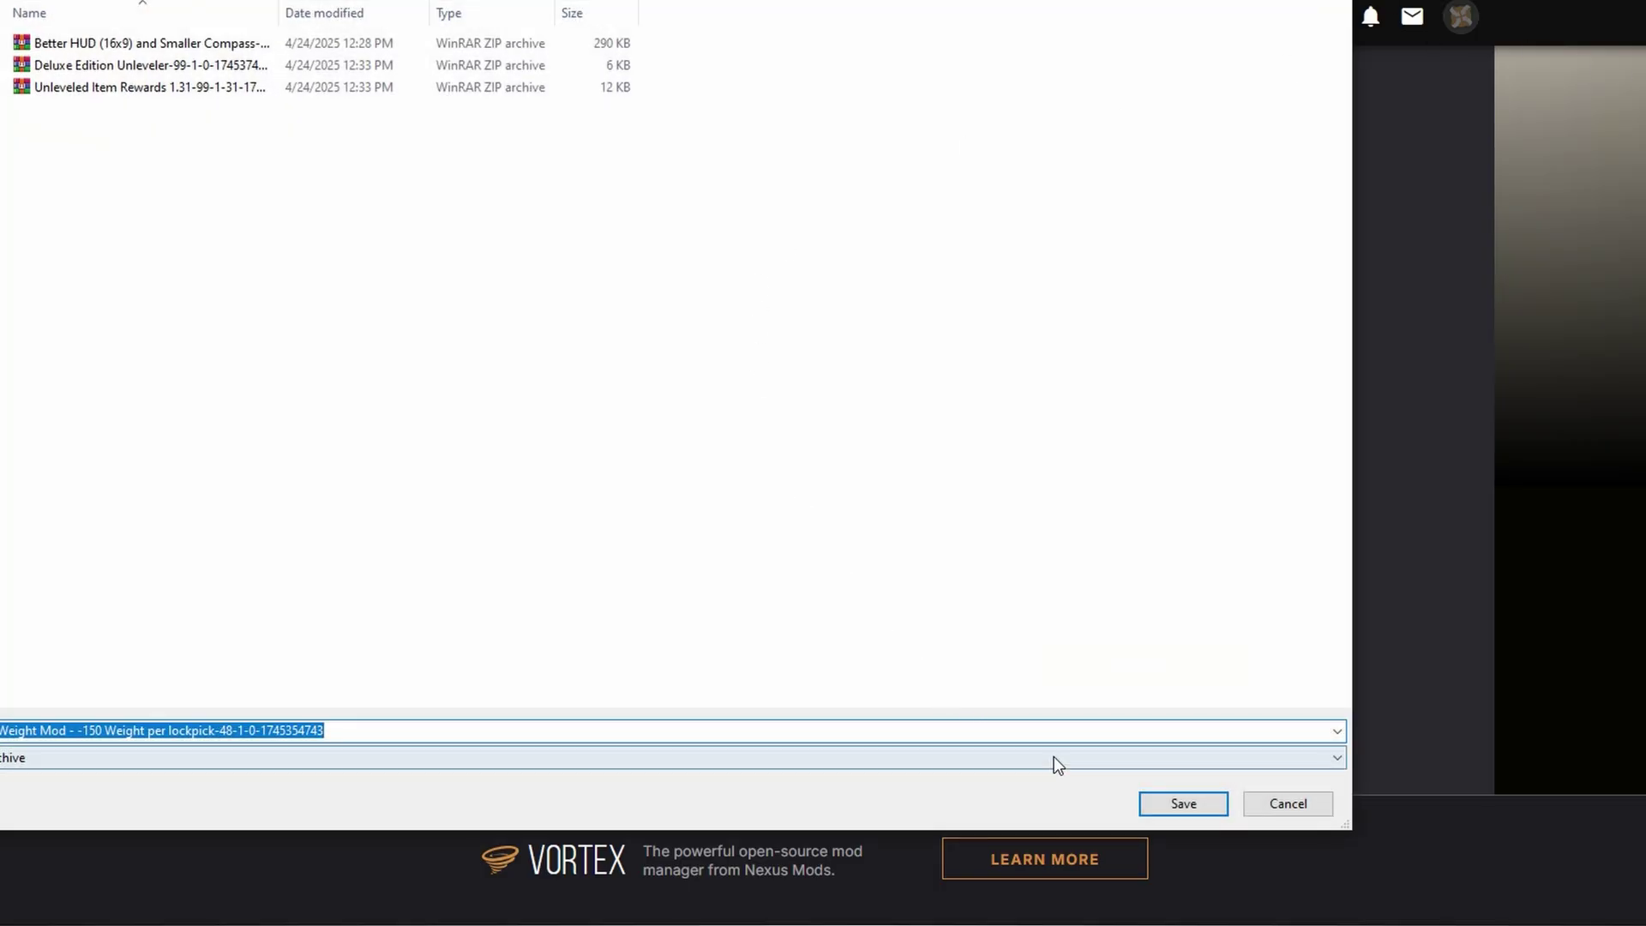
left_click(1209, 809)
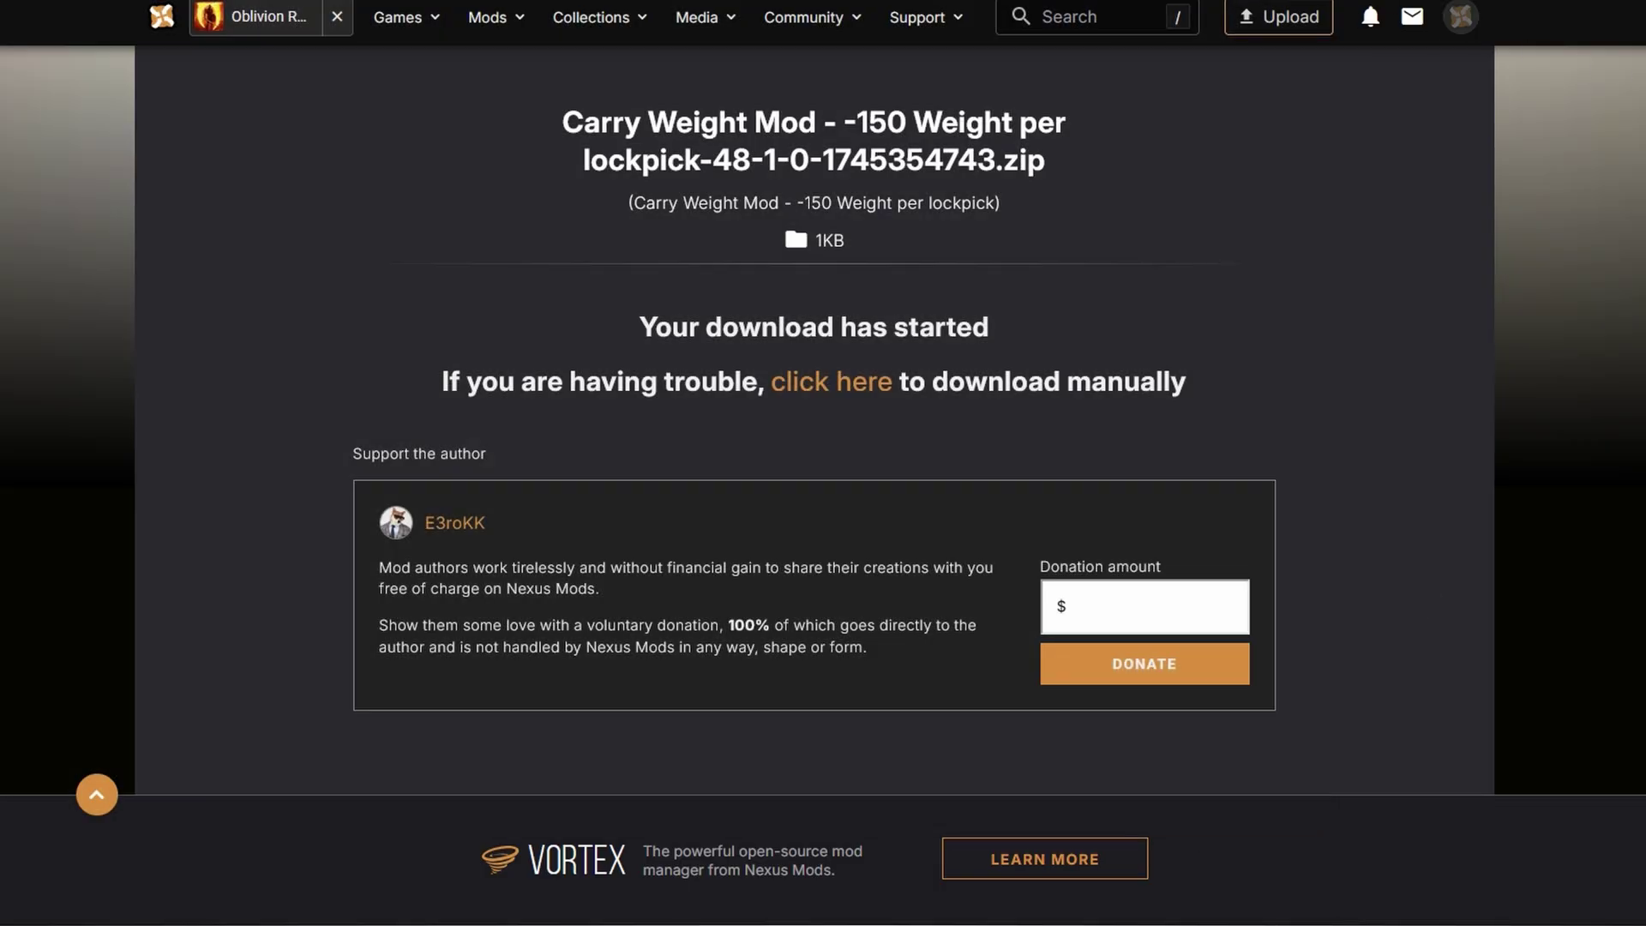
- Extract the Carry Weight Mod zip's OblivionRemastered folder onto the game's OblivionRemastered folder
left_click(1372, 39)
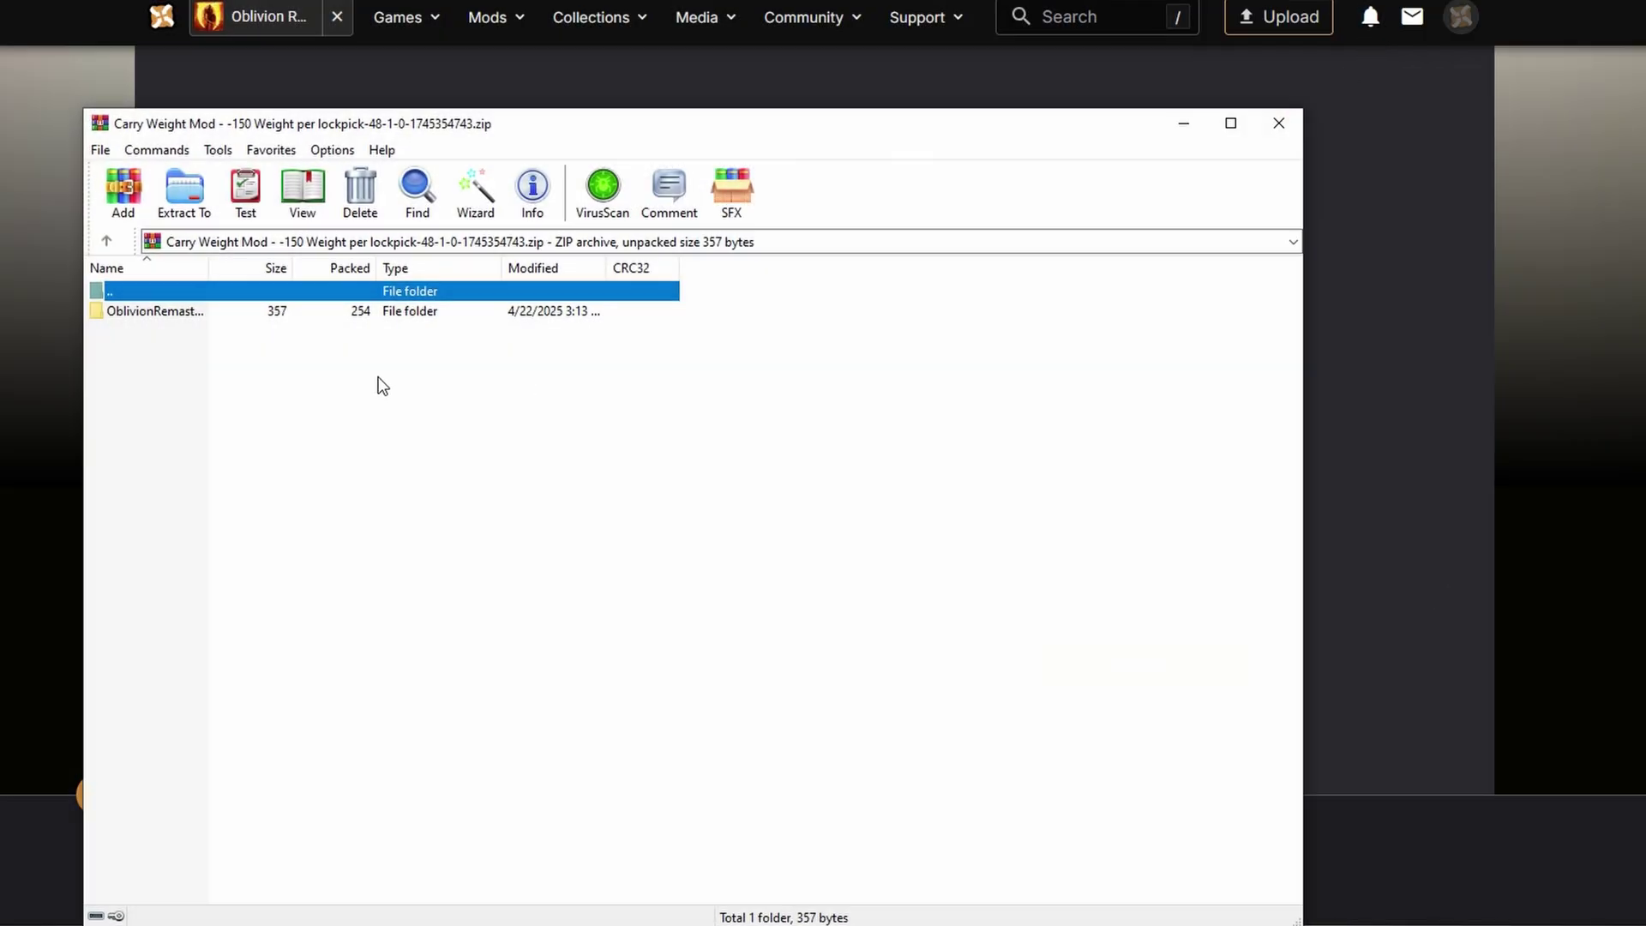
double_click(237, 310)
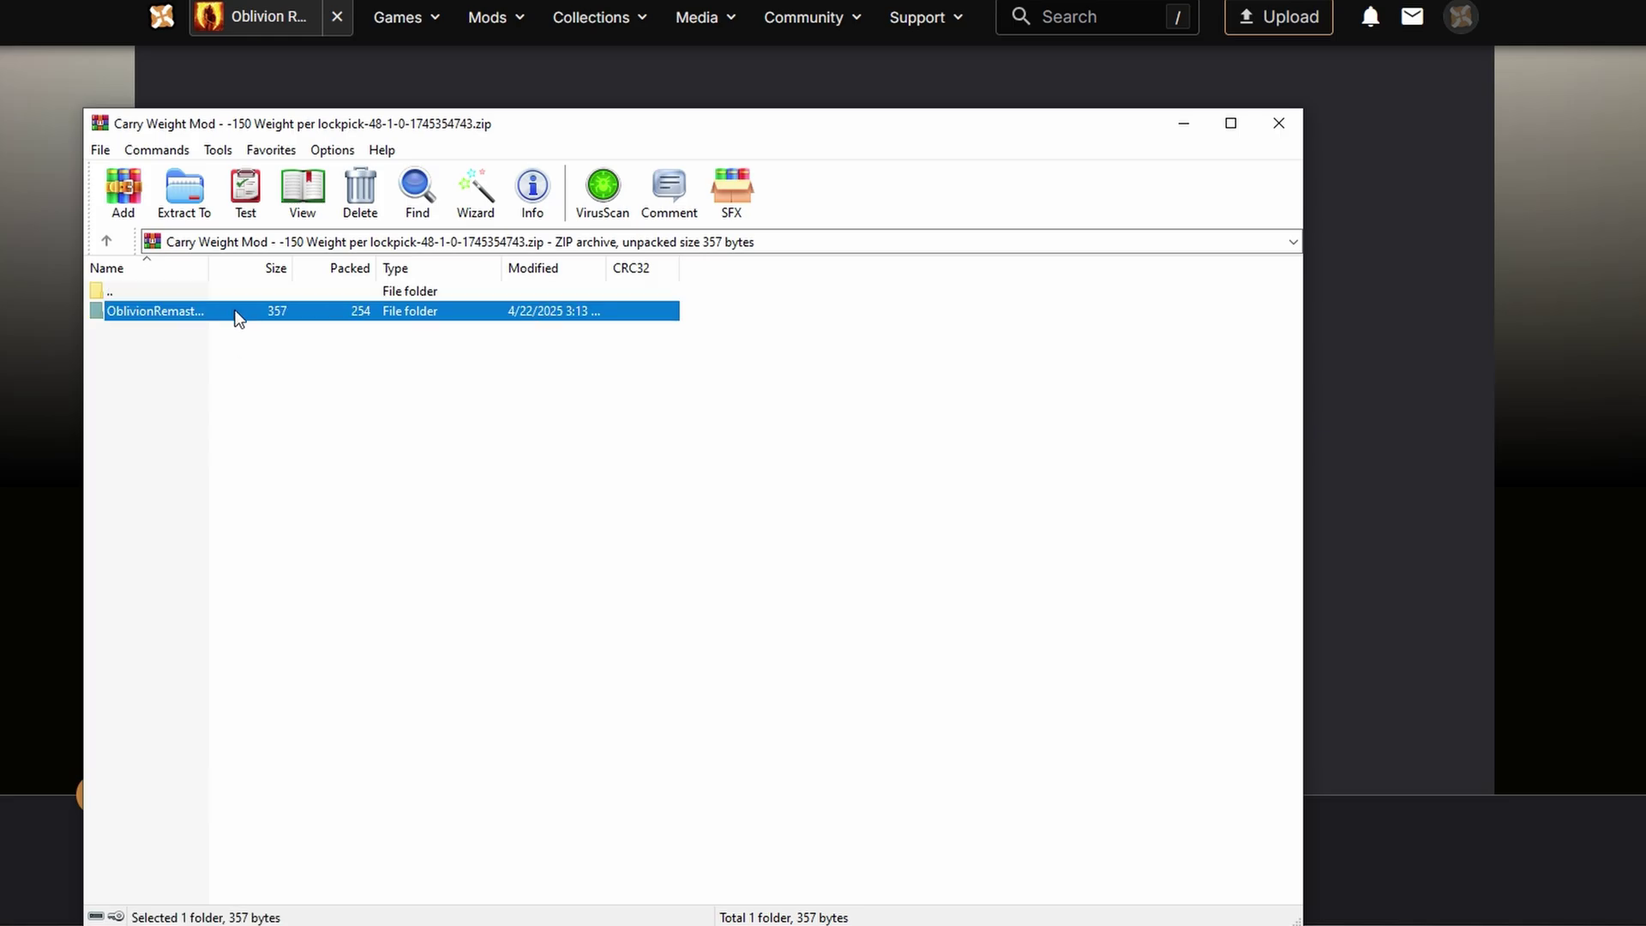
double_click(155, 293)
key("alt+Tab")
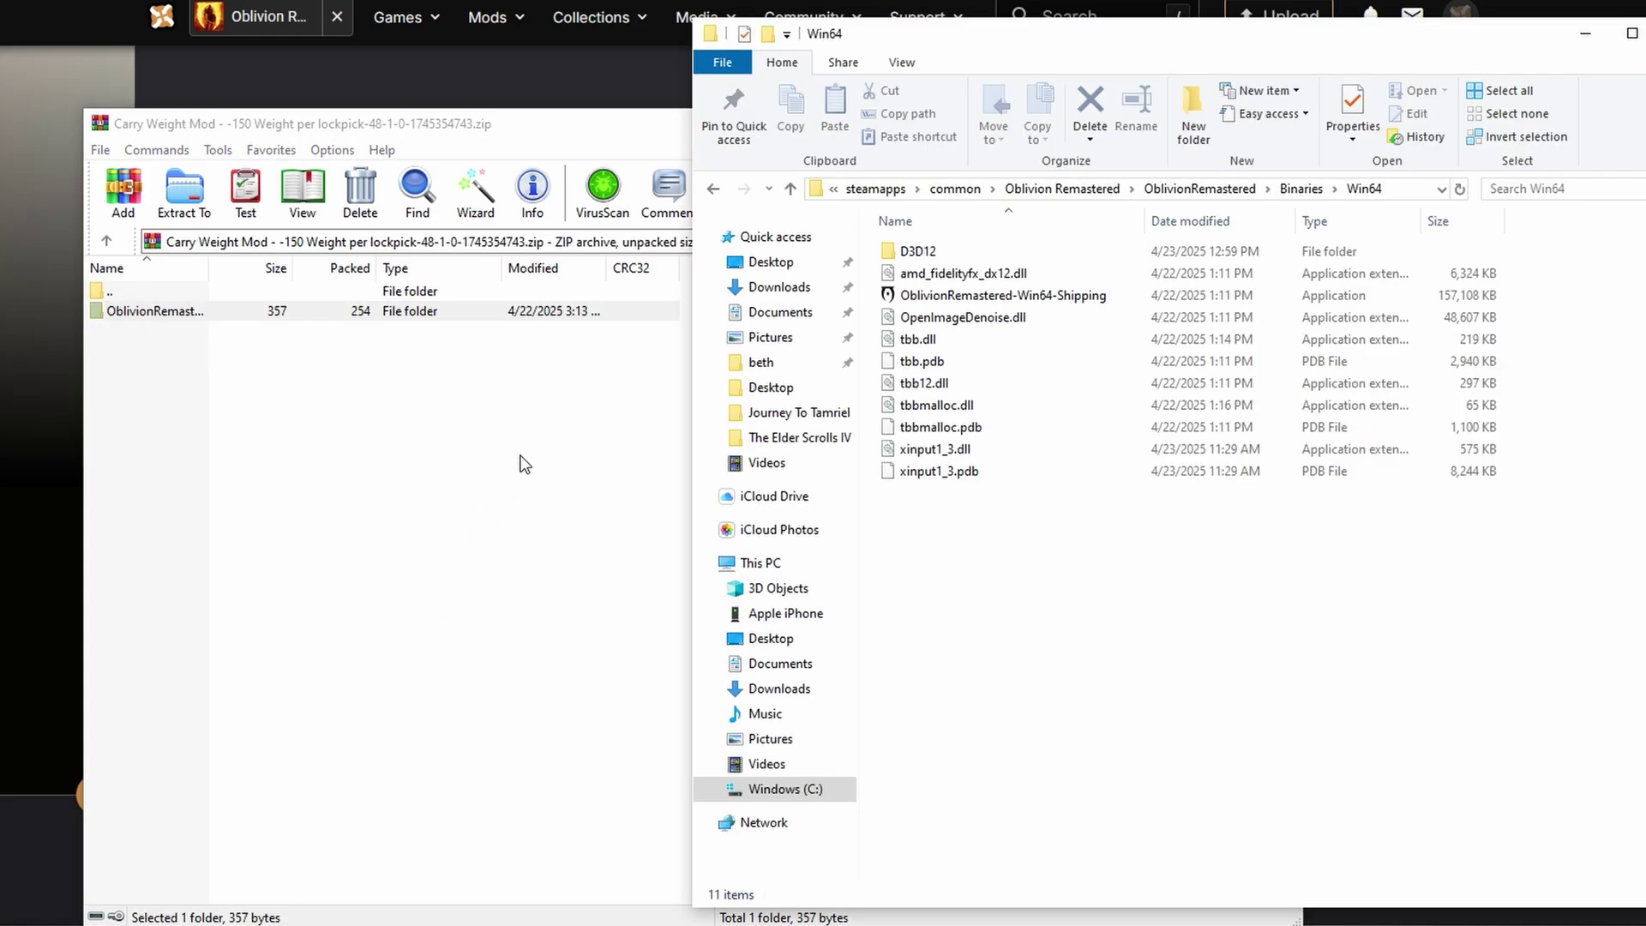
left_click(1046, 189)
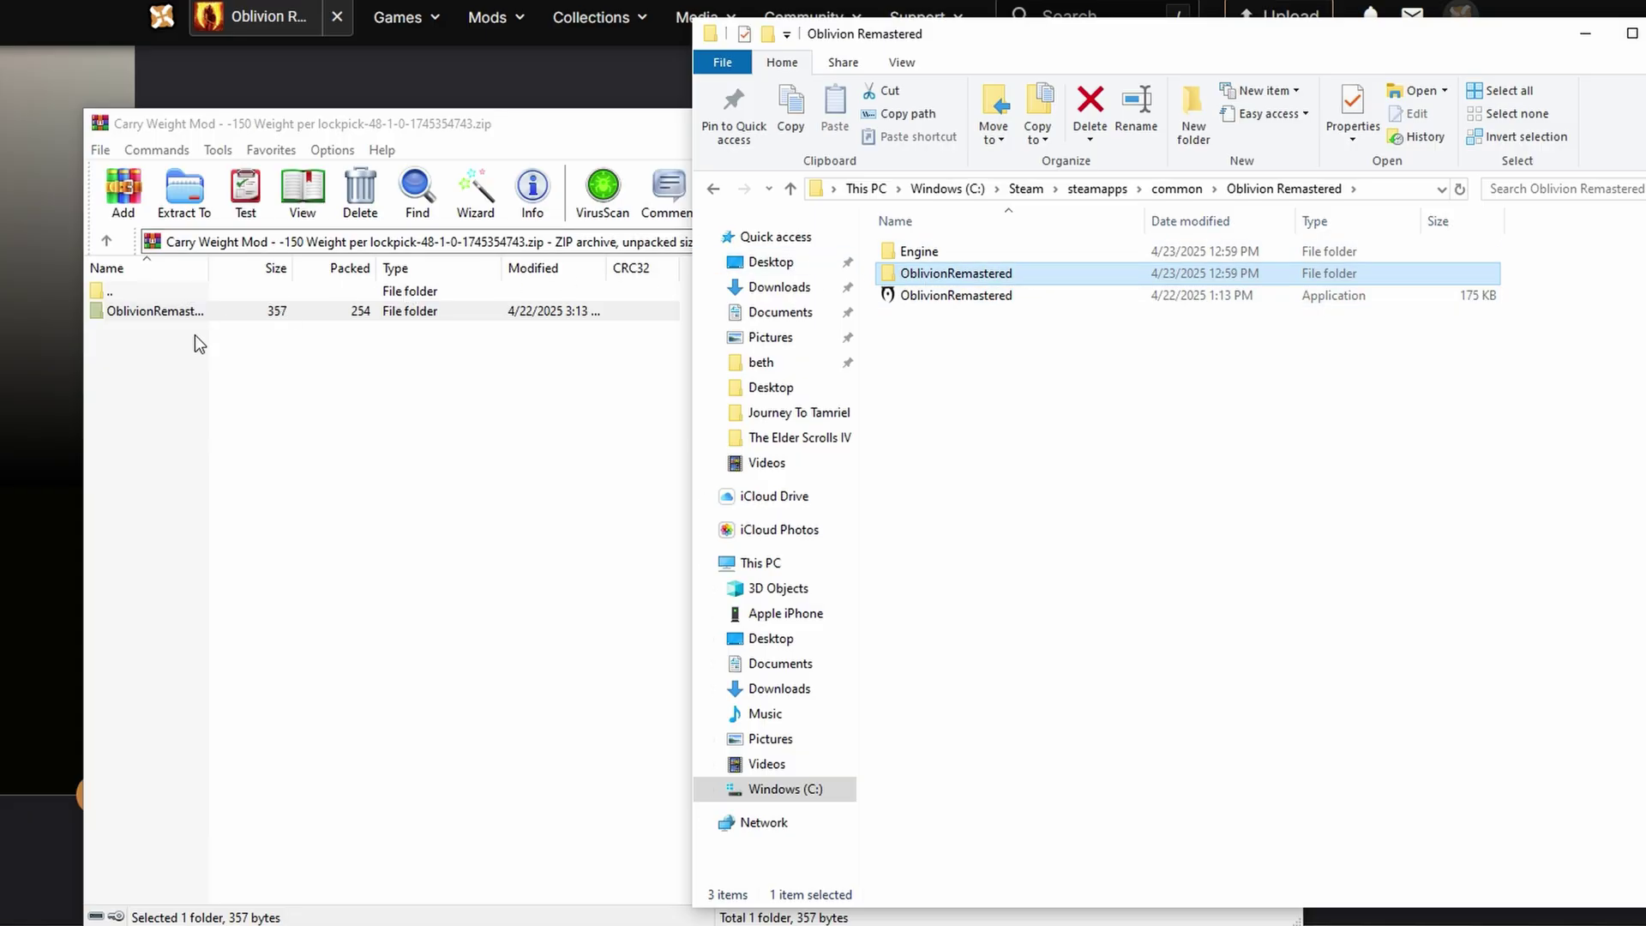
left_click_drag(187, 311, 1271, 375)
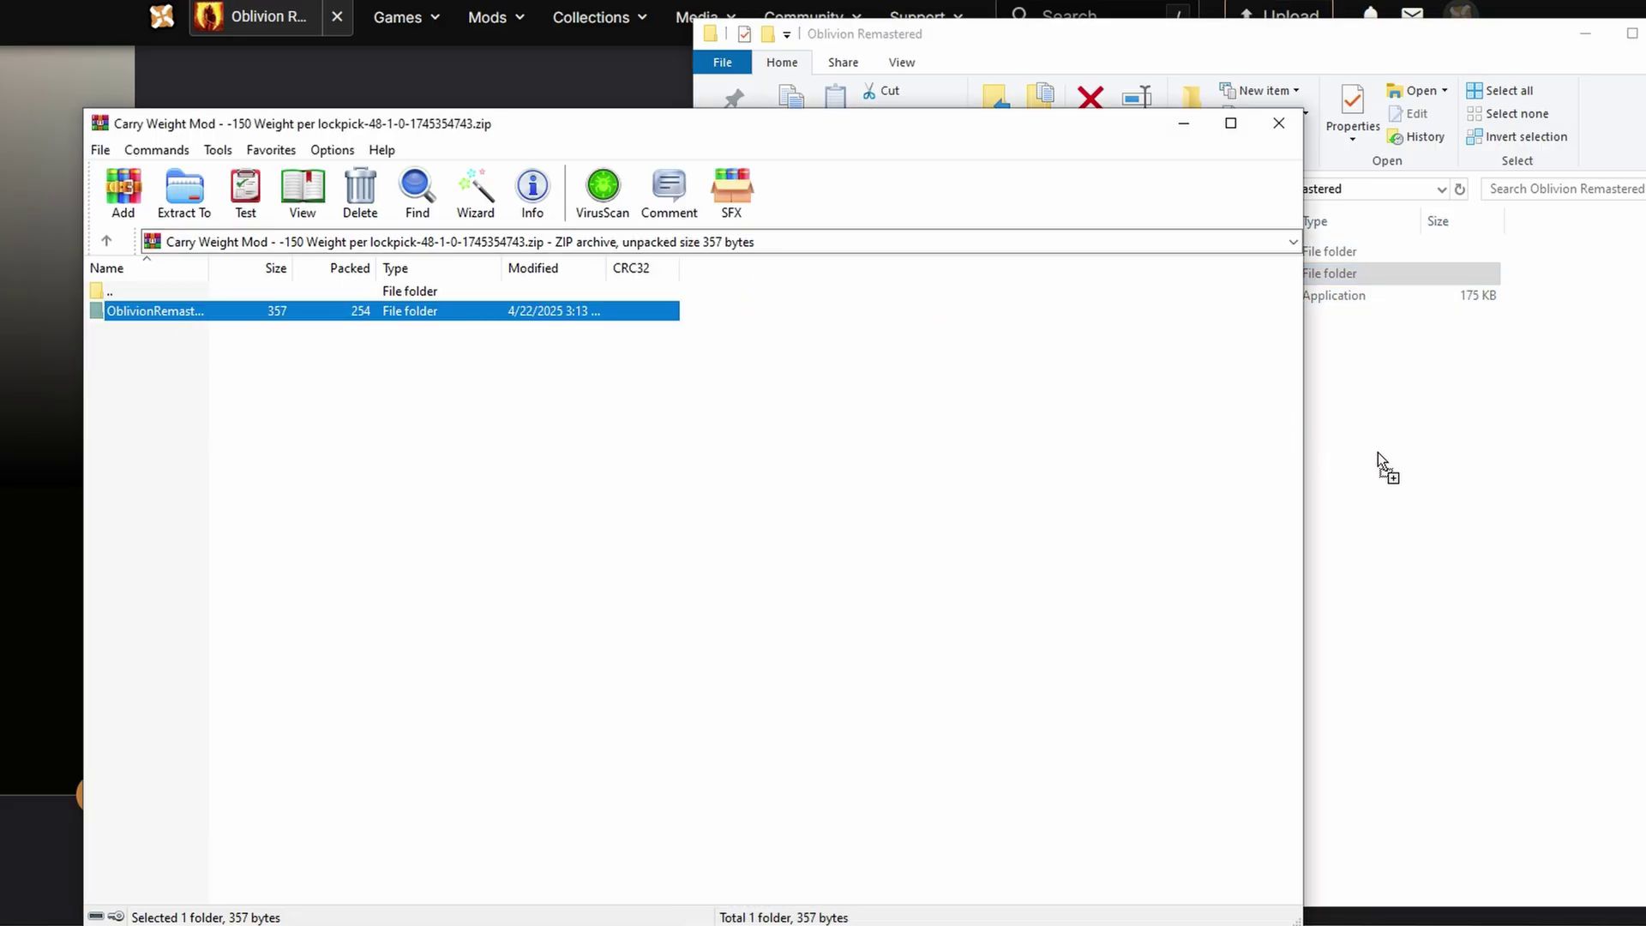
left_click_drag(1377, 451, 1020, 274)
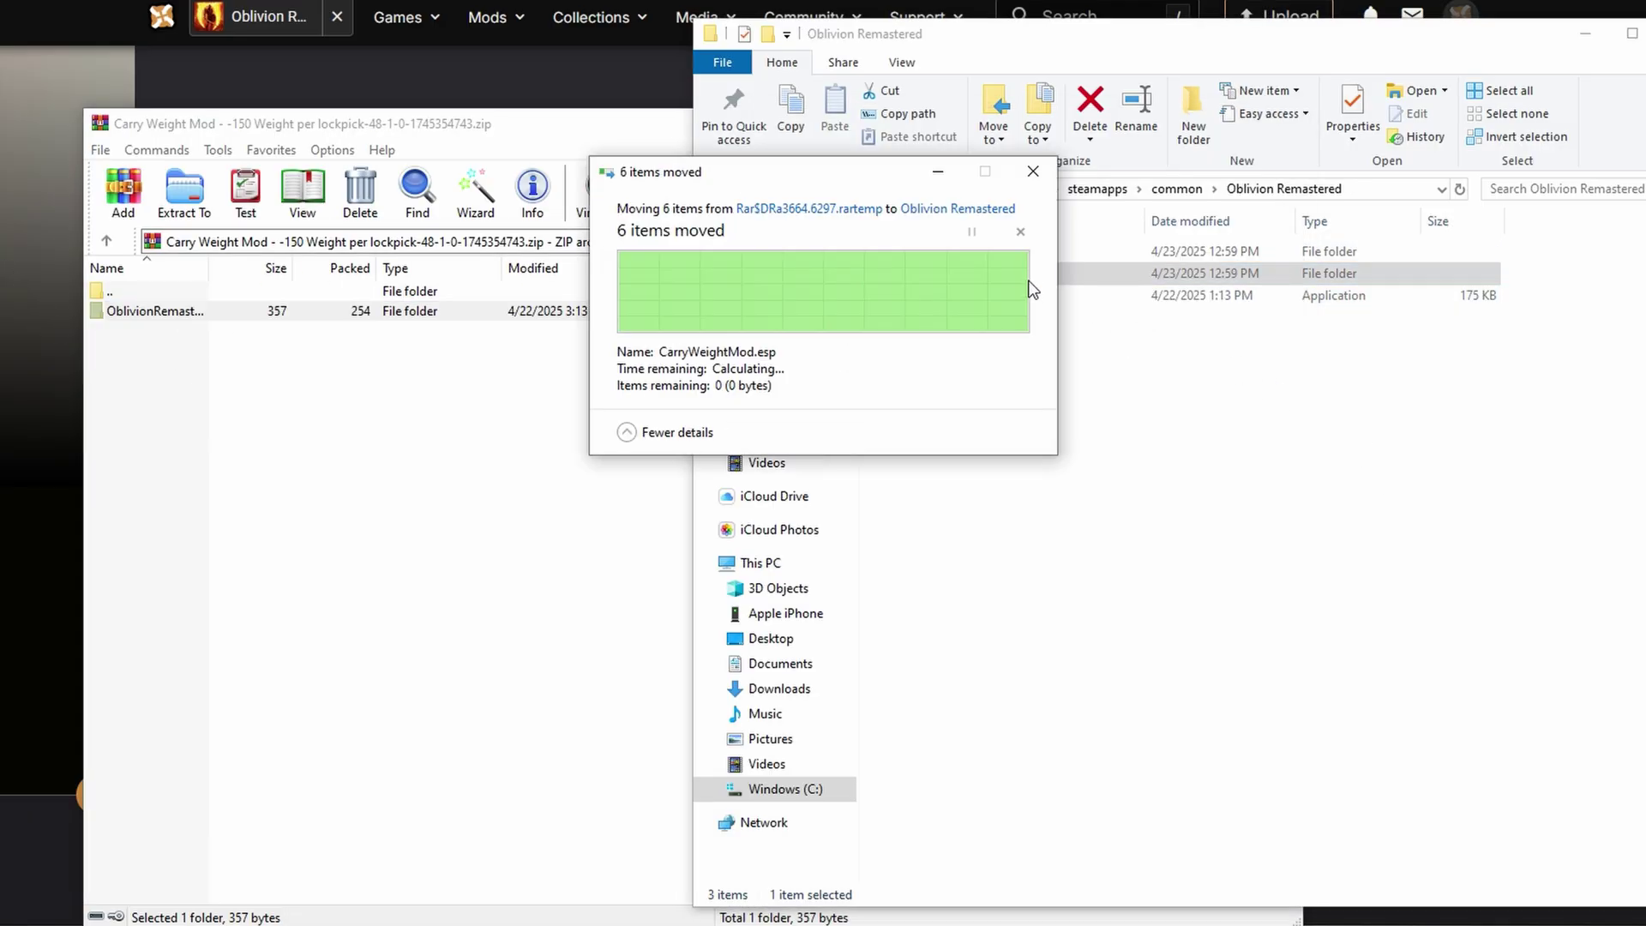
- Browse both the game files and the archive down to Content\Dev\ObvData\Data
double_click(1078, 275)
double_click(977, 272)
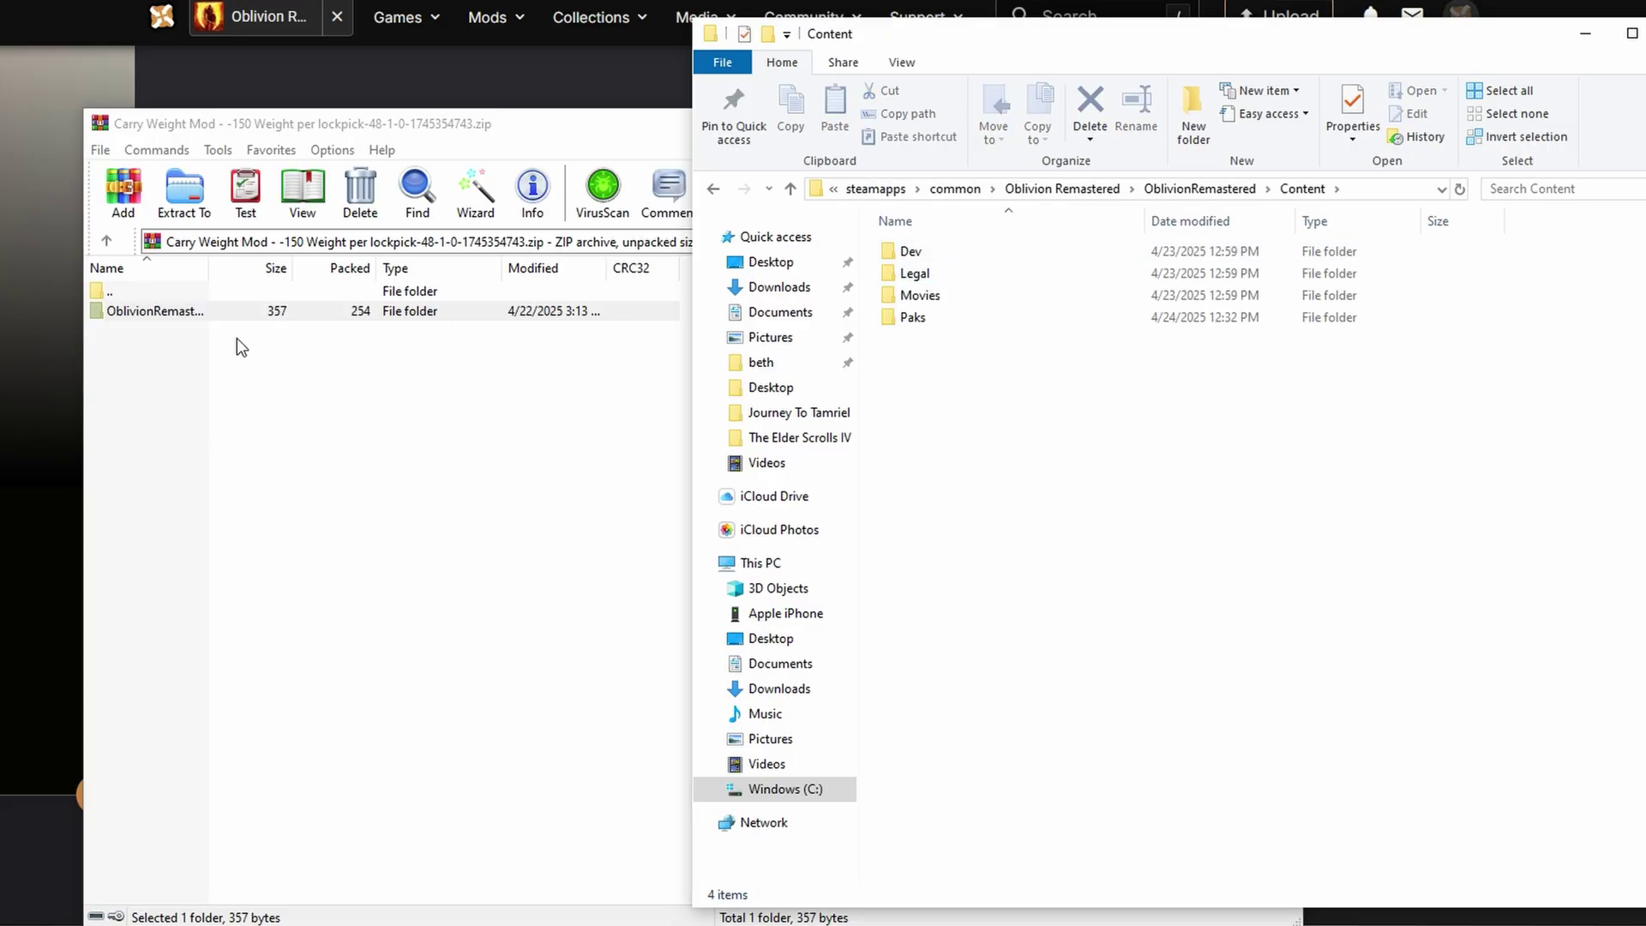
double_click(228, 309)
double_click(223, 306)
left_click(1600, 542)
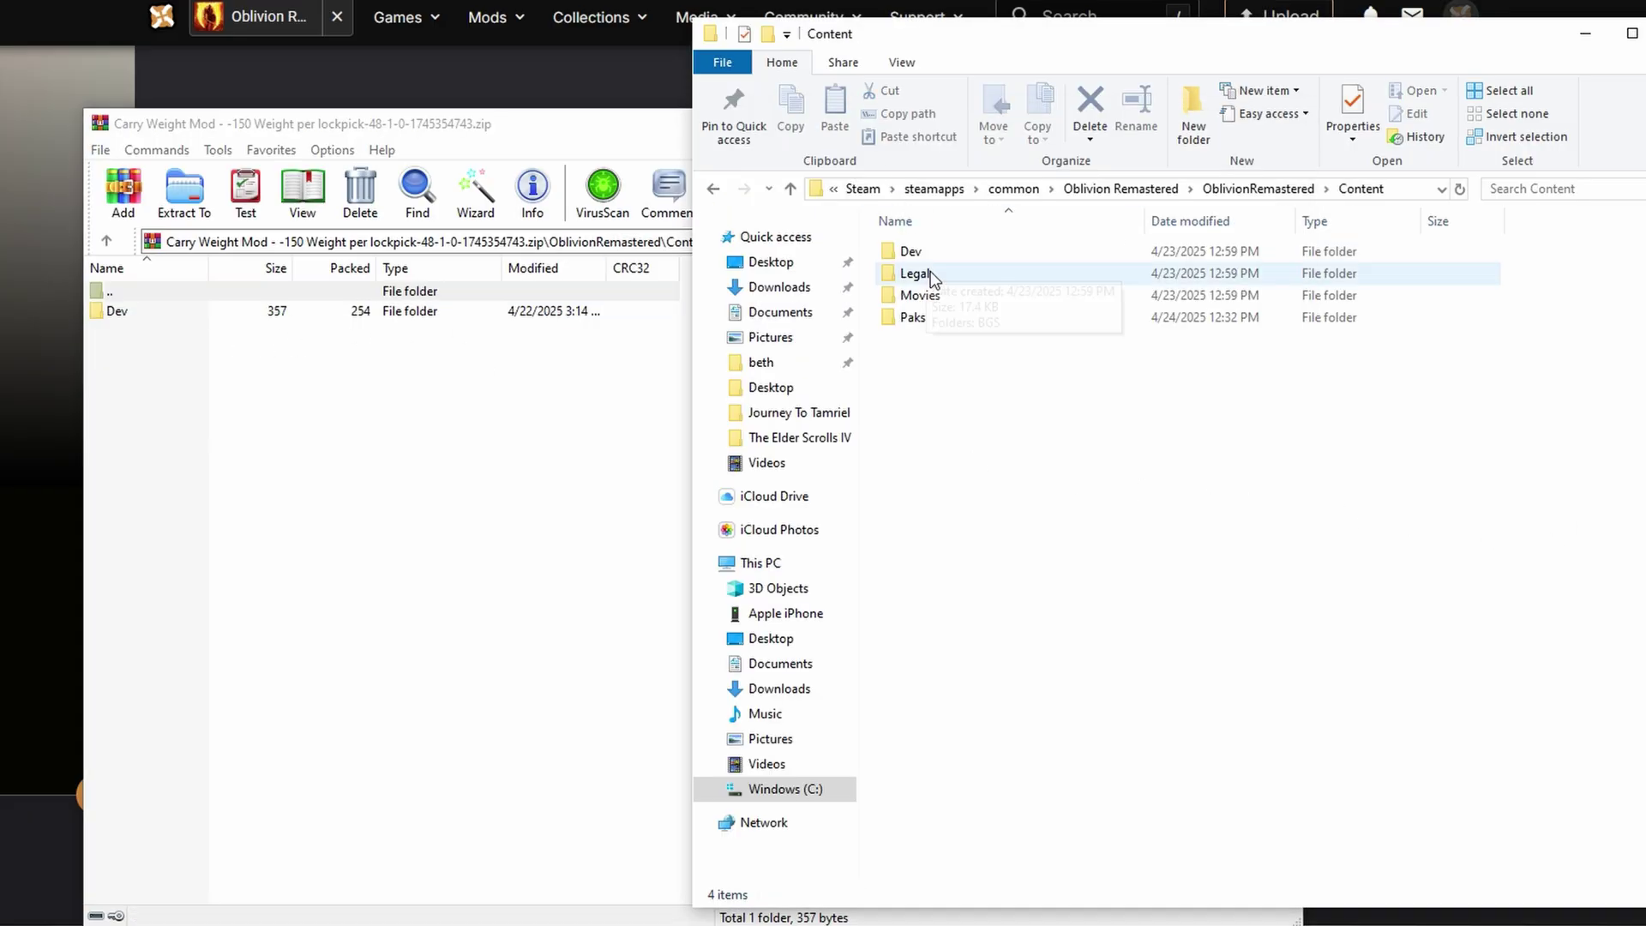
double_click(941, 254)
double_click(934, 294)
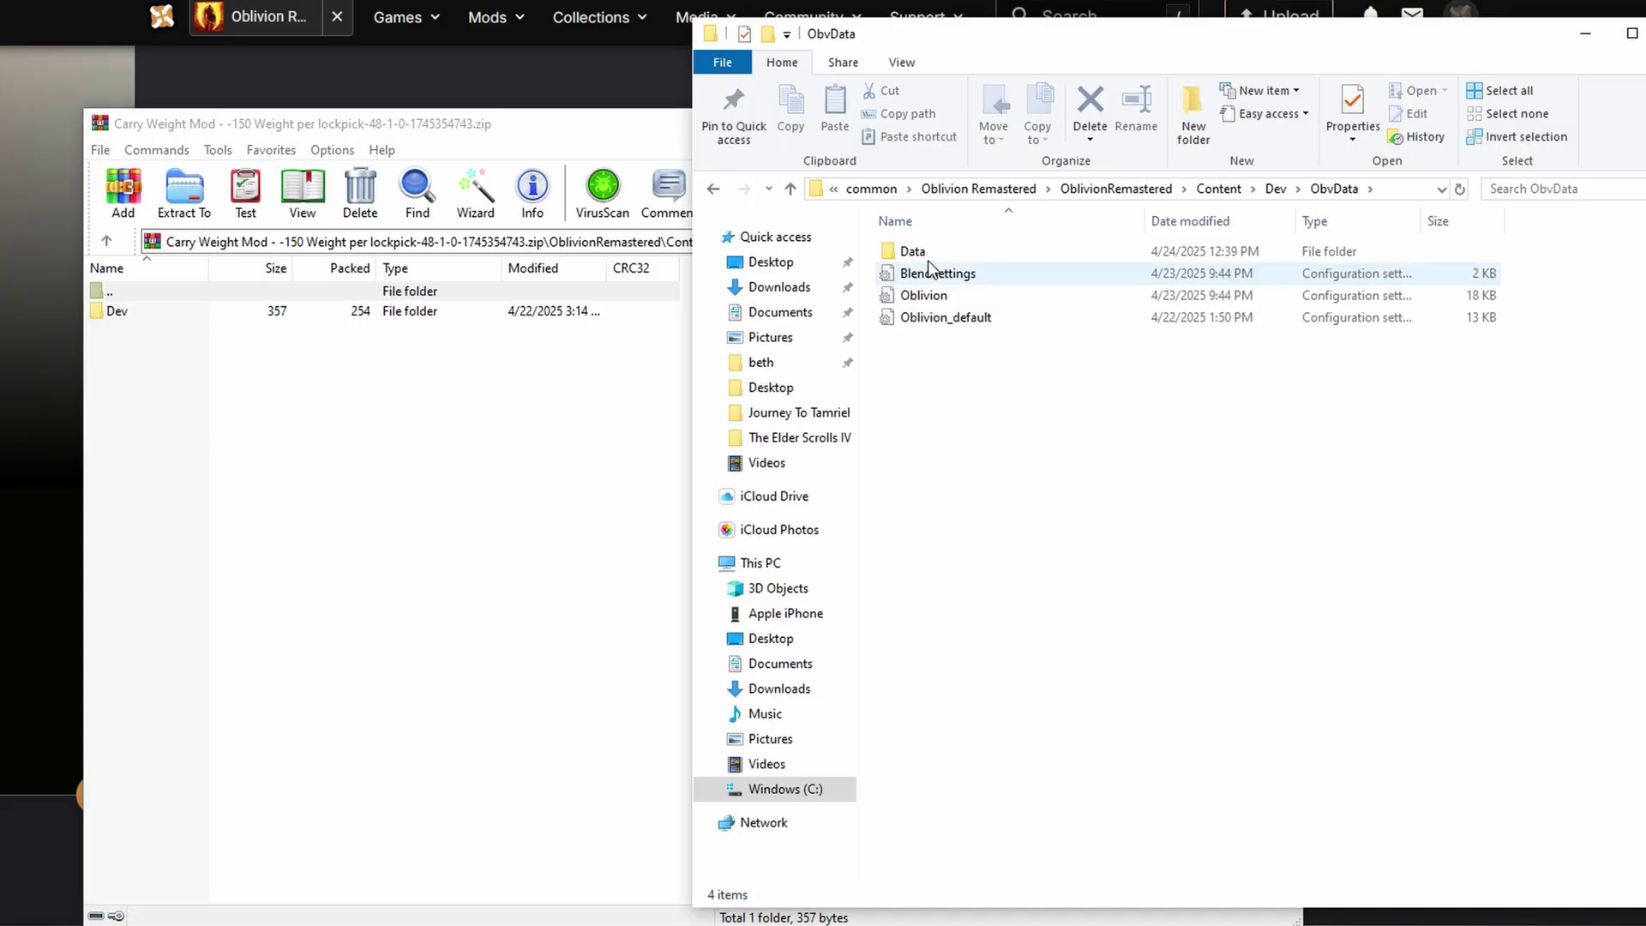
double_click(917, 253)
left_click(299, 306)
double_click(299, 306)
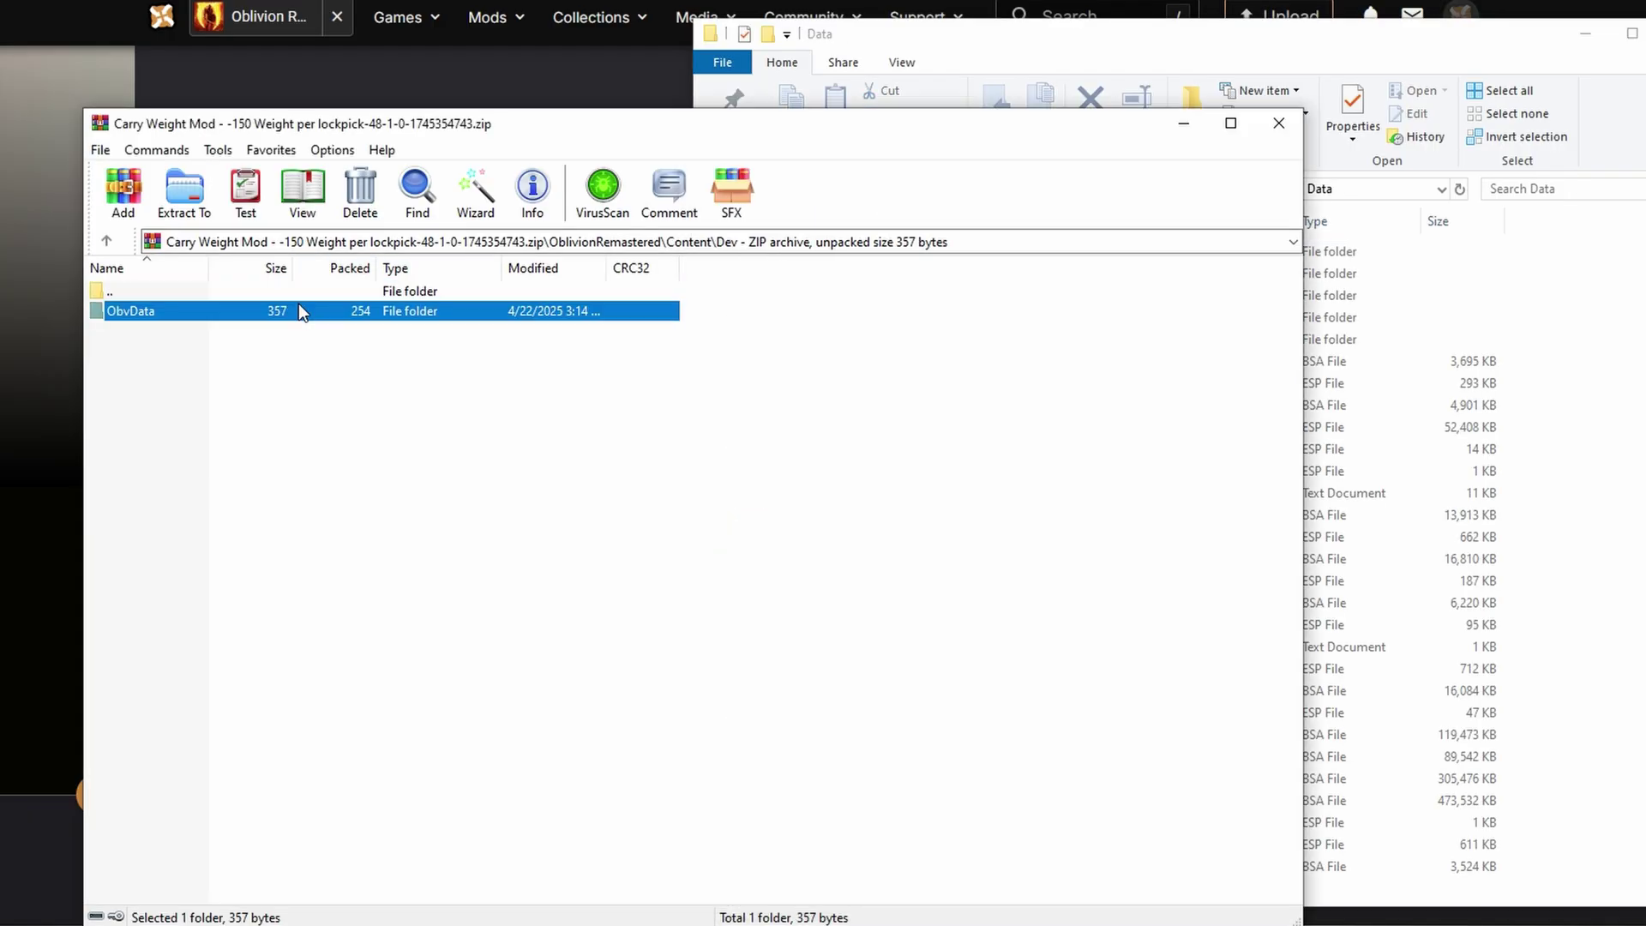
double_click(298, 310)
double_click(298, 309)
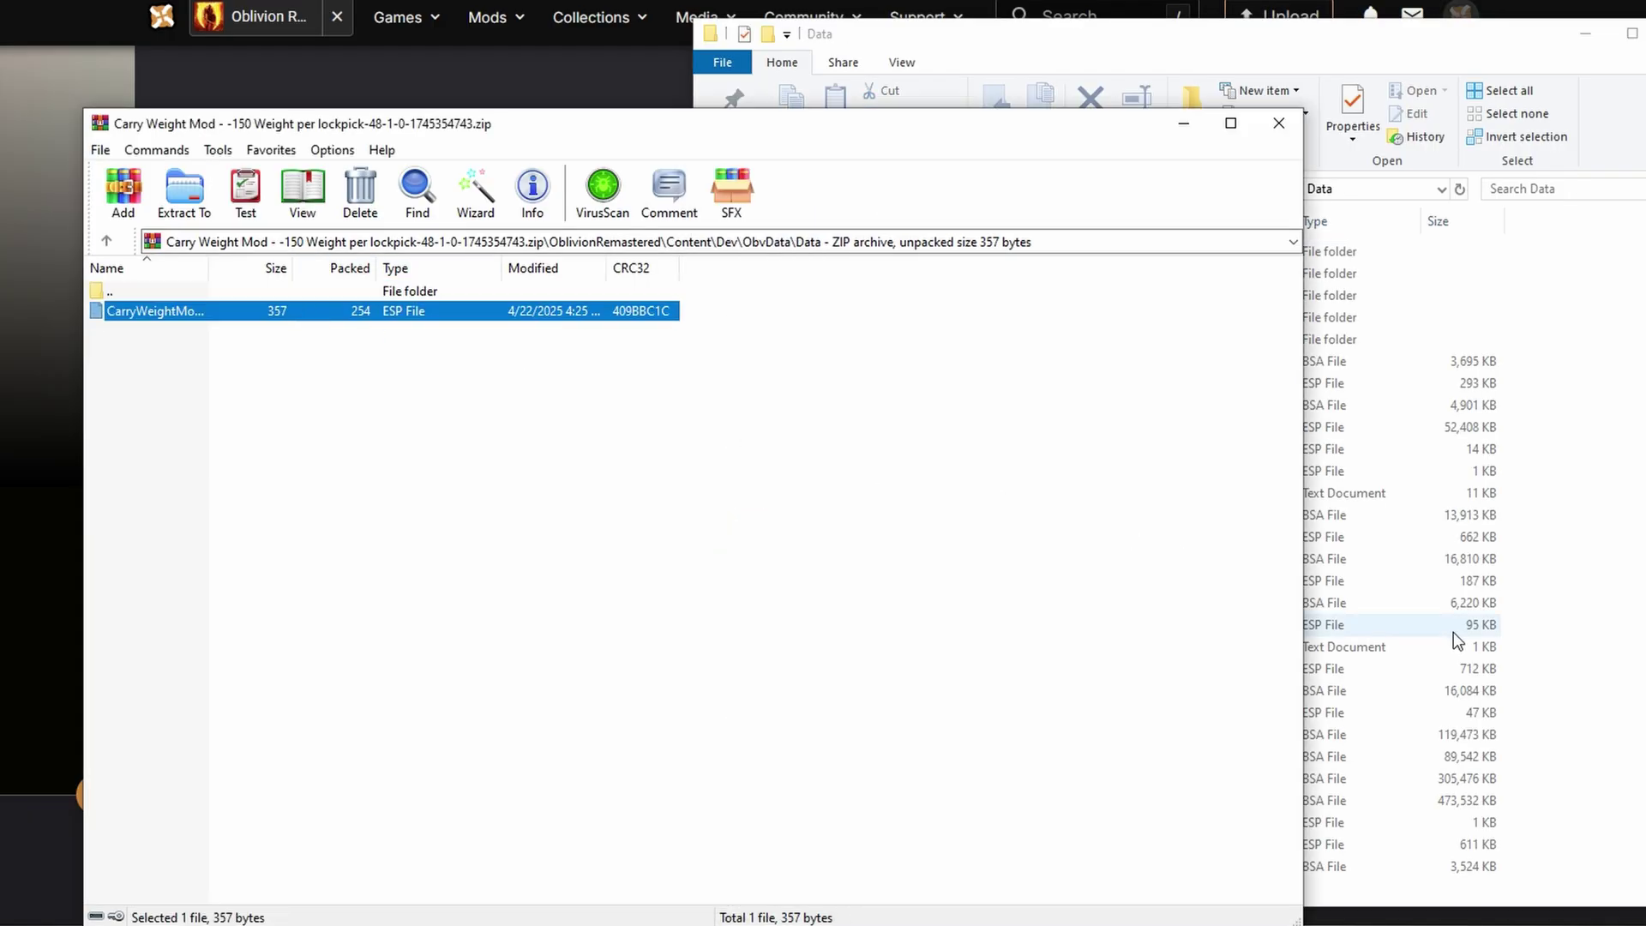
- Confirm CarryWeightMod.esp is in the game's Data folder and open Plugins.txt
scroll(1453, 631, "down", 6)
left_click(1440, 667)
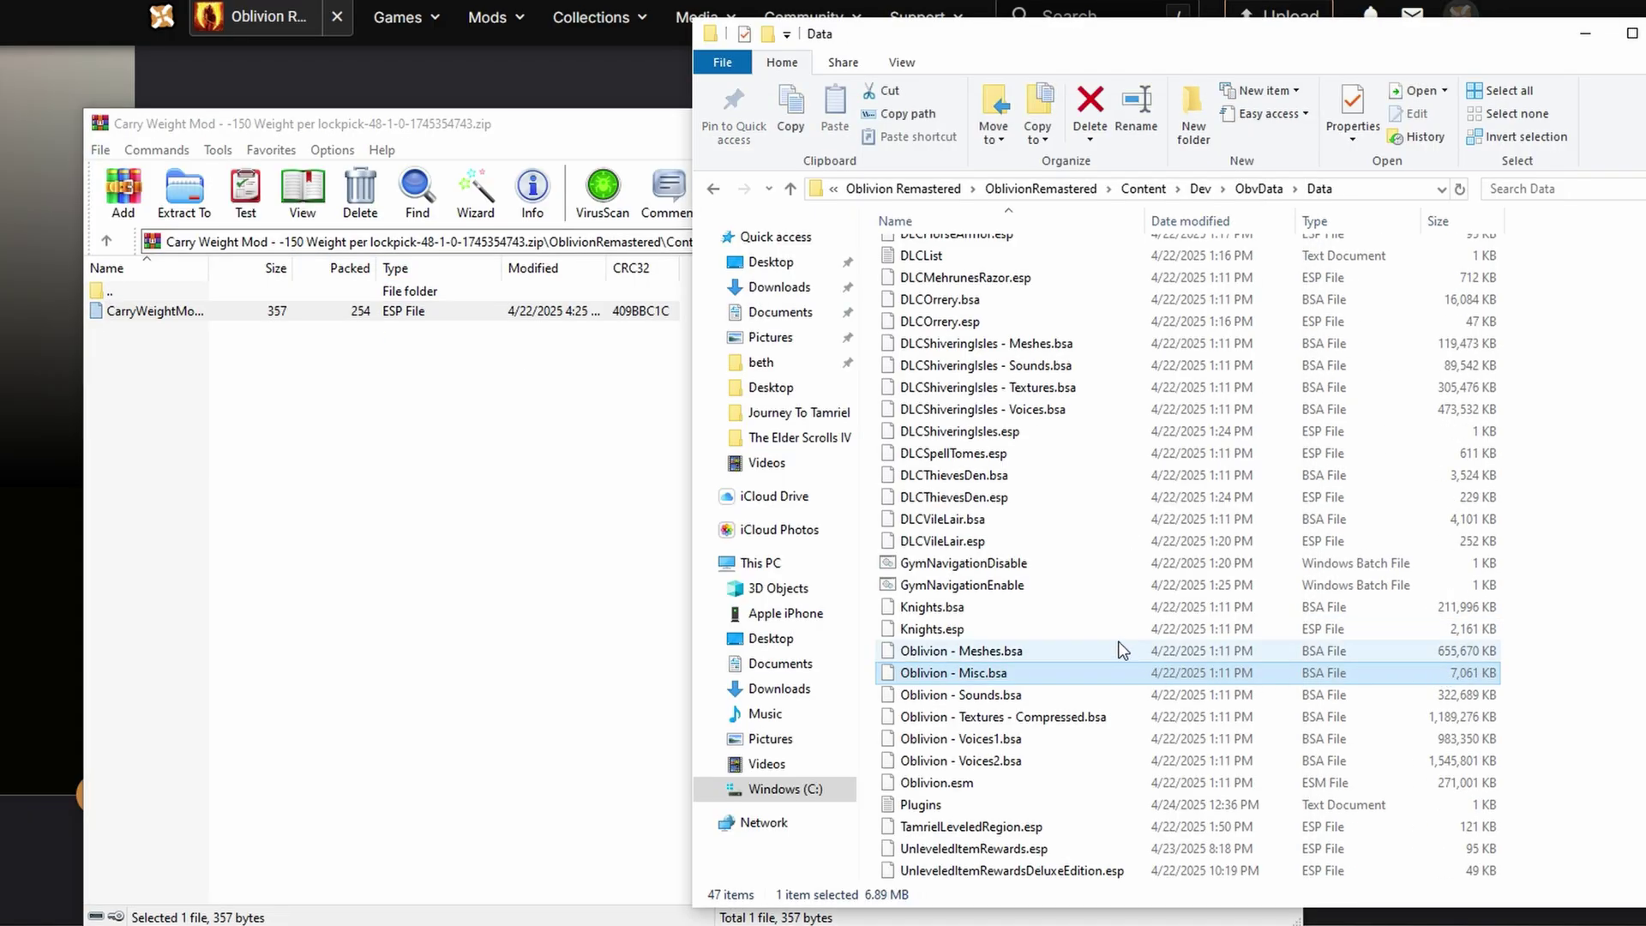
scroll(1114, 635, "up", 3)
left_click(985, 248)
left_click(985, 247)
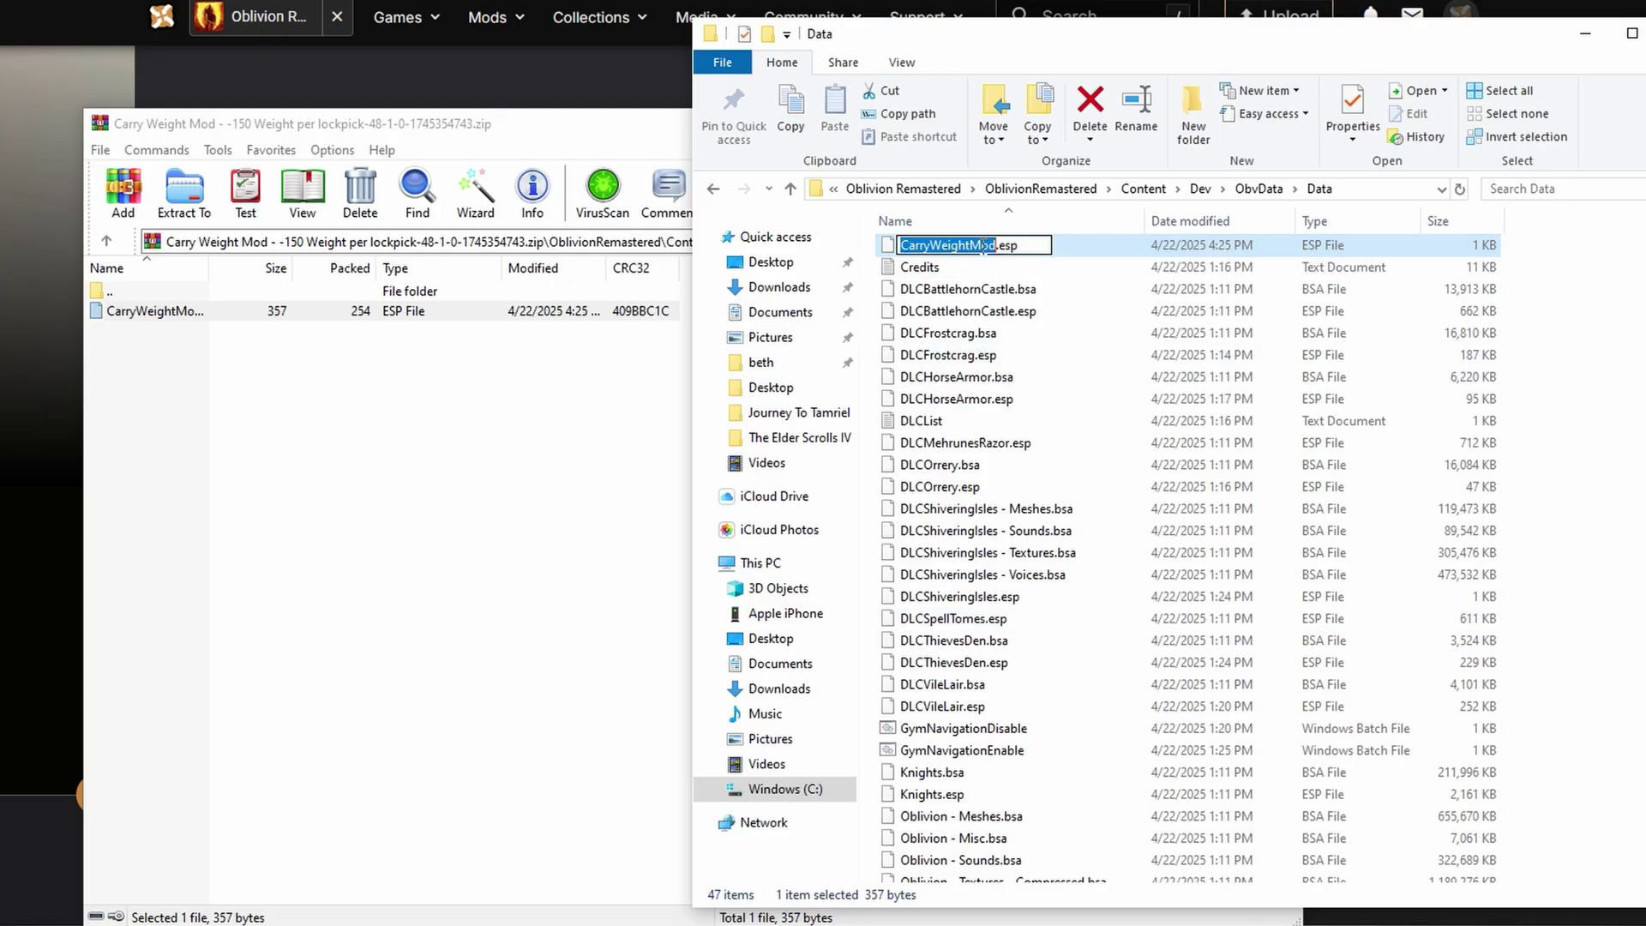
key("Escape")
scroll(1114, 643, "down", 3)
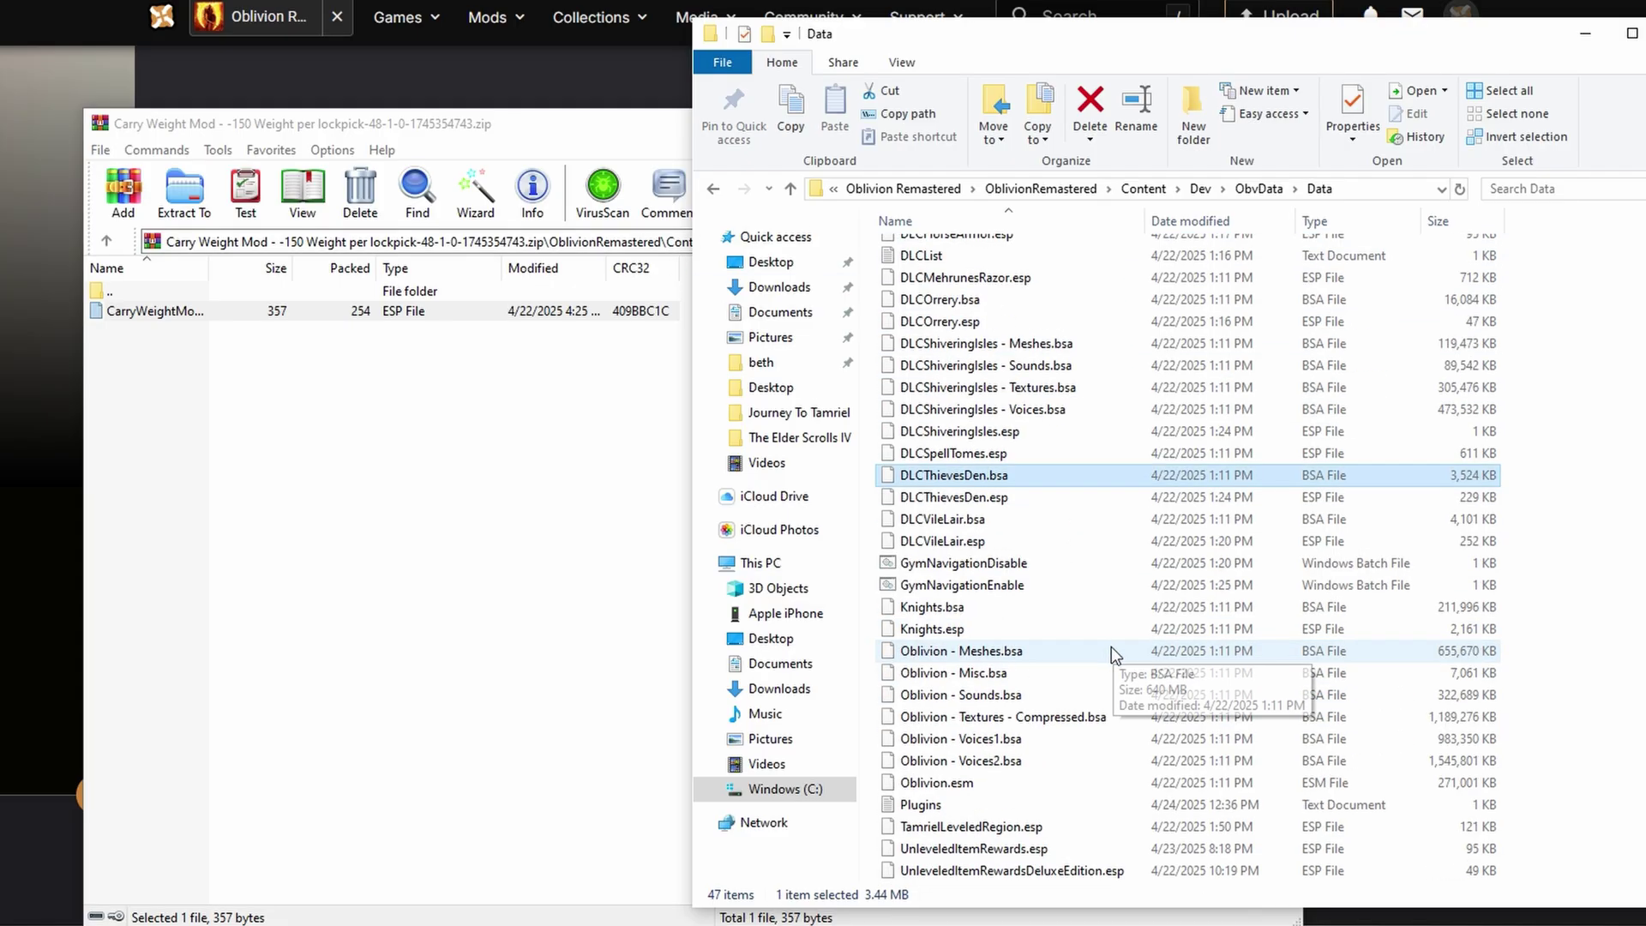
double_click(989, 807)
- Save Plugins.txt, now listing CarryWeightMod.esp, and close Notepad
left_click(252, 406)
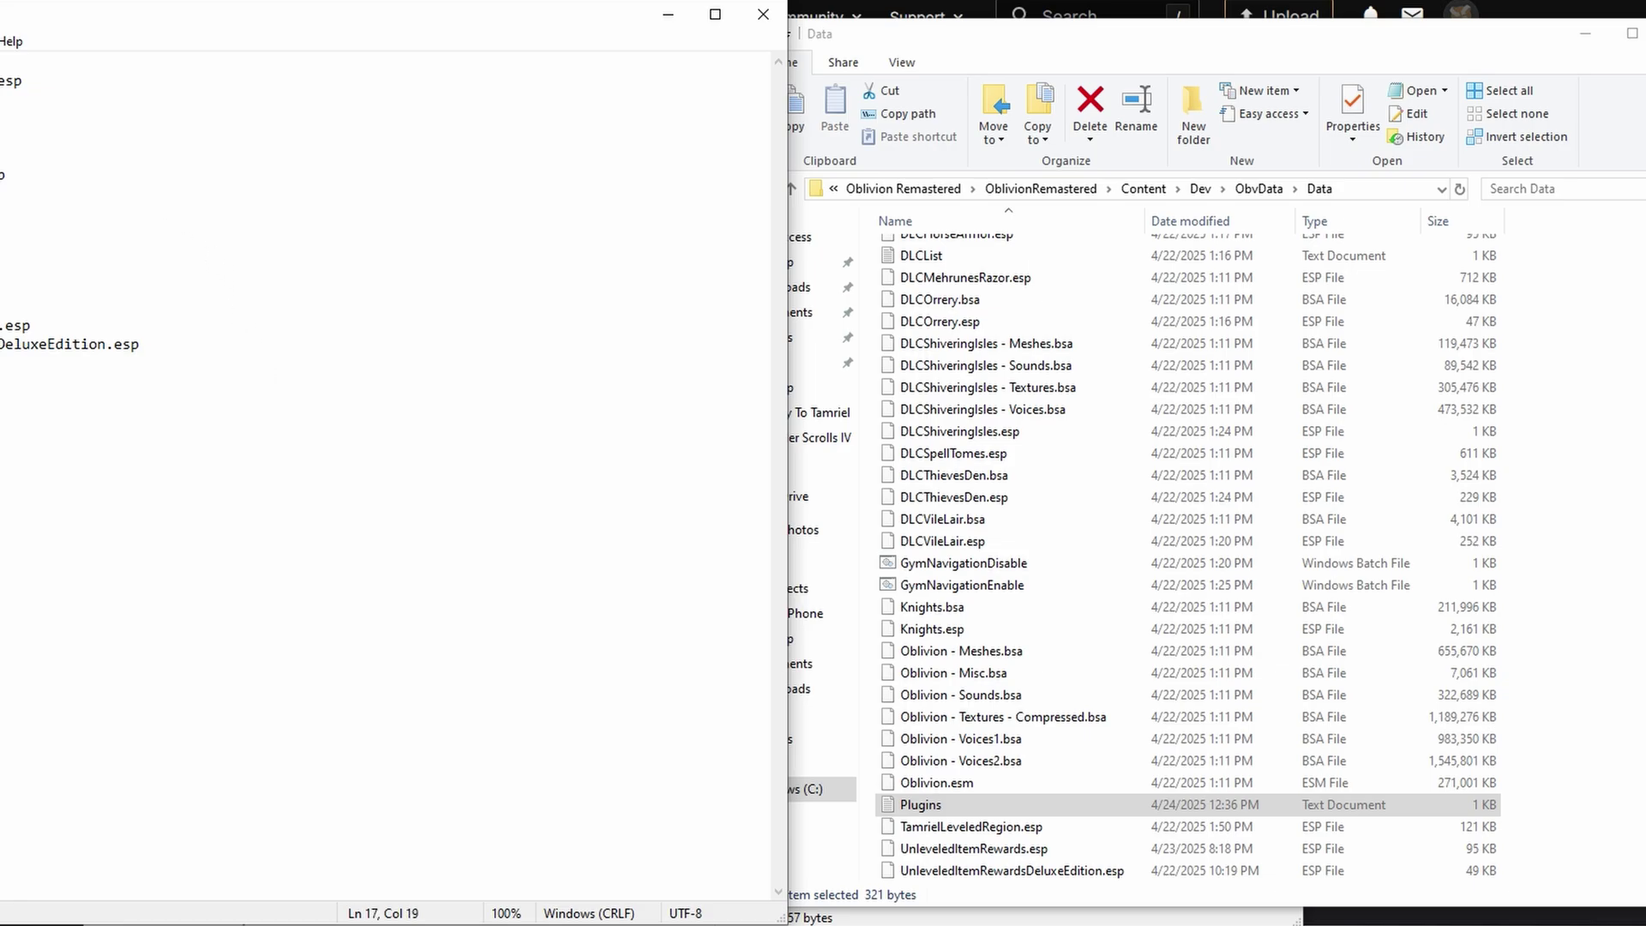
key("alt+f")
key("Down")
key("Down")
key("Down")
key("Return")
left_click(762, 15)
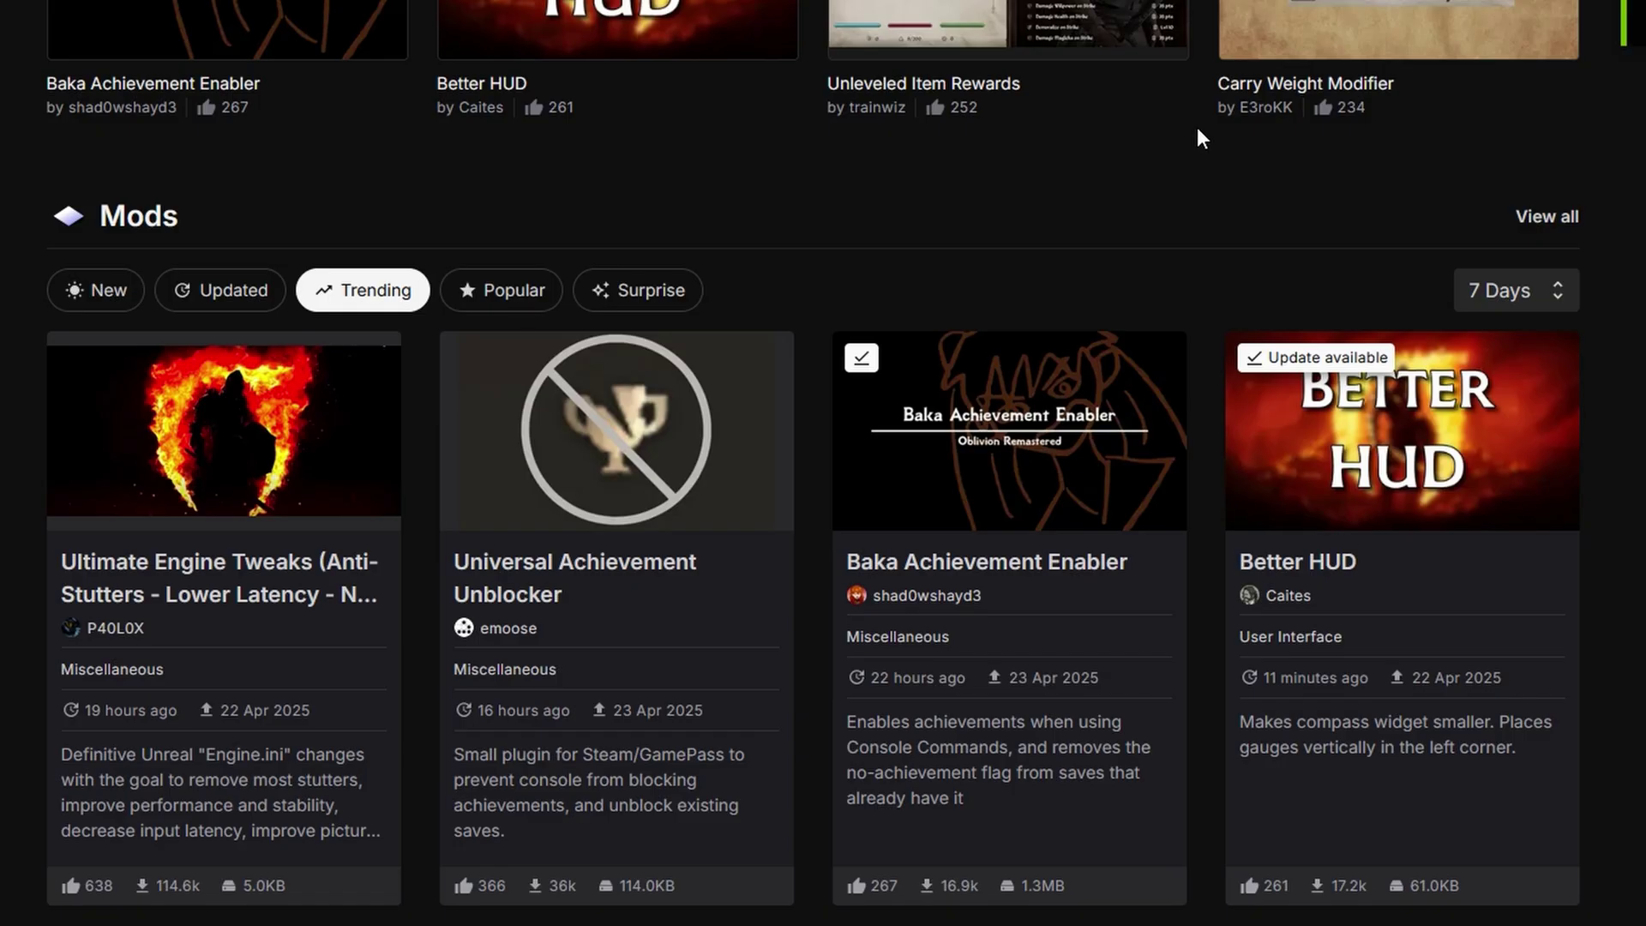
scroll(1524, 248, "down", 10)
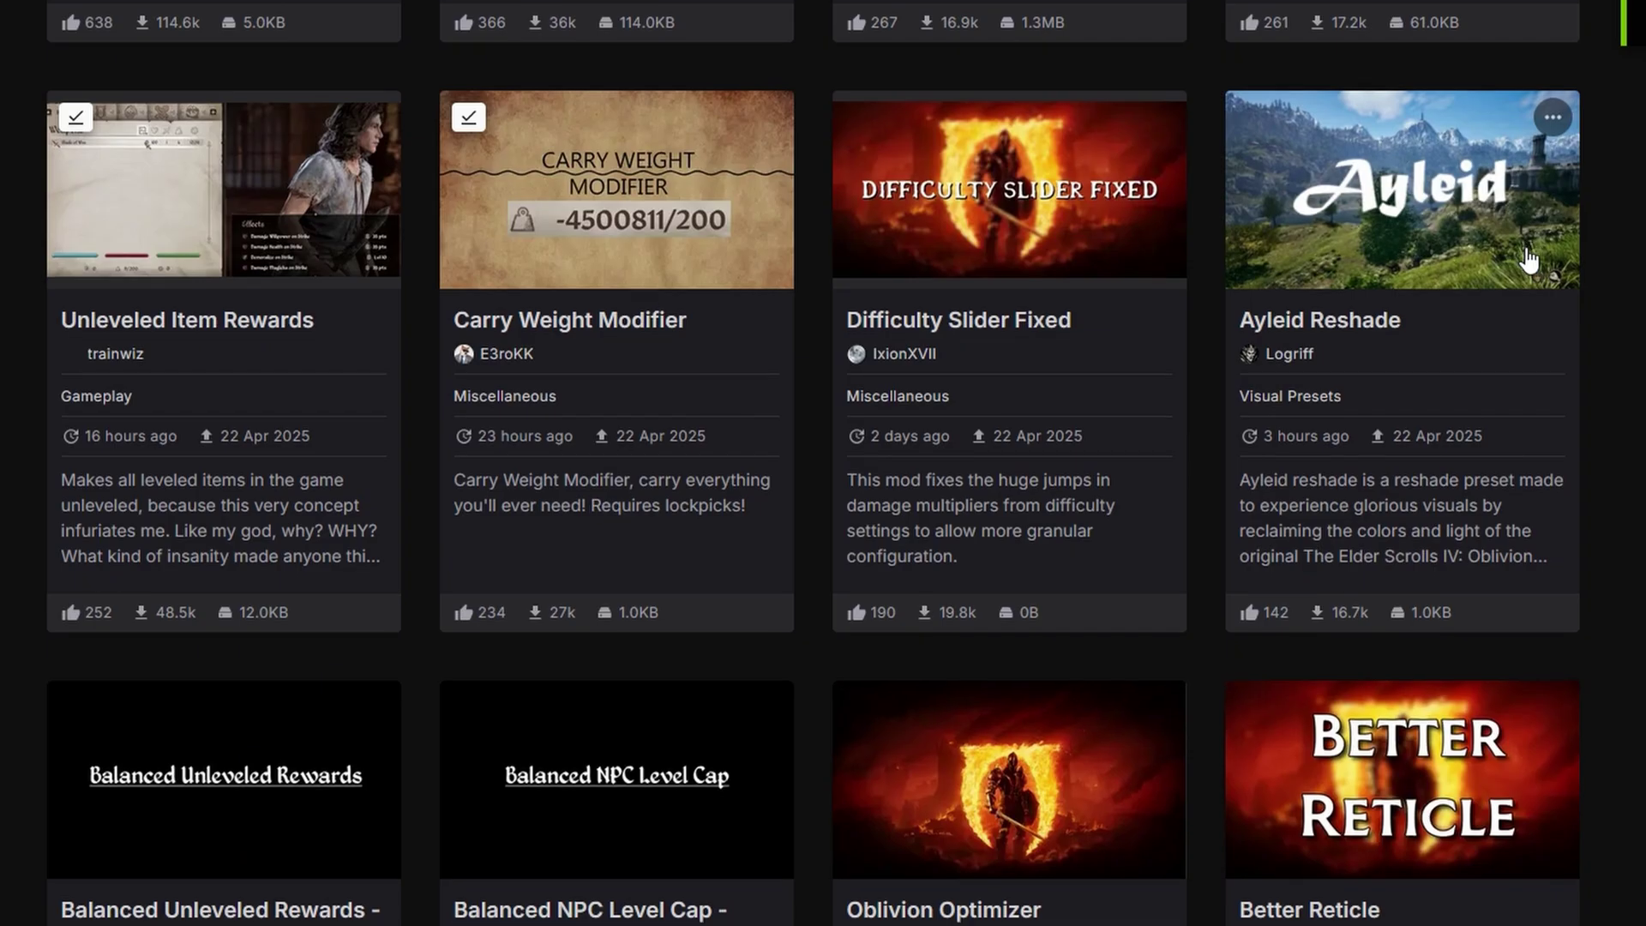
scroll(1528, 257, "down", 4)
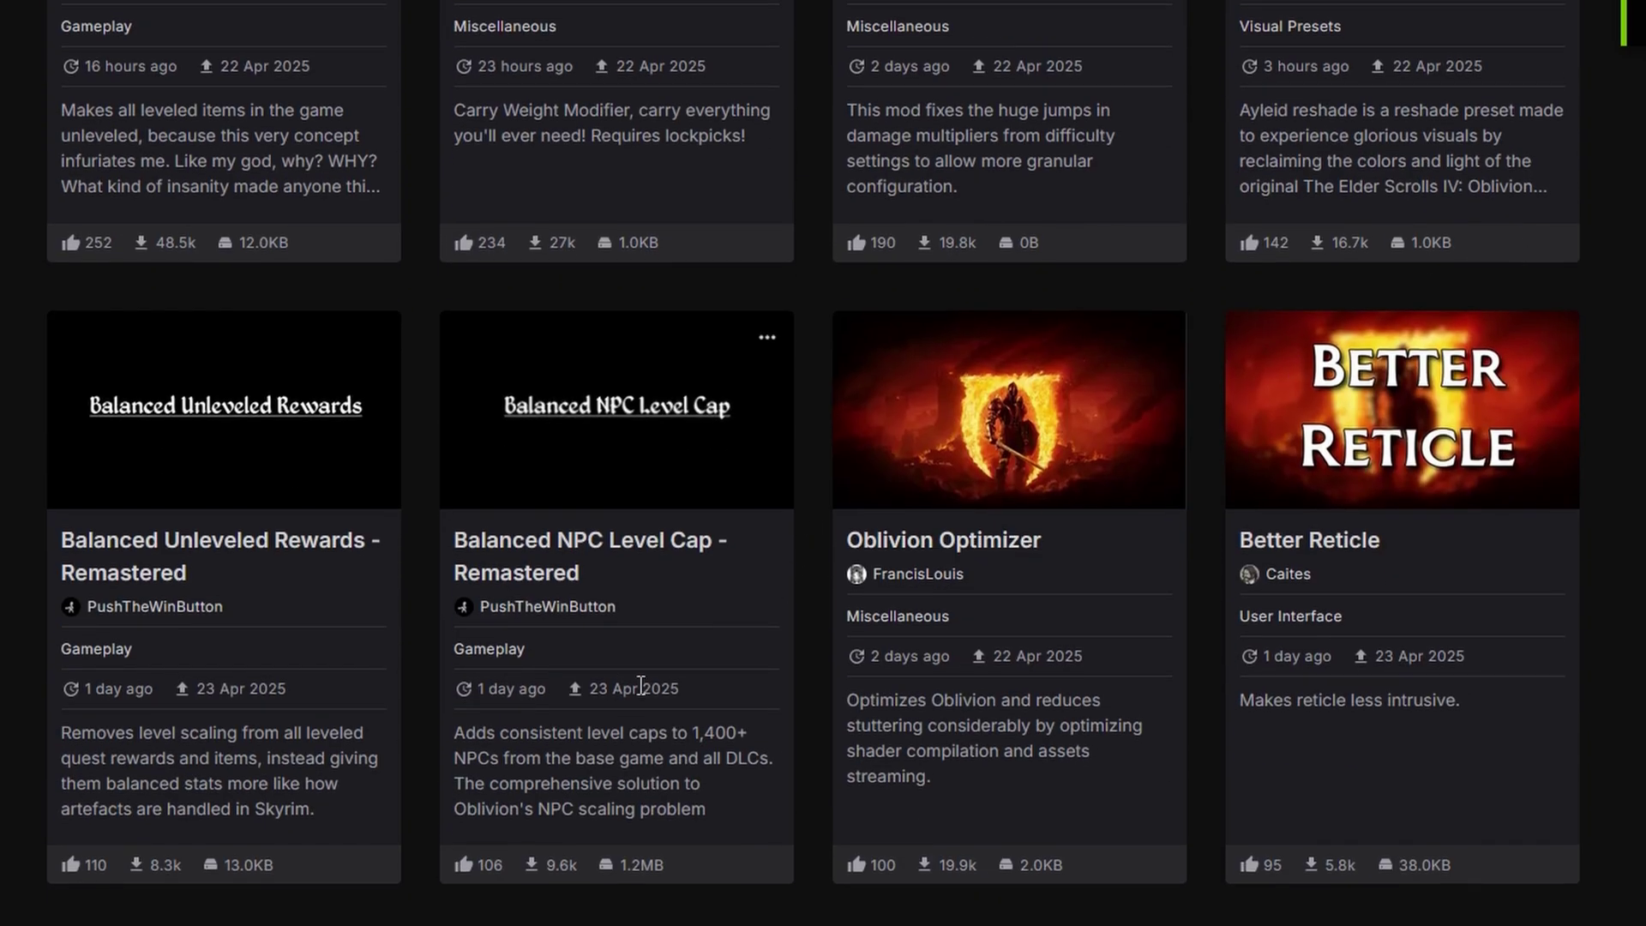
scroll(1191, 474, "down", 4)
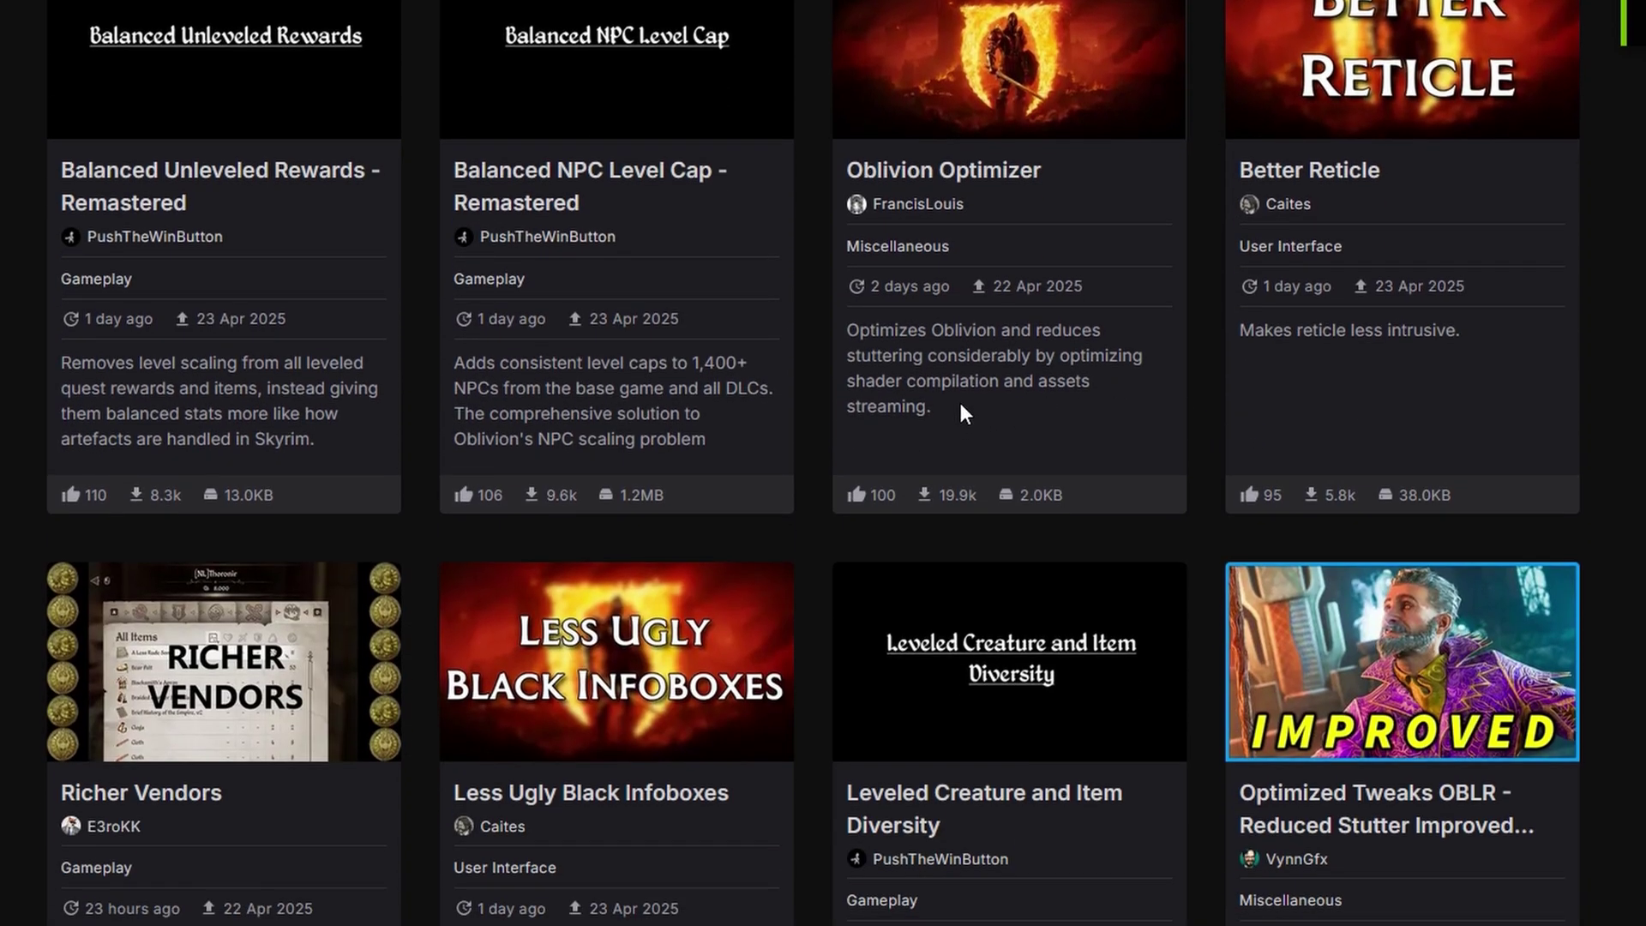
scroll(939, 151, "up", 1)
scroll(940, 151, "down", 4)
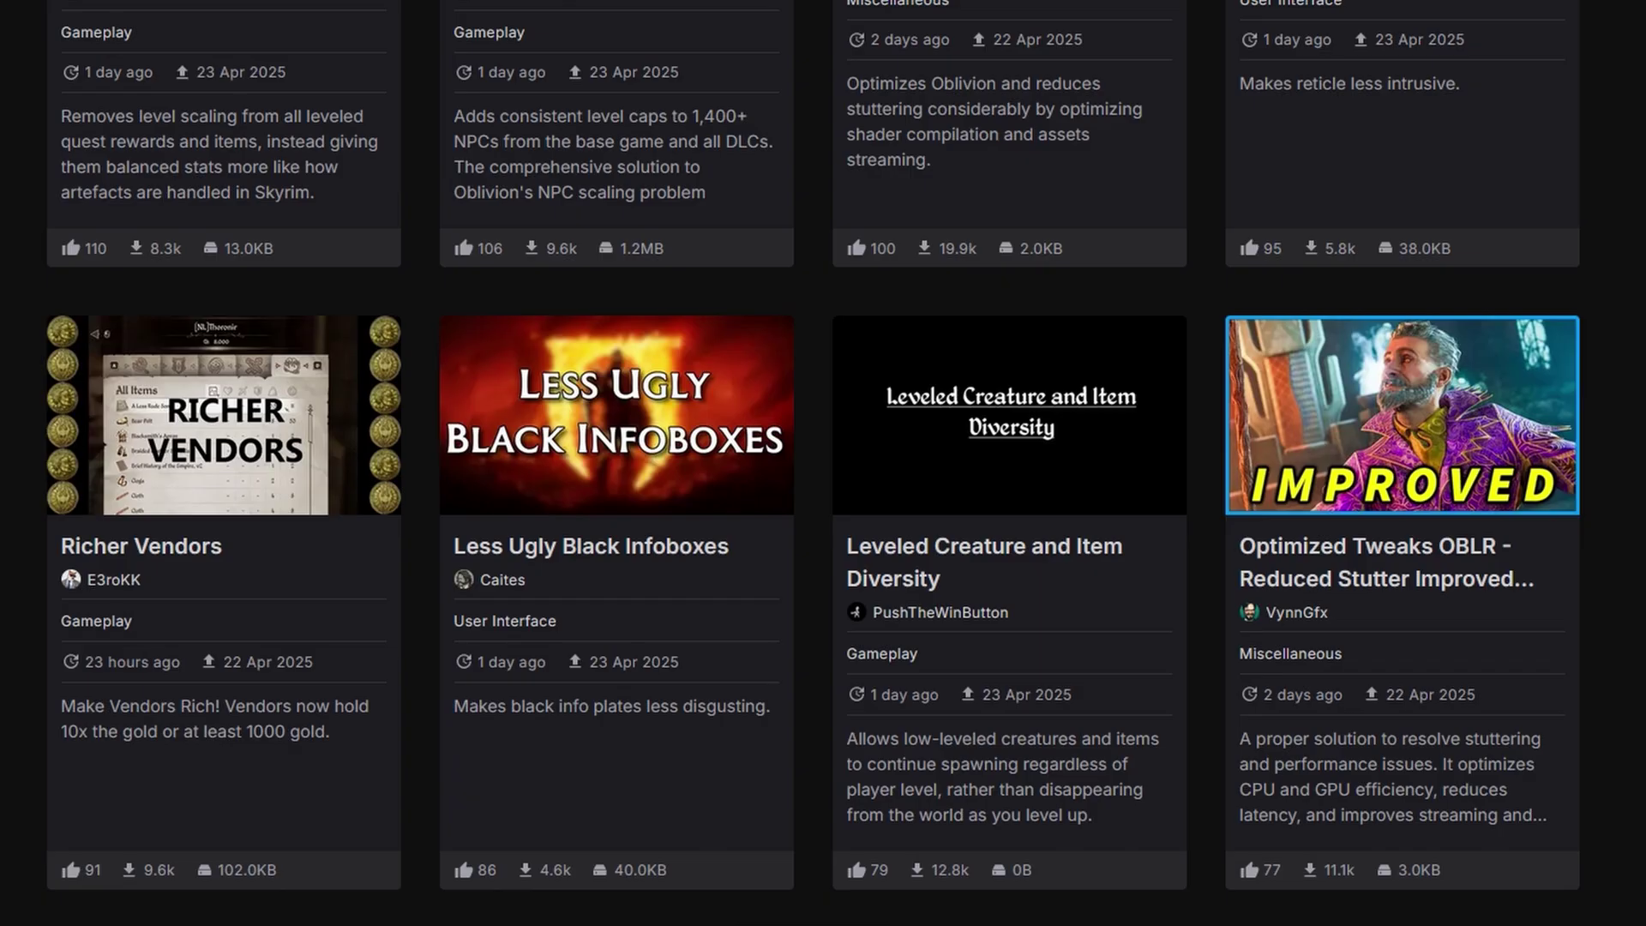
scroll(685, 480, "up", 2)
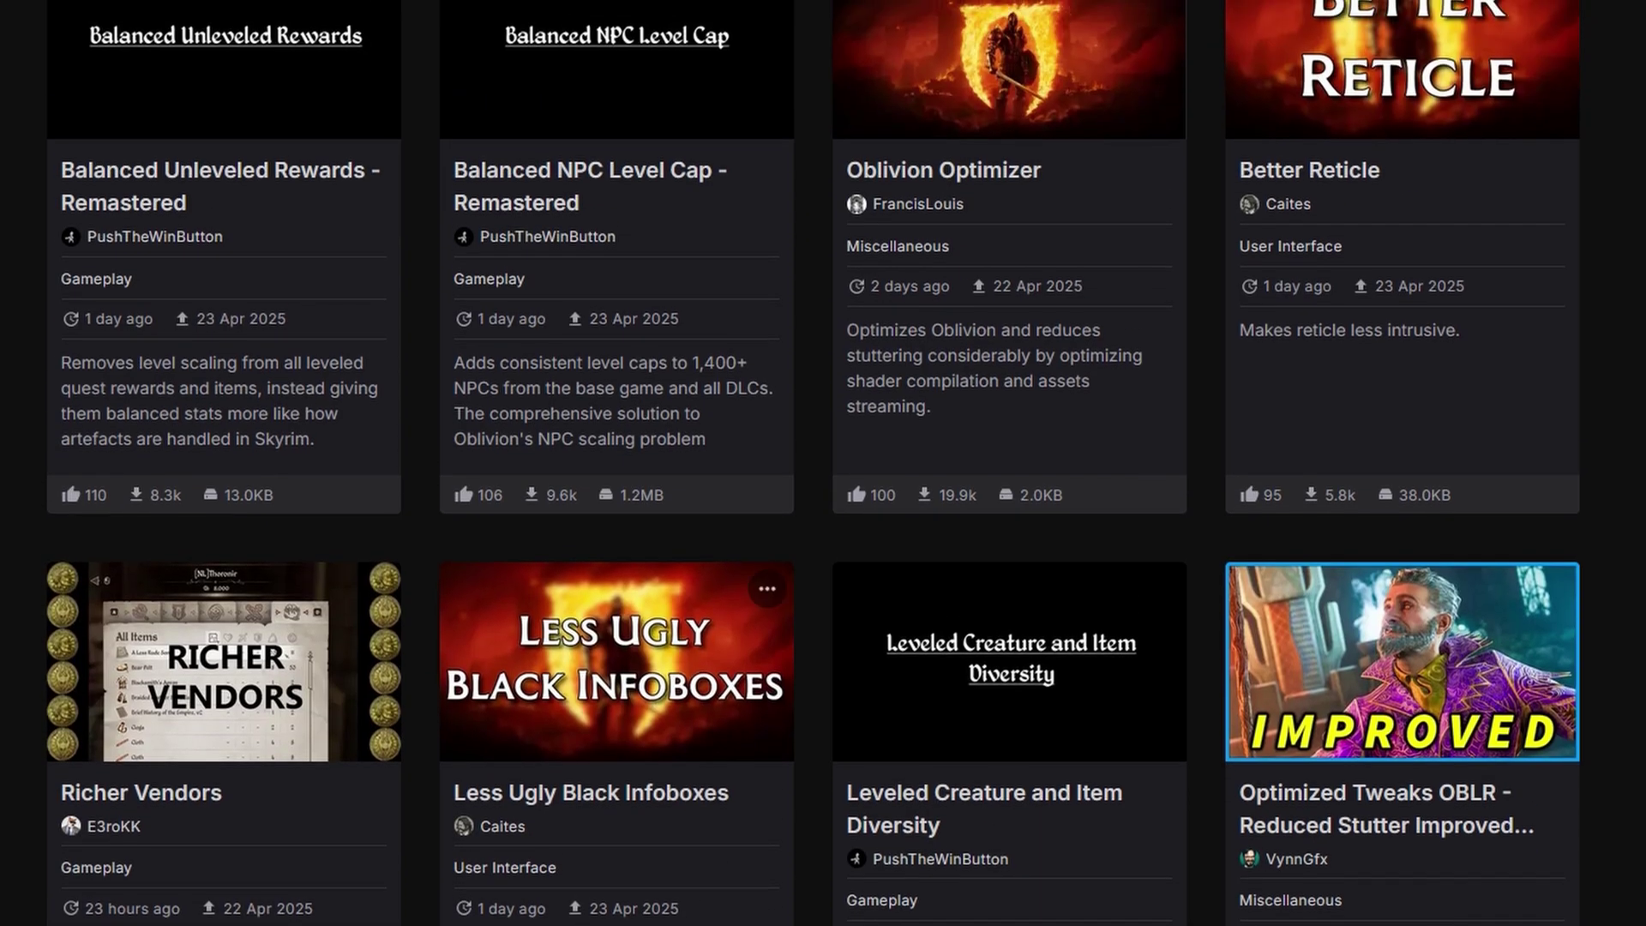
scroll(697, 470, "up", 4)
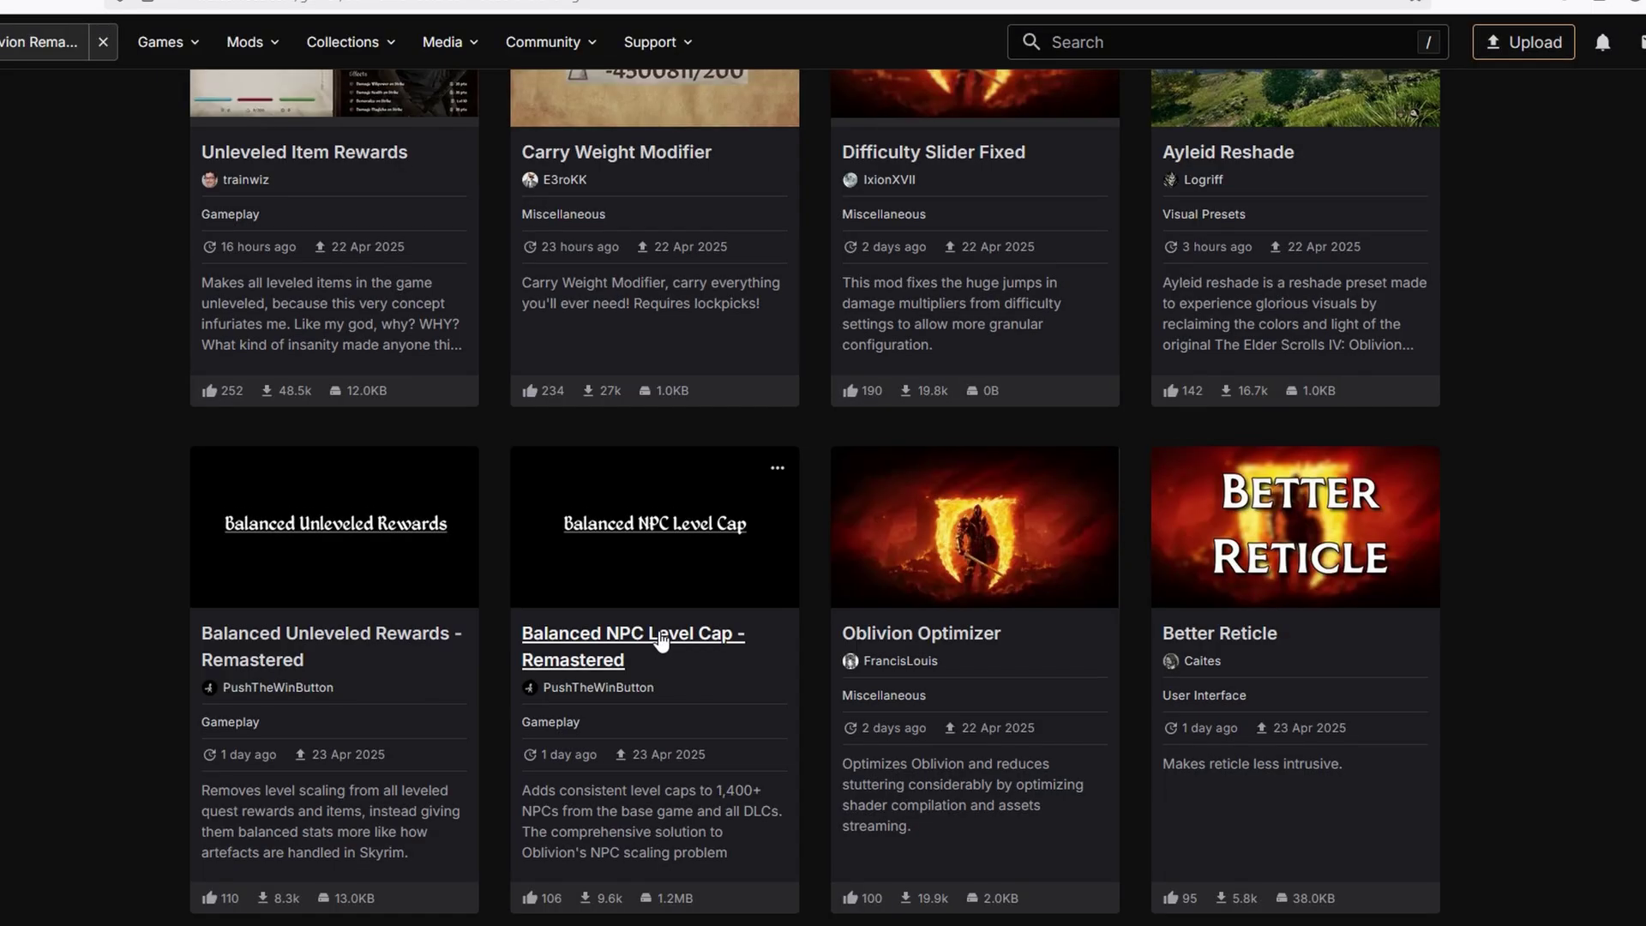
scroll(664, 634, "up", 1)
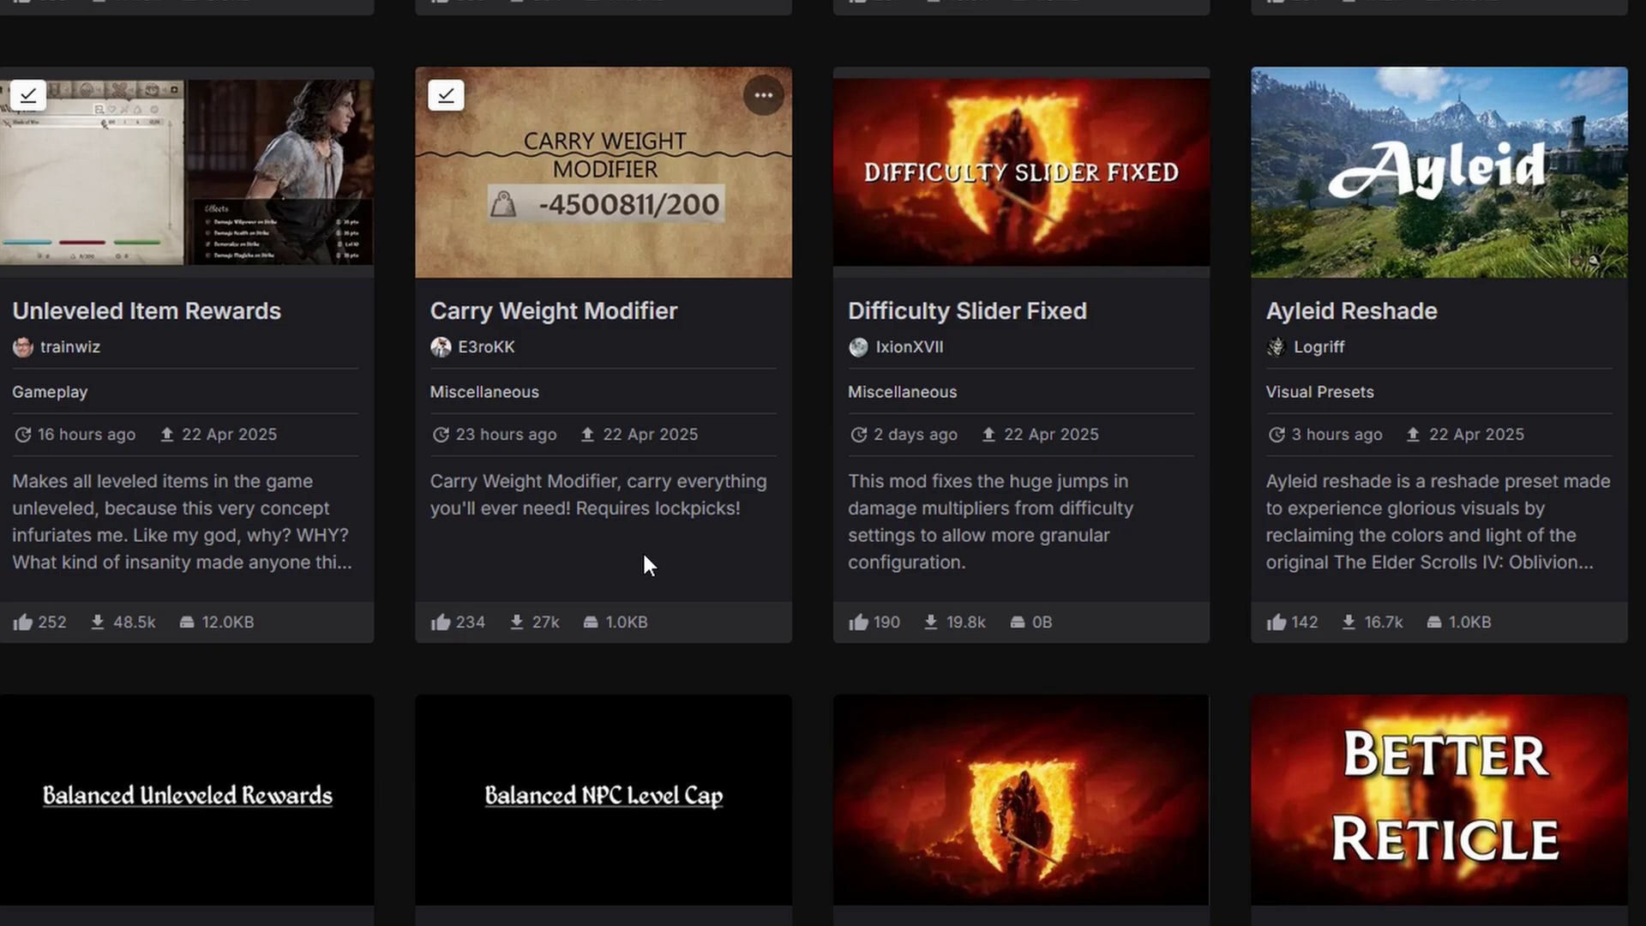
scroll(644, 556, "up", 5)
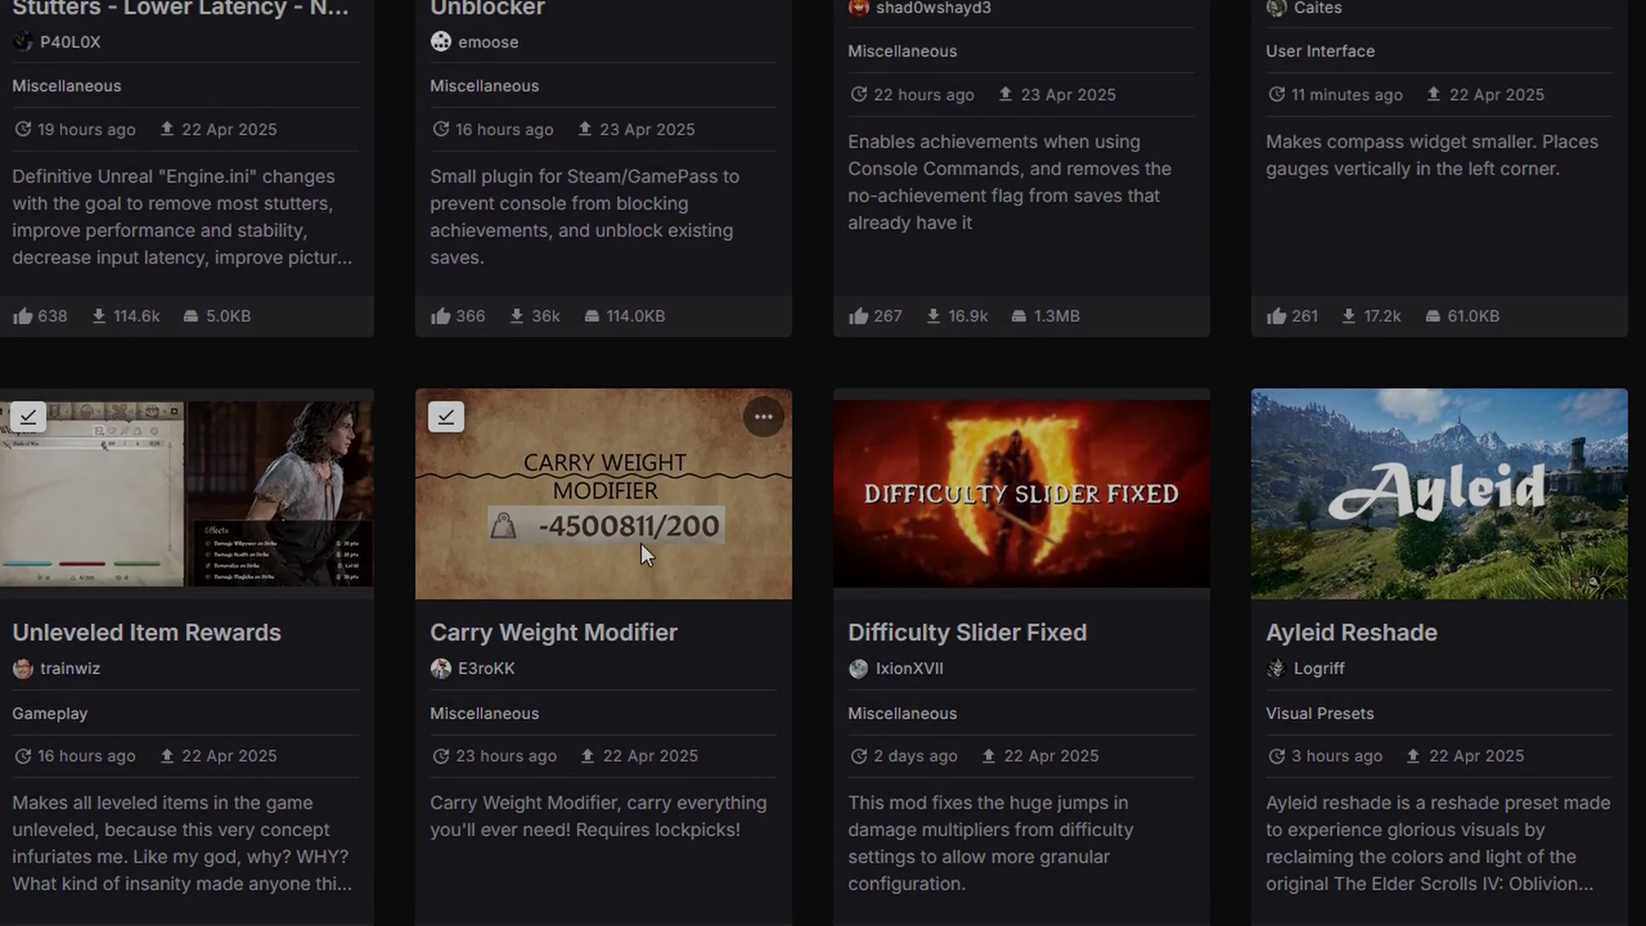